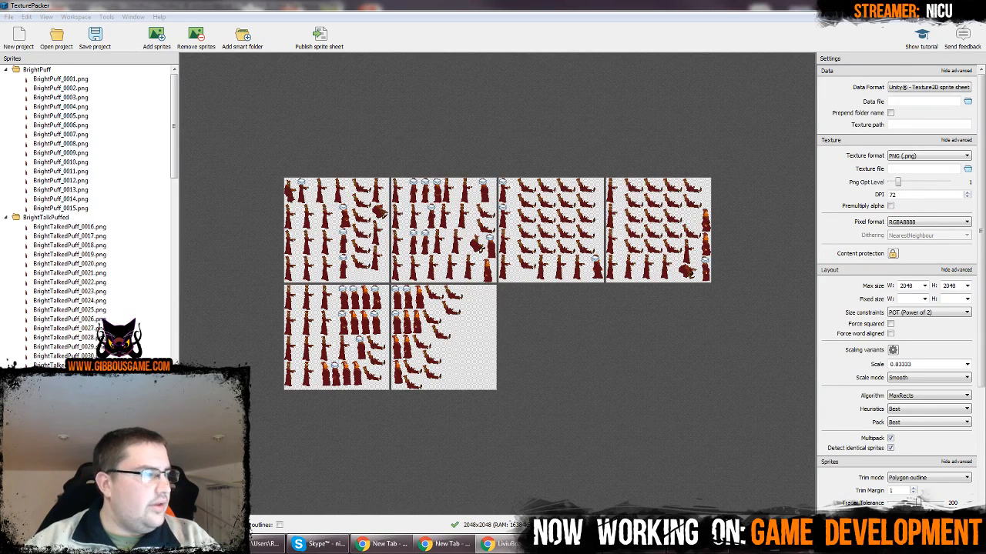
{"action": "left_click", "coordinate": [494, 4]}
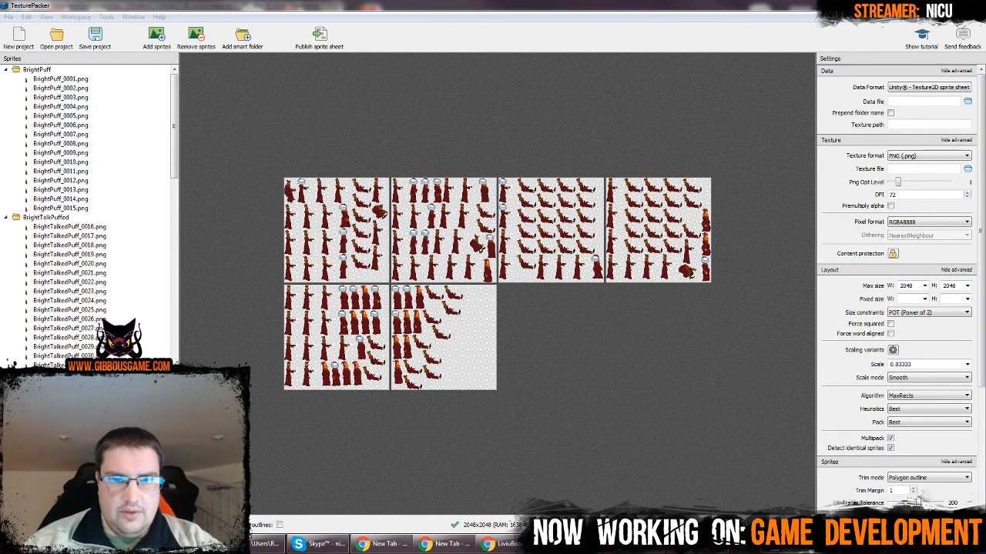
{"action": "left_click", "coordinate": [603, 343]}
{"action": "scroll", "coordinate": [470, 213], "scroll_direction": "up", "scroll_amount": 3, "text": "ctrl"}
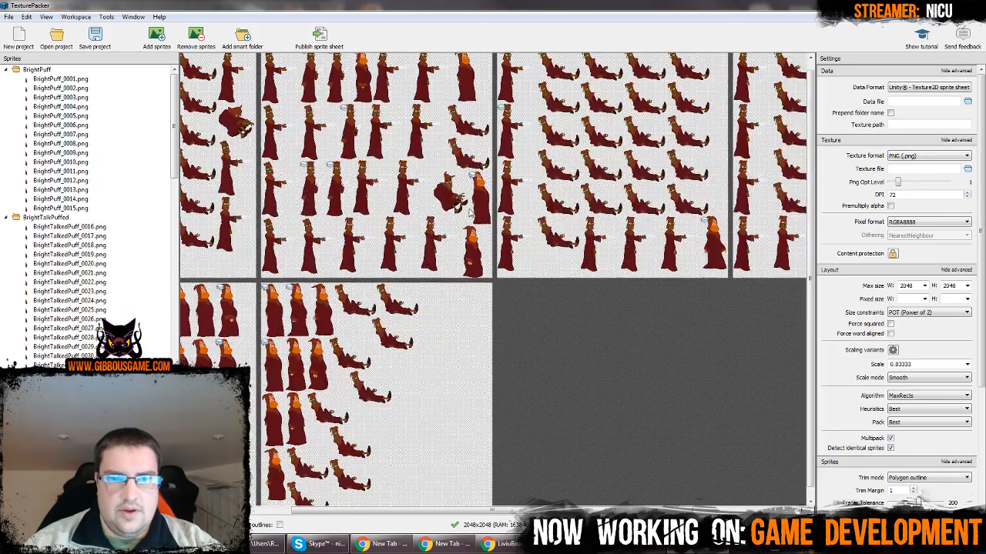
{"action": "scroll", "coordinate": [469, 213], "scroll_direction": "up", "scroll_amount": 2, "text": "ctrl"}
{"action": "scroll", "coordinate": [493, 231], "scroll_direction": "down", "scroll_amount": 6, "text": "ctrl"}
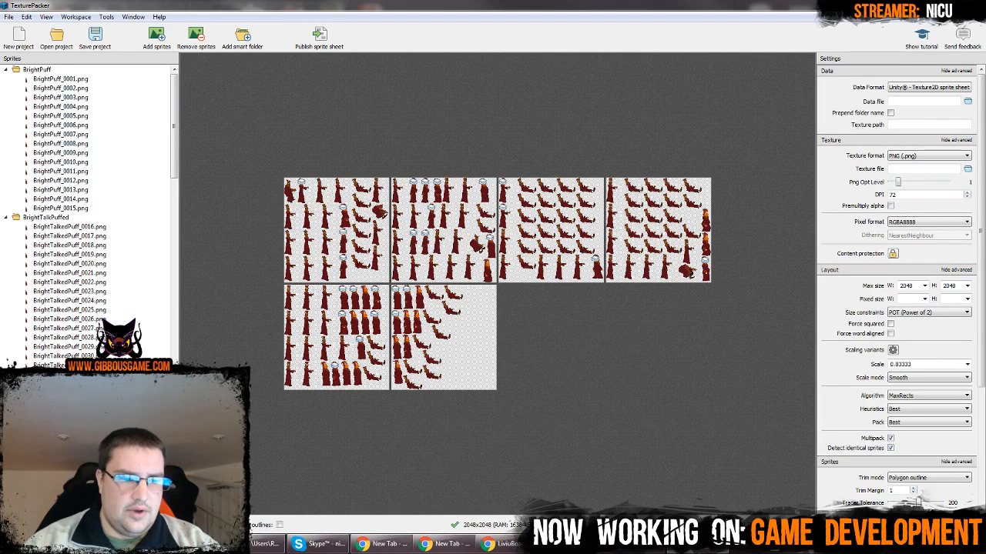
Switch to File Explorer, go to the Bright and Gleam folder and copy its full path
{"action": "key", "text": "alt+Tab"}
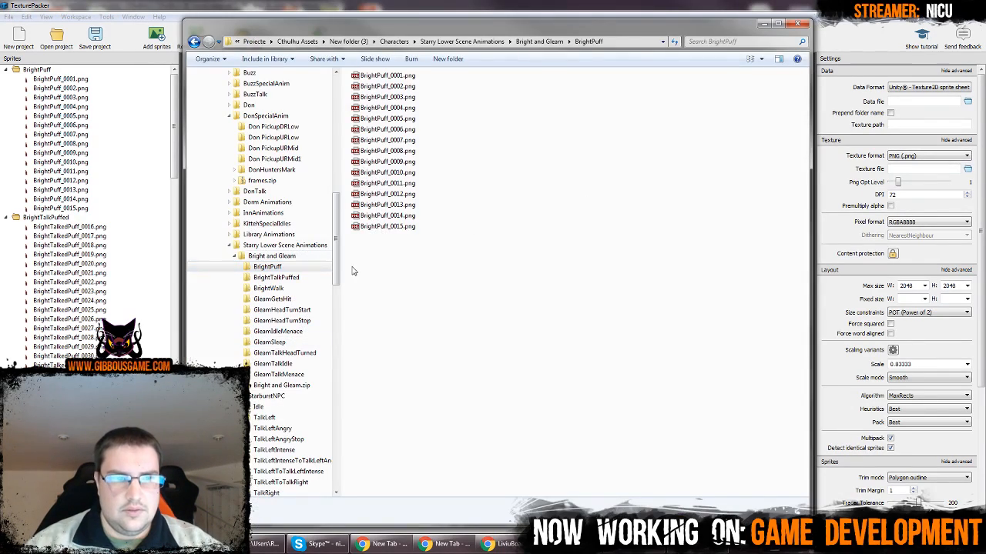
{"action": "left_click", "coordinate": [279, 255]}
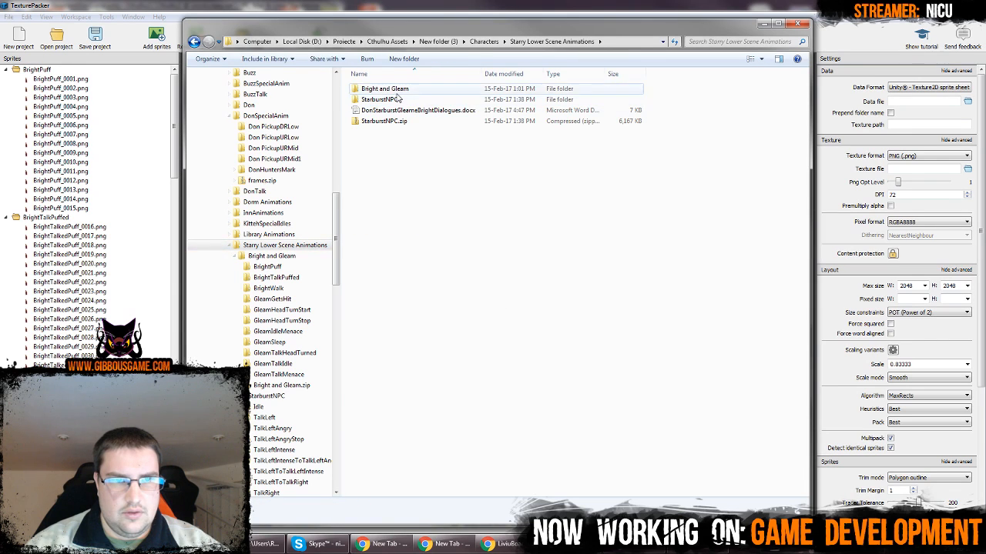
{"action": "left_click", "coordinate": [633, 40]}
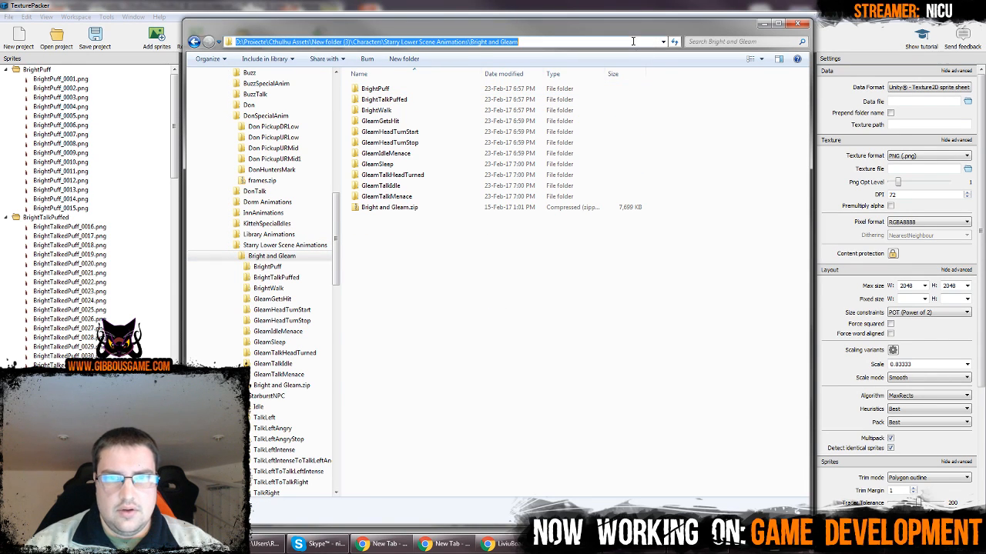
{"action": "key", "text": "ctrl+c"}
Back in TexturePacker, set the data file to the copied folder path followed by \BrightAndGleam{n}
{"action": "key", "text": "alt+Tab"}
{"action": "left_click", "coordinate": [902, 103]}
{"action": "key", "text": "ctrl+v"}
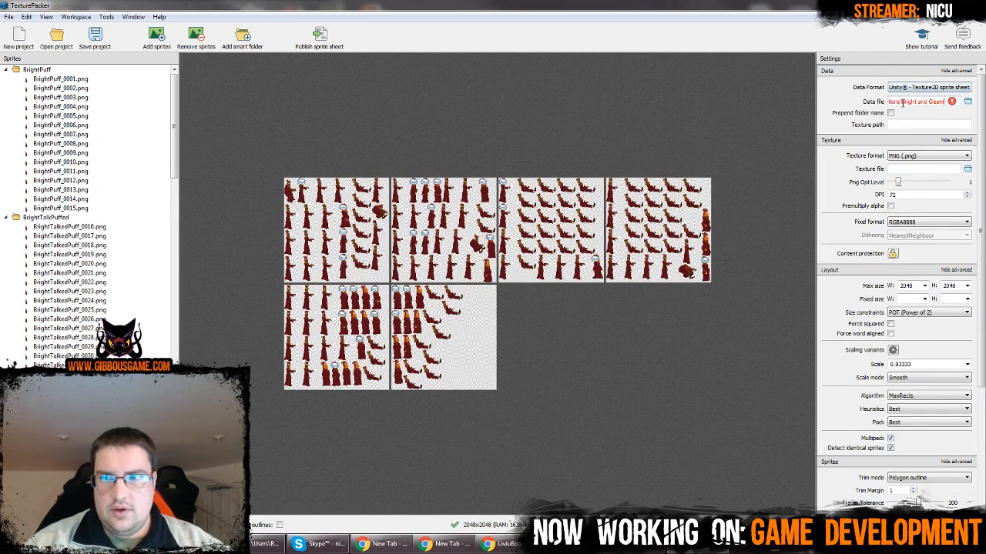
{"action": "type", "text": "\\"}
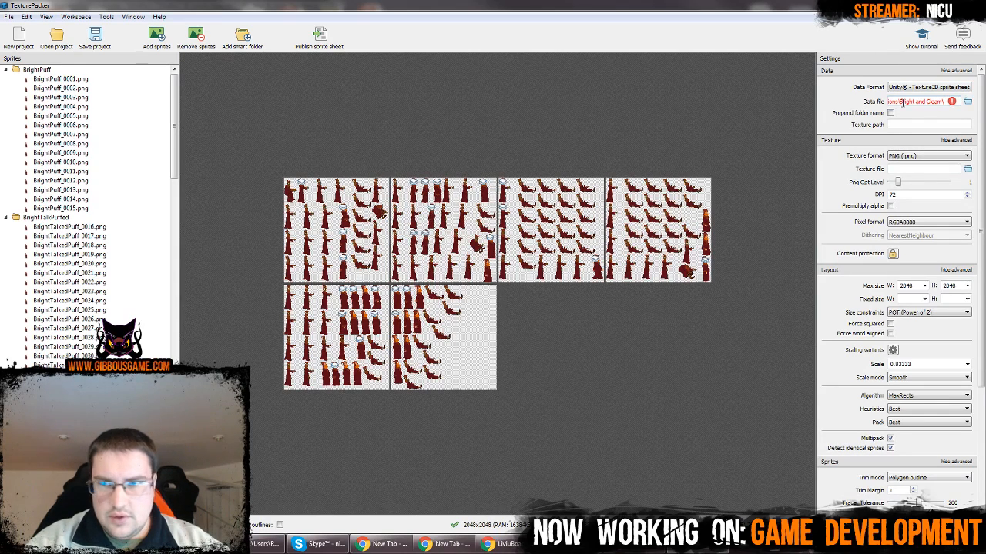
{"action": "type", "text": "Bright"}
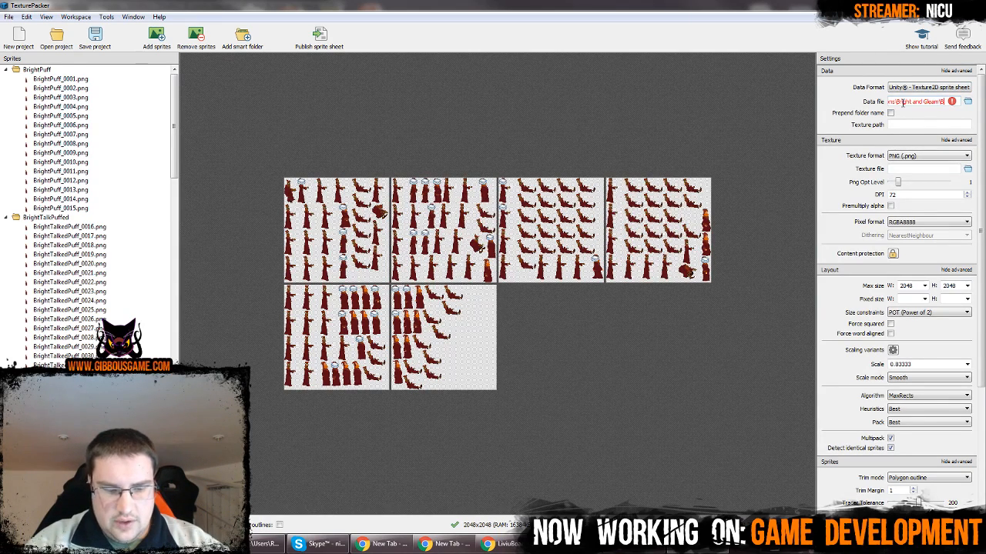
{"action": "type", "text": "And"}
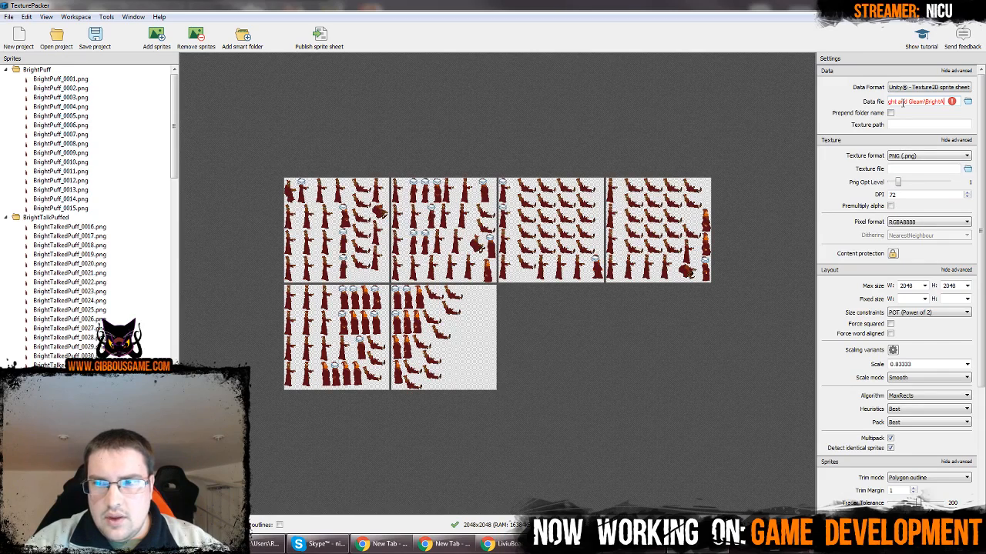
{"action": "type", "text": "Gleam"}
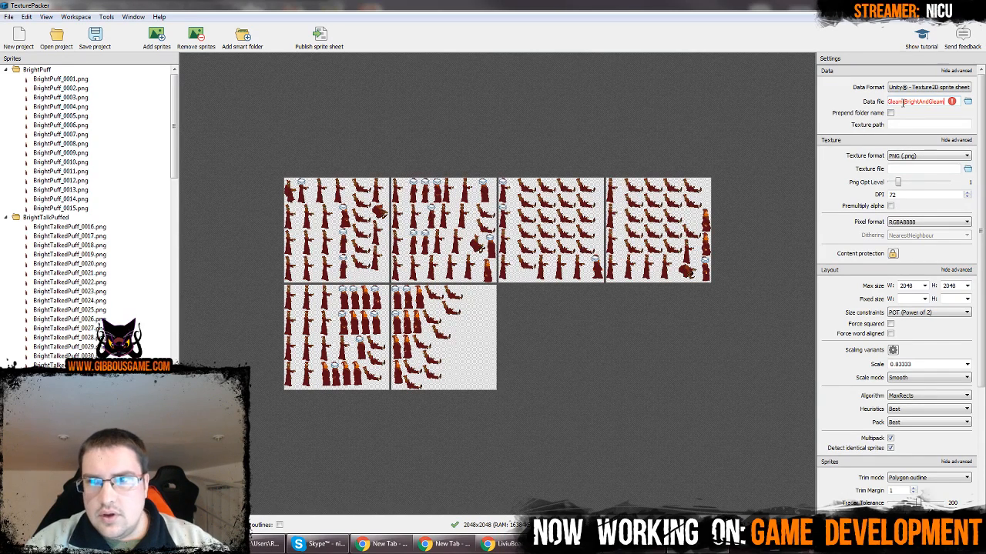
{"action": "type", "text": "{n}"}
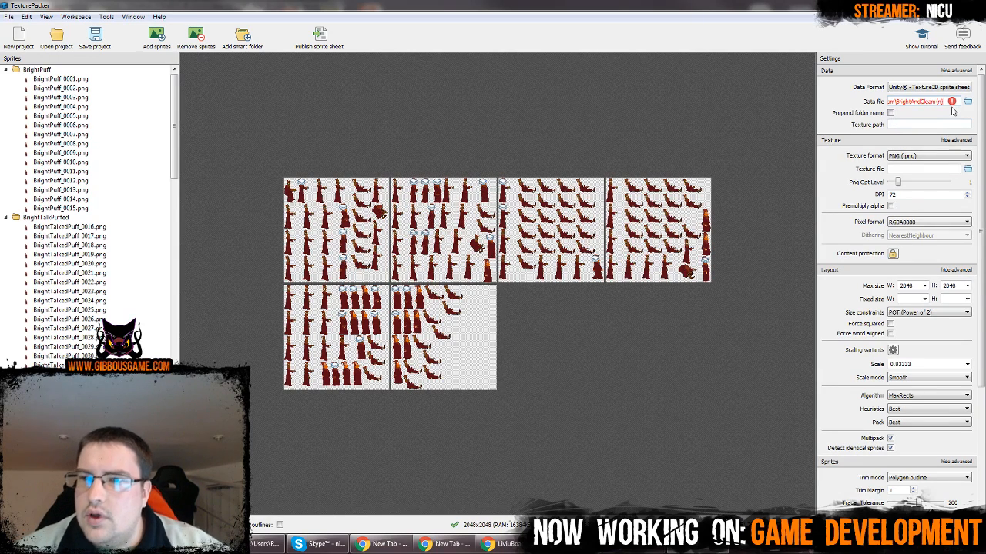
{"action": "mouse_move", "coordinate": [953, 105]}
{"action": "left_click", "coordinate": [941, 147]}
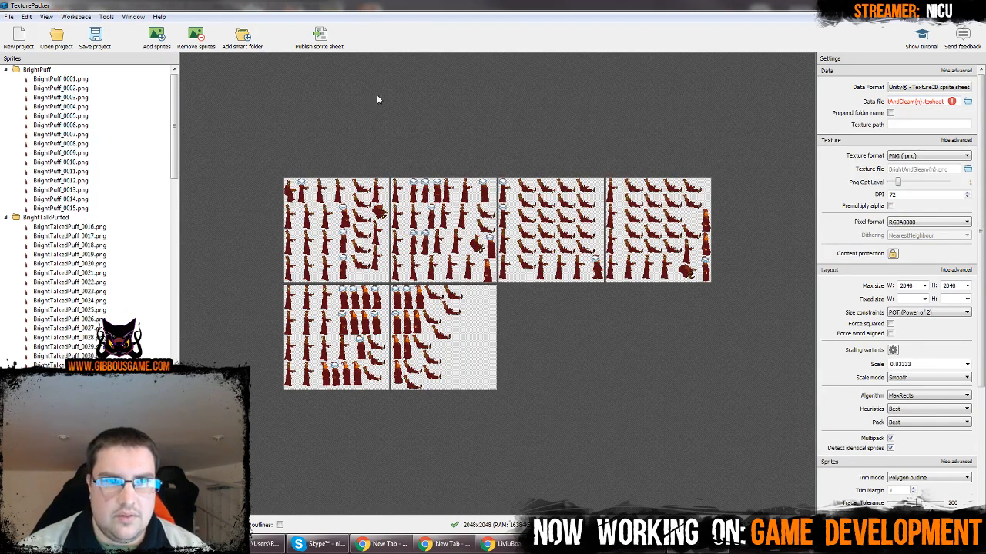
Publish the sprite sheets and close the publishing report
{"action": "left_click", "coordinate": [320, 37]}
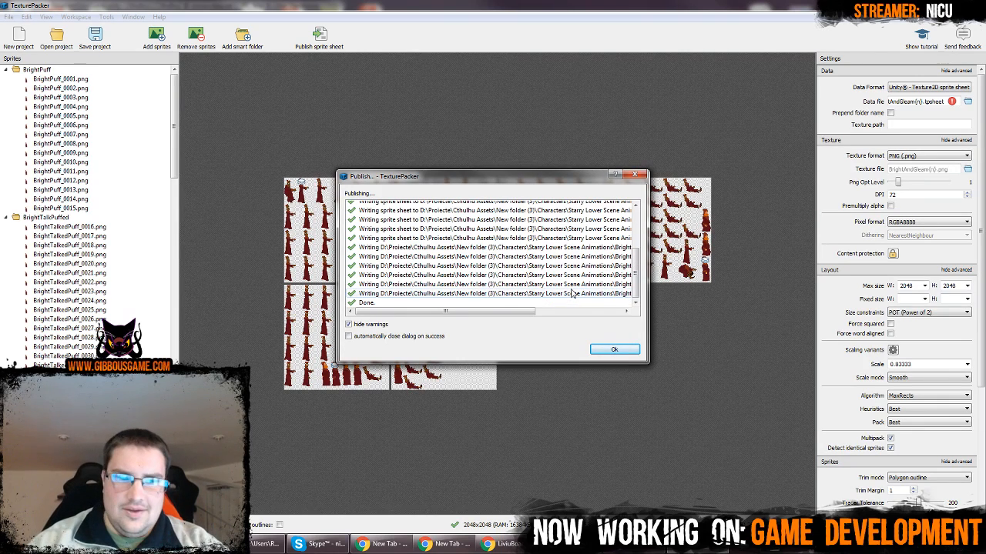
{"action": "left_click", "coordinate": [608, 349]}
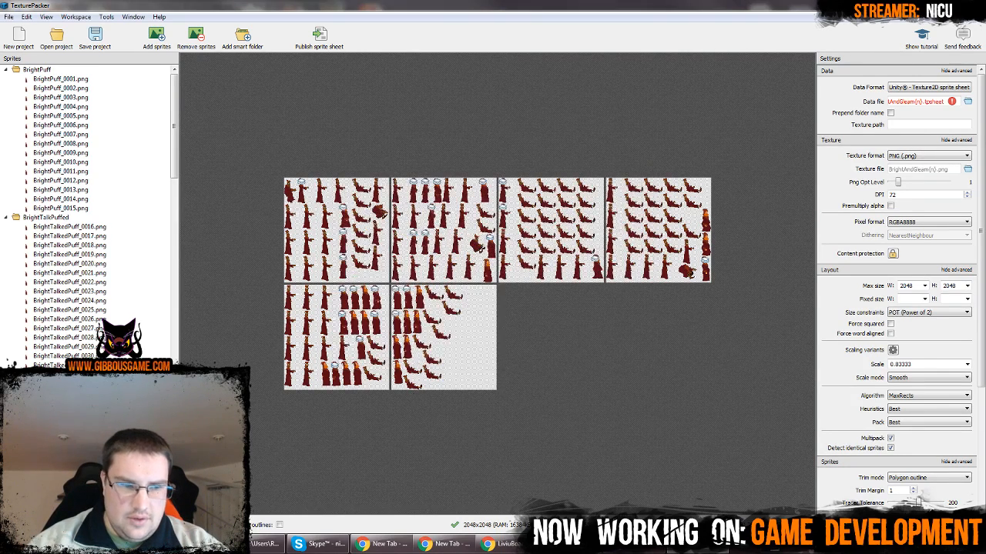
Open BrightAndGleam0.png from the Bright and Gleam folder, browse through the published sheet images and close the viewer
{"action": "left_click", "coordinate": [192, 543]}
{"action": "left_click", "coordinate": [408, 218]}
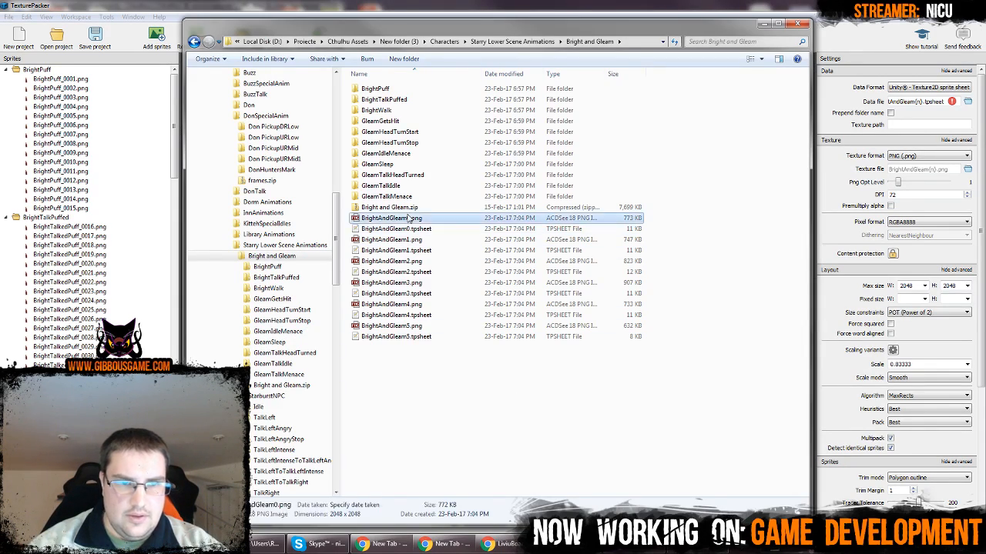
{"action": "double_click", "coordinate": [408, 219]}
{"action": "scroll", "coordinate": [458, 237], "scroll_direction": "down", "scroll_amount": 5}
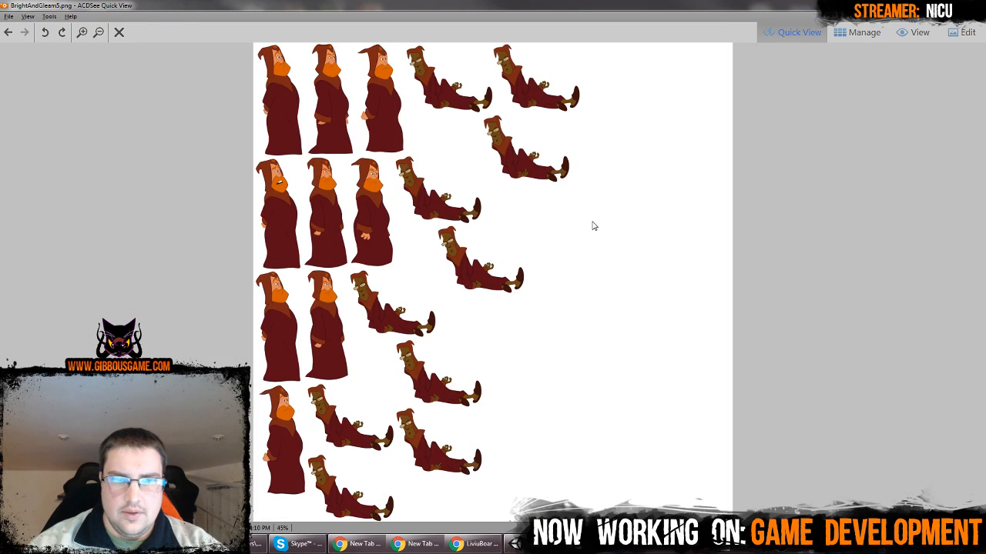
{"action": "scroll", "coordinate": [593, 226], "scroll_direction": "up", "scroll_amount": 4}
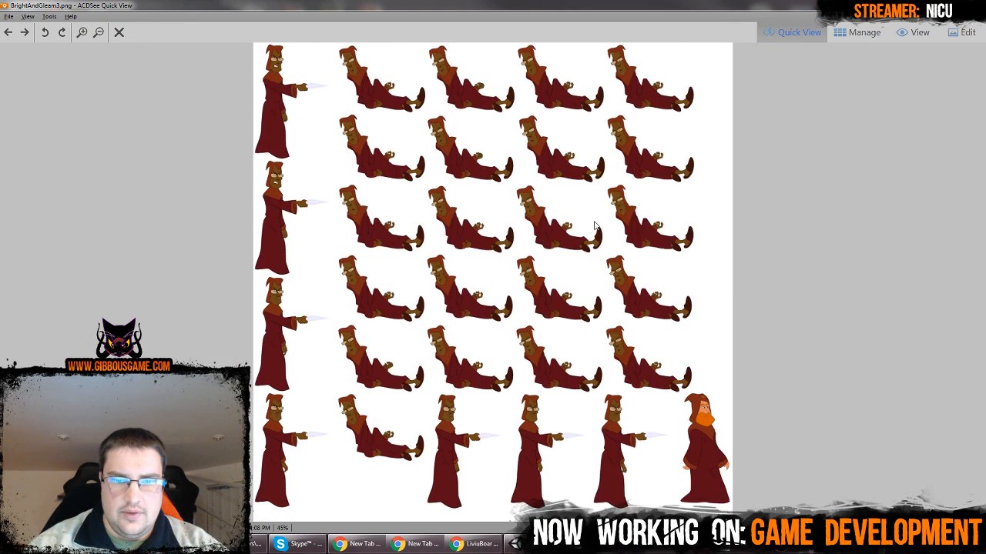
{"action": "scroll", "coordinate": [593, 226], "scroll_direction": "up", "scroll_amount": 1}
{"action": "key", "text": "Escape"}
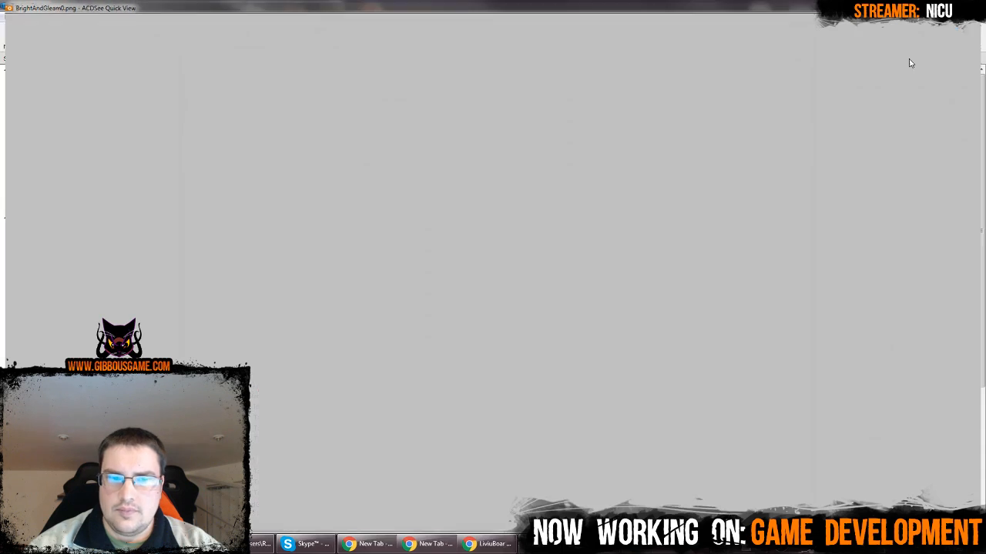
Check the combined file size of all published BrightAndGleam PNG and tpsheet files in their properties
{"action": "left_click_drag", "start_coordinate": [457, 391], "coordinate": [355, 216]}
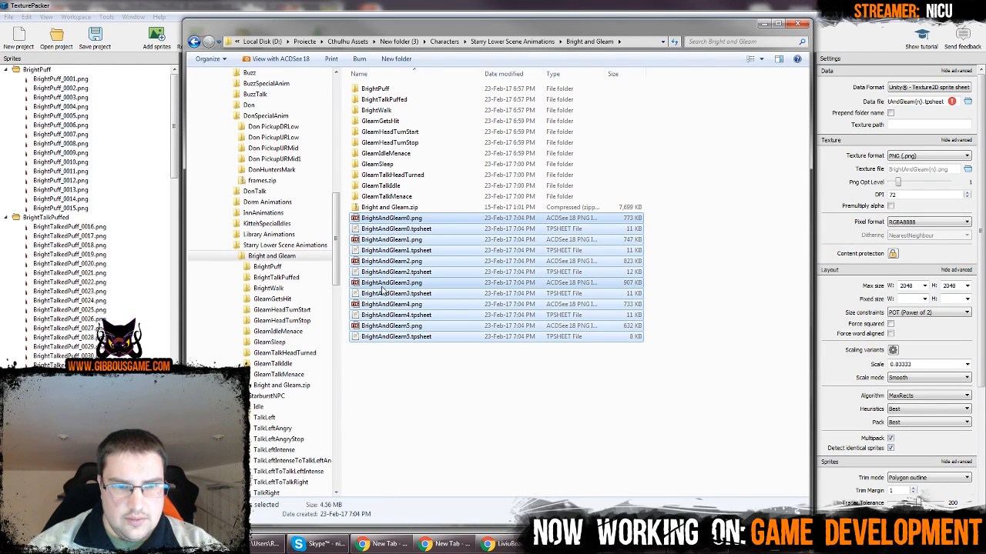
{"action": "right_click", "coordinate": [380, 282]}
{"action": "left_click", "coordinate": [408, 532]}
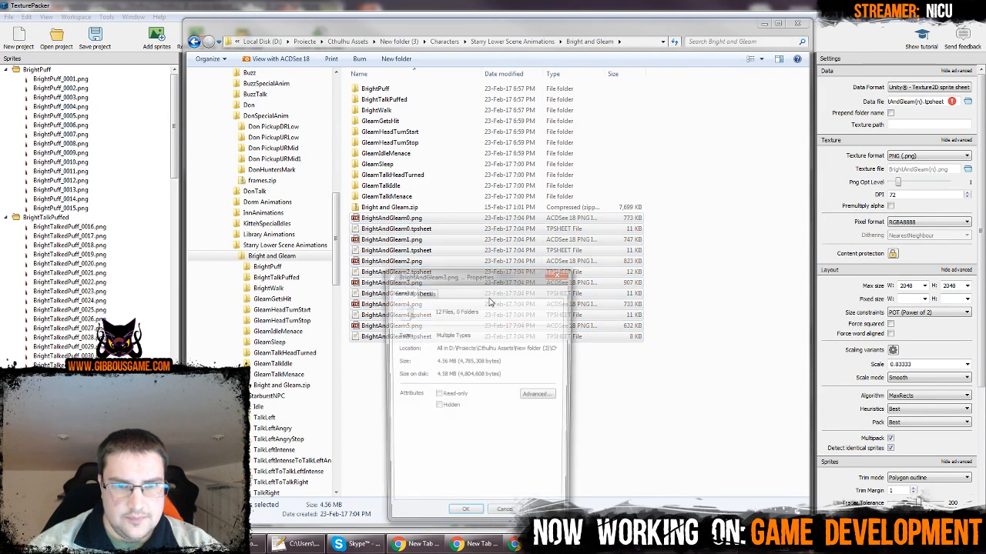
{"action": "left_click_drag", "start_coordinate": [434, 361], "coordinate": [466, 361]}
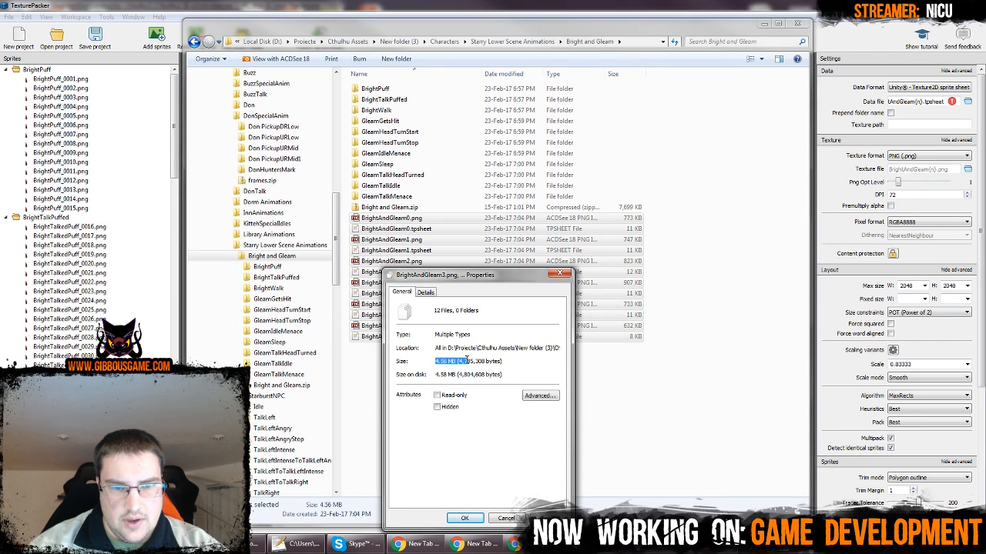
{"action": "left_click", "coordinate": [465, 361]}
{"action": "left_click", "coordinate": [505, 519]}
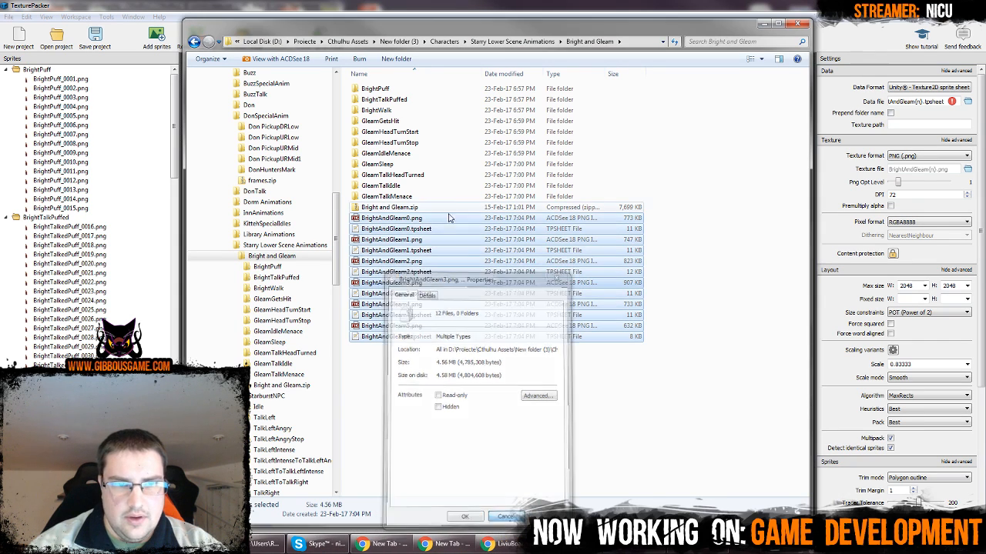
Check the combined size of the source animation subfolders, BrightPuff through GleamTalkMenace, in their properties
{"action": "left_click_drag", "start_coordinate": [655, 198], "coordinate": [453, 62]}
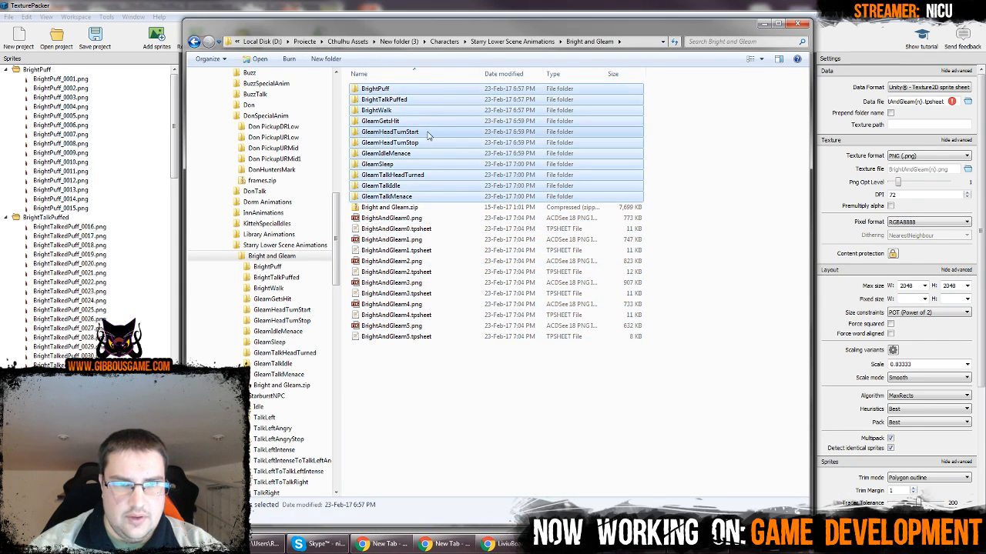
{"action": "right_click", "coordinate": [423, 132]}
{"action": "left_click", "coordinate": [486, 405]}
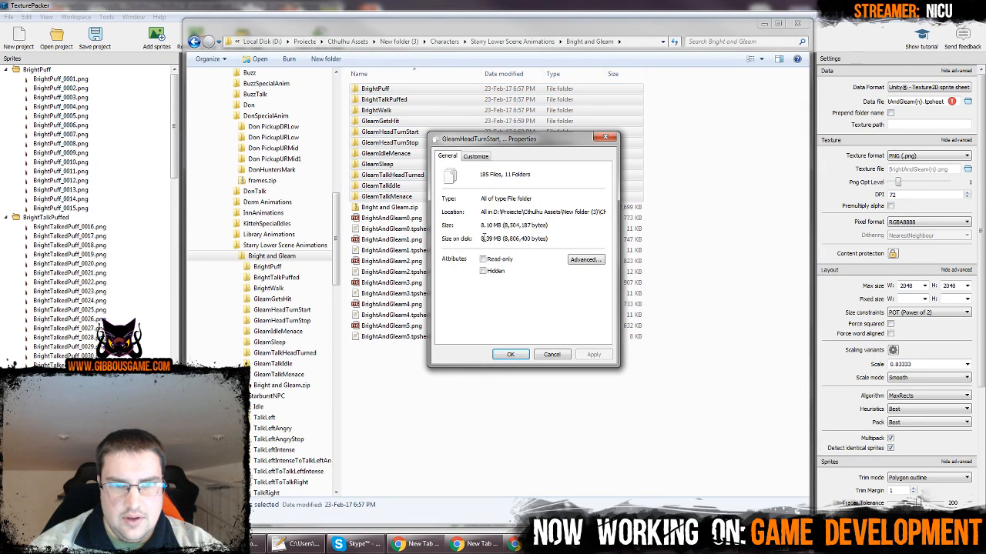
{"action": "left_click_drag", "start_coordinate": [482, 225], "coordinate": [559, 225]}
{"action": "left_click", "coordinate": [560, 225]}
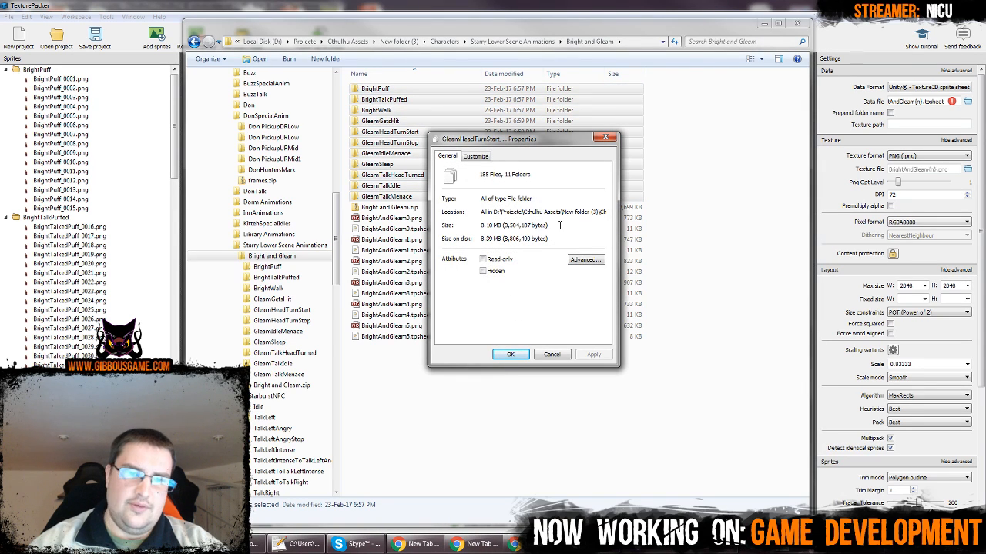
{"action": "left_click", "coordinate": [552, 355]}
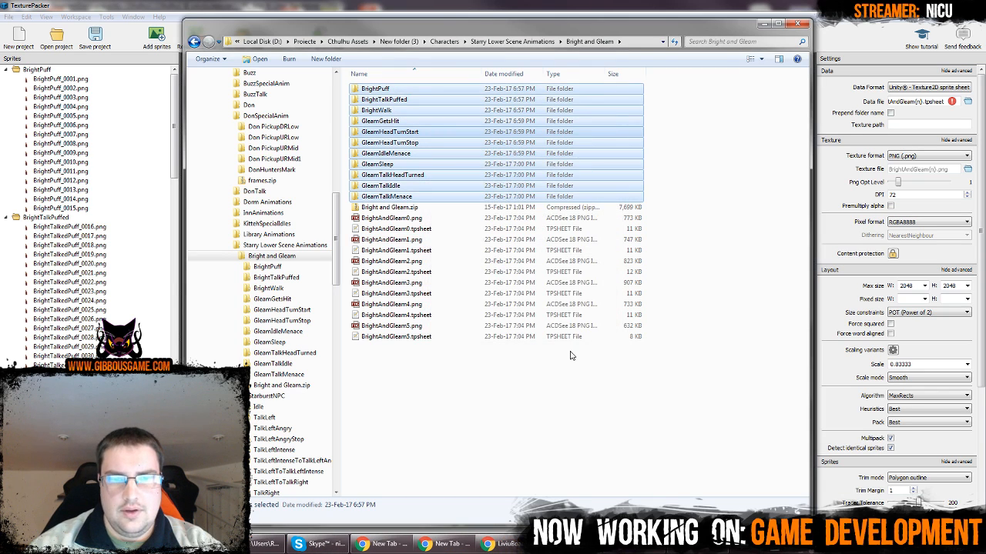
Compare the total size of the source subfolders with that of the published BrightAndGleam files once more
{"action": "right_click", "coordinate": [405, 133]}
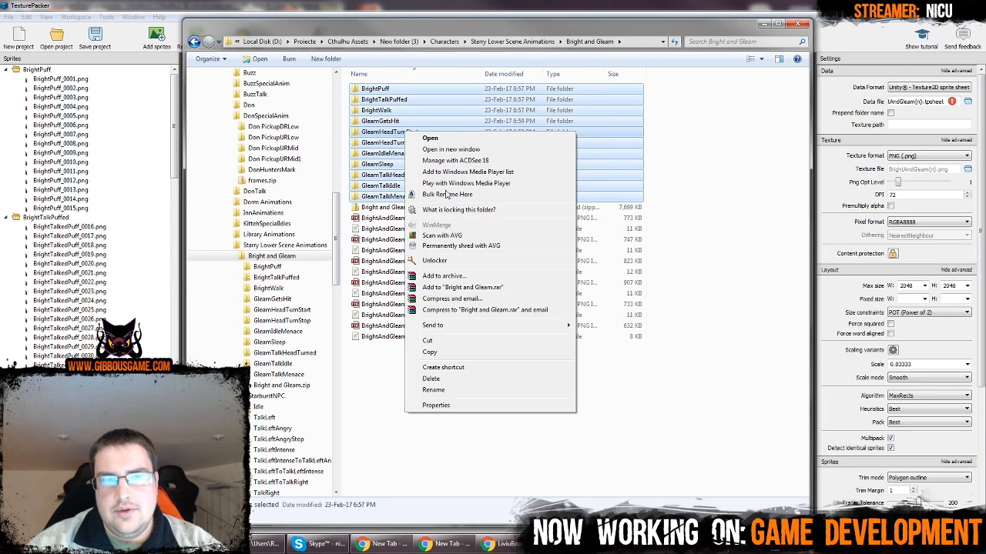
{"action": "left_click", "coordinate": [499, 405]}
{"action": "left_click", "coordinate": [539, 355]}
{"action": "left_click_drag", "start_coordinate": [486, 376], "coordinate": [423, 217]}
{"action": "right_click", "coordinate": [423, 284]}
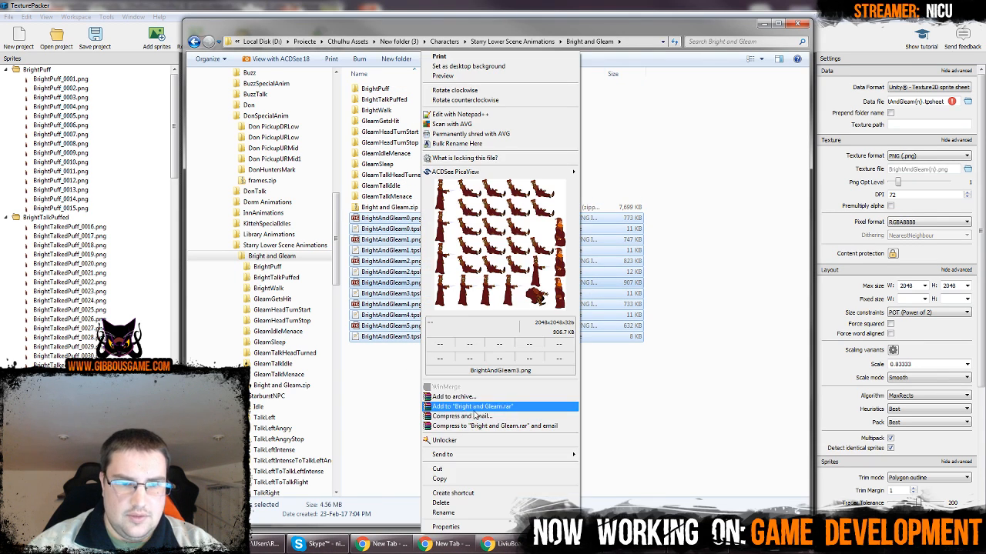
{"action": "left_click", "coordinate": [455, 528]}
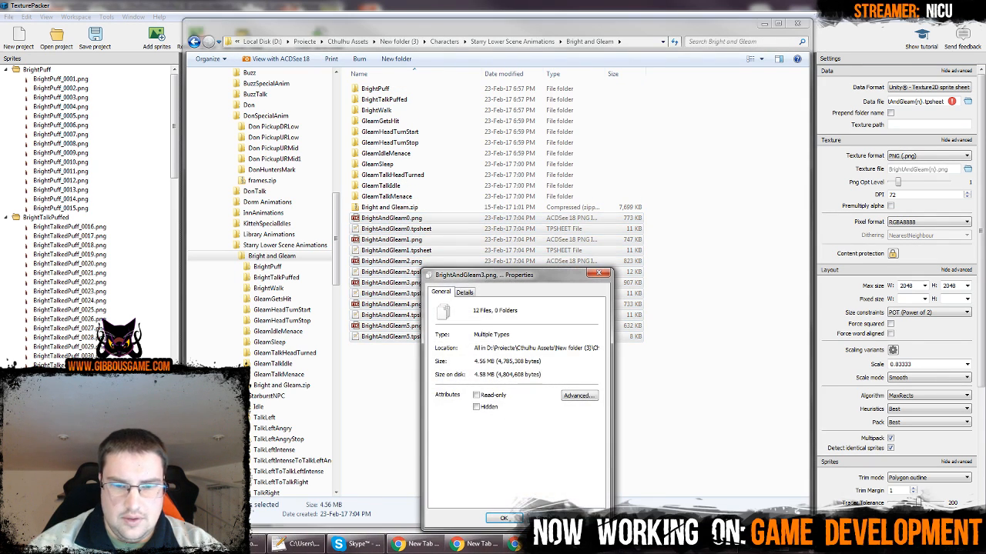
{"action": "left_click", "coordinate": [502, 518]}
{"action": "left_click", "coordinate": [546, 395]}
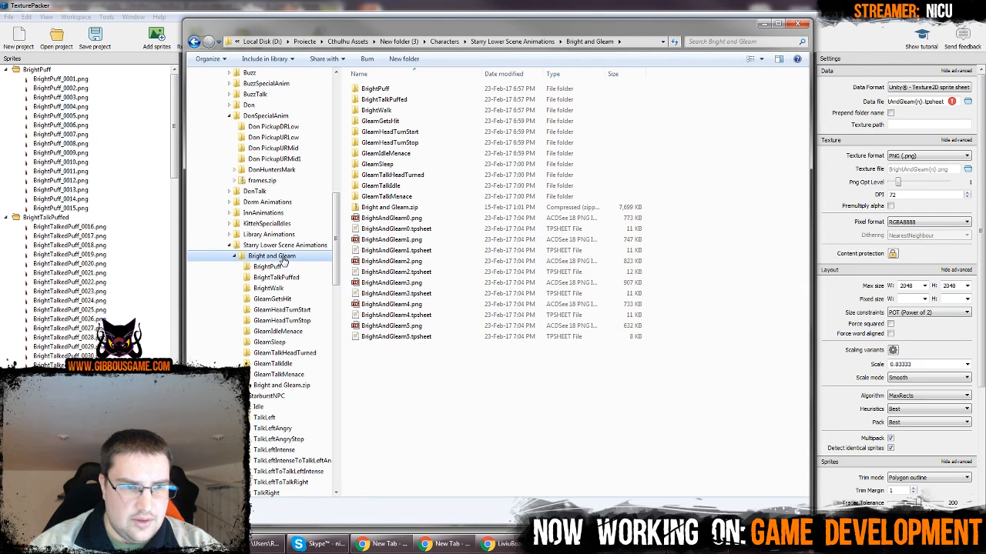
Go to the Buzz character folder and check the combined size of its idle and walk subfolders
{"action": "left_click", "coordinate": [270, 117]}
{"action": "scroll", "coordinate": [279, 188], "scroll_direction": "up", "scroll_amount": 4}
{"action": "left_click", "coordinate": [251, 201]}
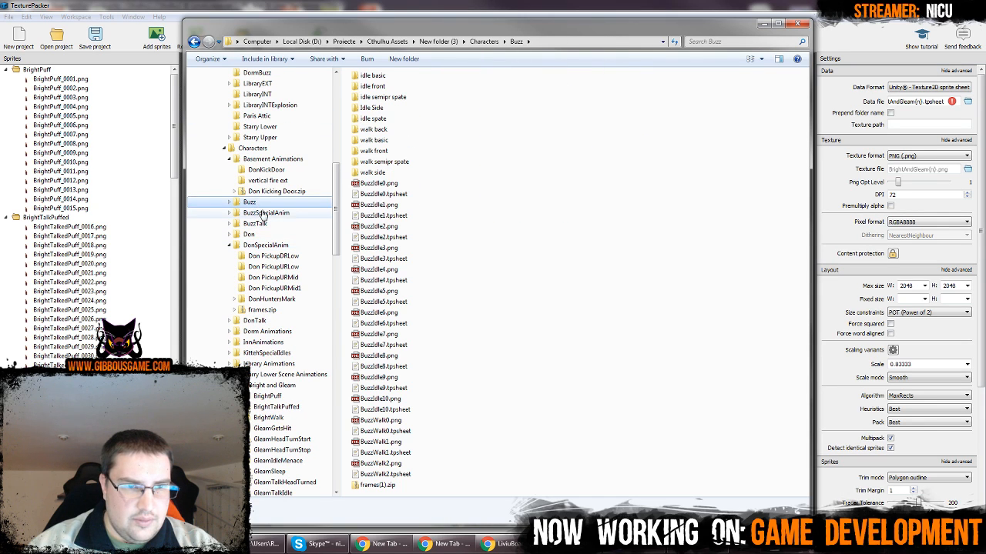
{"action": "left_click_drag", "start_coordinate": [449, 180], "coordinate": [344, 52]}
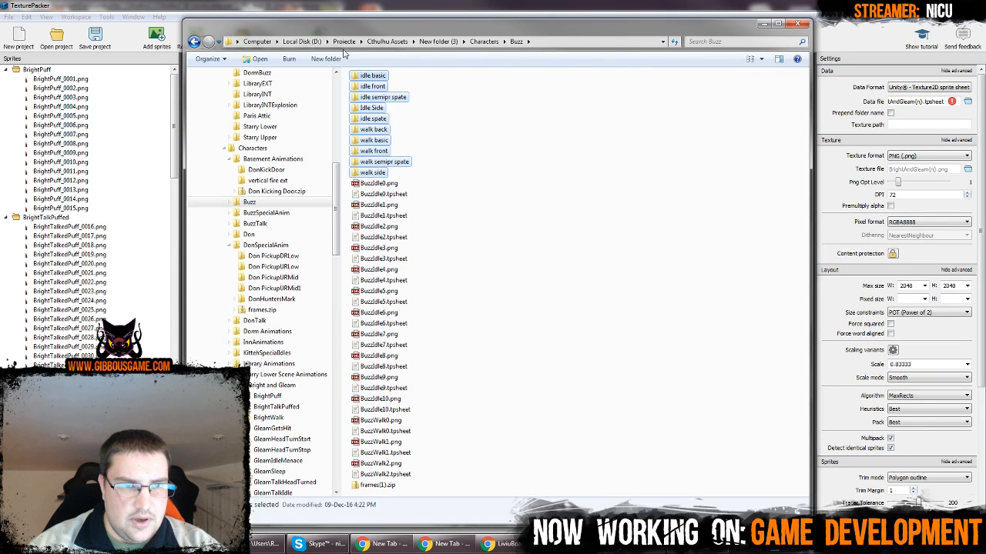
{"action": "right_click", "coordinate": [389, 117]}
{"action": "left_click", "coordinate": [460, 391]}
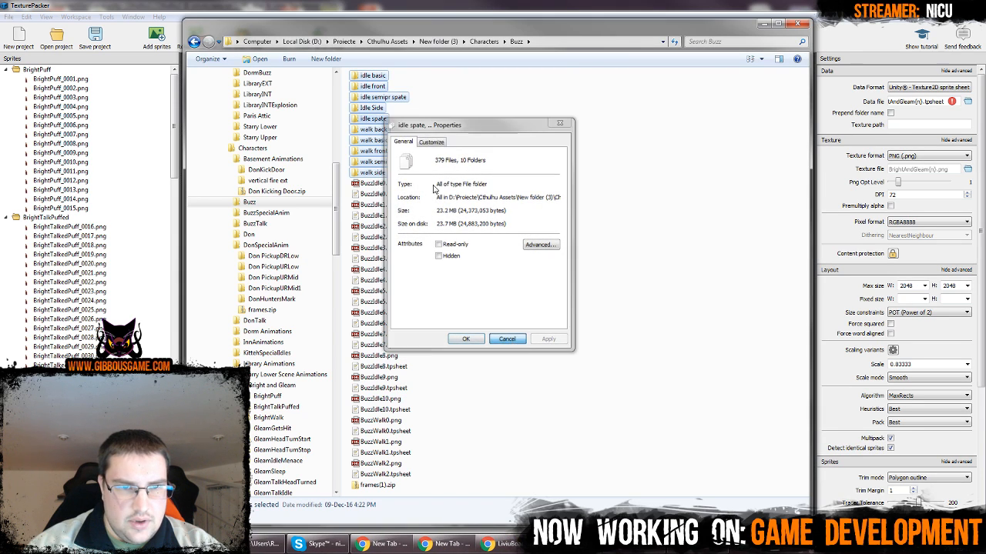
{"action": "left_click", "coordinate": [507, 339]}
Check the combined size of the BuzzIdle and BuzzWalk PNG and tpsheet files in their properties
{"action": "left_click_drag", "start_coordinate": [421, 182], "coordinate": [377, 485]}
{"action": "right_click", "coordinate": [378, 464]}
{"action": "left_click", "coordinate": [402, 527]}
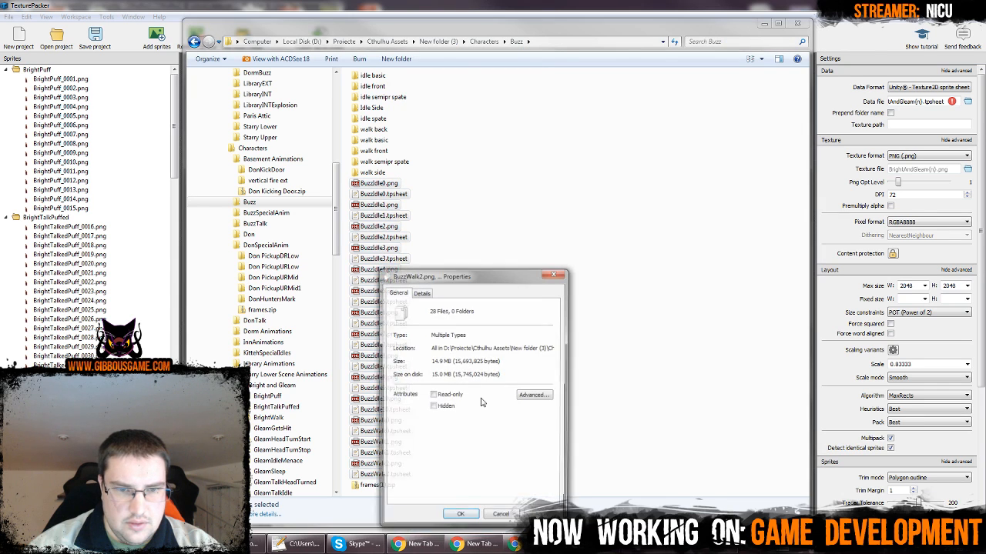
Close the Buzz files' properties and return to the Bright and Gleam folder under Starry Lower Scene Animations
{"action": "left_click", "coordinate": [506, 519]}
{"action": "left_click", "coordinate": [498, 283]}
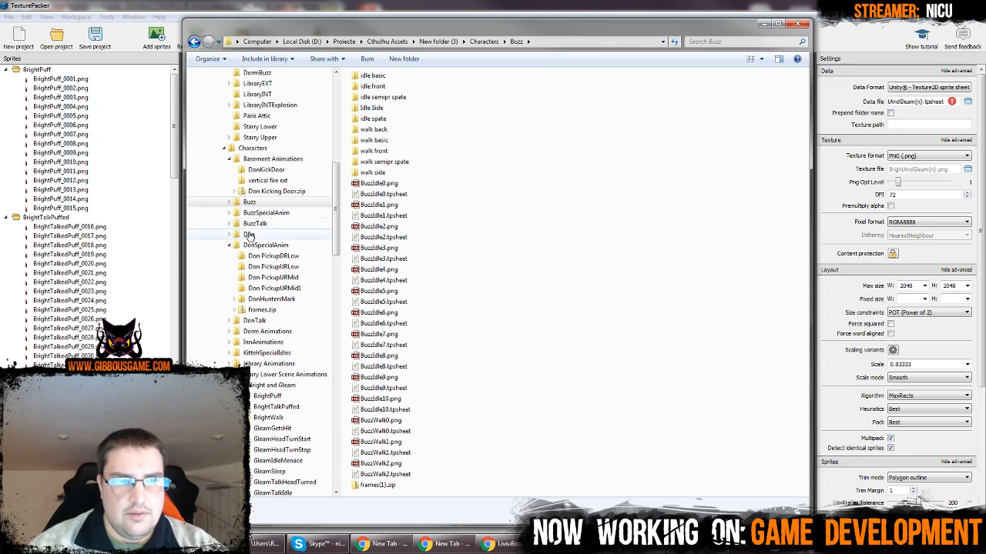
{"action": "left_click", "coordinate": [265, 245]}
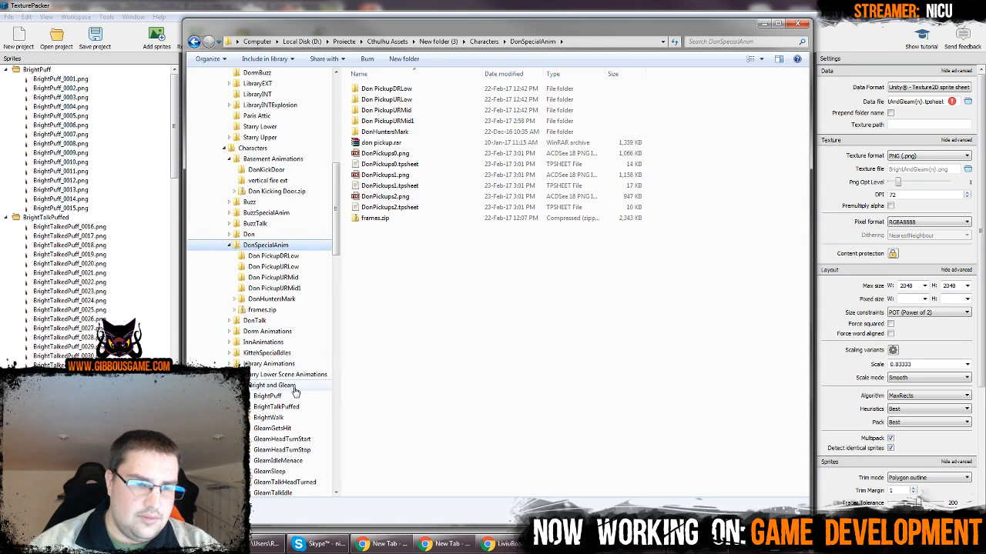
{"action": "left_click", "coordinate": [271, 385]}
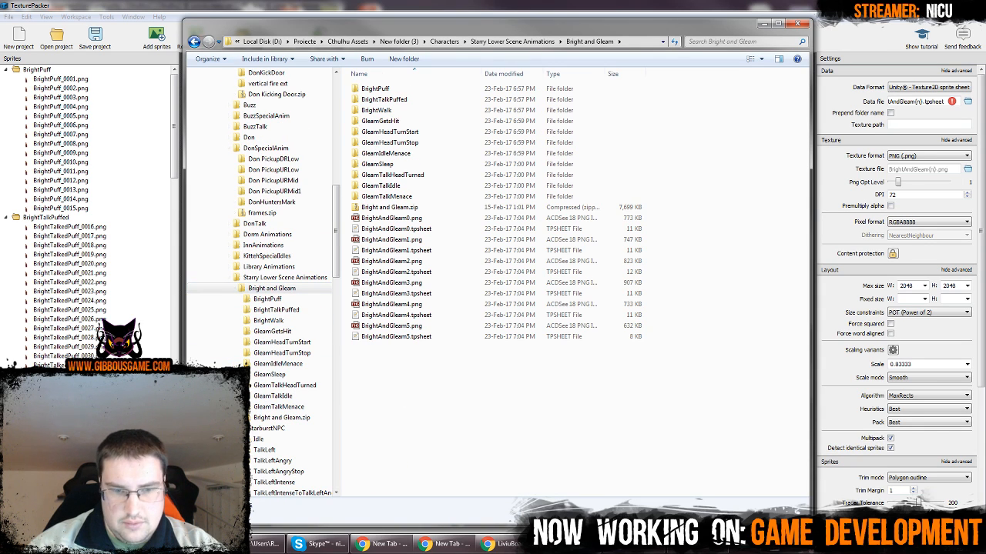
Close TexturePacker and switch to the Unity editor with the BasementDonScene project
{"action": "mouse_move", "coordinate": [570, 543]}
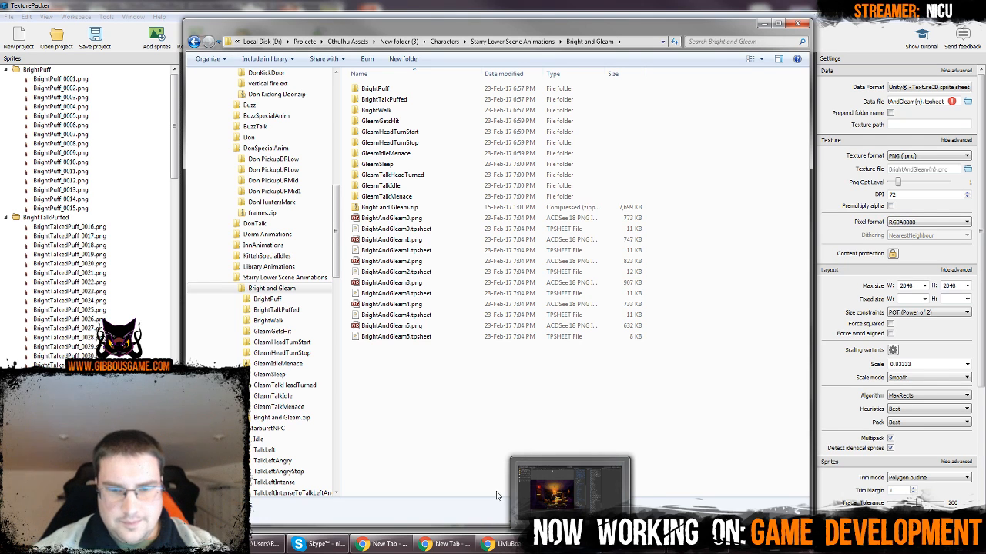
{"action": "left_click", "coordinate": [889, 22]}
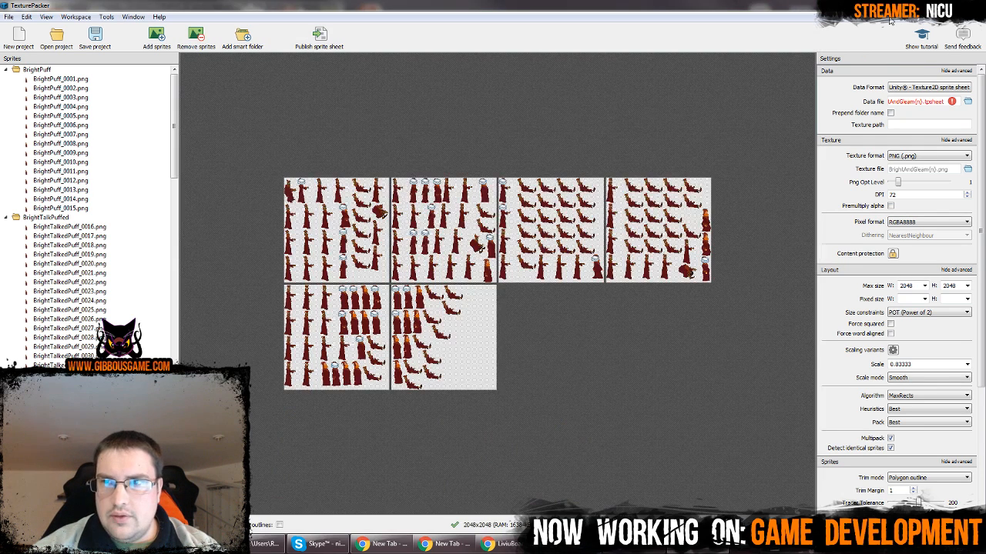
{"action": "key", "text": "alt+F4"}
{"action": "left_click", "coordinate": [487, 285]}
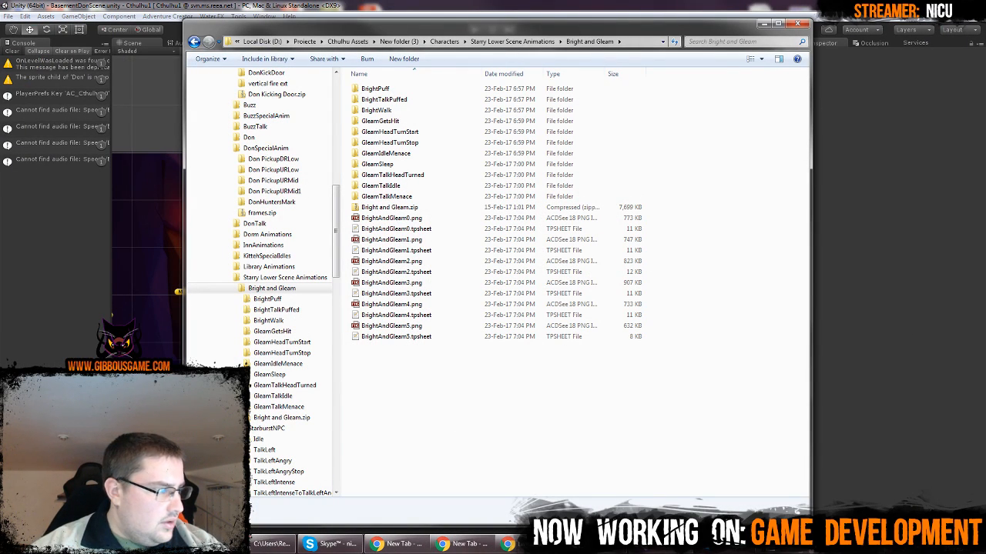
{"action": "left_click", "coordinate": [200, 544]}
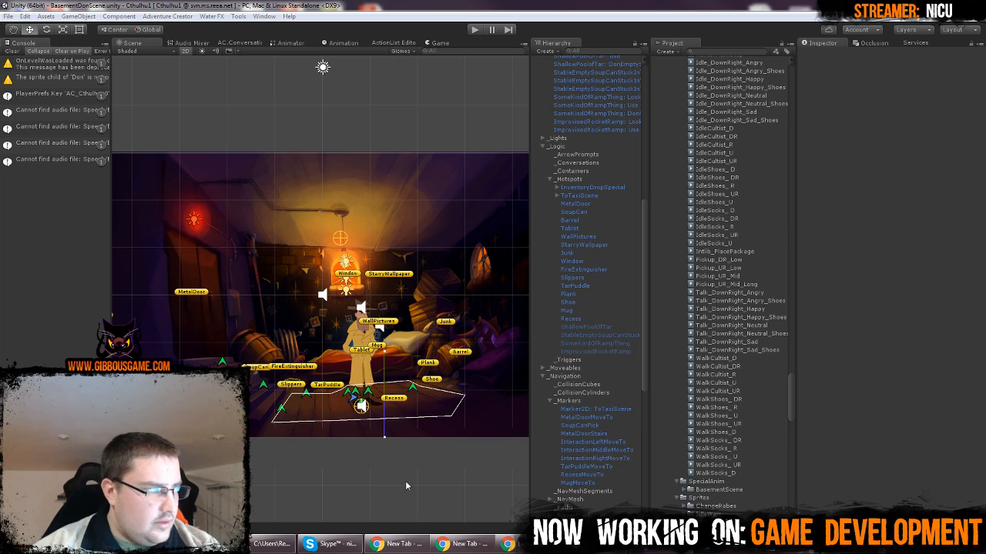
Collapse Don's Animations folder and create a folder named BrightAndGleam inside the project's Characters folder
{"action": "middle_click_drag", "start_coordinate": [450, 118], "coordinate": [417, 125]}
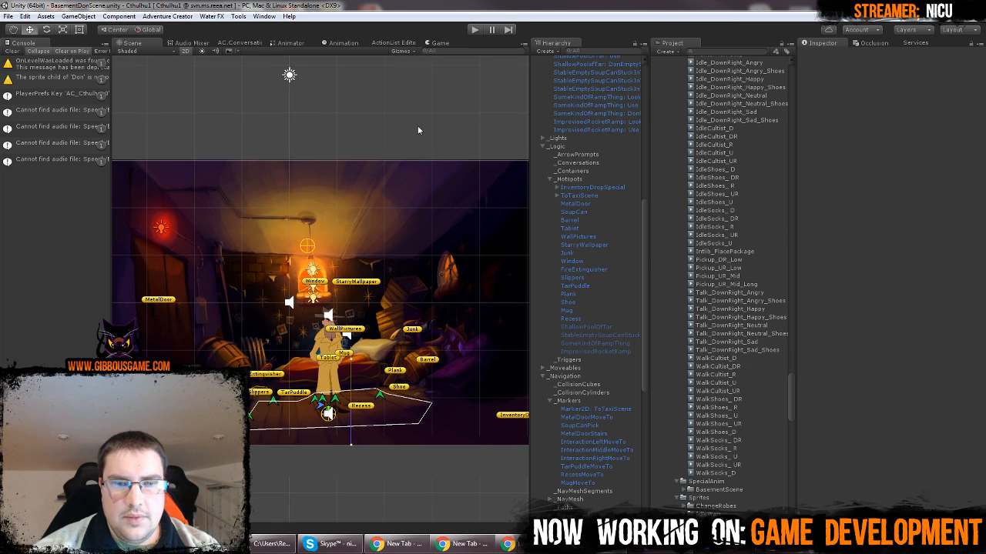
{"action": "scroll", "coordinate": [417, 126], "scroll_direction": "down", "scroll_amount": 1}
{"action": "scroll", "coordinate": [678, 265], "scroll_direction": "up", "scroll_amount": 5}
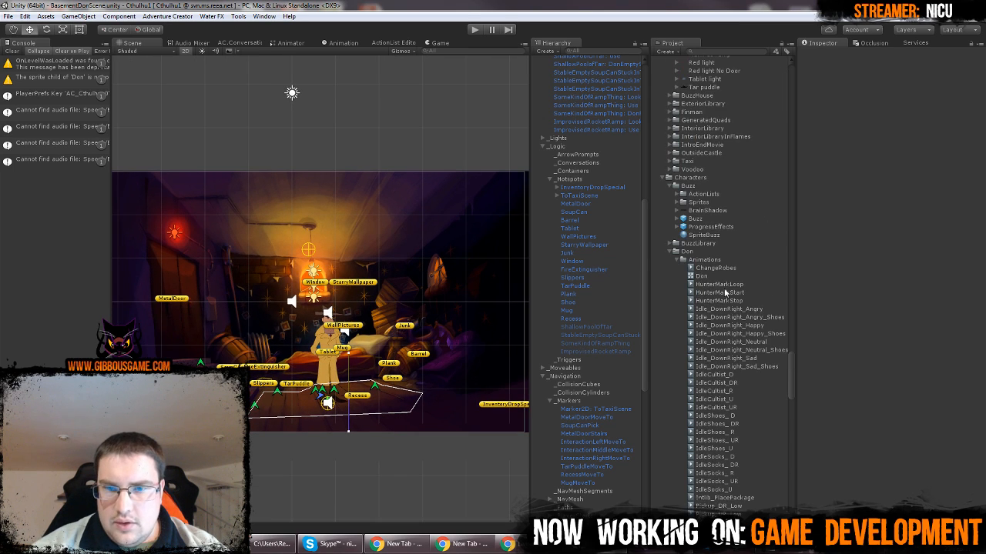
{"action": "left_click", "coordinate": [678, 263]}
{"action": "left_click", "coordinate": [689, 178]}
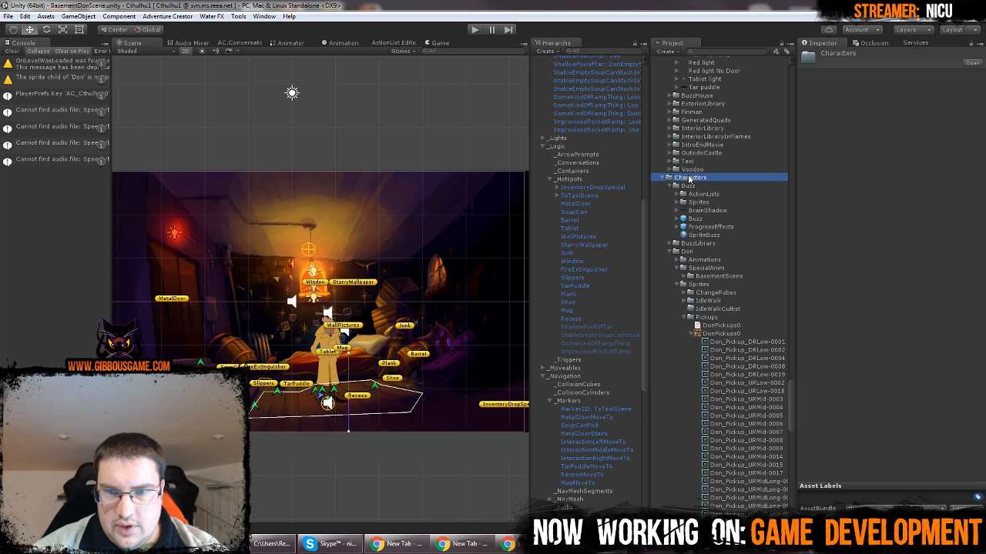
{"action": "right_click", "coordinate": [690, 178]}
{"action": "mouse_move", "coordinate": [719, 182]}
{"action": "left_click", "coordinate": [846, 189]}
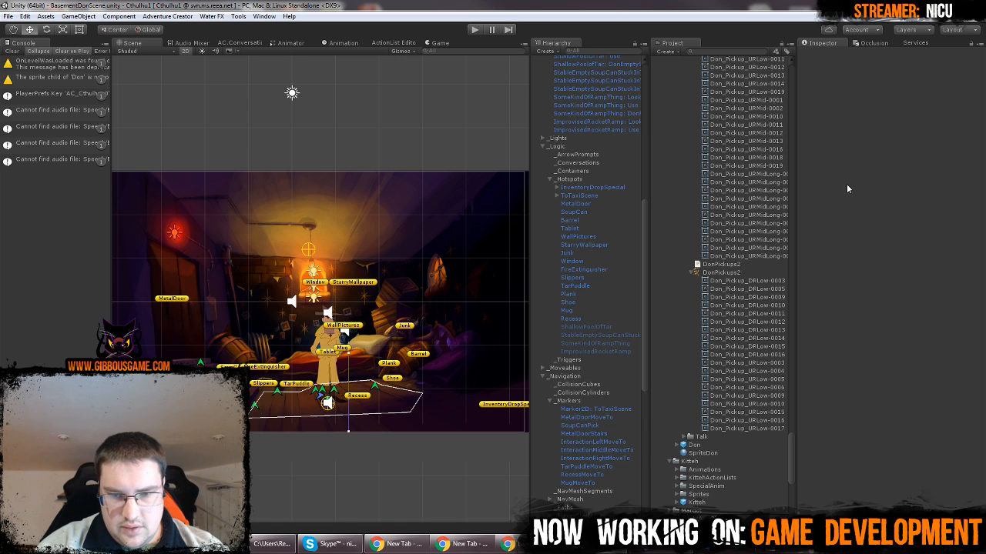
{"action": "key", "text": "Return"}
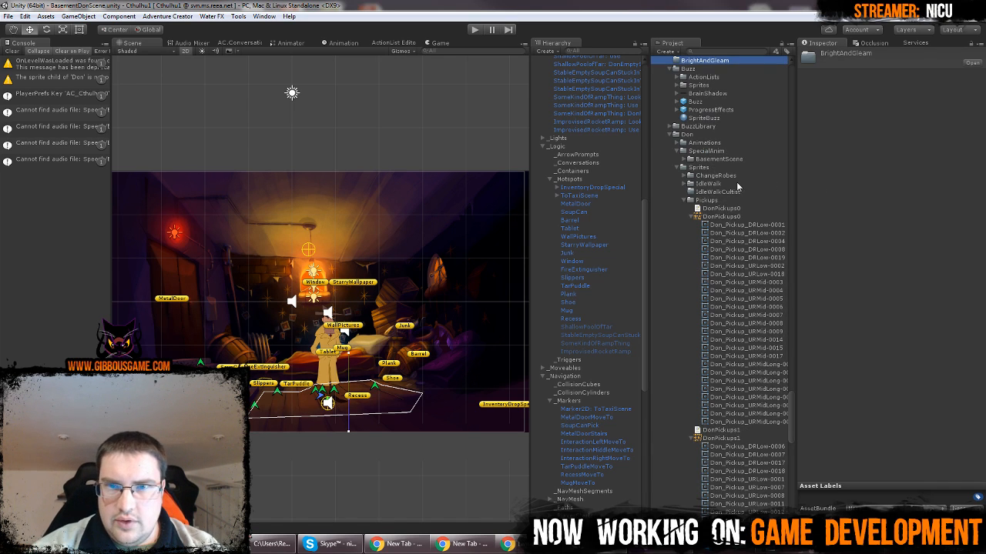
Create a subfolder named Sprites inside the BrightAndGleam folder
{"action": "scroll", "coordinate": [726, 188], "scroll_direction": "up", "scroll_amount": 3}
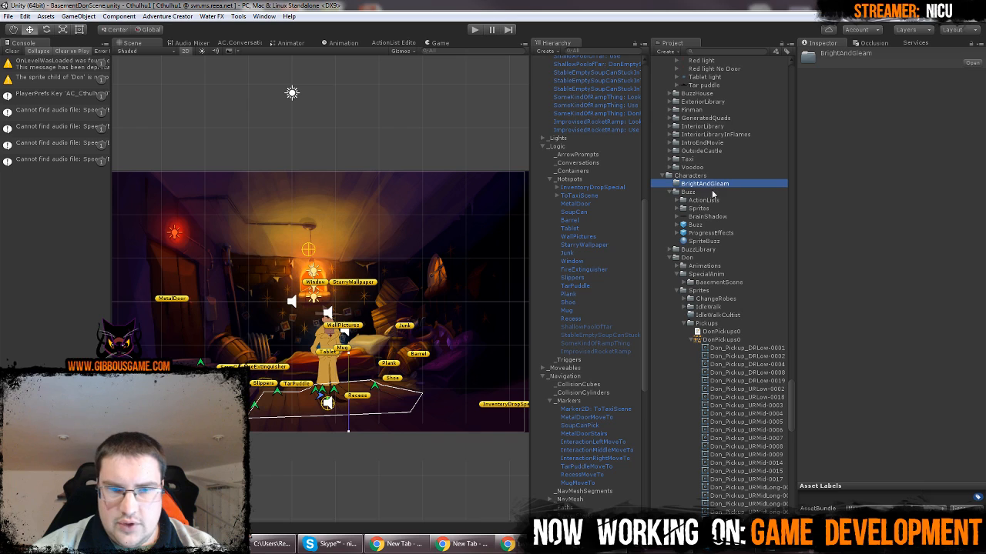
{"action": "right_click", "coordinate": [703, 185]}
{"action": "mouse_move", "coordinate": [732, 193]}
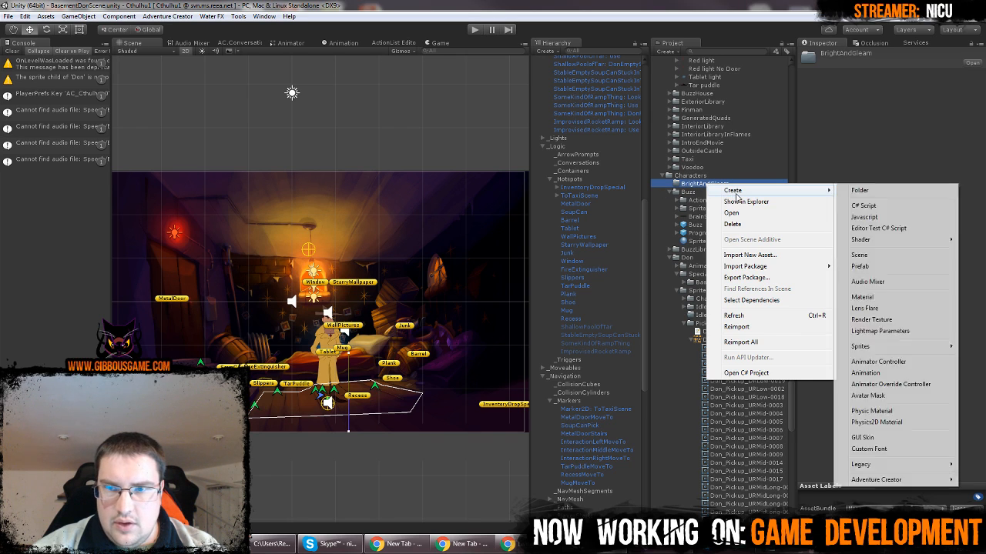
{"action": "left_click", "coordinate": [877, 193]}
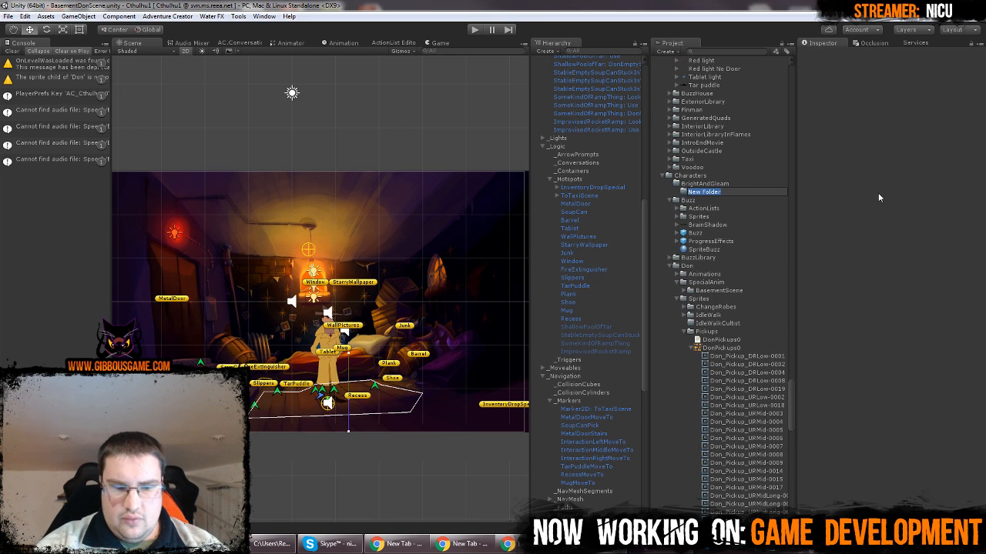
{"action": "type", "text": "Sprites"}
{"action": "key", "text": "Return"}
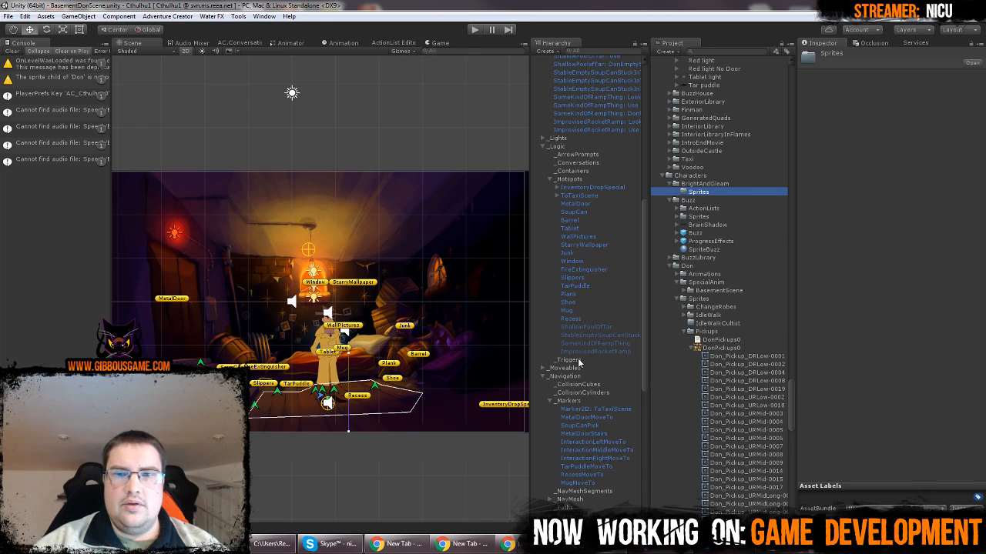
Create a subfolder named Animations inside the BrightAndGleam folder
{"action": "right_click", "coordinate": [723, 185]}
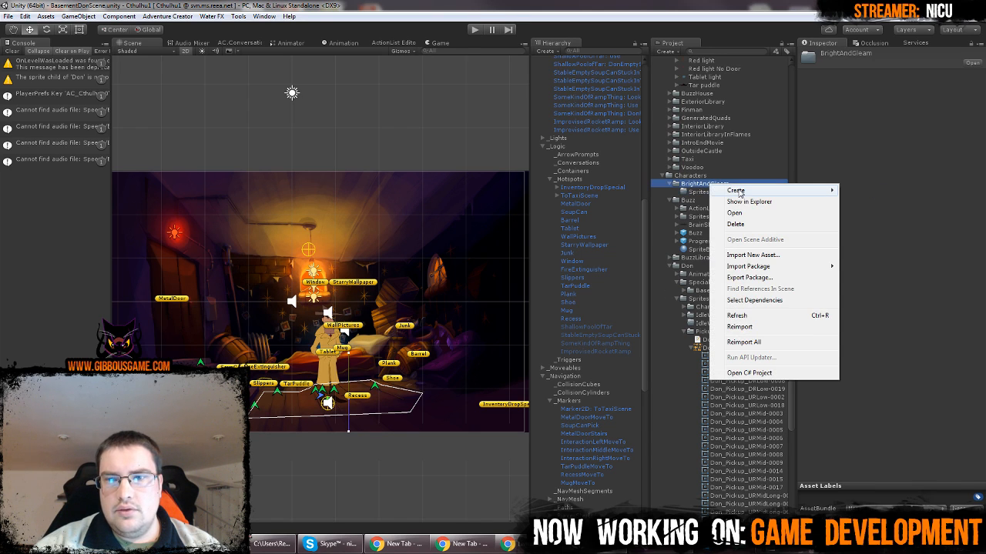
{"action": "mouse_move", "coordinate": [737, 191]}
{"action": "left_click", "coordinate": [886, 196]}
{"action": "type", "text": "Ani"}
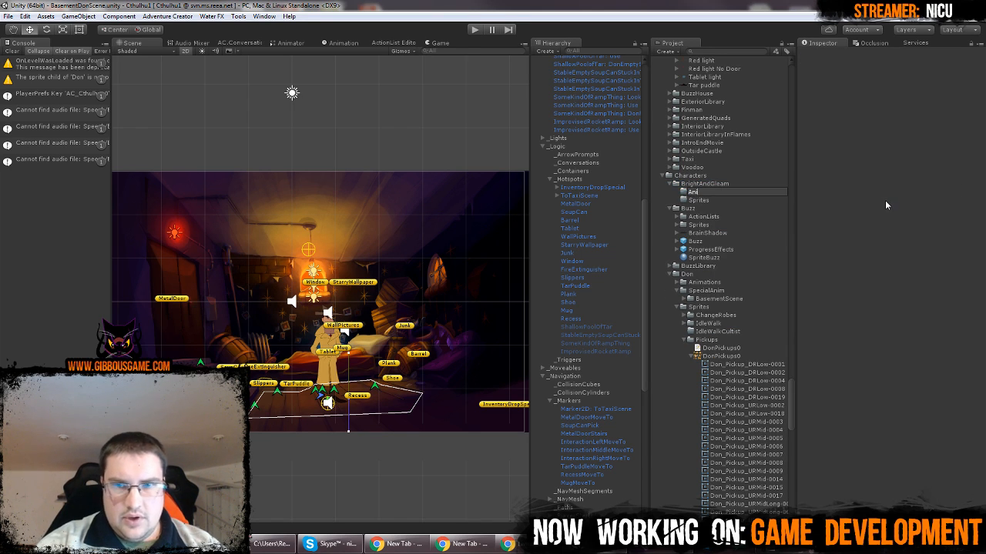
{"action": "type", "text": "mations"}
{"action": "key", "text": "Return"}
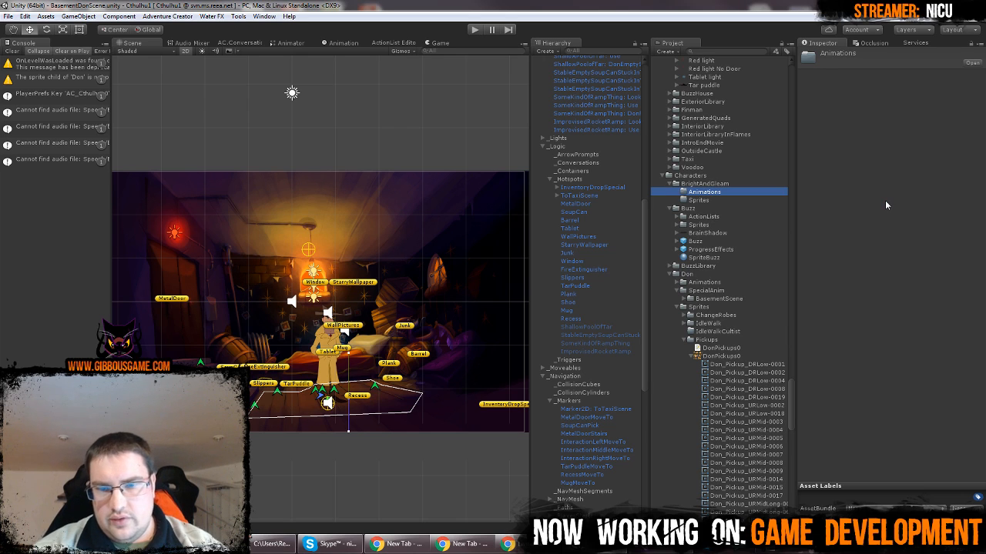
Import the BrightAndGleam0 to BrightAndGleam5 PNG and tpsheet files from the Bright and Gleam folder into BrightAndGleam's Sprites subfolder
{"action": "left_click", "coordinate": [718, 201]}
{"action": "key", "text": "alt+Tab"}
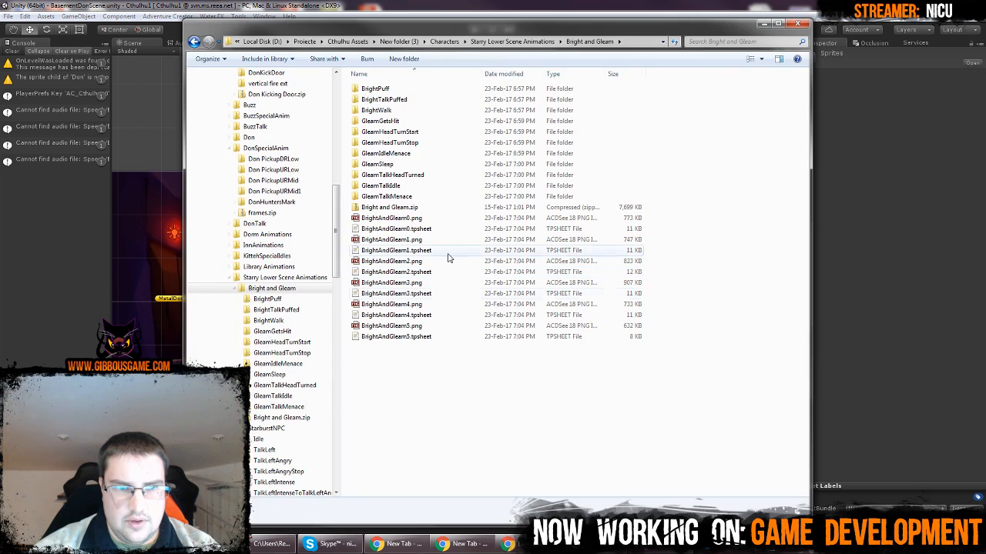
{"action": "left_click_drag", "start_coordinate": [679, 220], "coordinate": [721, 199]}
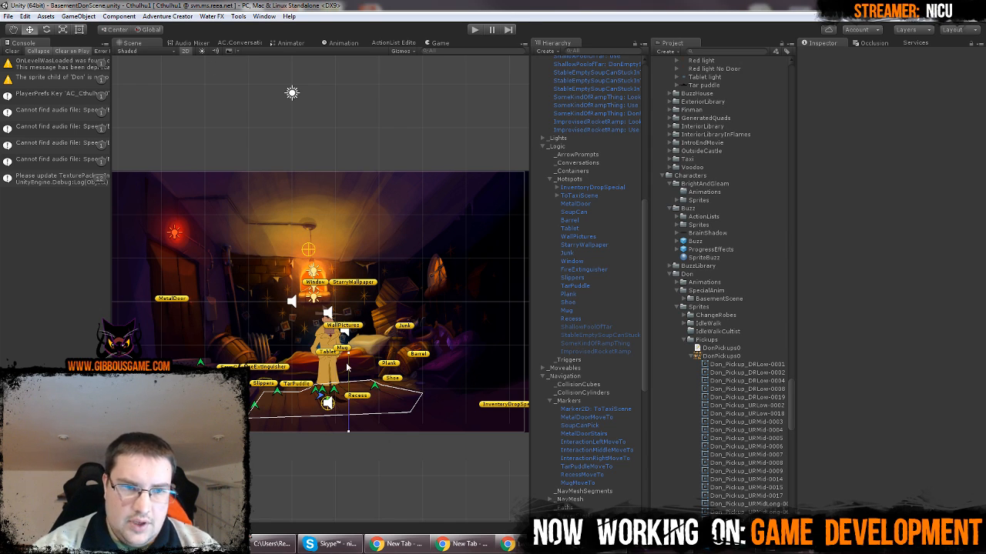
Select all BrightAndGleam assets in the Sprites subfolder and narrow the selection to the Texture 2Ds
{"action": "left_click", "coordinate": [676, 201]}
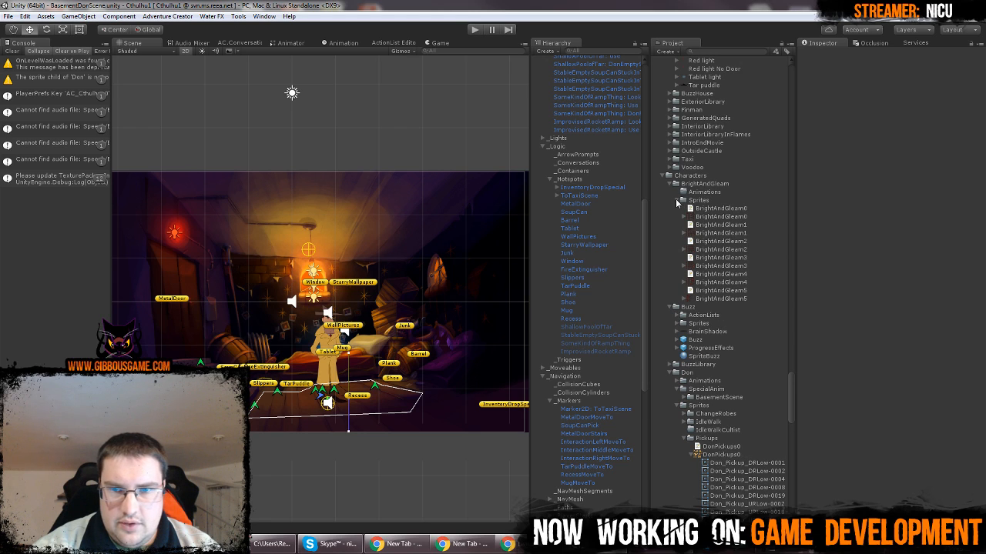
{"action": "left_click", "coordinate": [722, 217]}
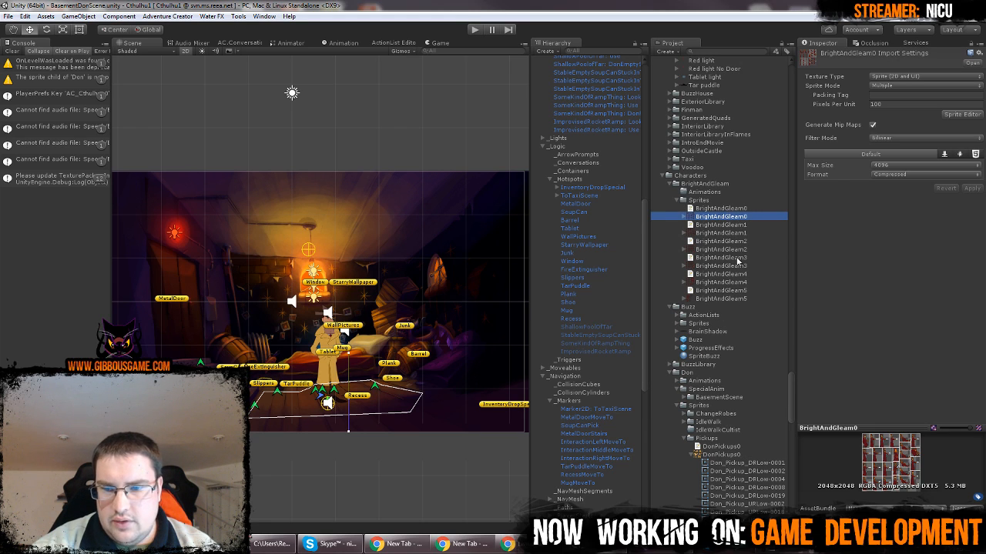
{"action": "left_click", "coordinate": [734, 299]}
{"action": "left_click", "coordinate": [731, 207], "text": "shift"}
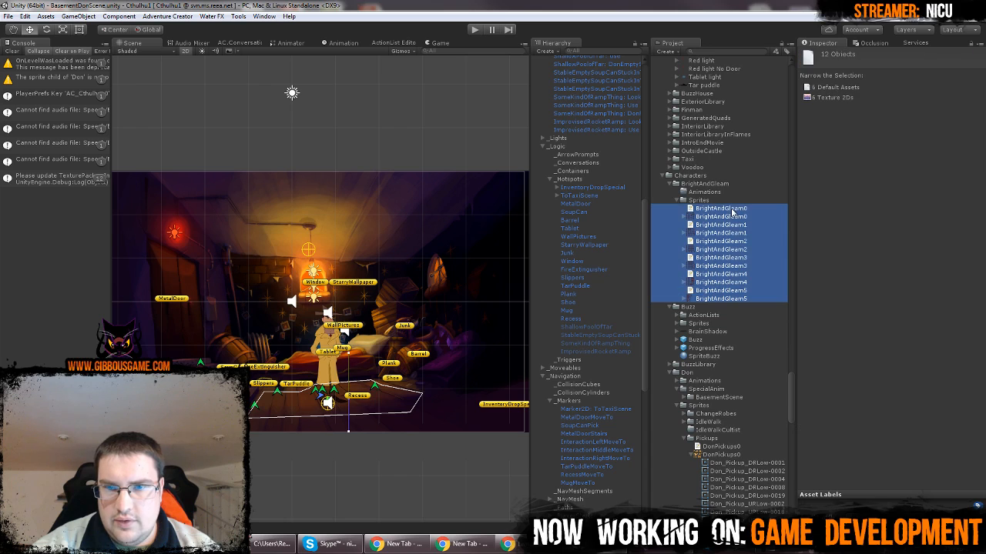
{"action": "left_click", "coordinate": [838, 99]}
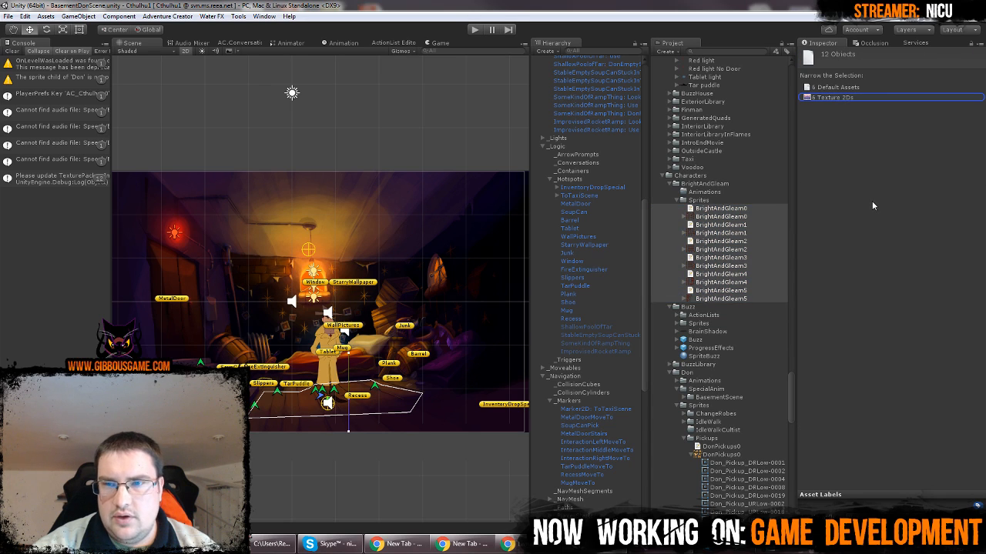
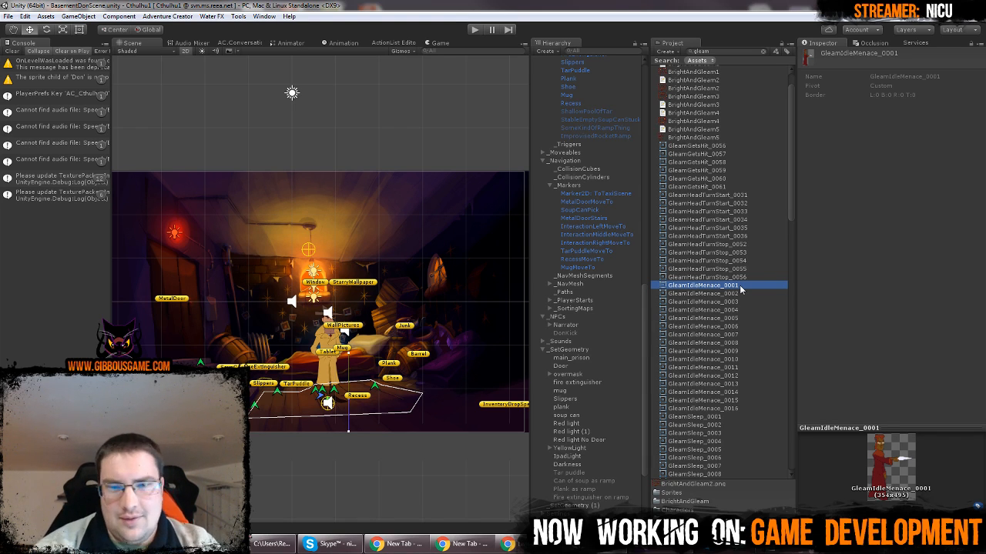
Add the GleamIdleMenace_0001 sprite to the scene under _NPCs and position it in the room beside the metal door
{"action": "left_click_drag", "start_coordinate": [739, 288], "coordinate": [571, 320]}
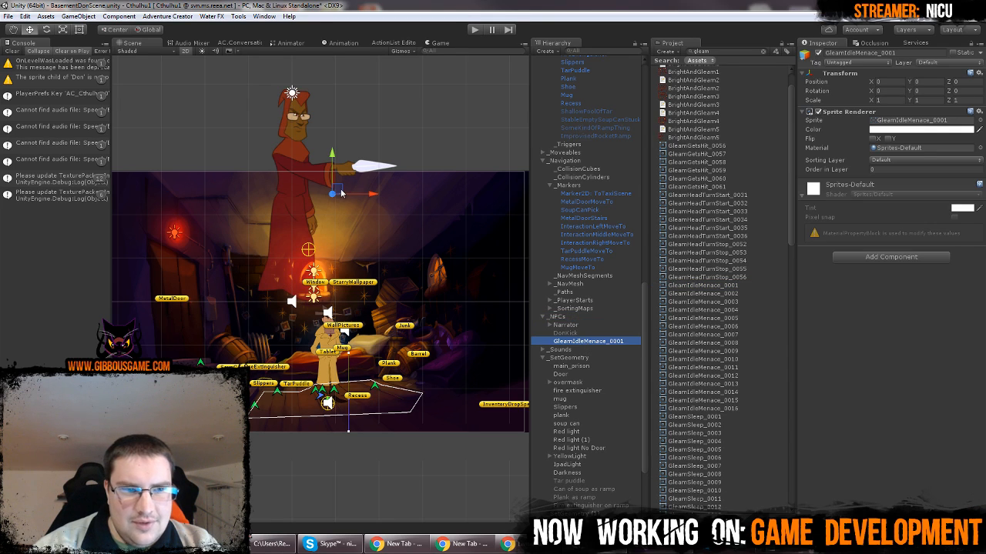
{"action": "left_click_drag", "start_coordinate": [342, 193], "coordinate": [234, 271]}
{"action": "middle_click_drag", "start_coordinate": [234, 271], "coordinate": [331, 256]}
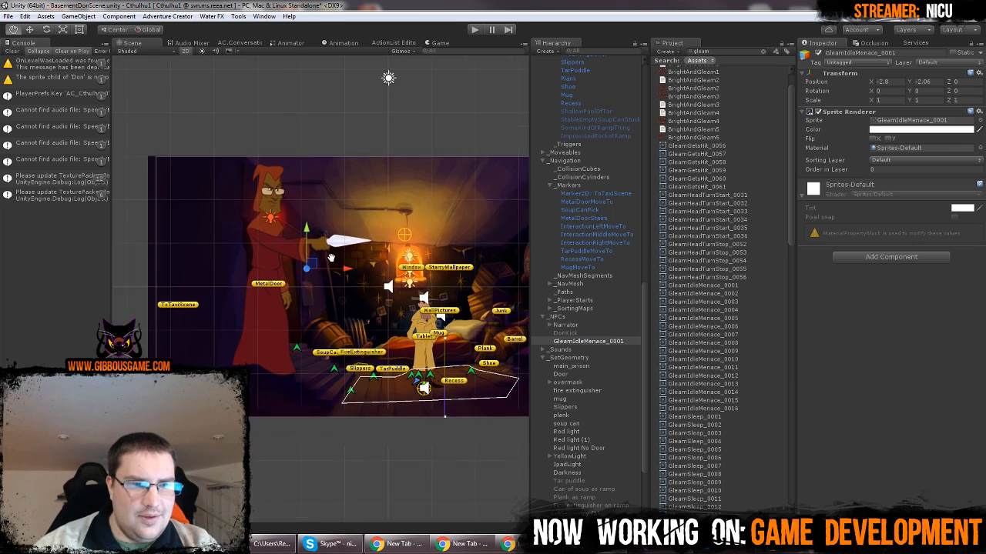
{"action": "scroll", "coordinate": [331, 256], "scroll_direction": "up", "scroll_amount": 4}
{"action": "left_click_drag", "start_coordinate": [348, 247], "coordinate": [317, 309]}
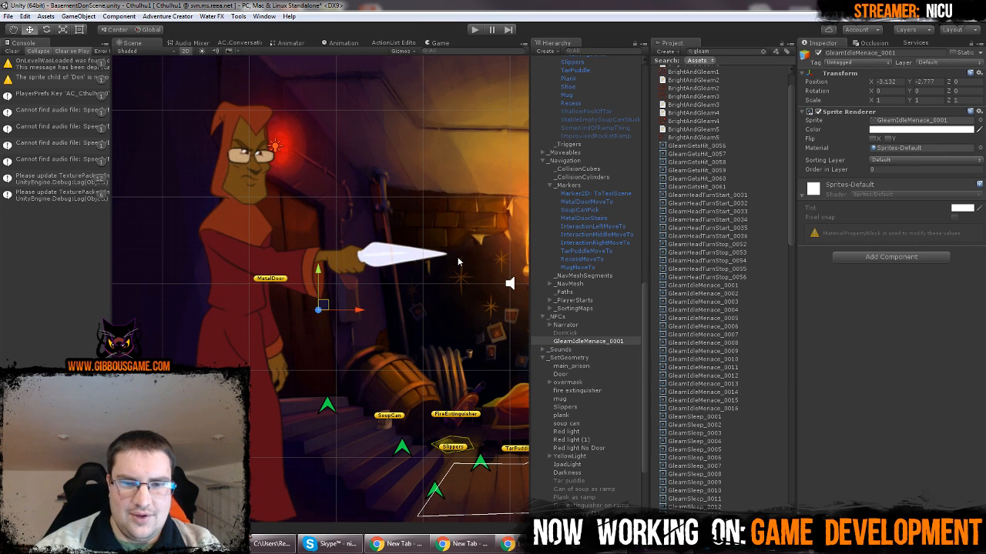
Rename the new GleamIdleMenace_0001 scene object as Gleam
{"action": "double_click", "coordinate": [609, 342]}
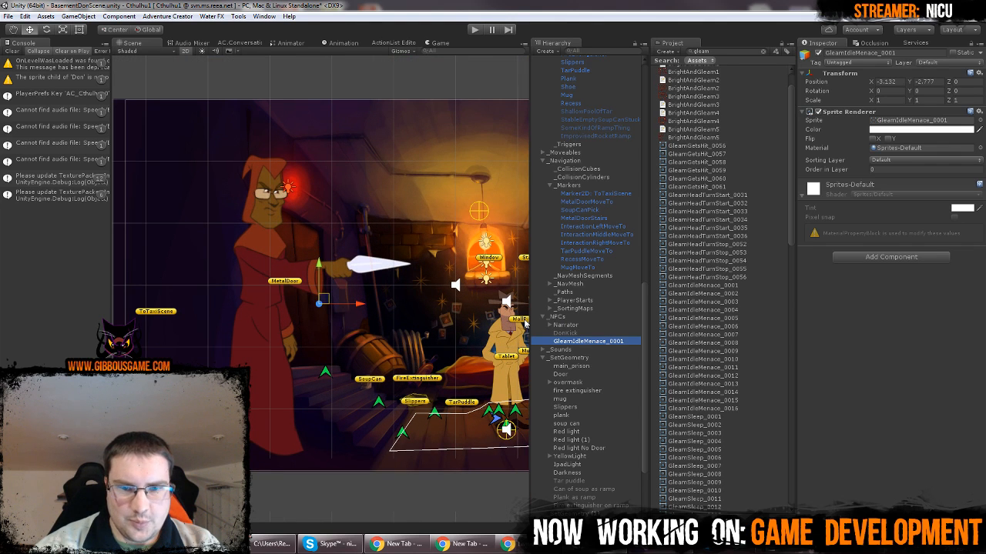
{"action": "left_click", "coordinate": [603, 341]}
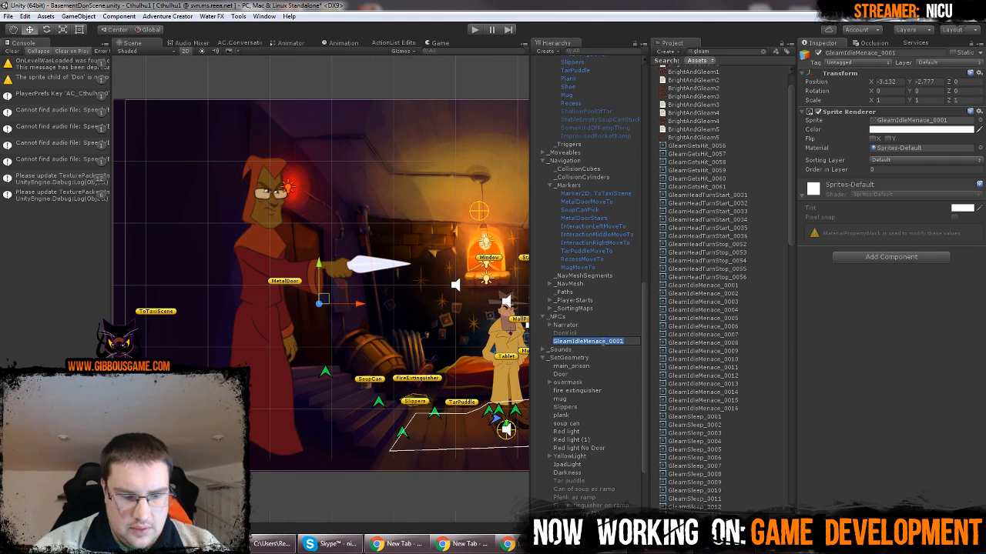
{"action": "type", "text": "Gleam"}
{"action": "key", "text": "Return"}
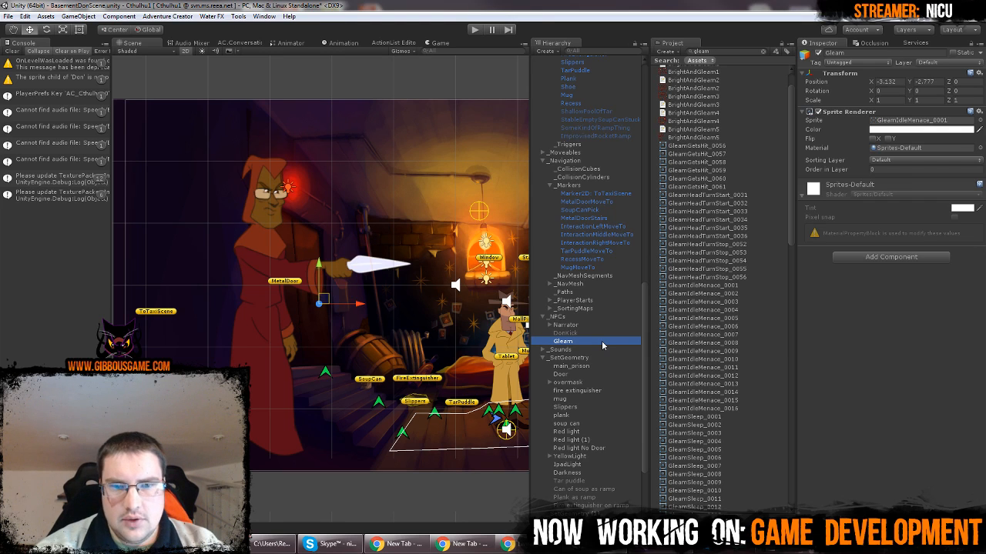
Create an empty child object under Gleam and name it Sprites
{"action": "right_click", "coordinate": [603, 343]}
{"action": "left_click", "coordinate": [644, 428]}
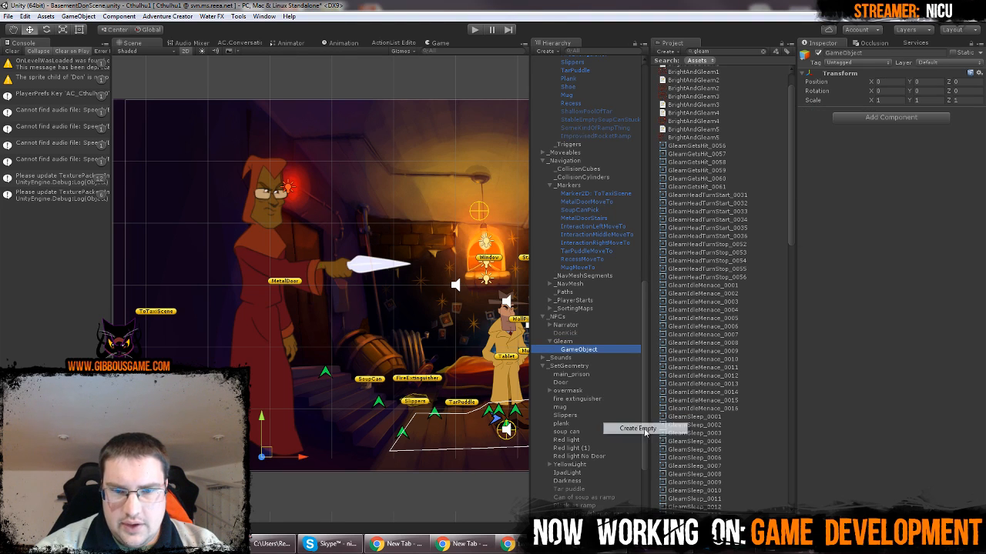
{"action": "left_click", "coordinate": [593, 348]}
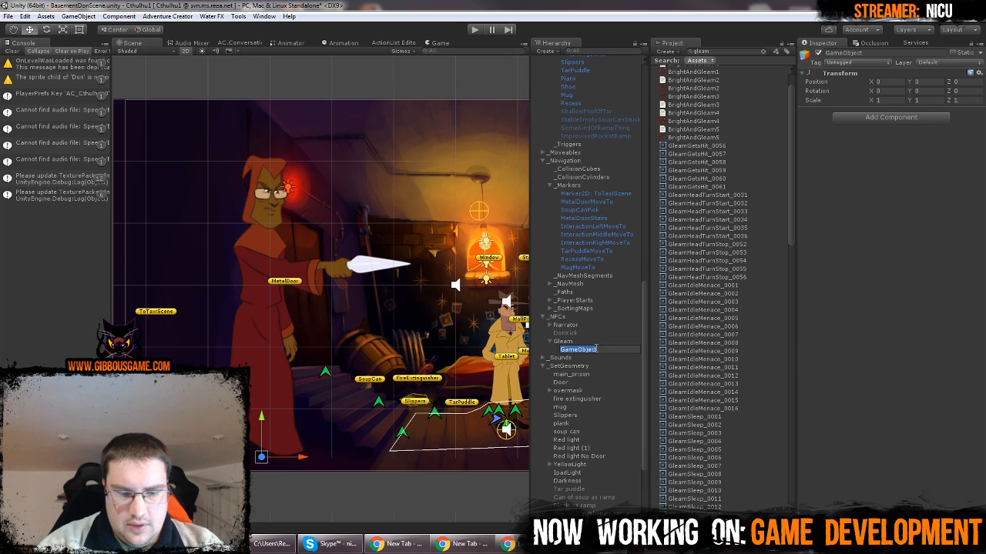
{"action": "type", "text": "Sprites"}
{"action": "key", "text": "Return"}
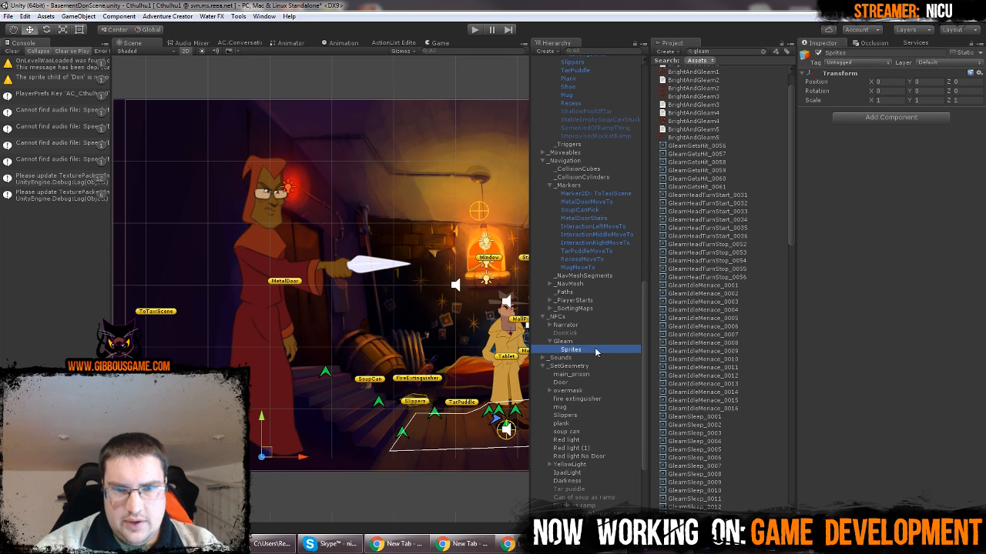
Rename Gleam's Sprites child object as CharacterSprites
{"action": "scroll", "coordinate": [596, 374], "scroll_direction": "down", "scroll_amount": 3}
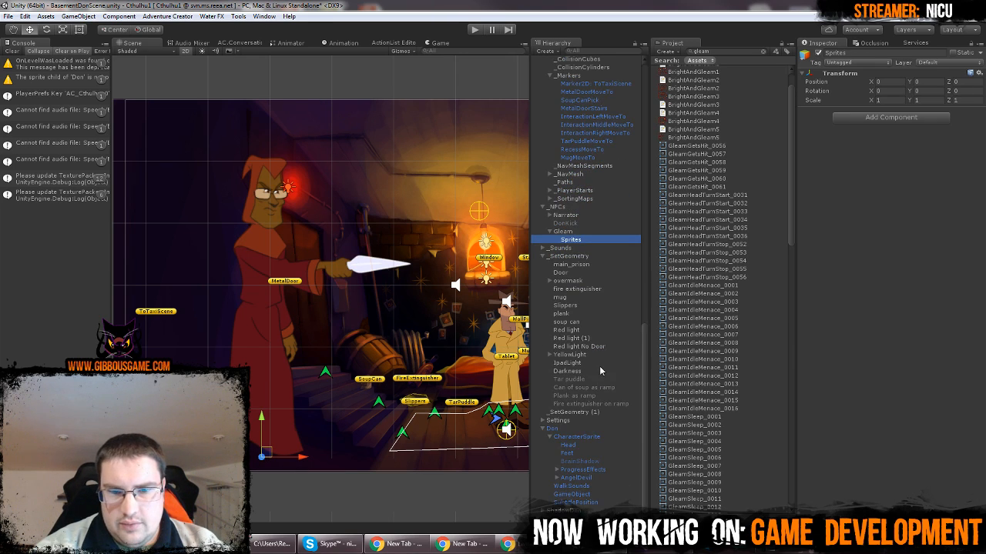
{"action": "left_click", "coordinate": [592, 241]}
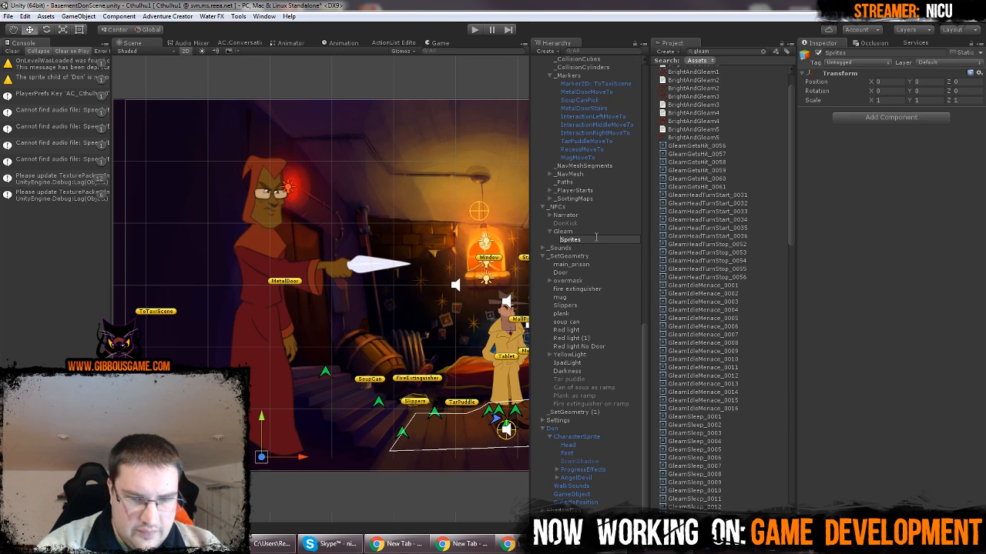
{"action": "key", "text": "Home"}
{"action": "type", "text": "Character"}
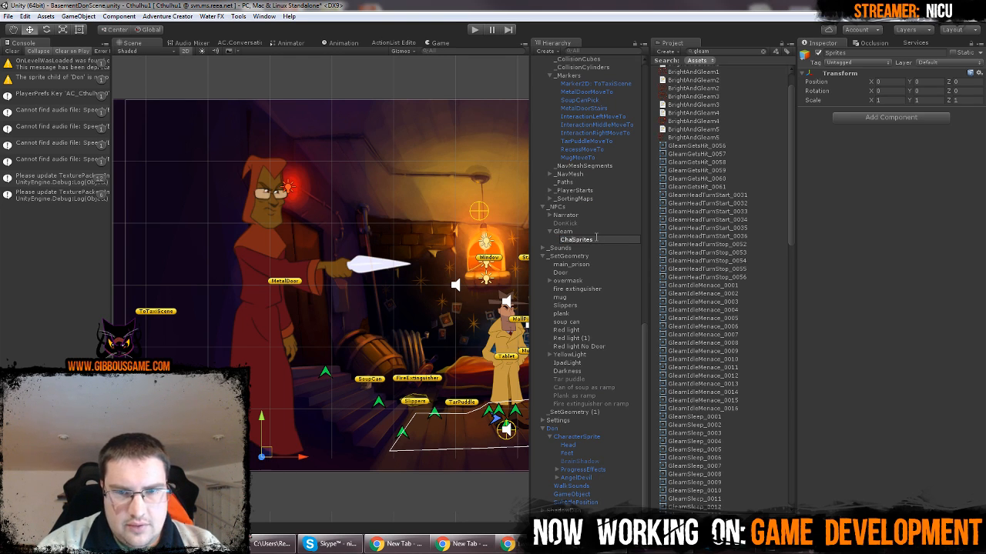
{"action": "key", "text": "BackSpace"}
{"action": "key", "text": "BackSpace"}
{"action": "key", "text": "BackSpace"}
{"action": "key", "text": "BackSpace"}
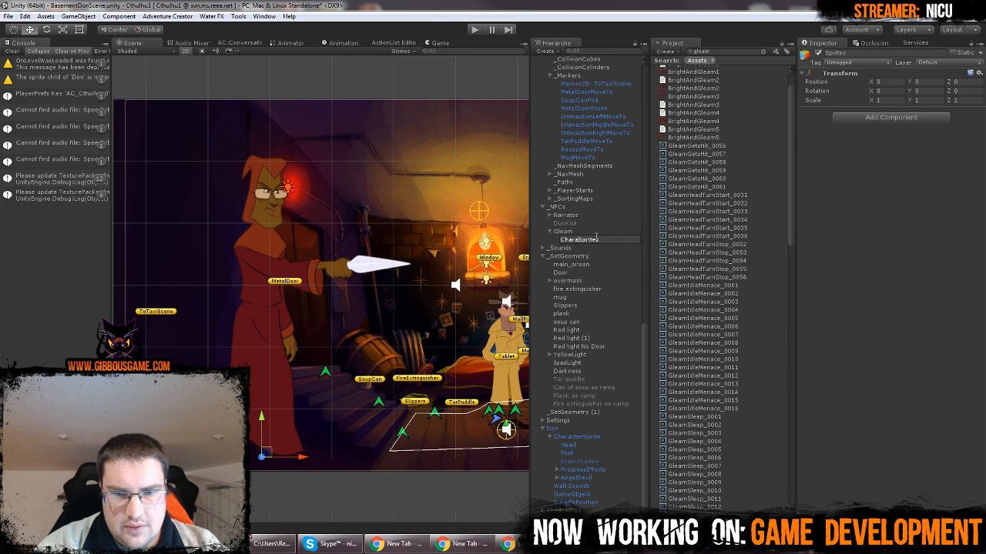
{"action": "type", "text": "cter"}
{"action": "key", "text": "Return"}
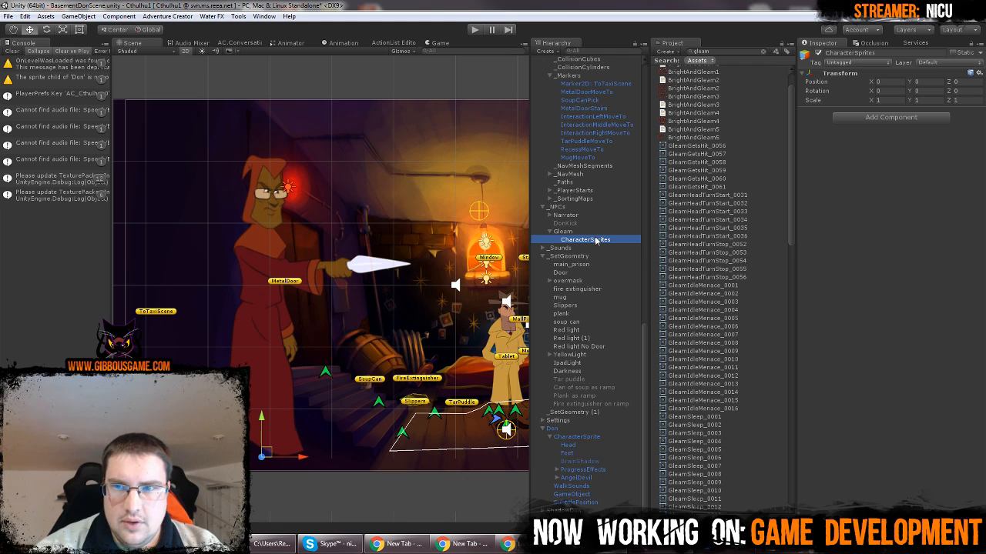
Copy Gleam's Sprite Renderer component and paste it as a new component on CharacterSprites
{"action": "left_click", "coordinate": [587, 232]}
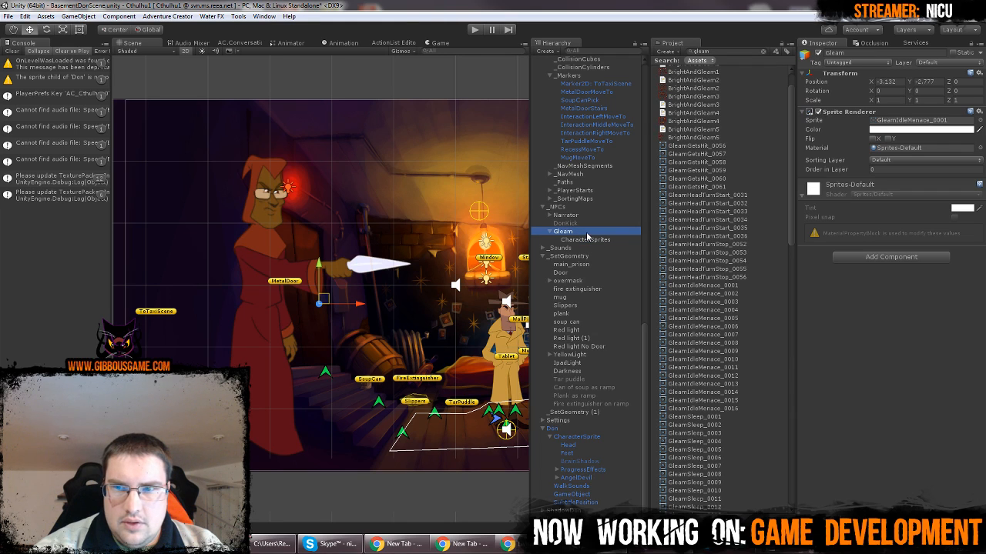
{"action": "left_click", "coordinate": [980, 114]}
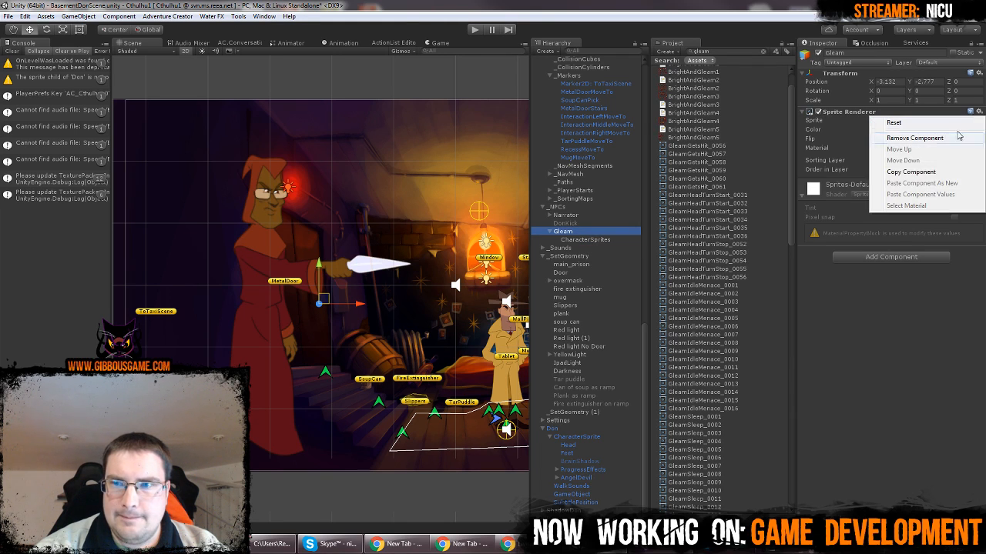
{"action": "left_click", "coordinate": [916, 170]}
{"action": "left_click", "coordinate": [601, 241]}
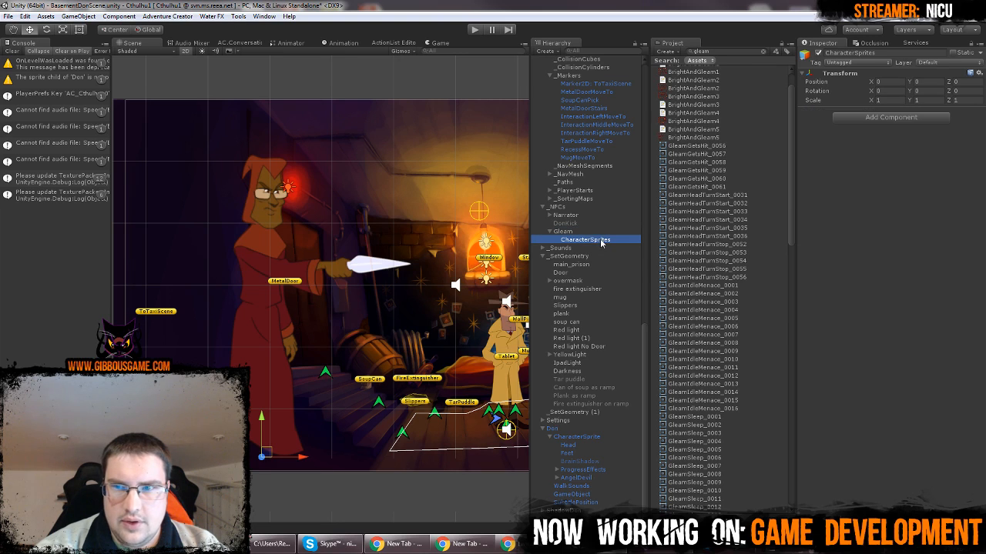
{"action": "left_click", "coordinate": [977, 72]}
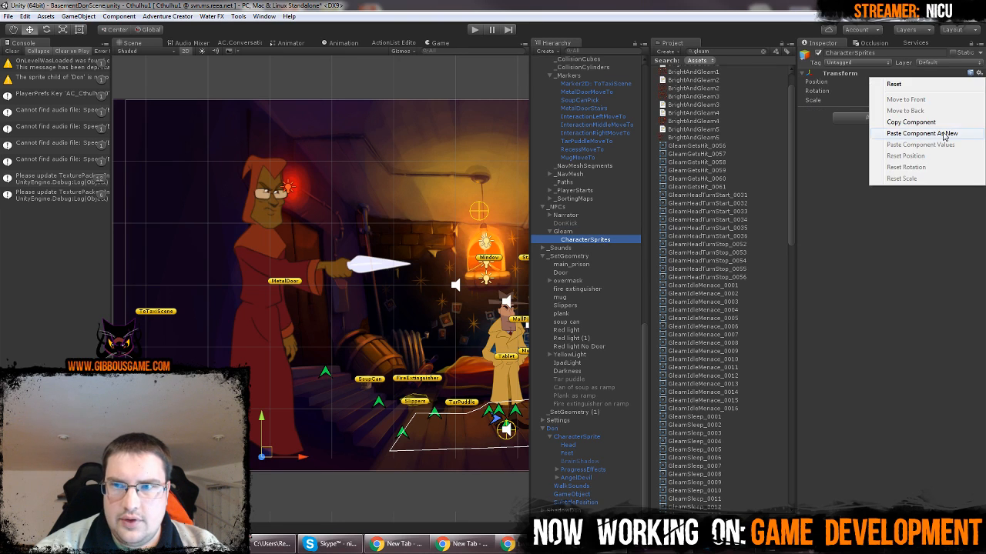
{"action": "left_click", "coordinate": [916, 131]}
Remove the Sprite Renderer component from the parent Gleam object
{"action": "left_click", "coordinate": [578, 231]}
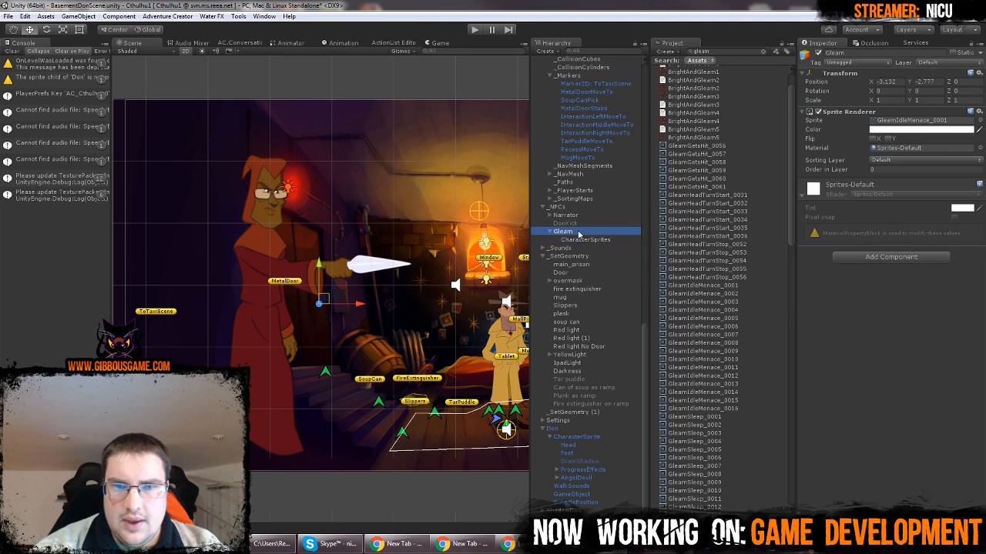
{"action": "left_click", "coordinate": [970, 111]}
{"action": "left_click", "coordinate": [914, 158]}
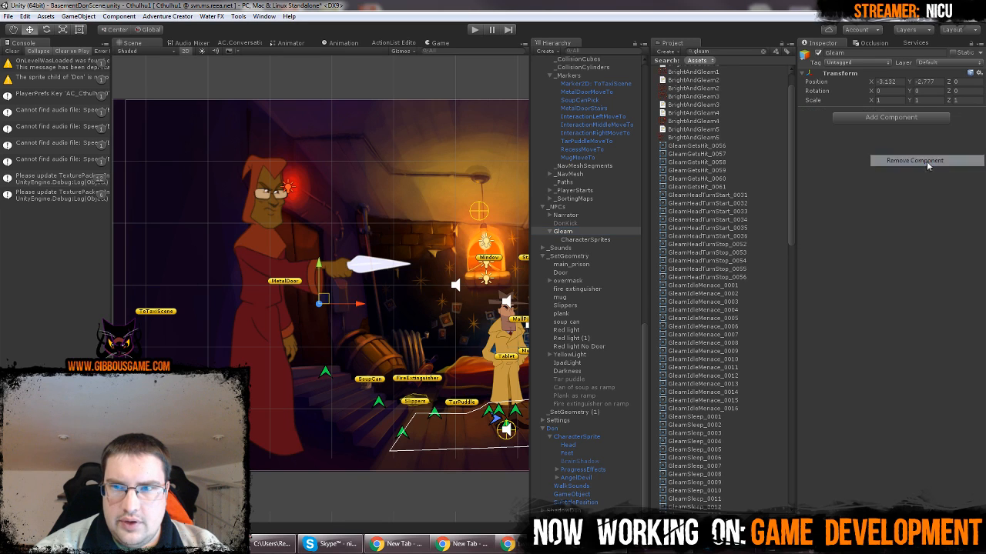
Add the NPC and Remember NPC script components to Gleam
{"action": "left_click", "coordinate": [891, 117]}
{"action": "type", "text": "NPC"}
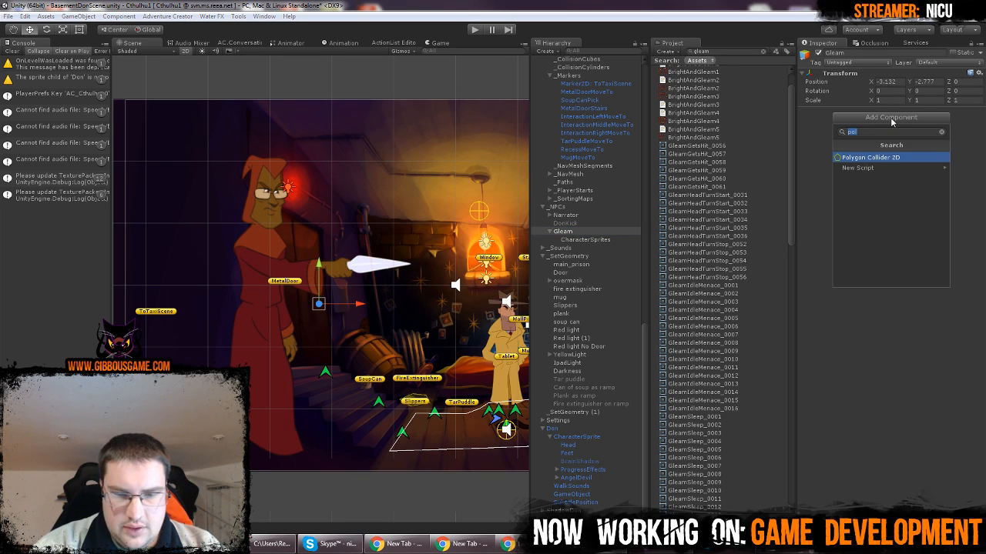
{"action": "left_click", "coordinate": [861, 159]}
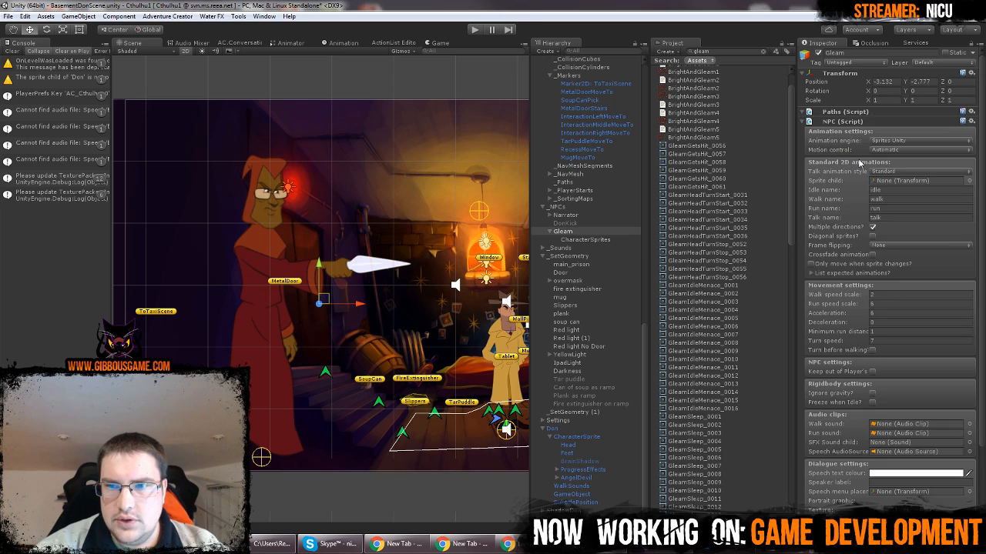
{"action": "left_click", "coordinate": [902, 502]}
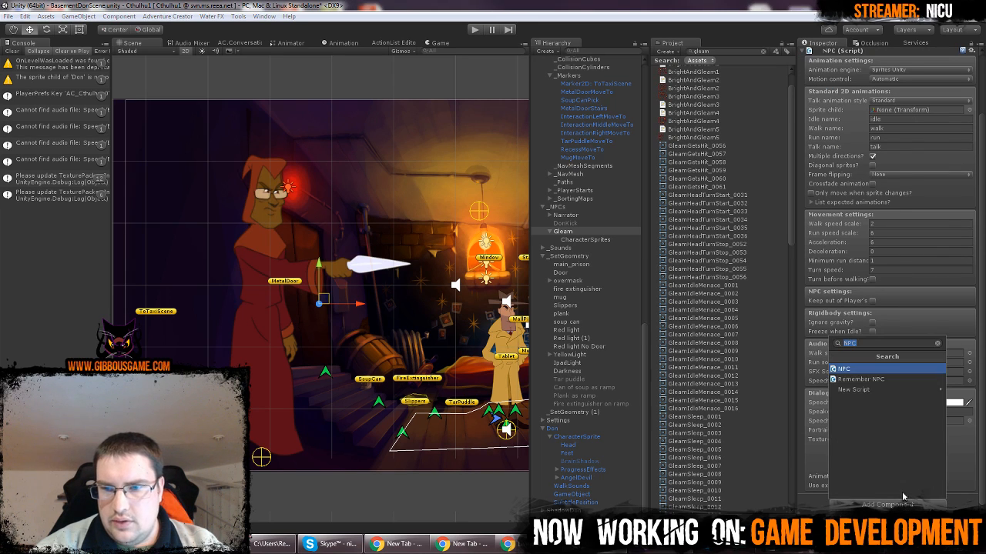
{"action": "left_click", "coordinate": [880, 380]}
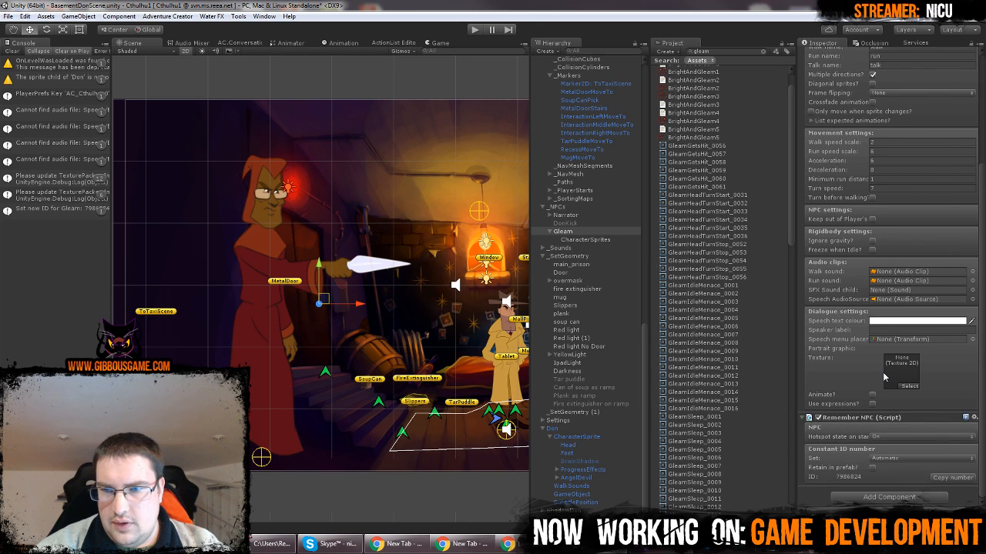
Clear the walk, run and talk animation names in Gleam's NPC script and assign CharacterSprites as its sprite child
{"action": "scroll", "coordinate": [884, 377], "scroll_direction": "up", "scroll_amount": 5}
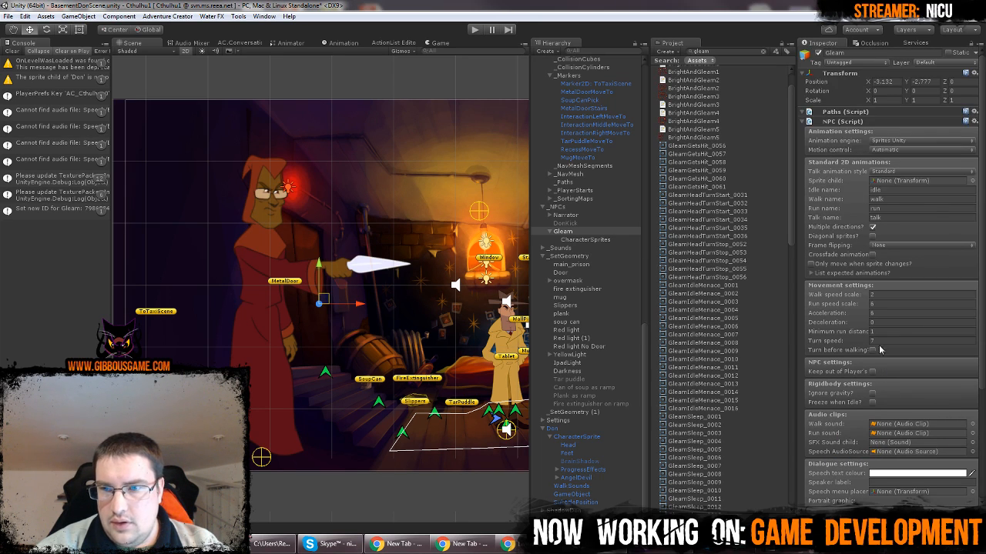
{"action": "left_click", "coordinate": [885, 198]}
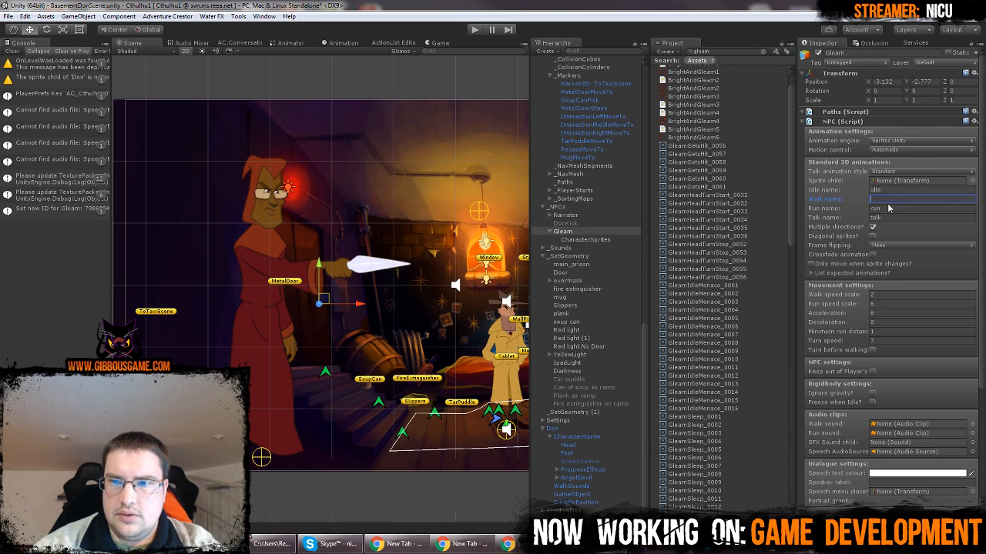
{"action": "left_click", "coordinate": [890, 208]}
{"action": "key", "text": "BackSpace"}
{"action": "left_click", "coordinate": [890, 218]}
{"action": "key", "text": "BackSpace"}
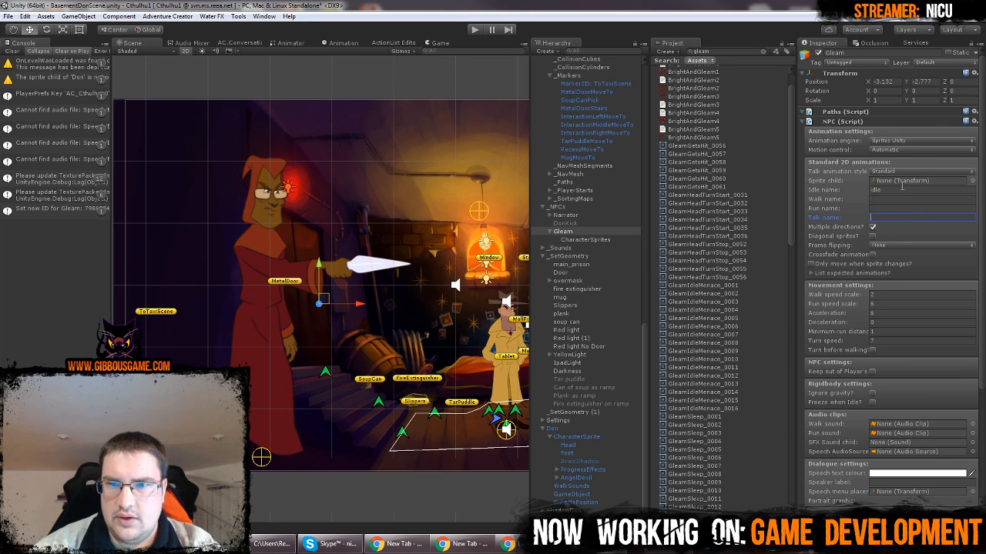
{"action": "left_click_drag", "start_coordinate": [585, 239], "coordinate": [899, 184]}
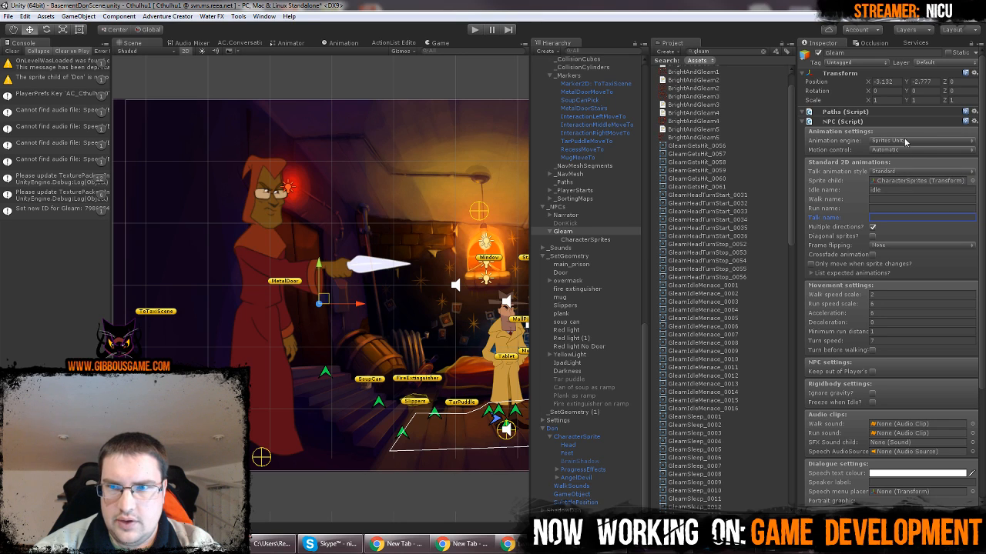
{"action": "left_click", "coordinate": [905, 141]}
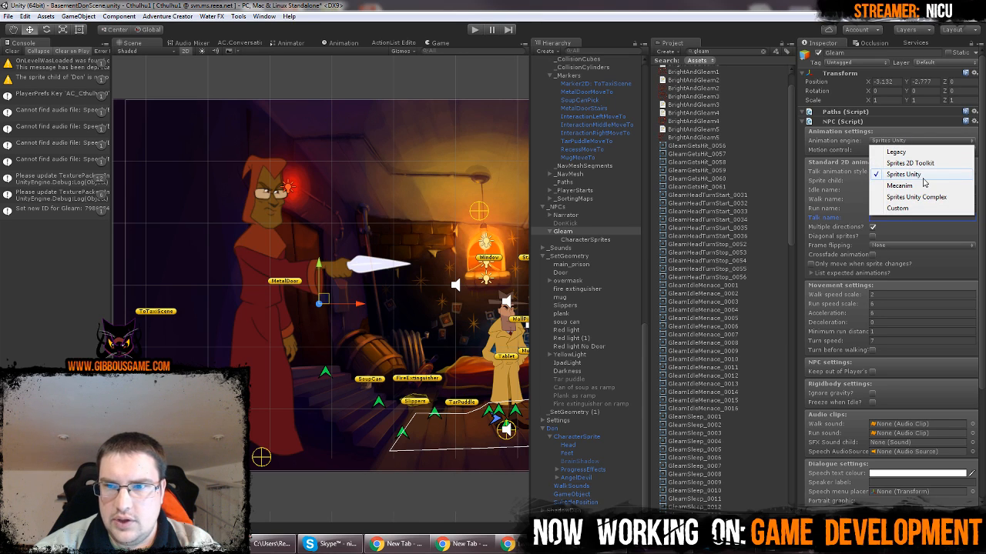
{"action": "left_click", "coordinate": [984, 139]}
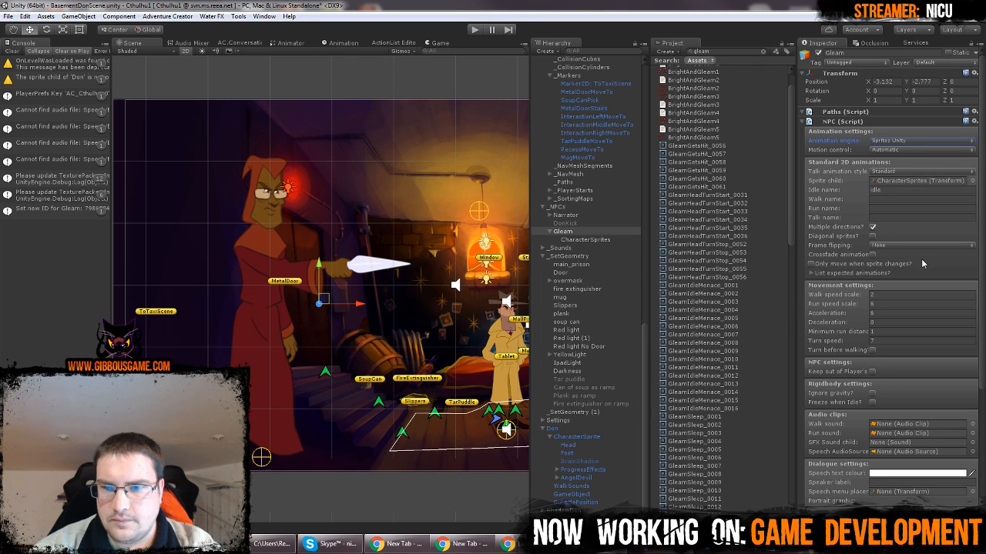
{"action": "scroll", "coordinate": [921, 258], "scroll_direction": "down", "scroll_amount": 3}
{"action": "scroll", "coordinate": [921, 259], "scroll_direction": "up", "scroll_amount": 3}
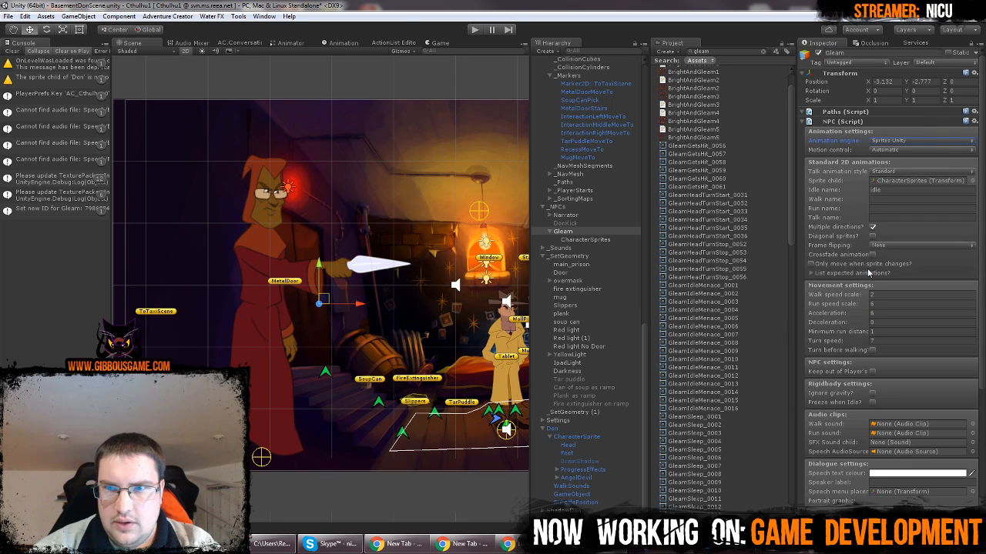
{"action": "left_click", "coordinate": [584, 240]}
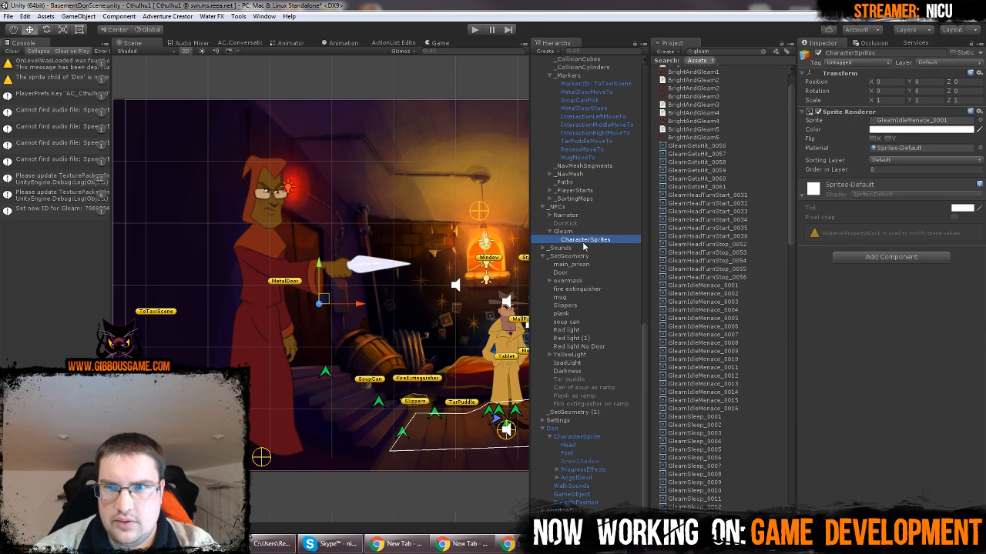
{"action": "left_click", "coordinate": [563, 231]}
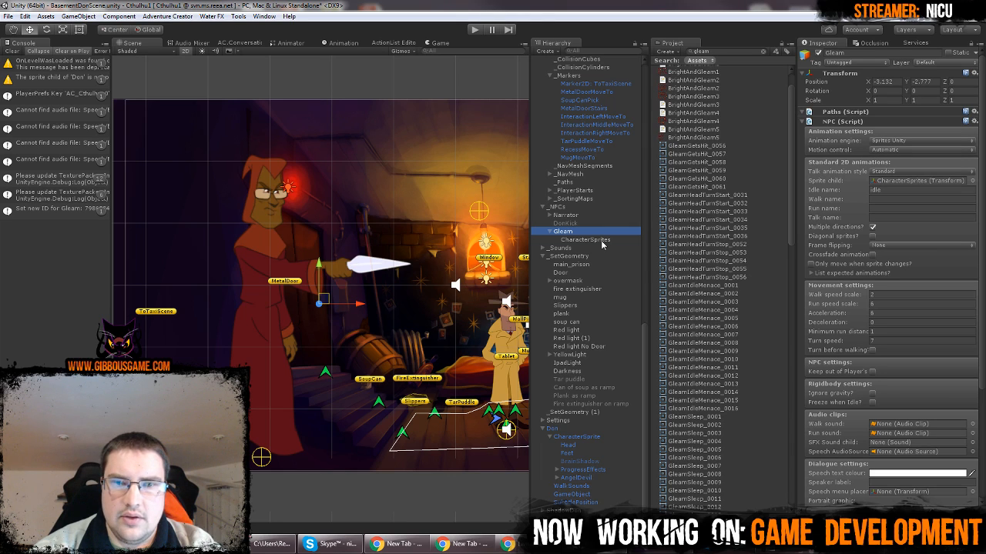
Set the scale of Gleam's CharacterSprites to 0.5 on all axes and move the sprite up beside the metal door
{"action": "left_click", "coordinate": [599, 240]}
{"action": "left_click", "coordinate": [893, 100]}
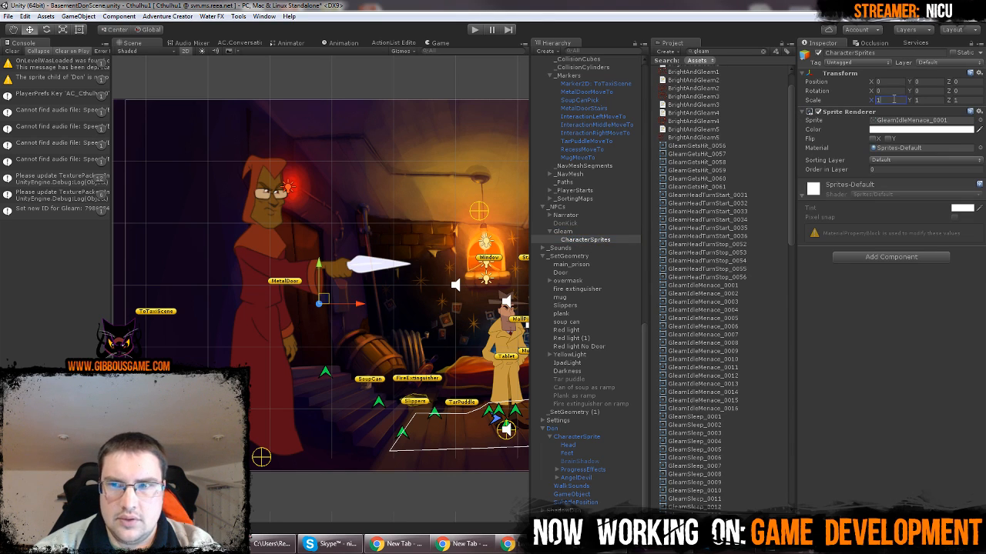
{"action": "type", "text": "0.5"}
{"action": "key", "text": "Tab"}
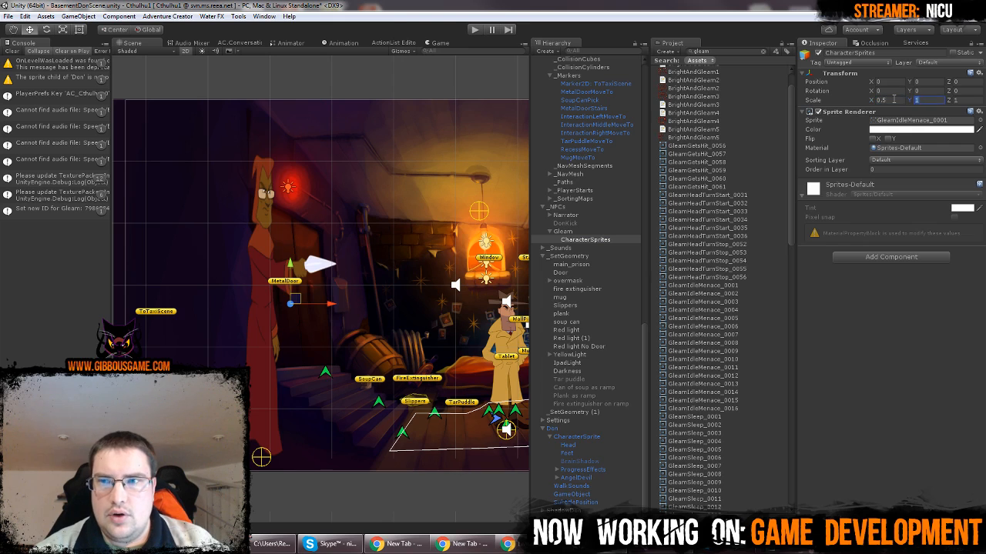
{"action": "type", "text": "0.5"}
{"action": "key", "text": "Tab"}
{"action": "type", "text": "0.5"}
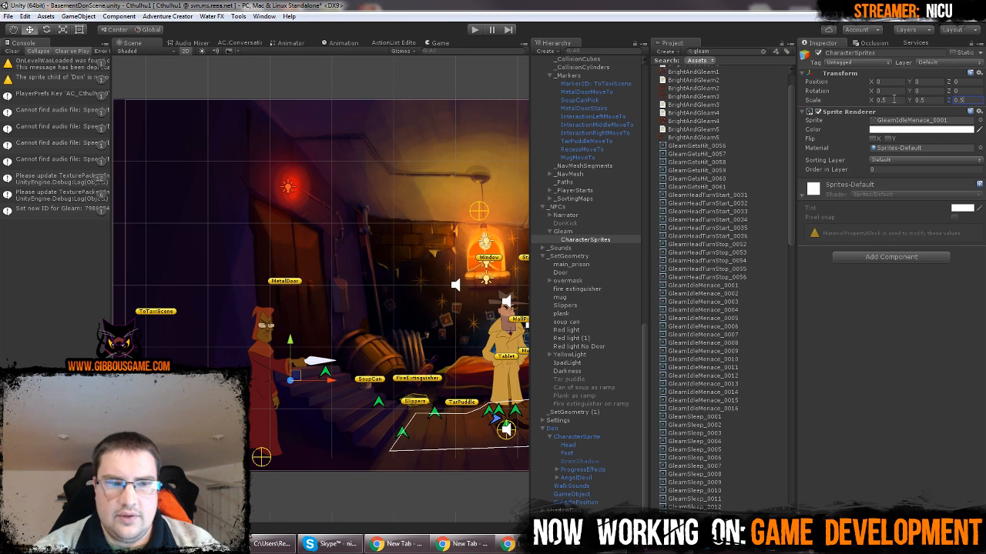
{"action": "left_click_drag", "start_coordinate": [297, 377], "coordinate": [312, 296]}
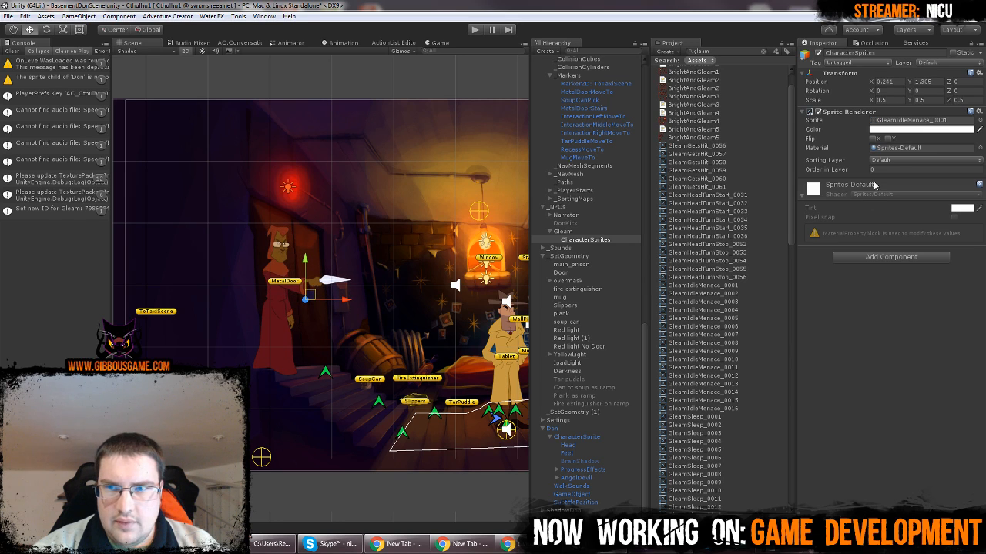
Set the CharacterSprites scale to 0.4 on all axes and nudge the sprite slightly up at the head of the stairs
{"action": "left_click", "coordinate": [884, 102]}
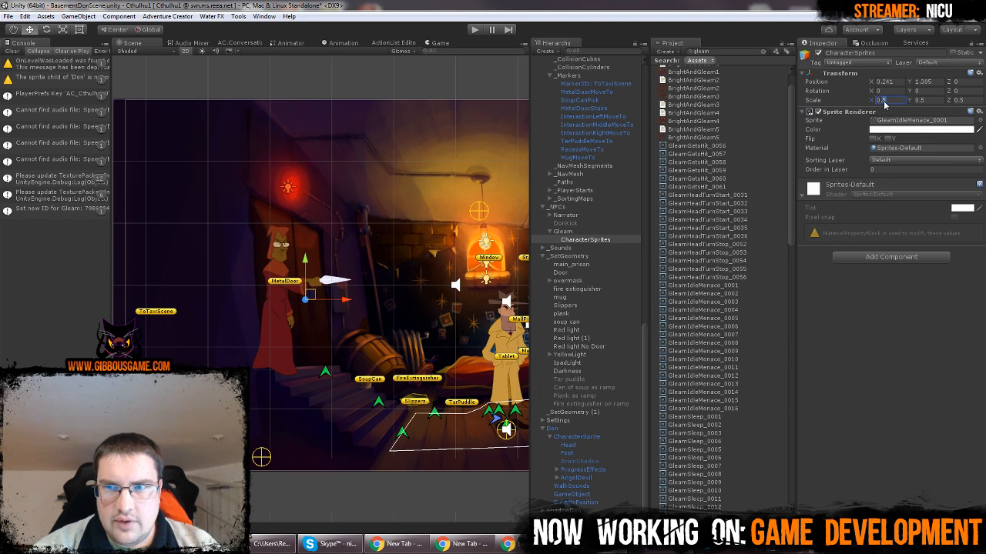
{"action": "type", "text": "0.4"}
{"action": "left_click", "coordinate": [921, 101]}
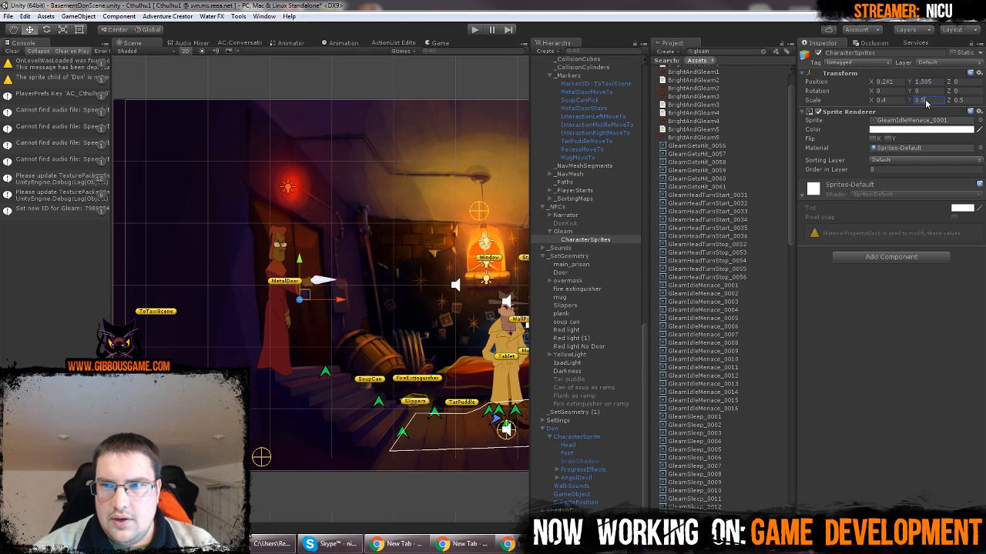
{"action": "type", "text": "0.4"}
{"action": "left_click", "coordinate": [958, 101]}
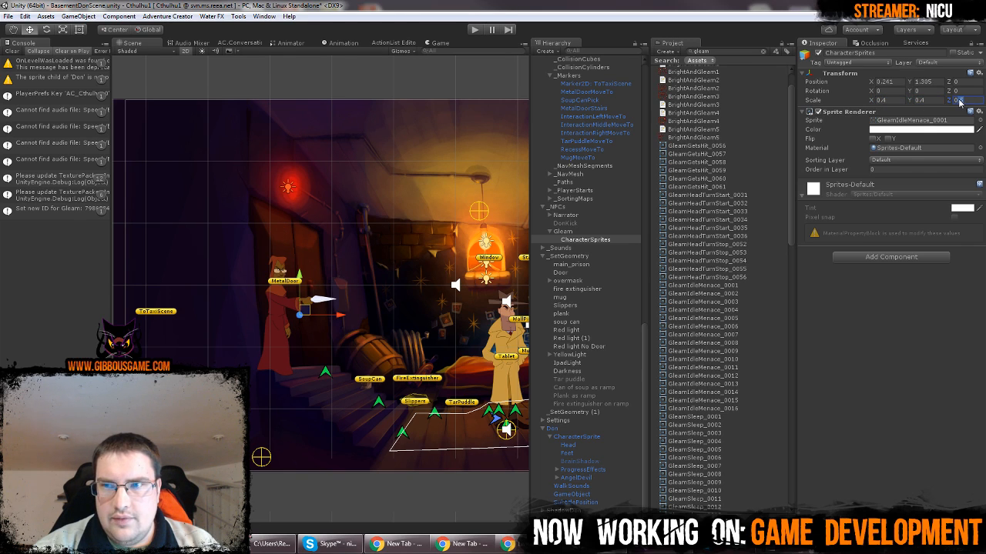
{"action": "type", "text": "0.4"}
{"action": "key", "text": "Return"}
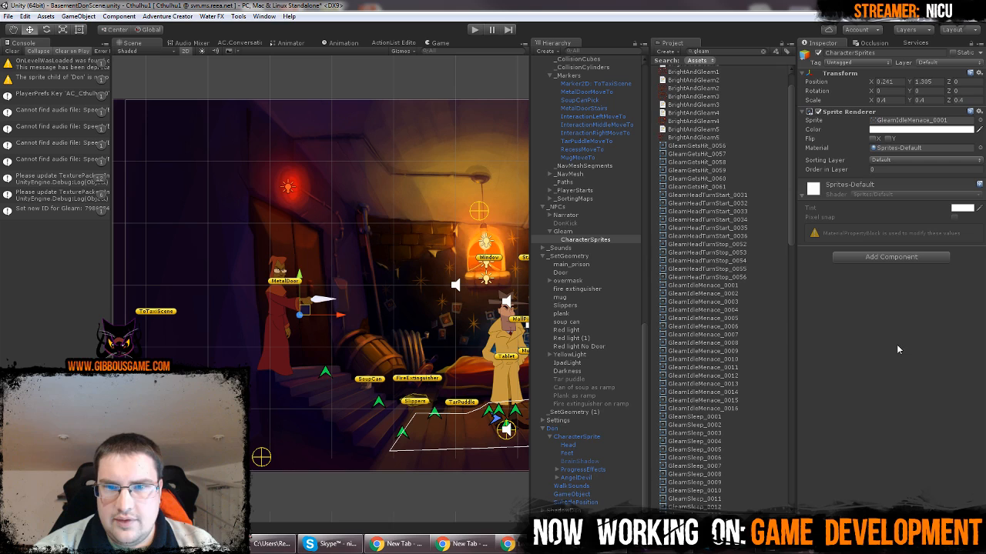
{"action": "left_click", "coordinate": [588, 240]}
{"action": "mouse_move", "coordinate": [304, 309]}
{"action": "left_mouse_down"}
{"action": "mouse_move", "coordinate": [298, 313]}
{"action": "mouse_move", "coordinate": [307, 292]}
{"action": "mouse_move", "coordinate": [308, 308]}
{"action": "mouse_move", "coordinate": [258, 302]}
{"action": "mouse_move", "coordinate": [307, 306]}
{"action": "left_mouse_up"}
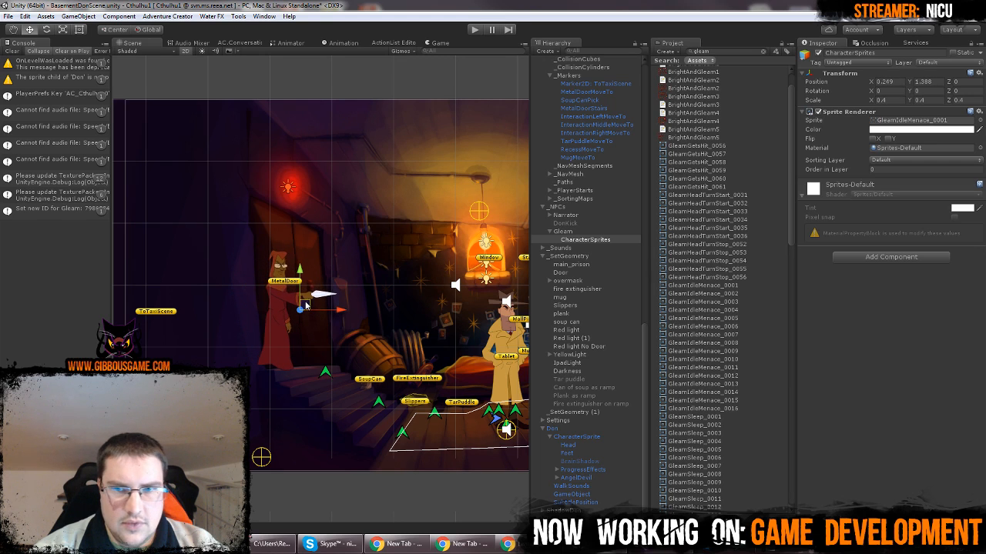
Preview Gleam's idle menace, sleep and talk idle sprites among the project assets
{"action": "scroll", "coordinate": [737, 228], "scroll_direction": "down", "scroll_amount": 2}
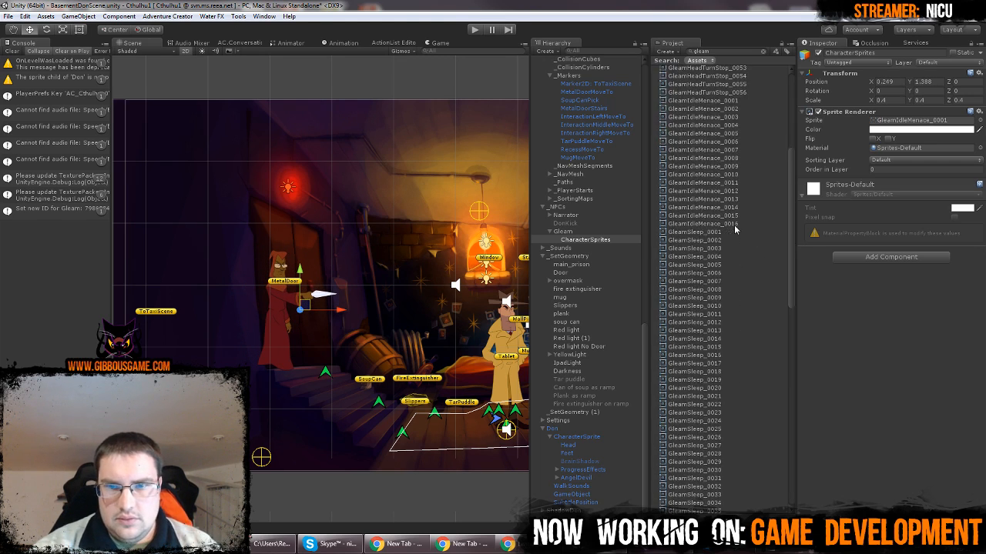
{"action": "left_click", "coordinate": [731, 257]}
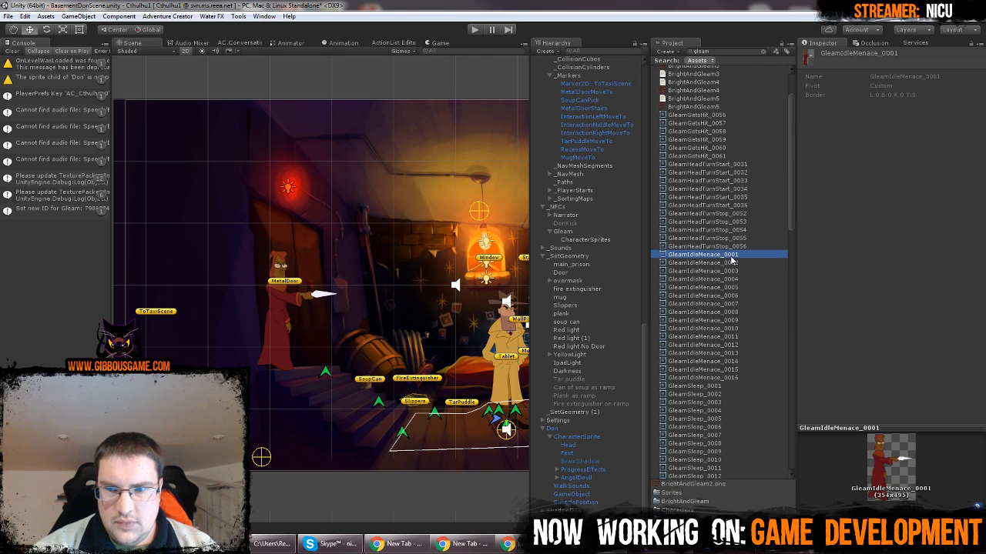
{"action": "key", "text": "Up"}
{"action": "key", "text": "Up"}
{"action": "key", "text": "Down"}
{"action": "key", "text": "Down"}
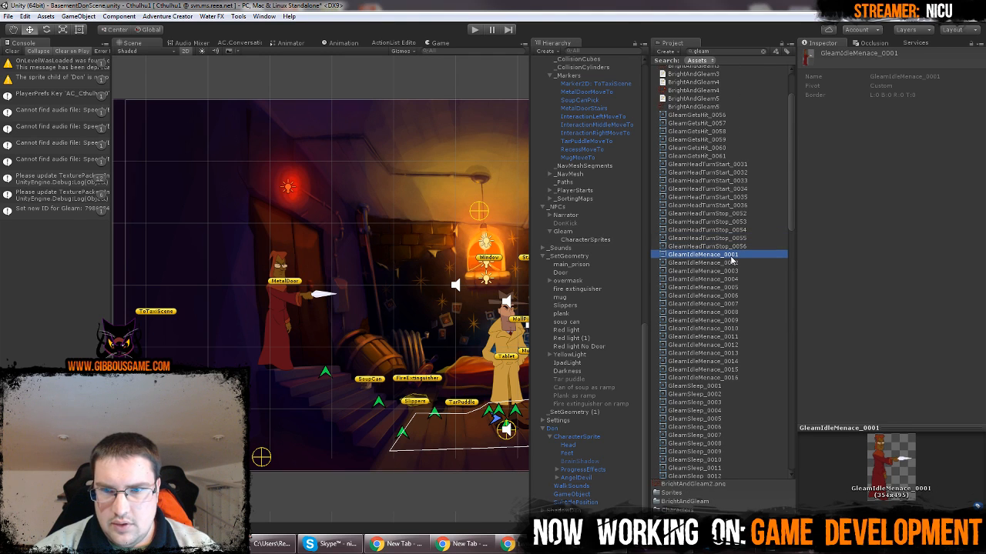
{"action": "scroll", "coordinate": [731, 256], "scroll_direction": "down", "scroll_amount": 6}
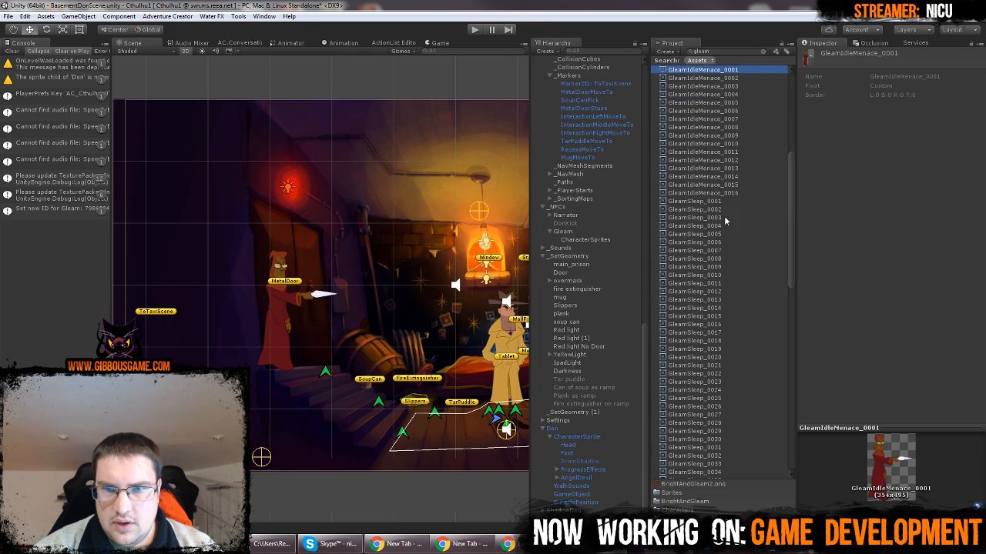
{"action": "left_click", "coordinate": [723, 202]}
{"action": "scroll", "coordinate": [719, 267], "scroll_direction": "down", "scroll_amount": 12}
{"action": "scroll", "coordinate": [720, 269], "scroll_direction": "down", "scroll_amount": 9}
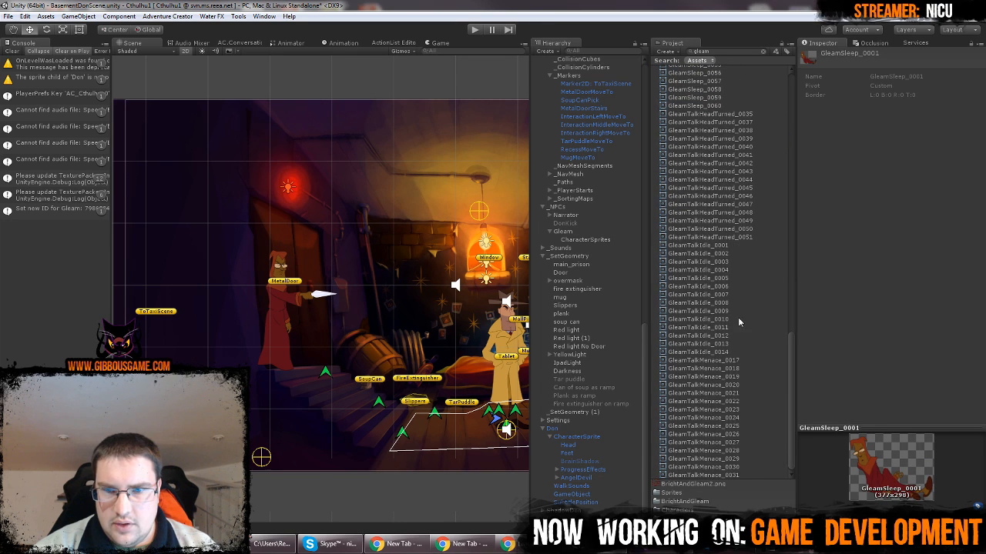
{"action": "left_click", "coordinate": [722, 245]}
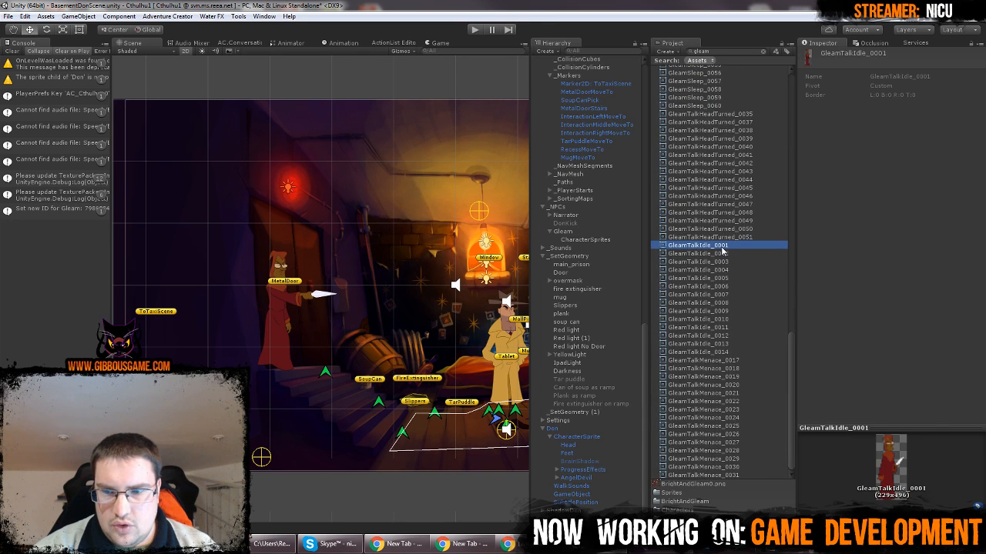
Assign GleamTalkIdle_0001 as the CharacterSprites sprite and reposition it by the metal door at about X 0.16, Y 1.43
{"action": "left_click", "coordinate": [600, 240]}
{"action": "left_click_drag", "start_coordinate": [711, 282], "coordinate": [932, 121]}
{"action": "left_click_drag", "start_coordinate": [280, 331], "coordinate": [284, 298]}
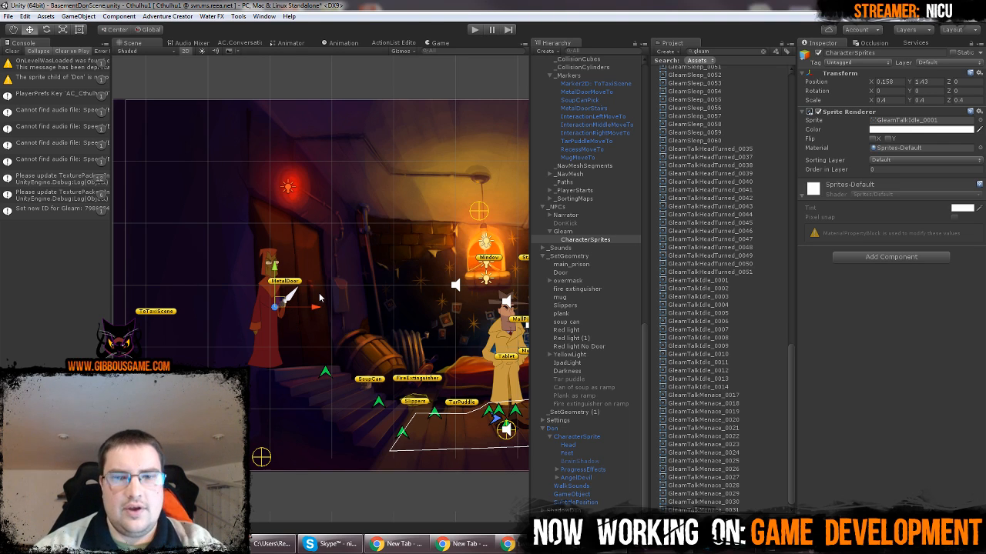
Create an empty child under Gleam, name it SubtitlePosition like Don's, and raise it to about Y 3.53
{"action": "left_click", "coordinate": [583, 234]}
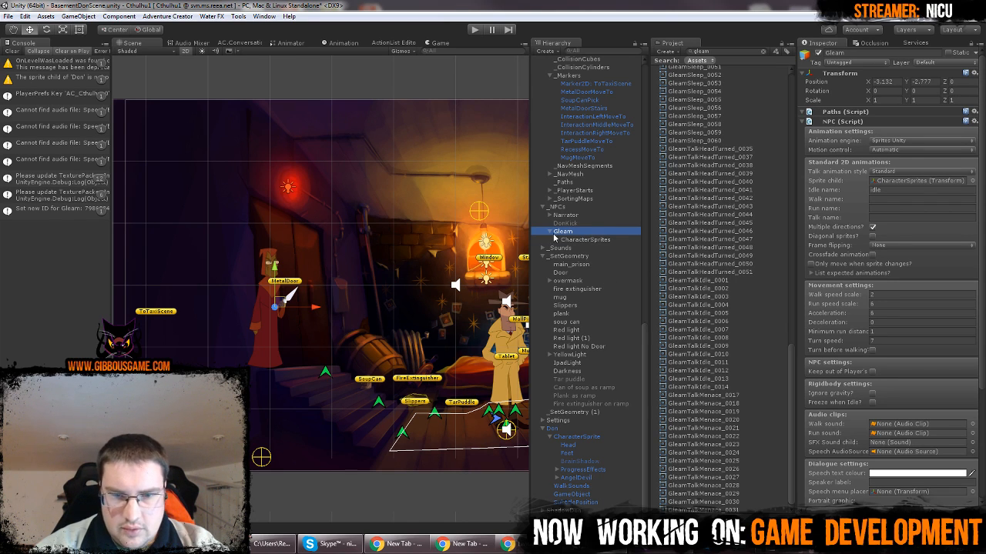
{"action": "left_click", "coordinate": [580, 503]}
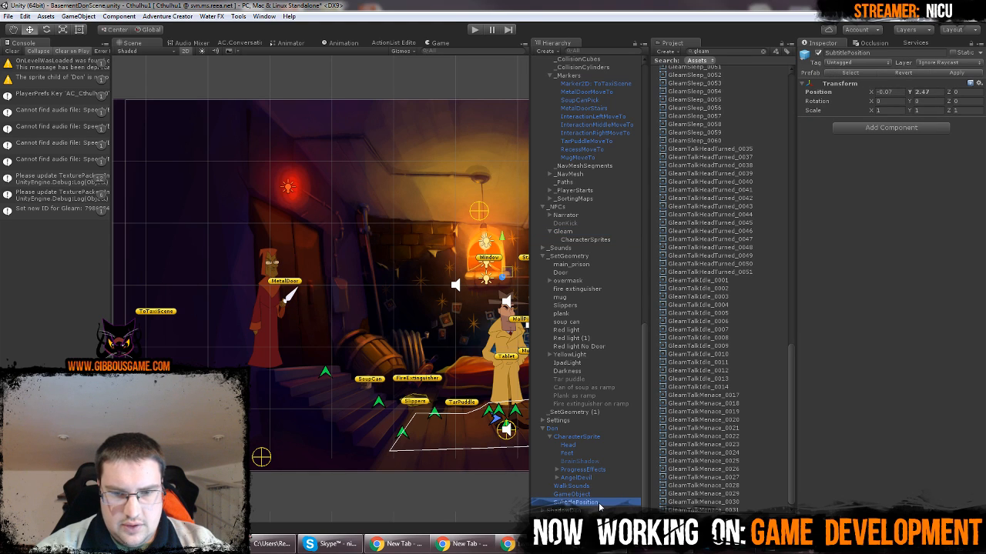
{"action": "left_click", "coordinate": [599, 503]}
{"action": "key", "text": "ctrl+c"}
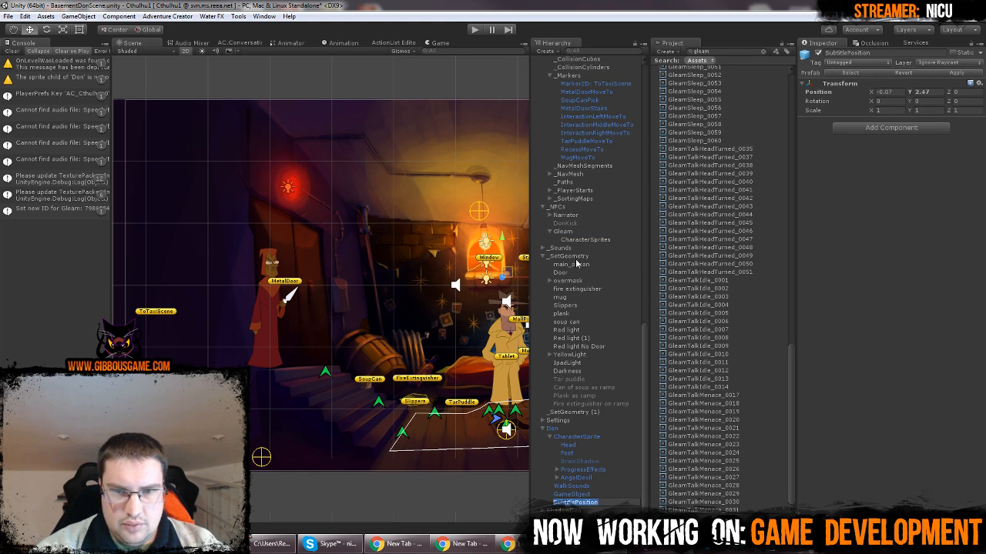
{"action": "right_click", "coordinate": [579, 233]}
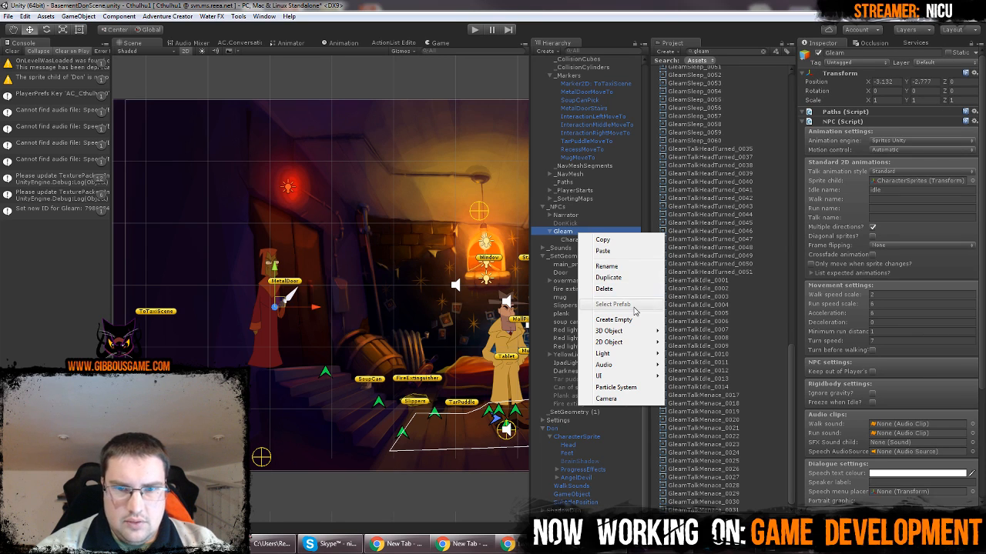
{"action": "left_click", "coordinate": [614, 320]}
{"action": "left_click", "coordinate": [595, 250]}
{"action": "key", "text": "ctrl+v"}
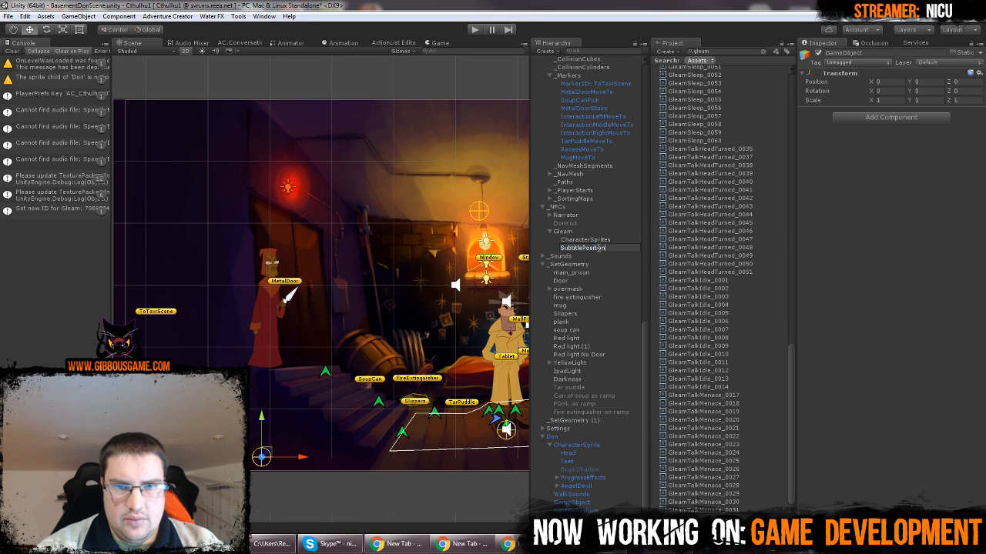
{"action": "left_click", "coordinate": [615, 235]}
{"action": "left_click", "coordinate": [599, 245]}
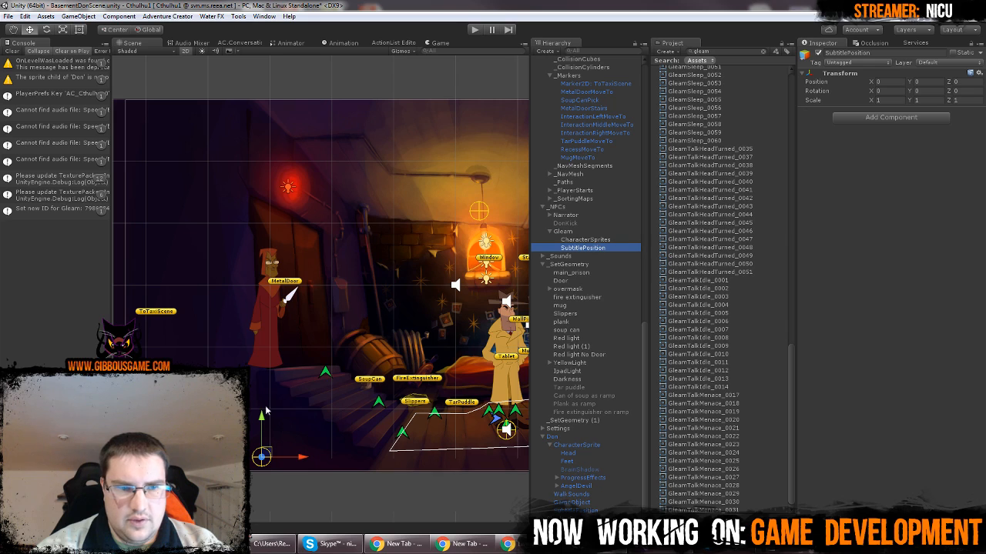
{"action": "left_click_drag", "start_coordinate": [262, 420], "coordinate": [262, 202]}
Set the X and Y position of Gleam's CharacterSprites to 0
{"action": "left_click", "coordinate": [578, 231]}
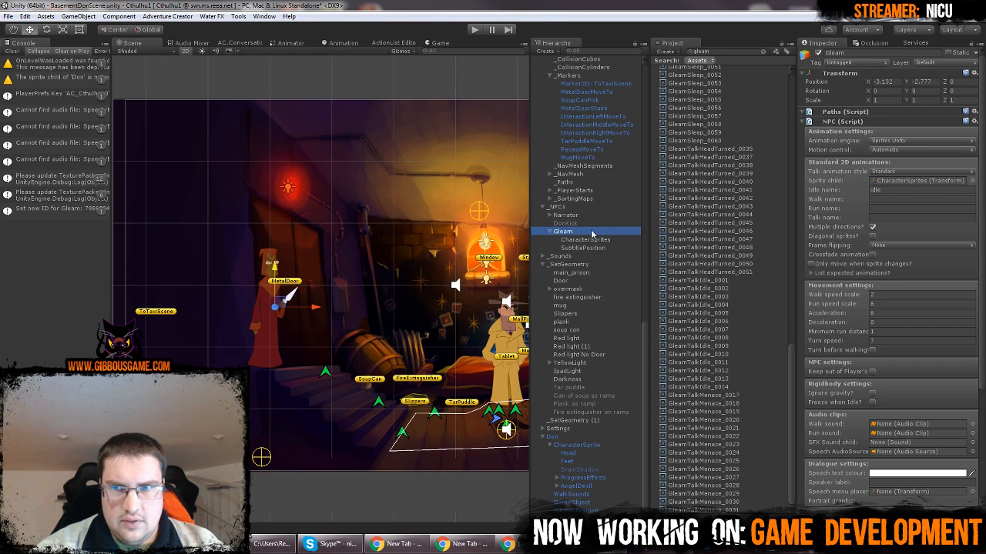
{"action": "left_click", "coordinate": [585, 239]}
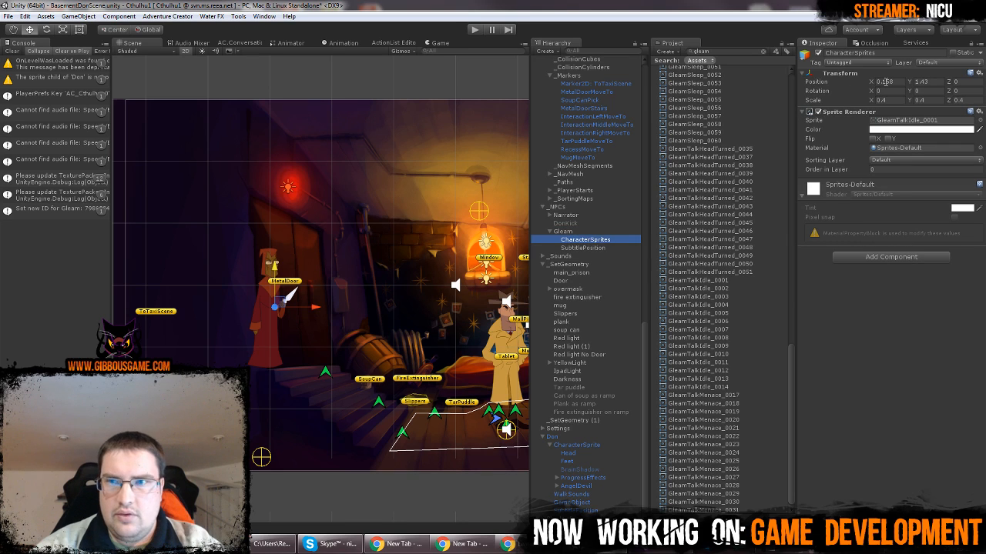
{"action": "left_click", "coordinate": [886, 82]}
{"action": "type", "text": "0"}
{"action": "key", "text": "Tab"}
{"action": "type", "text": "0"}
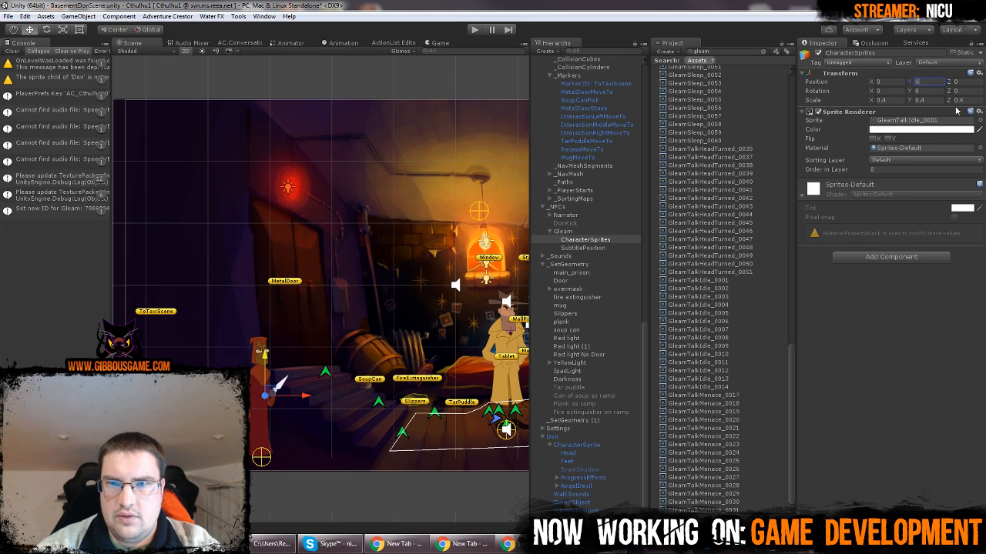
Lower SubtitlePosition to about Y 2.09 above Gleam's head, and move the parent Gleam beside the metal door at about X -2.95, Y -1.36
{"action": "left_click", "coordinate": [597, 247]}
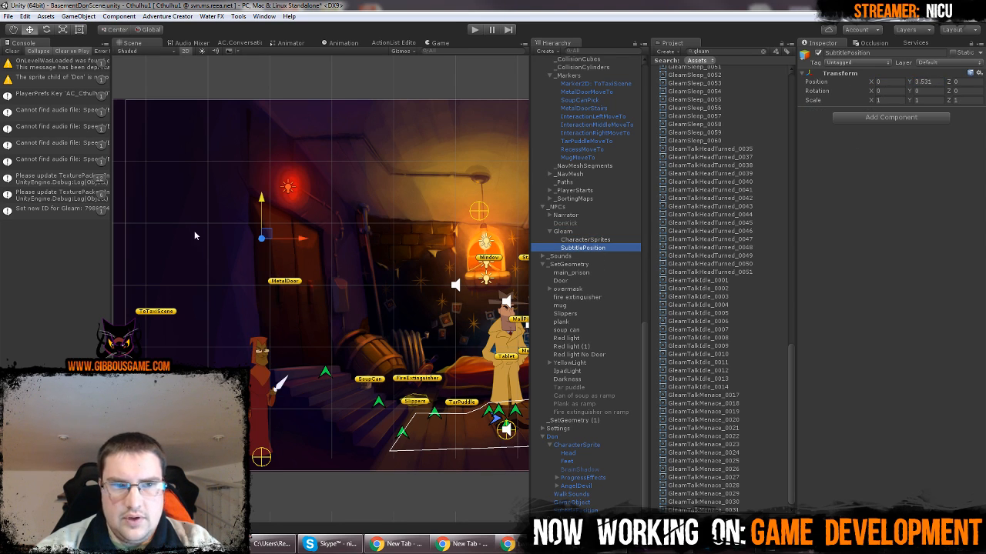
{"action": "left_click_drag", "start_coordinate": [260, 198], "coordinate": [259, 287]}
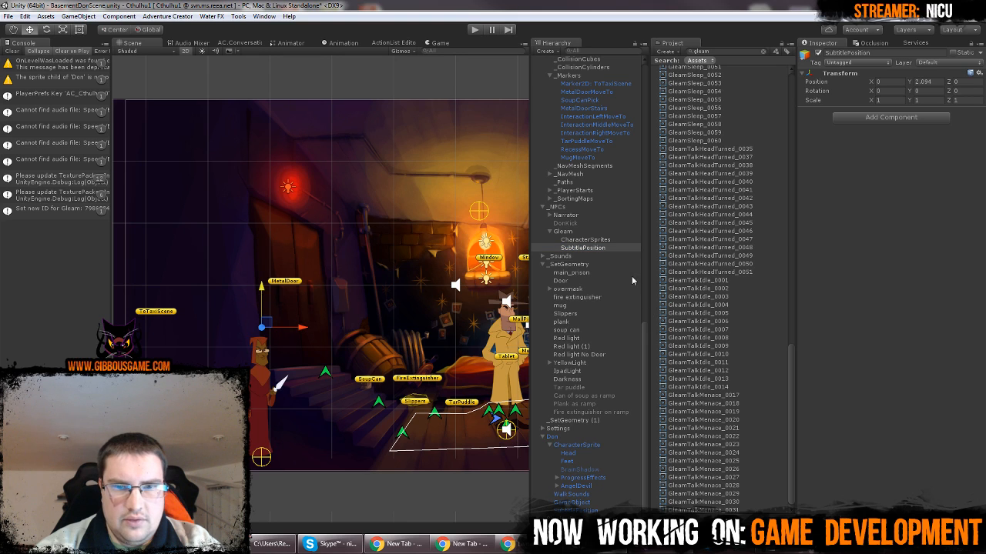
{"action": "left_click", "coordinate": [594, 241]}
{"action": "left_click", "coordinate": [584, 232]}
{"action": "left_click_drag", "start_coordinate": [271, 370], "coordinate": [288, 273]}
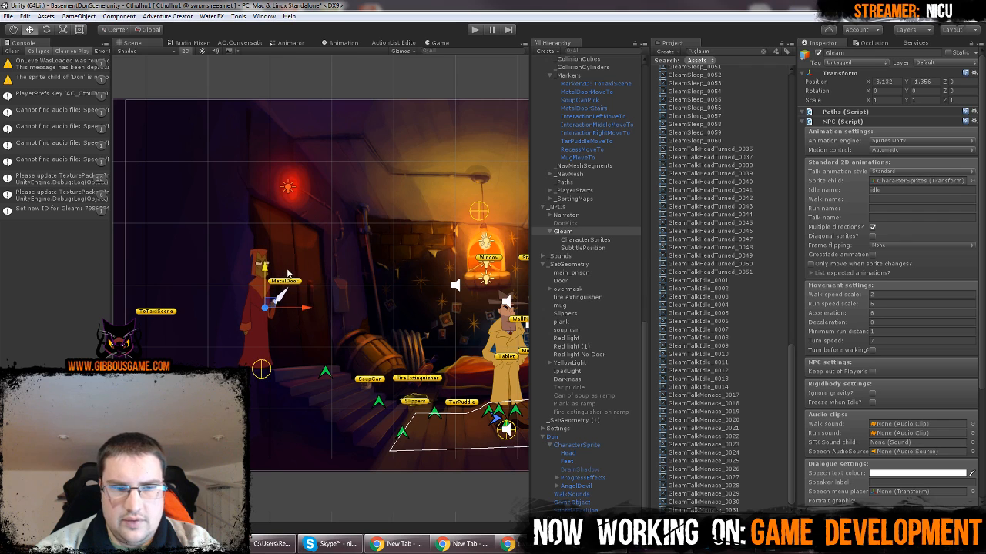
Review Gleam's NPC and Remember NPC script settings and check the object assigned as its sprite child
{"action": "scroll", "coordinate": [889, 250], "scroll_direction": "down", "scroll_amount": 5}
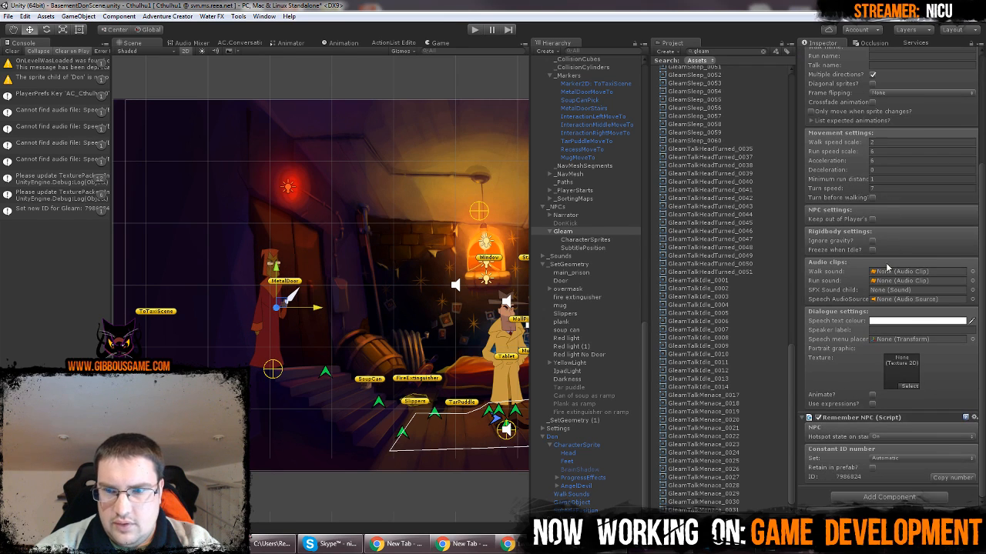
{"action": "scroll", "coordinate": [874, 385], "scroll_direction": "up", "scroll_amount": 5}
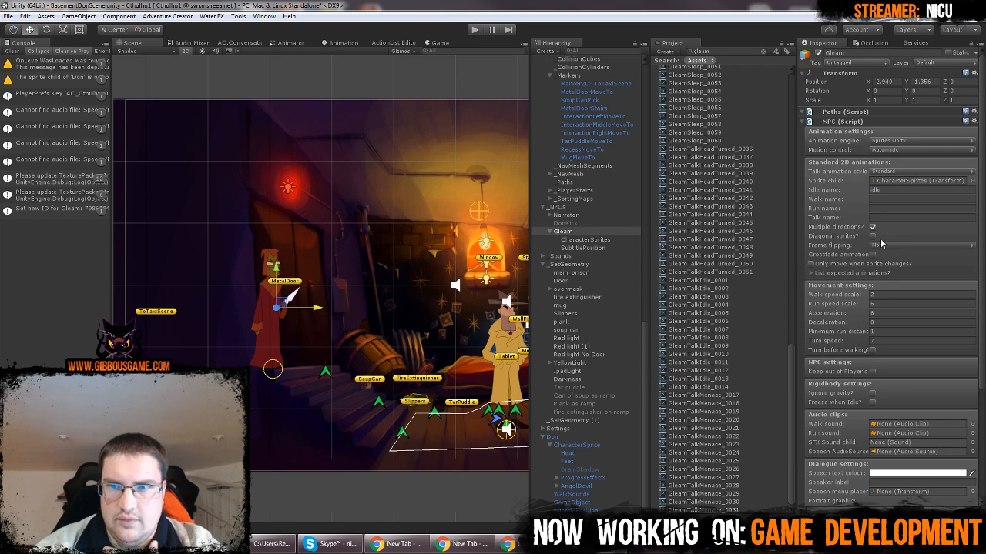
{"action": "left_click", "coordinate": [891, 180]}
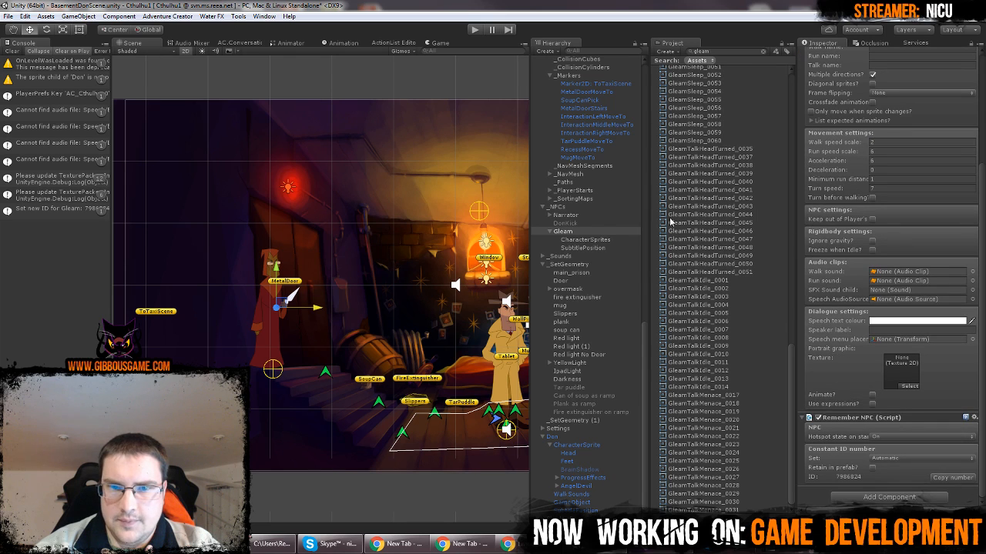
{"action": "double_click", "coordinate": [891, 180]}
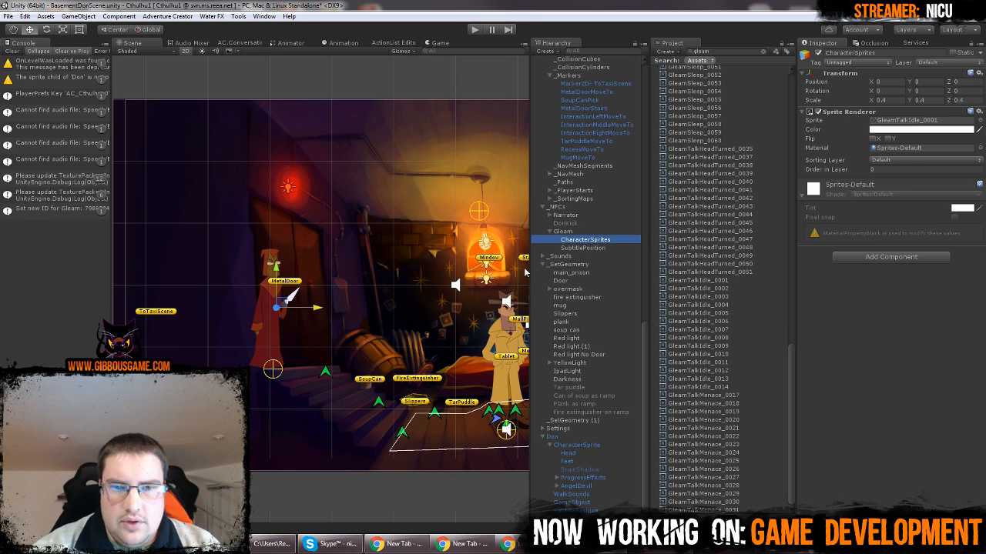
{"action": "left_click", "coordinate": [566, 231]}
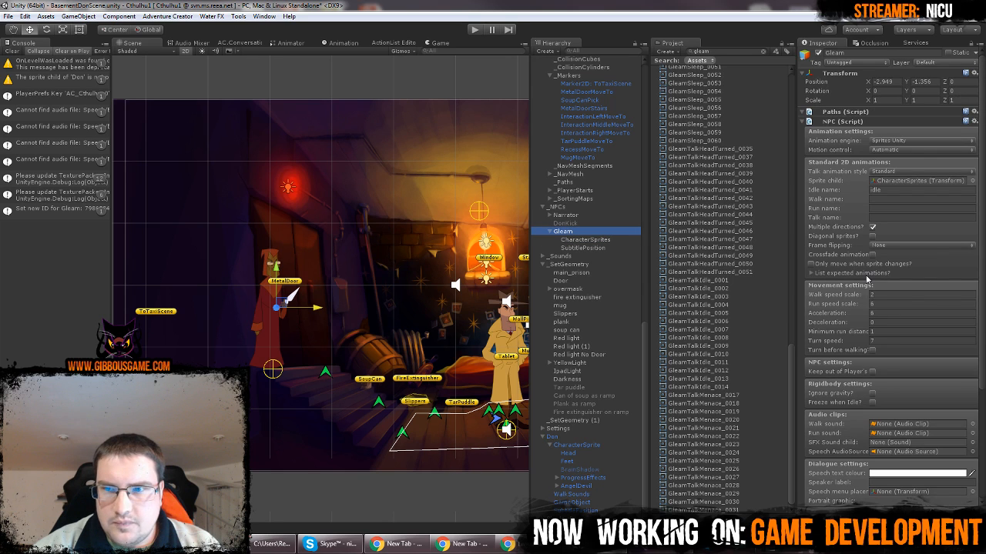
{"action": "scroll", "coordinate": [866, 281], "scroll_direction": "down", "scroll_amount": 5}
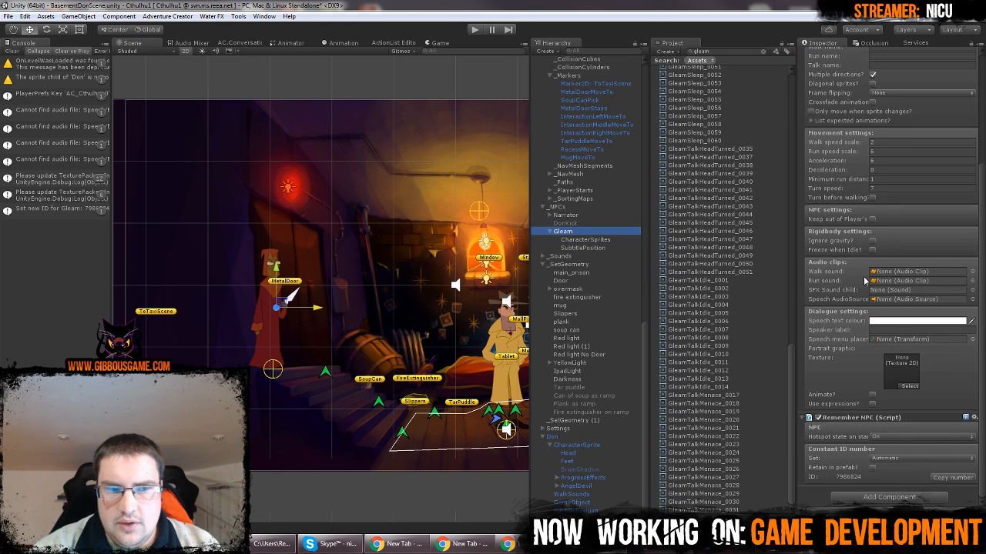
{"action": "scroll", "coordinate": [863, 283], "scroll_direction": "up", "scroll_amount": 5}
{"action": "left_click", "coordinate": [586, 240]}
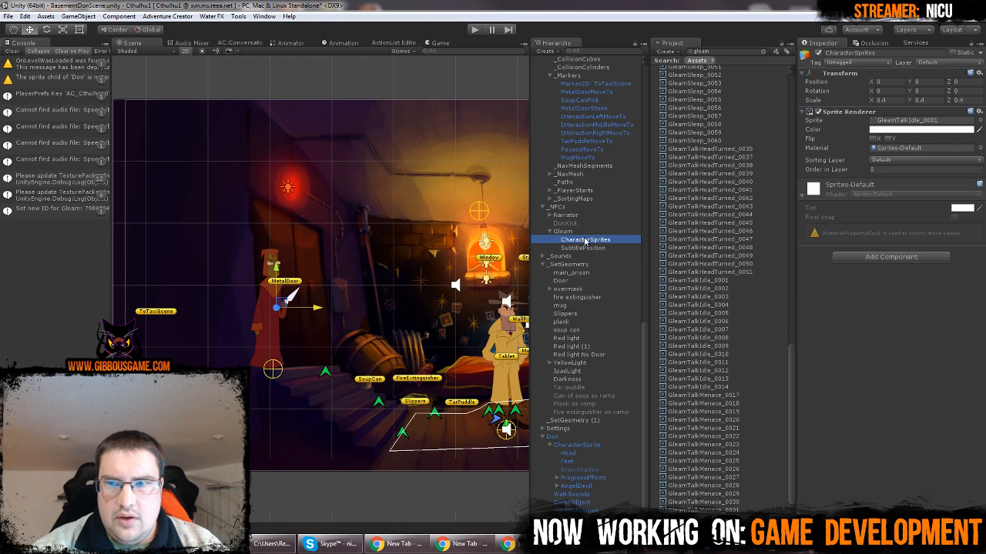
Check Gleam's NPC script settings and re-enter idle as the Idle name
{"action": "left_click", "coordinate": [601, 233]}
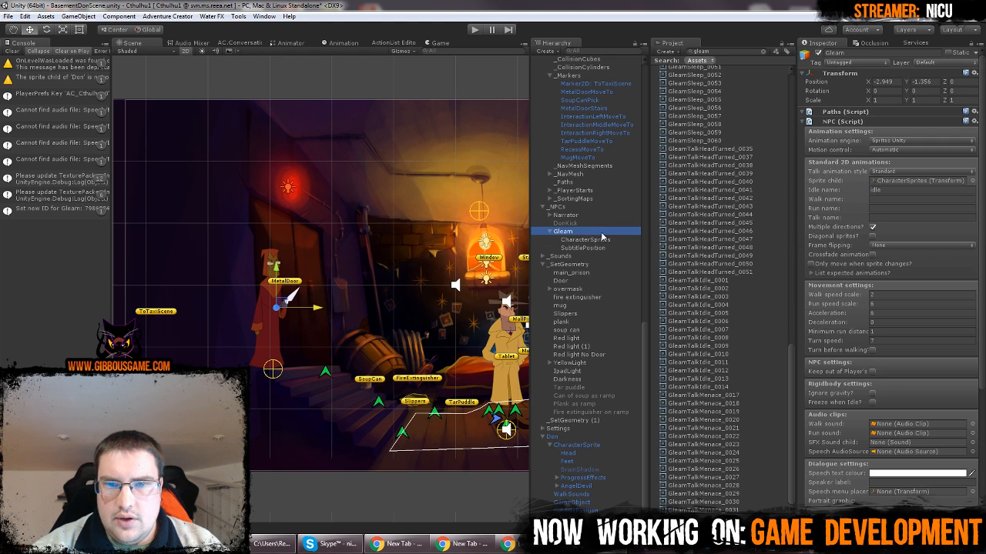
{"action": "scroll", "coordinate": [895, 314], "scroll_direction": "down", "scroll_amount": 5}
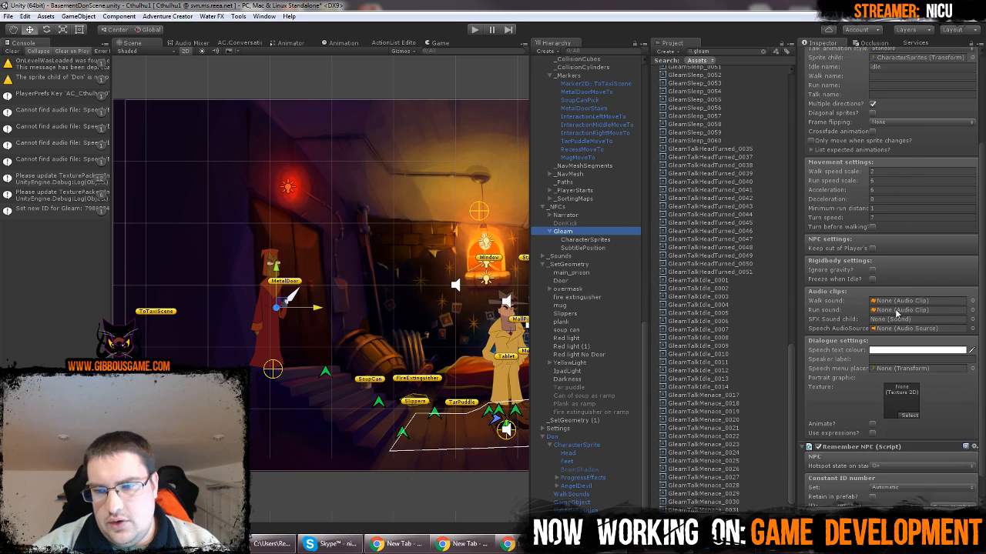
{"action": "scroll", "coordinate": [895, 314], "scroll_direction": "up", "scroll_amount": 5}
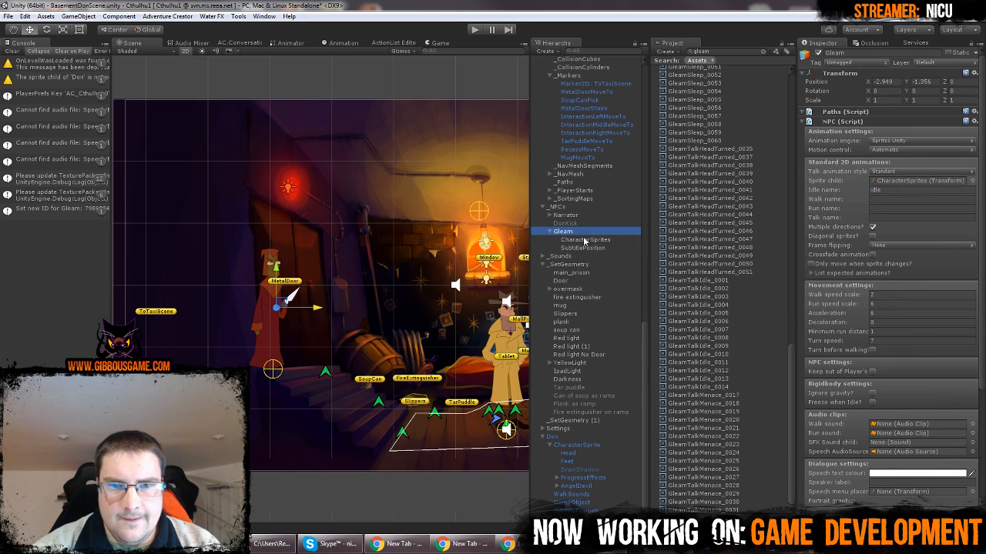
{"action": "left_click", "coordinate": [882, 191]}
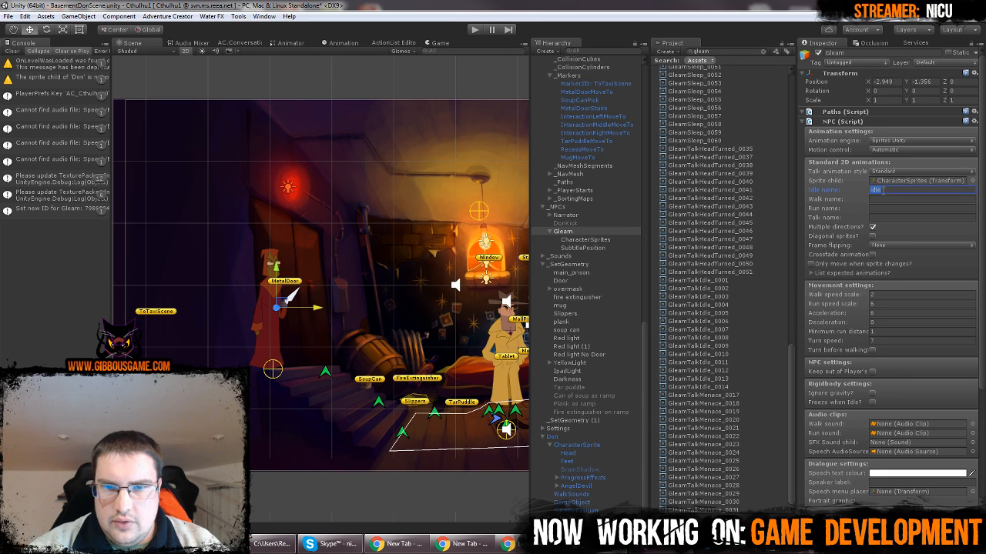
{"action": "key", "text": "BackSpace"}
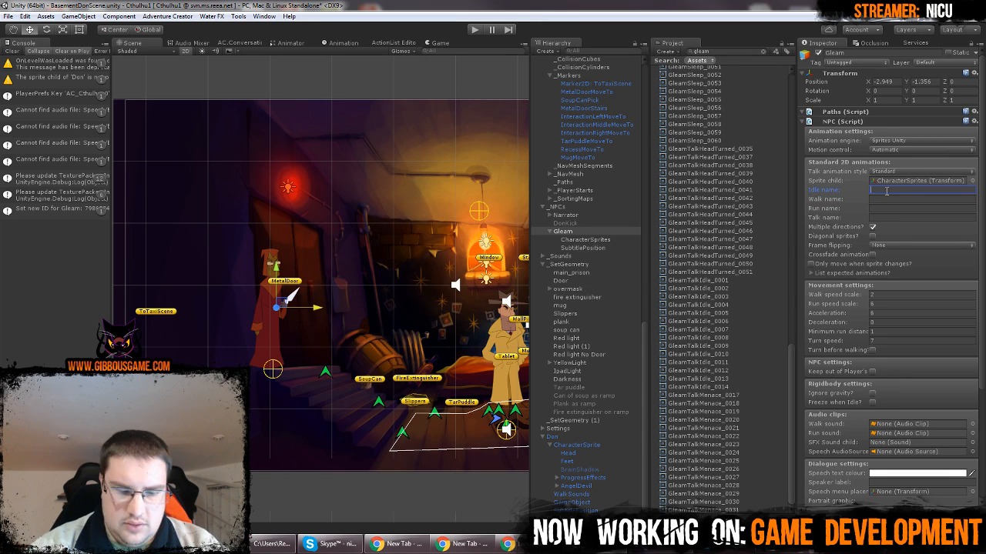
{"action": "type", "text": "idle"}
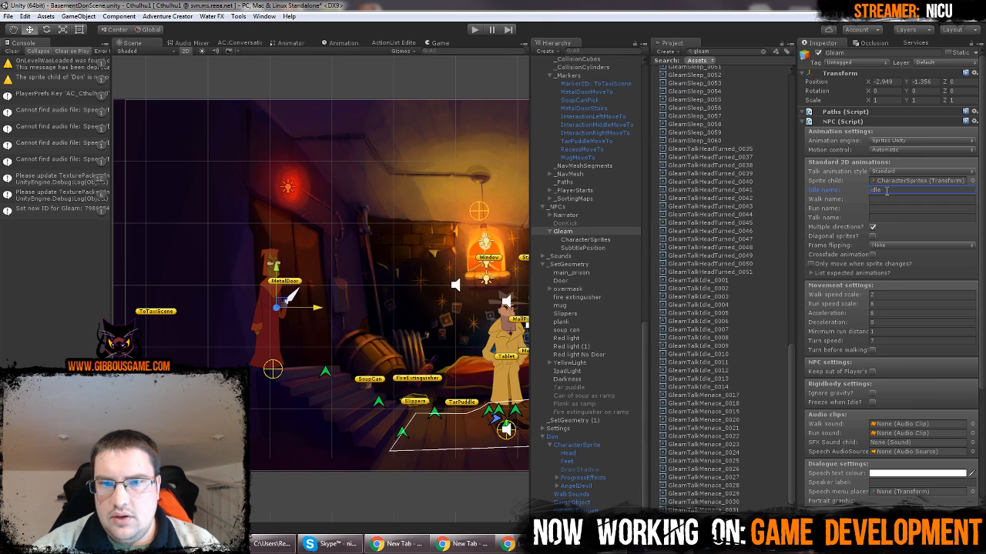
Turn off Multiple directions in the standard 2D animation settings of Gleam's NPC script
{"action": "left_click", "coordinate": [582, 234]}
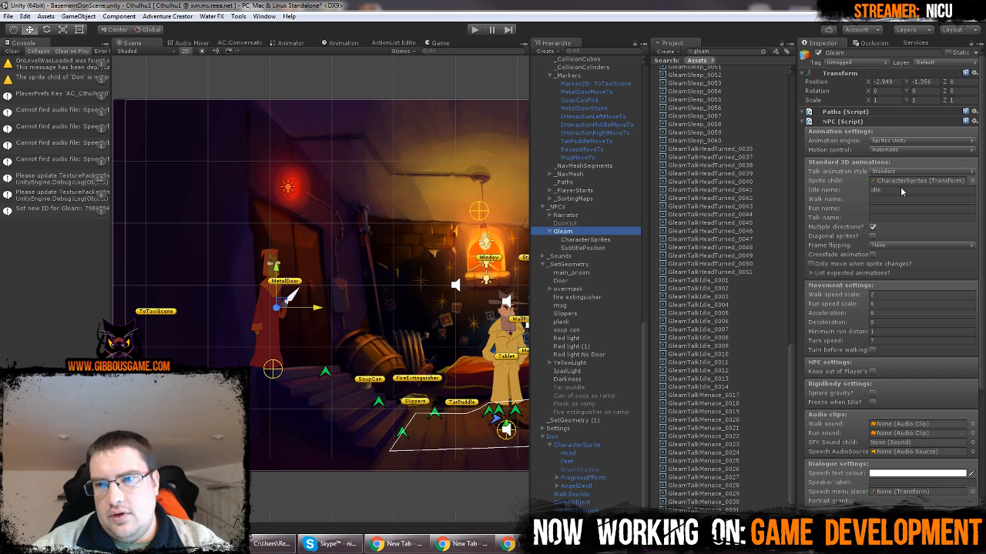
{"action": "left_click", "coordinate": [872, 228]}
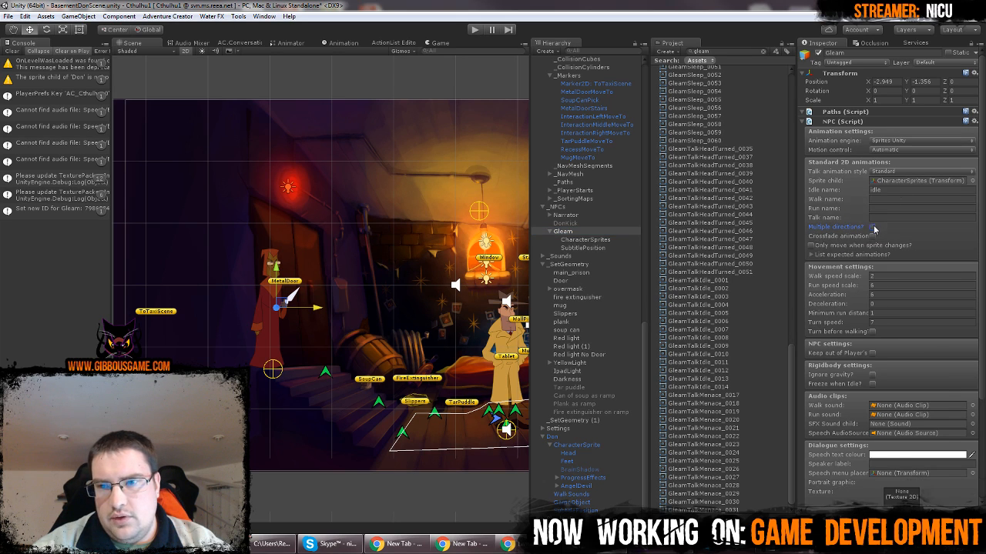
{"action": "left_click", "coordinate": [893, 191]}
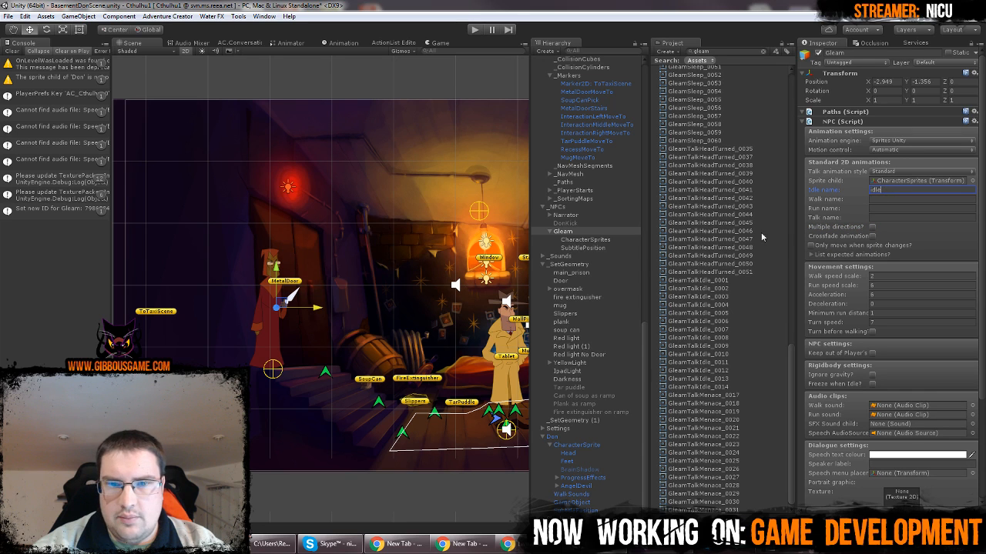
{"action": "left_click", "coordinate": [585, 239]}
{"action": "left_click", "coordinate": [590, 231]}
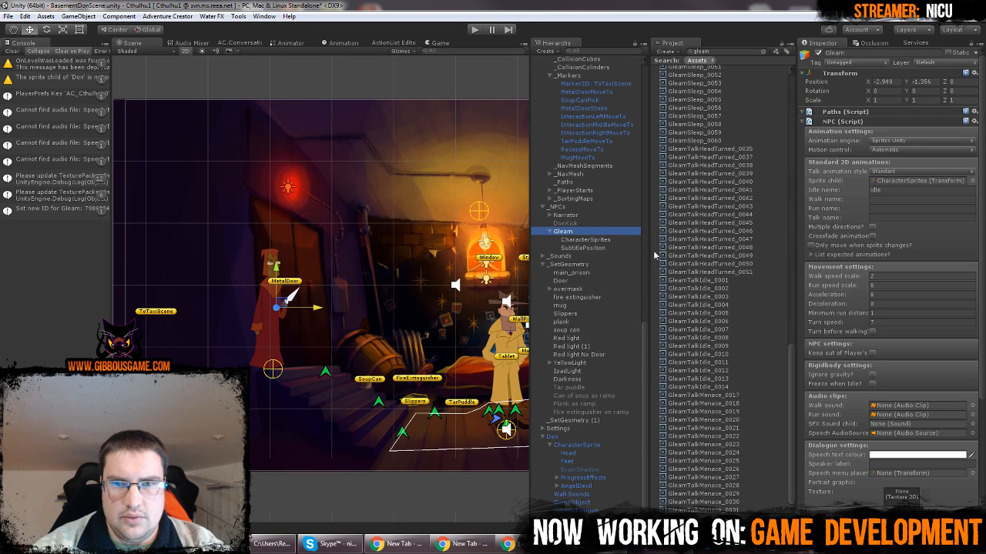
Clear the gleam asset search and collapse the expanded sprite sheets in the BrightAndGleam Sprites folder
{"action": "scroll", "coordinate": [733, 204], "scroll_direction": "up", "scroll_amount": 5}
{"action": "left_click", "coordinate": [764, 52]}
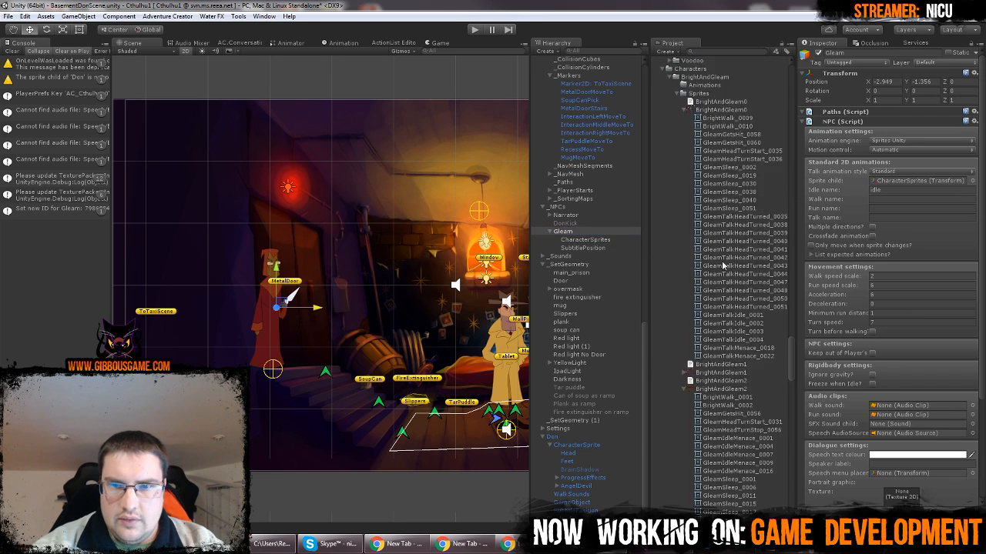
{"action": "left_click", "coordinate": [684, 110]}
{"action": "left_click", "coordinate": [684, 176]}
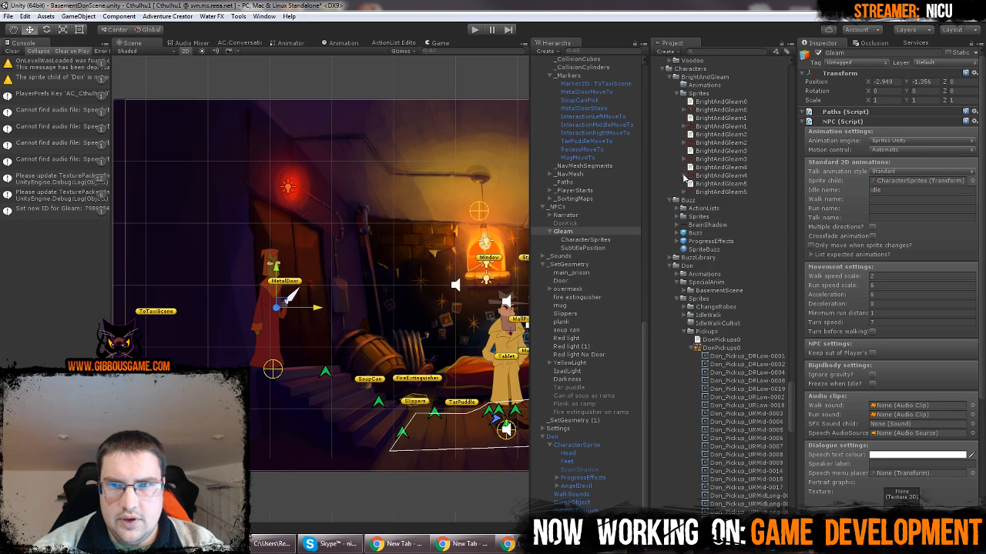
Create an Animator Controller named Gleam in BrightAndGleam's Animations folder
{"action": "right_click", "coordinate": [709, 86]}
{"action": "mouse_move", "coordinate": [741, 91]}
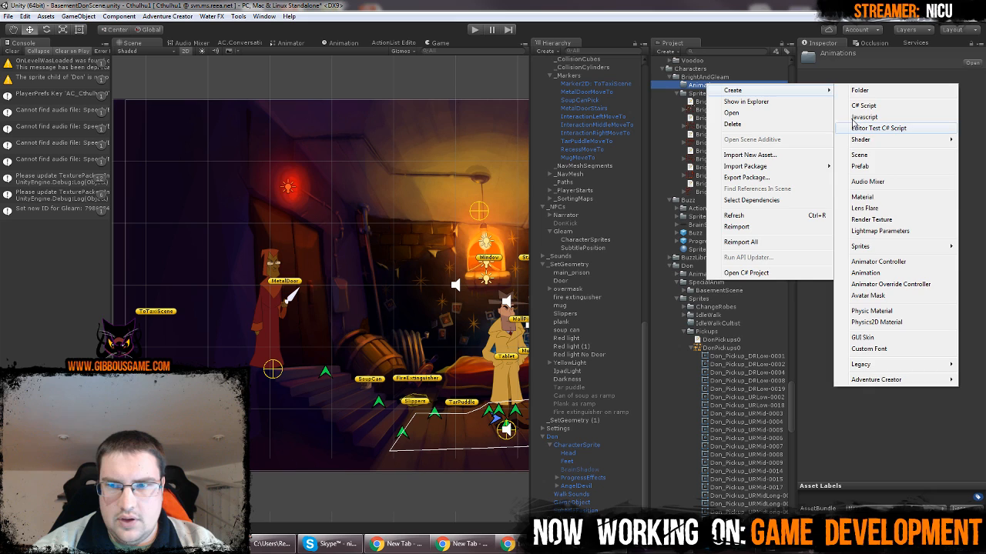
{"action": "left_click", "coordinate": [887, 263]}
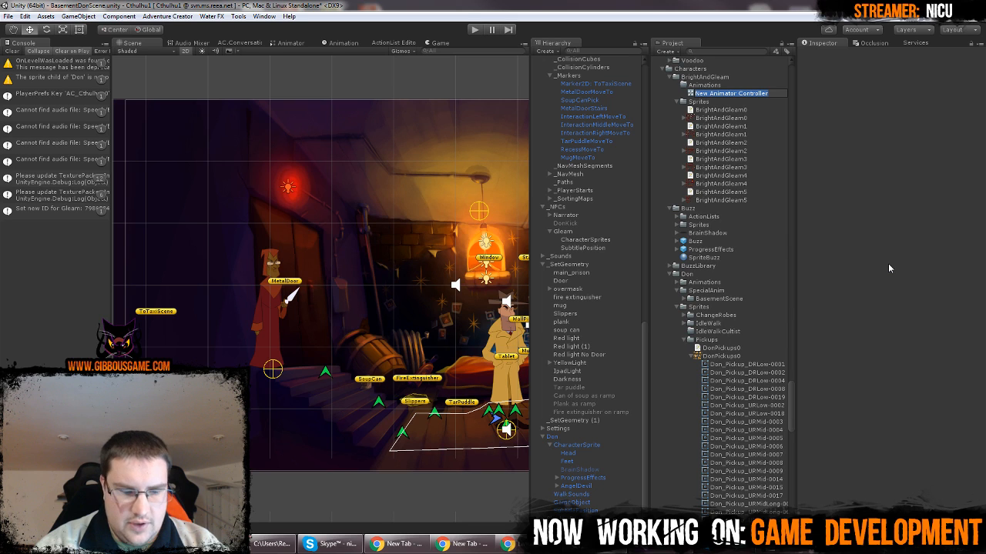
{"action": "type", "text": "Gleam"}
{"action": "key", "text": "Return"}
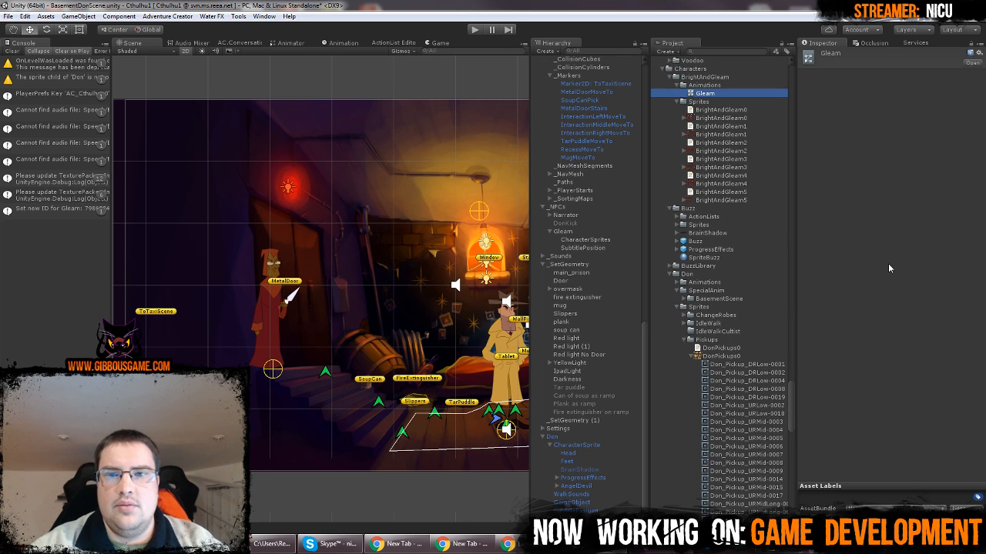
Create an animation clip named Gleam in the same Animations folder and turn on its Loop Time
{"action": "right_click", "coordinate": [712, 86]}
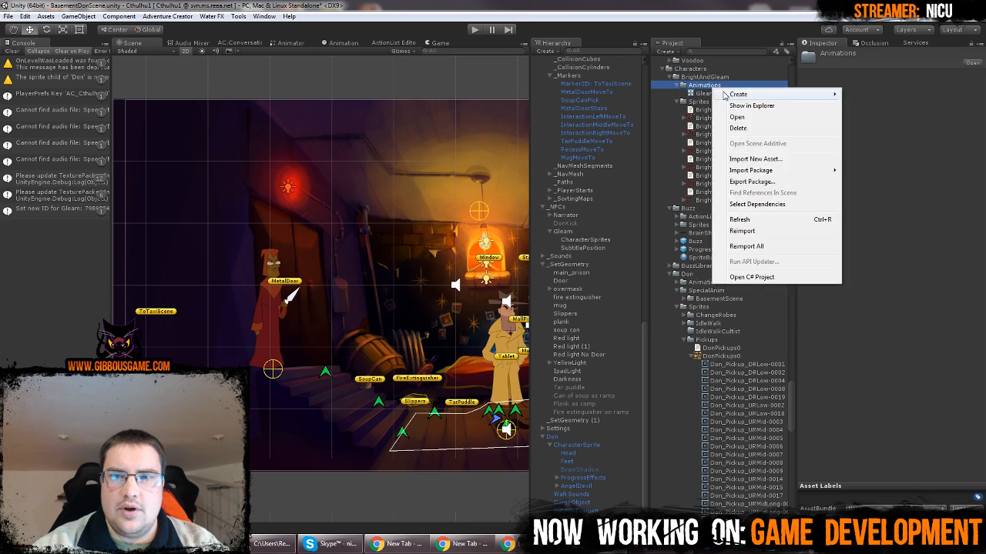
{"action": "mouse_move", "coordinate": [732, 97]}
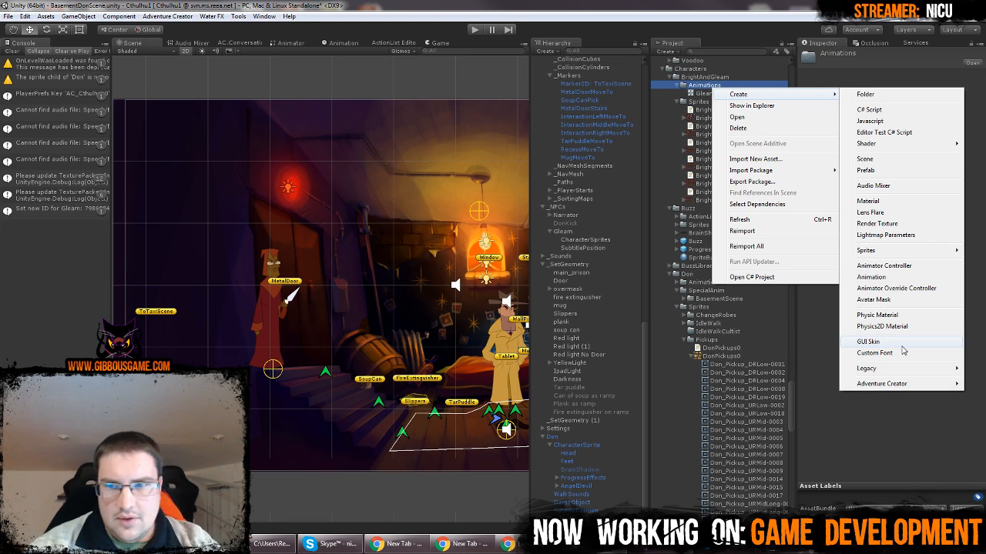
{"action": "left_click", "coordinate": [871, 276]}
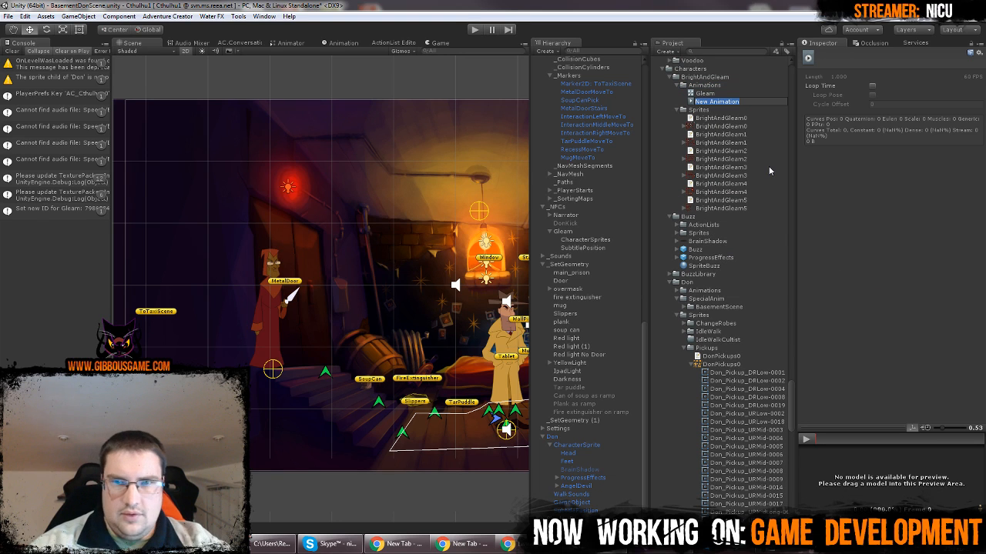
{"action": "type", "text": "G"}
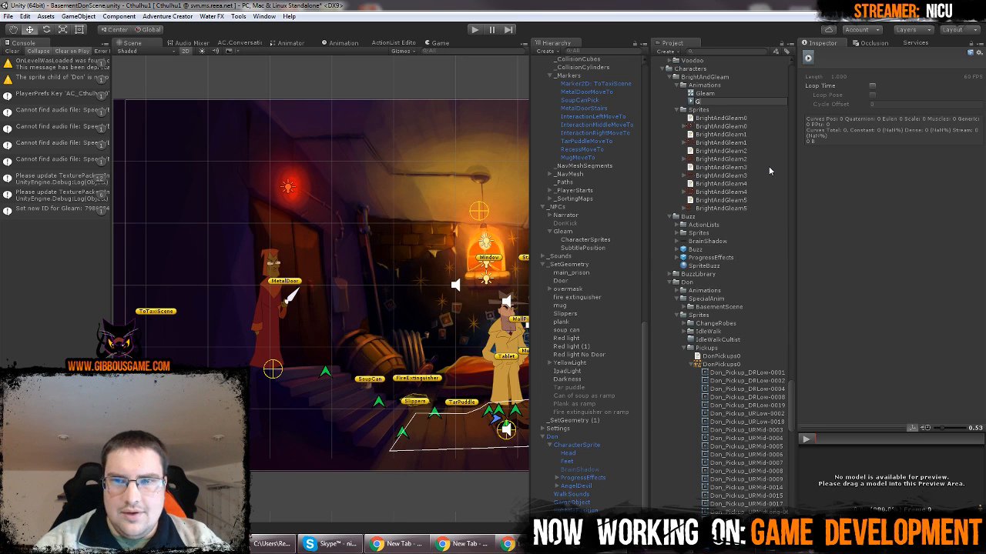
{"action": "type", "text": "leam"}
{"action": "key", "text": "Return"}
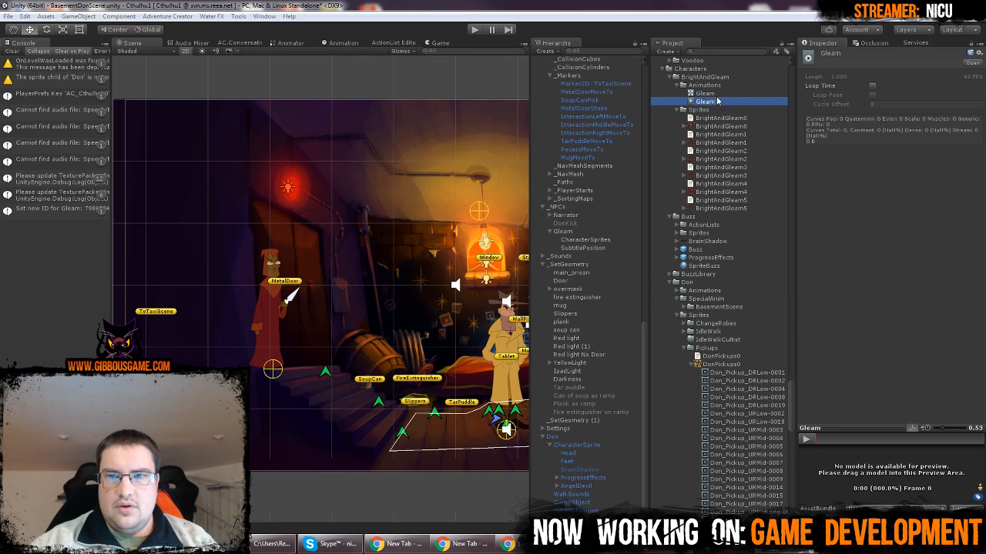
{"action": "left_click", "coordinate": [872, 85]}
{"action": "left_click", "coordinate": [728, 103]}
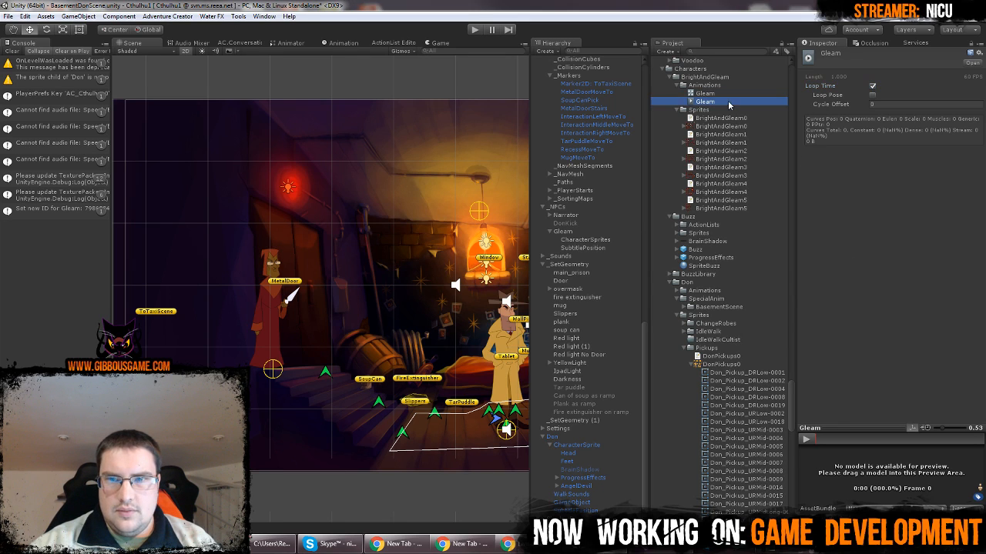
Assign the Gleam Animator Controller to Gleam's CharacterSprites object as a new Animator component
{"action": "left_click", "coordinate": [732, 94]}
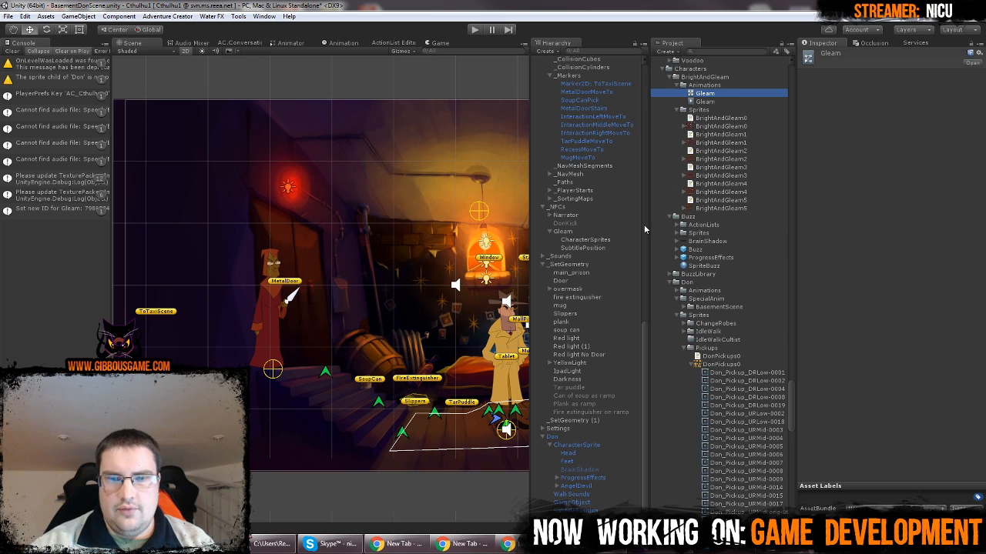
{"action": "left_click", "coordinate": [598, 241]}
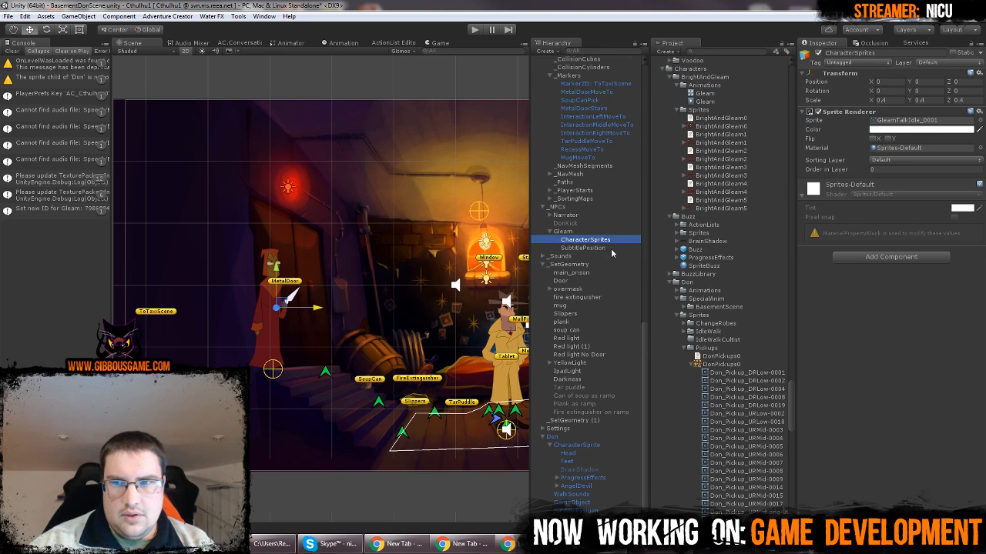
{"action": "scroll", "coordinate": [612, 254], "scroll_direction": "up", "scroll_amount": 2}
{"action": "left_click_drag", "start_coordinate": [705, 94], "coordinate": [896, 311]}
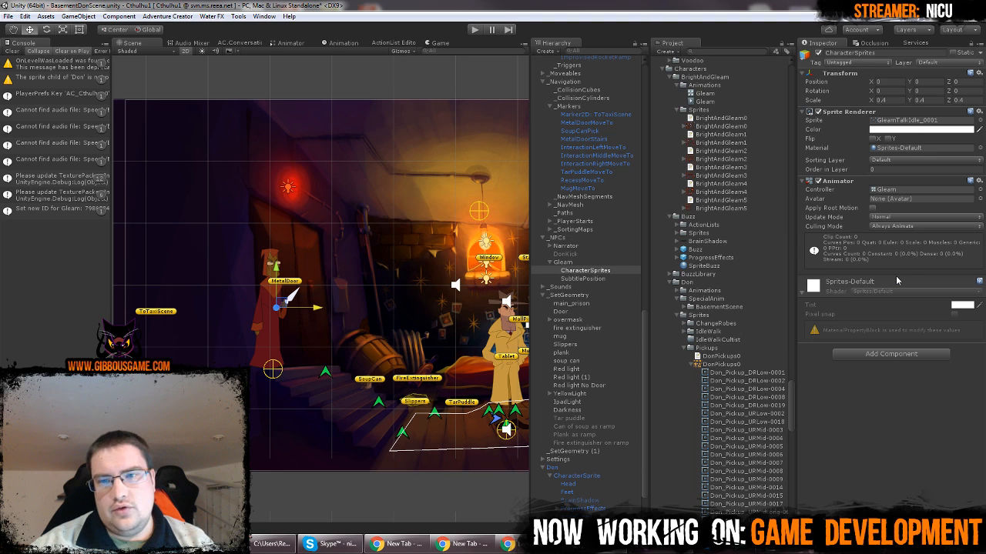
Move the Any State and Entry nodes together in Gleam's animator graph, return to the scene view and save the scene
{"action": "left_click", "coordinate": [289, 43]}
{"action": "left_click_drag", "start_coordinate": [302, 244], "coordinate": [251, 331]}
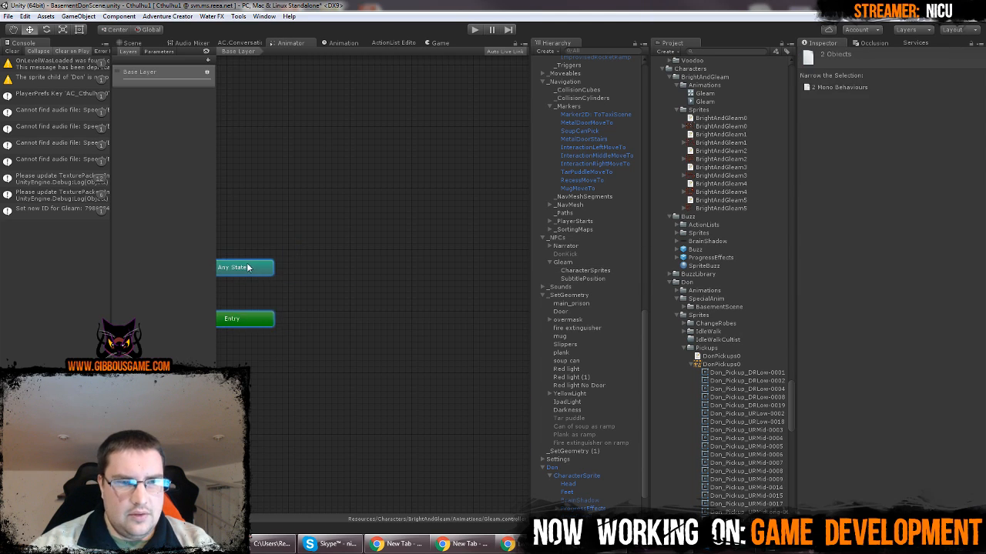
{"action": "left_click_drag", "start_coordinate": [248, 267], "coordinate": [346, 258]}
{"action": "left_click", "coordinate": [135, 73]}
{"action": "left_click", "coordinate": [130, 45]}
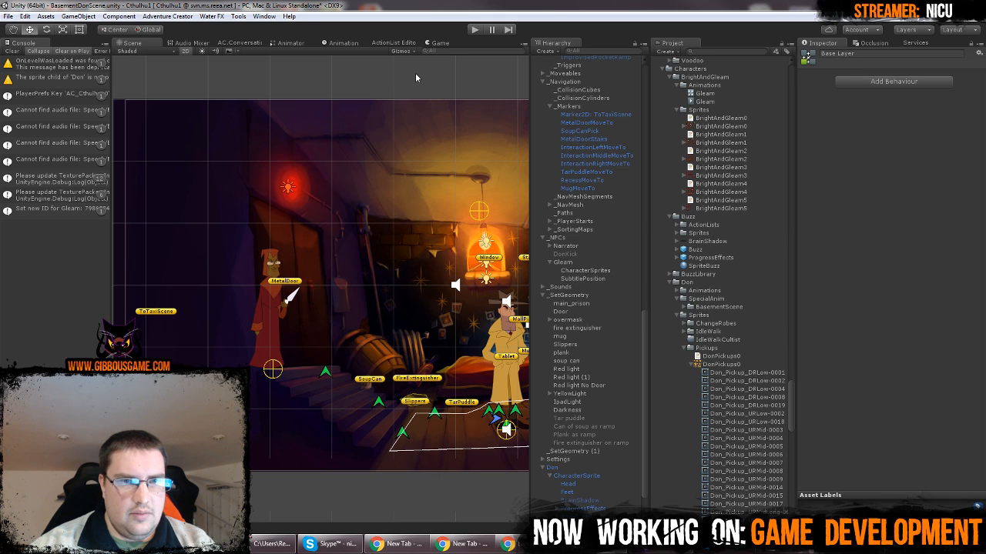
{"action": "left_click", "coordinate": [416, 78]}
{"action": "key", "text": "ctrl+s"}
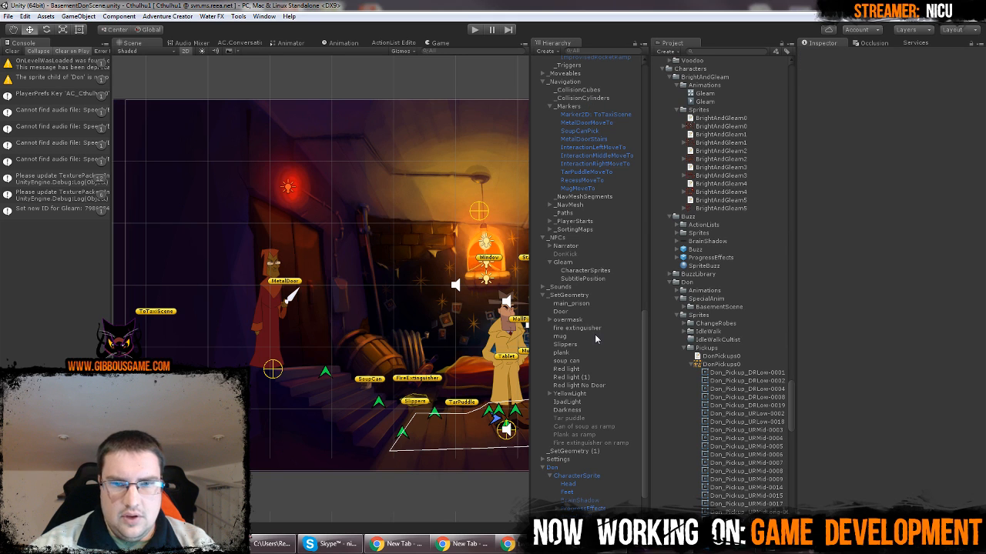
Check Gleam's Idle name setting and examine the components on Don's CharacterSprite
{"action": "left_click", "coordinate": [584, 263]}
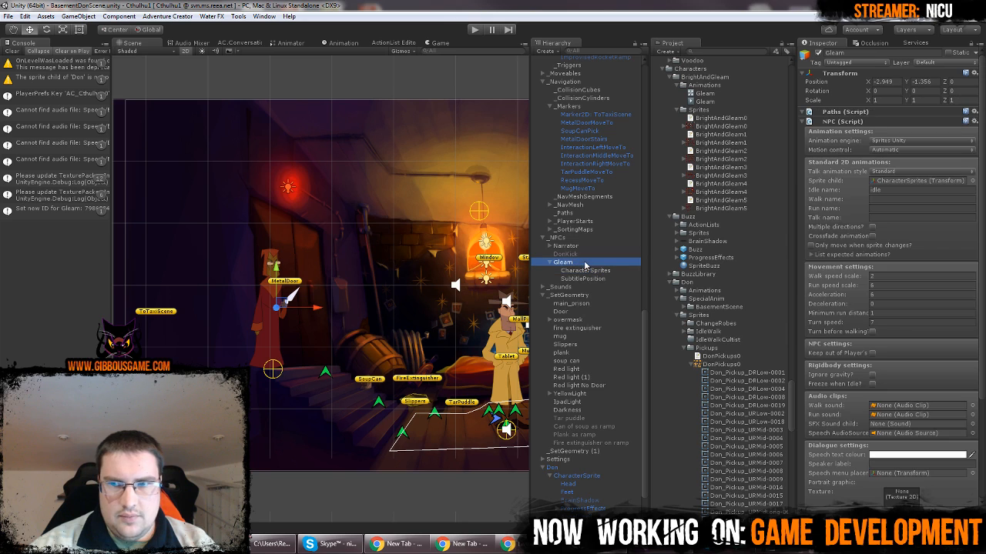
{"action": "left_click", "coordinate": [877, 190]}
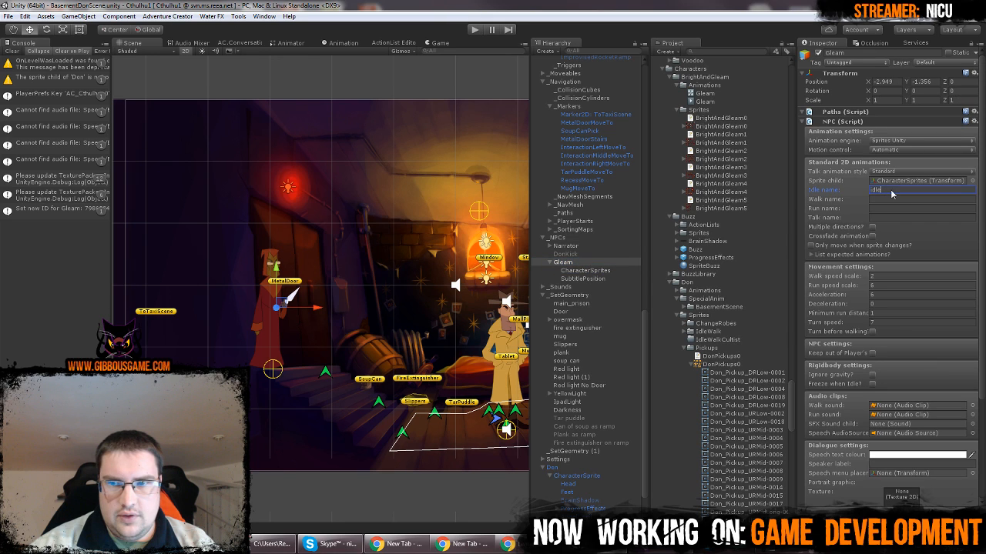
{"action": "left_click", "coordinate": [574, 475]}
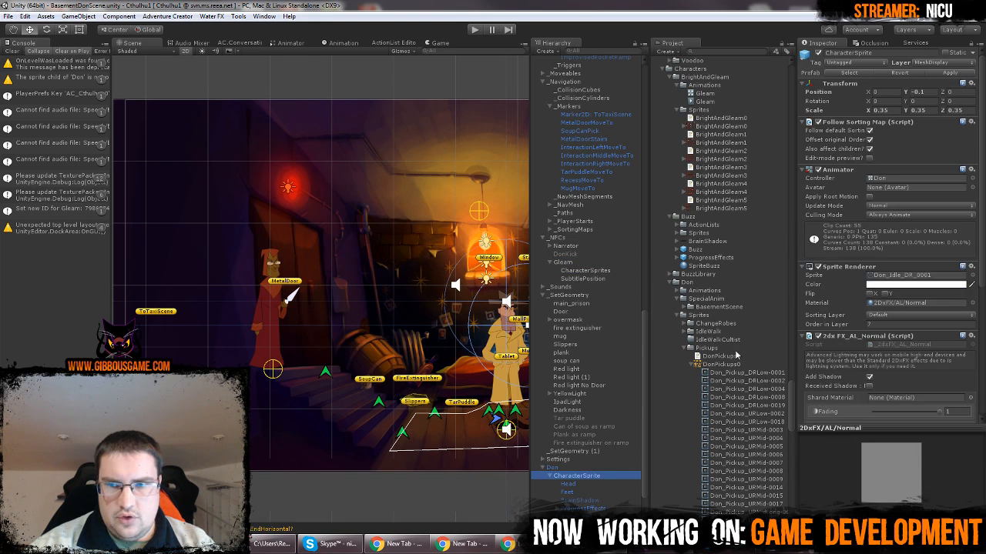
Copy the Rigidbody 2D component from Don and paste it as a new component on Gleam
{"action": "left_click", "coordinate": [551, 467]}
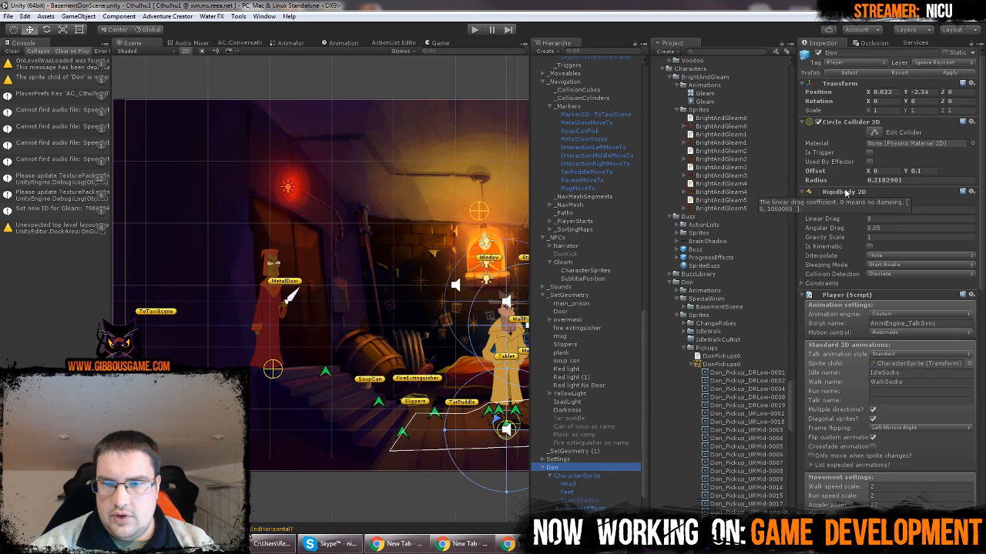
{"action": "left_click", "coordinate": [973, 191]}
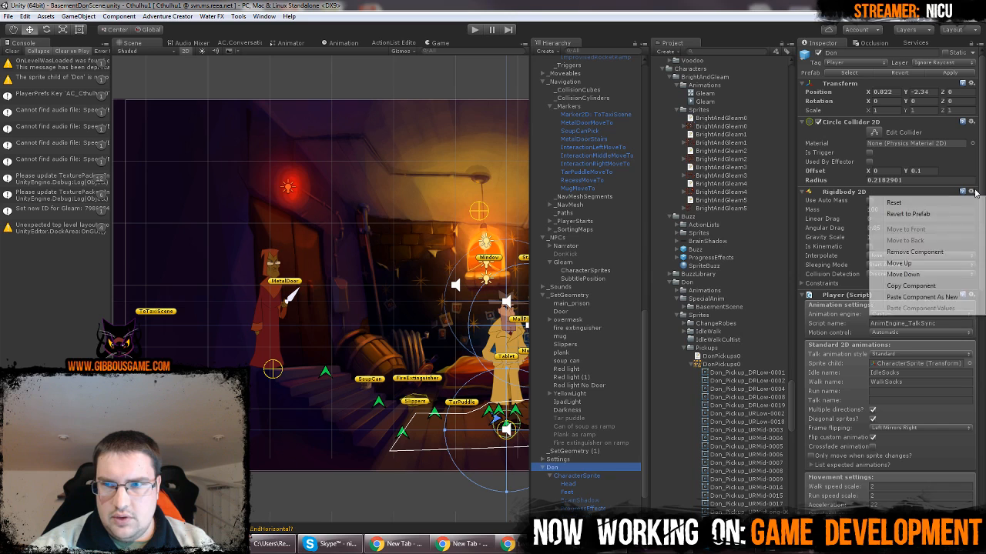
{"action": "left_click", "coordinate": [936, 286]}
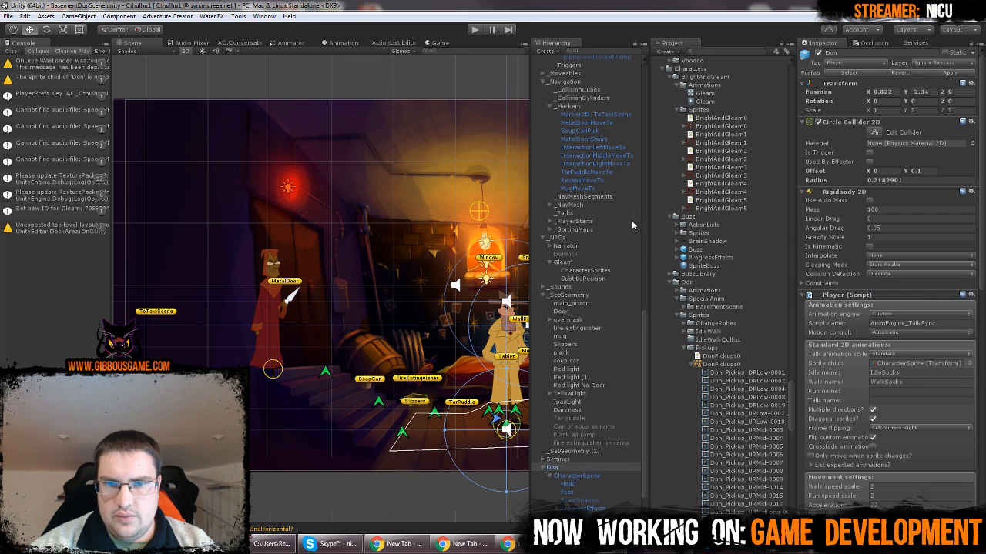
{"action": "left_click", "coordinate": [583, 262]}
{"action": "left_click", "coordinate": [973, 122]}
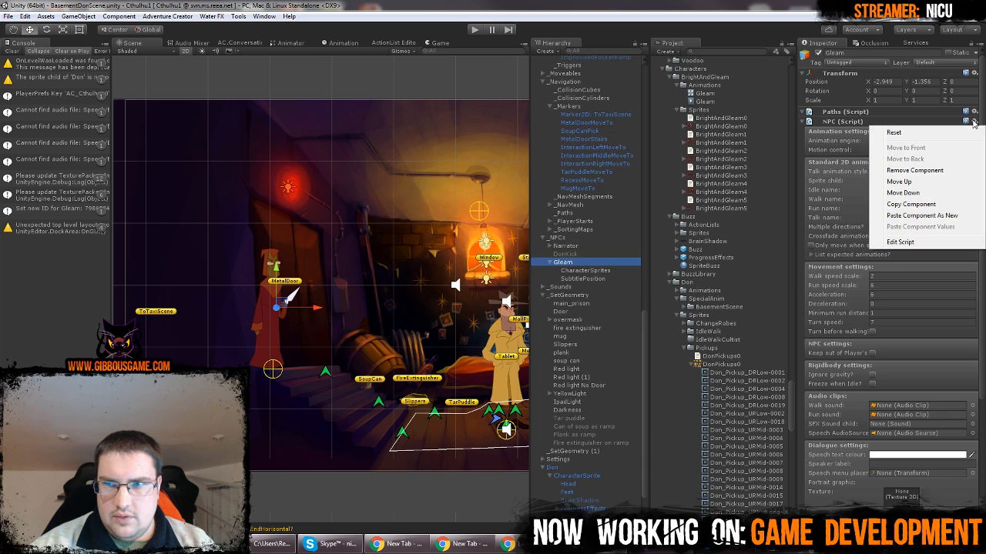
{"action": "left_click", "coordinate": [941, 216]}
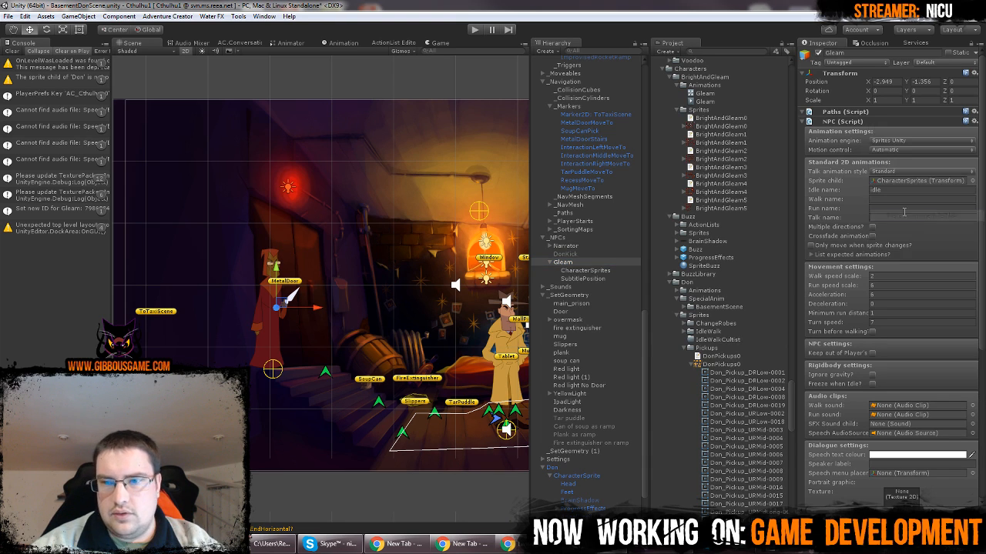
Compare Gleam's components with Don's player settings and examine the animation states in the animator graph of Don's CharacterSprite
{"action": "scroll", "coordinate": [895, 302], "scroll_direction": "down", "scroll_amount": 5}
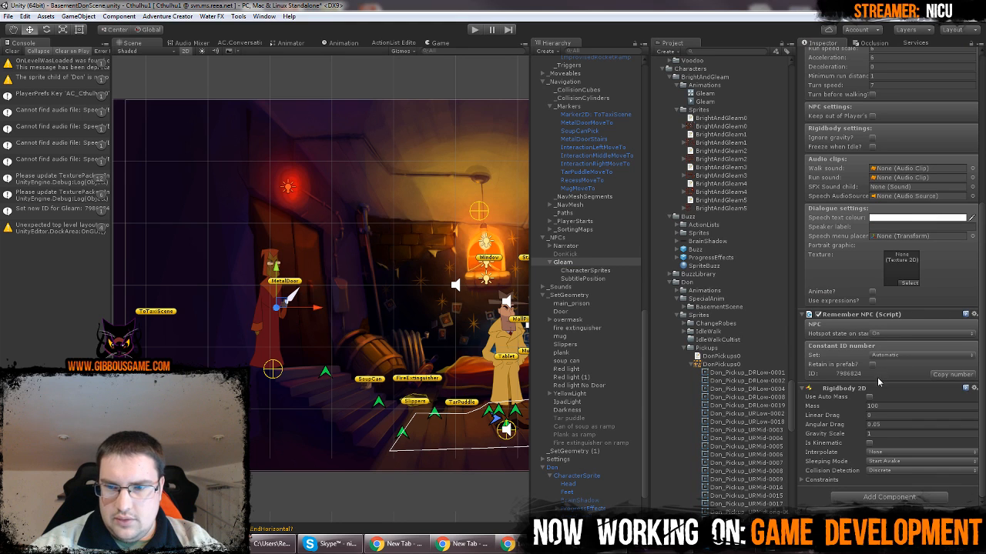
{"action": "scroll", "coordinate": [905, 244], "scroll_direction": "up", "scroll_amount": 5}
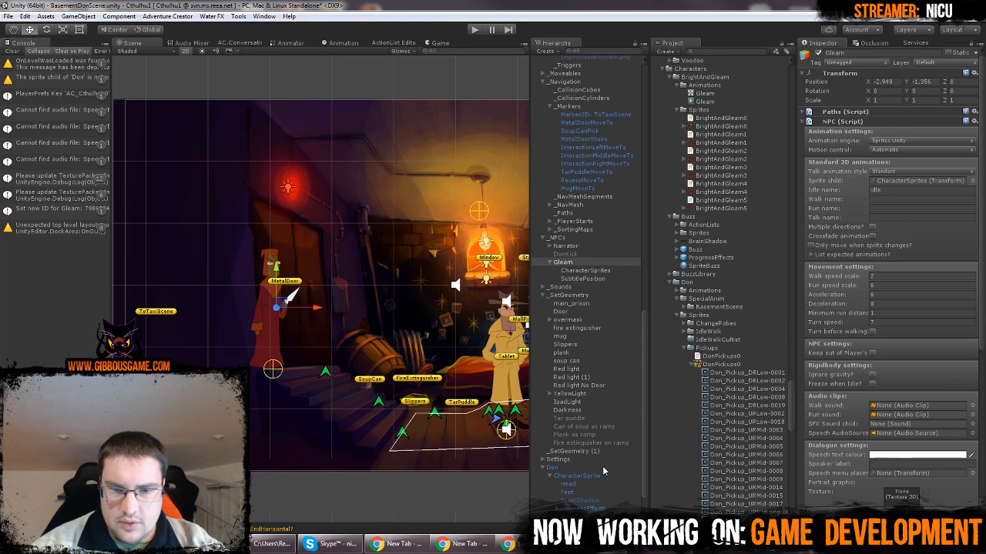
{"action": "left_click", "coordinate": [552, 468]}
{"action": "scroll", "coordinate": [885, 323], "scroll_direction": "down", "scroll_amount": 3}
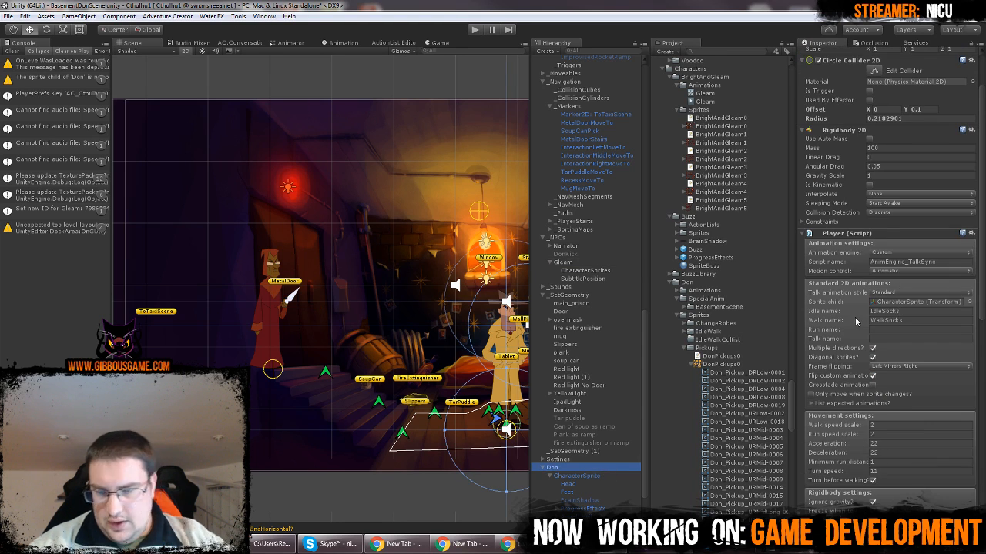
{"action": "left_click", "coordinate": [289, 44]}
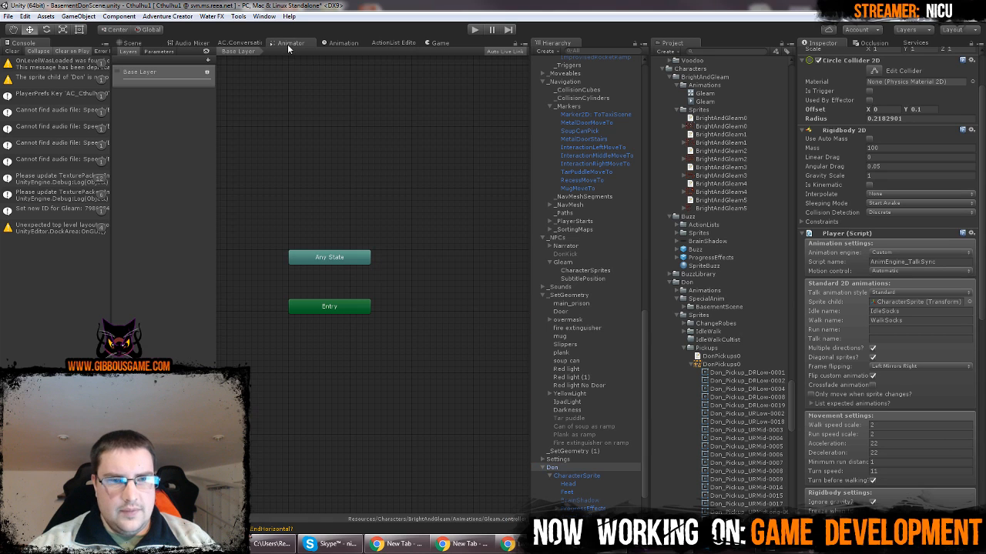
{"action": "left_click", "coordinate": [589, 475]}
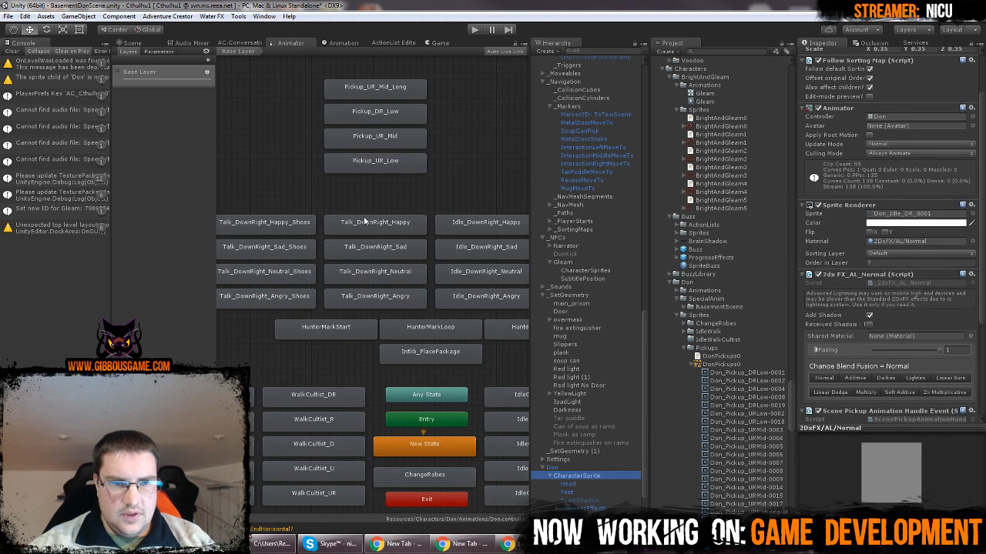
{"action": "middle_click_drag", "start_coordinate": [333, 371], "coordinate": [245, 308]}
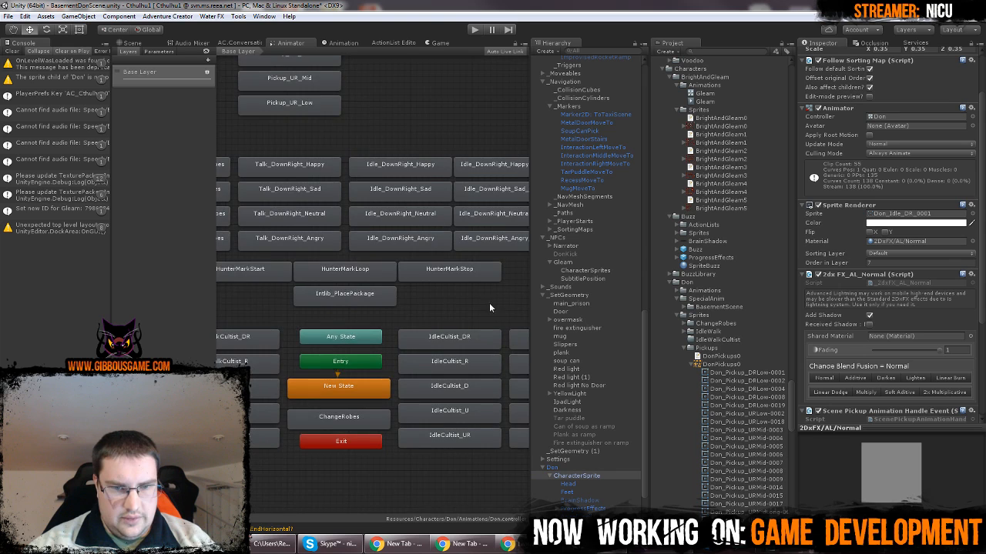
{"action": "middle_click_drag", "start_coordinate": [490, 307], "coordinate": [358, 320]}
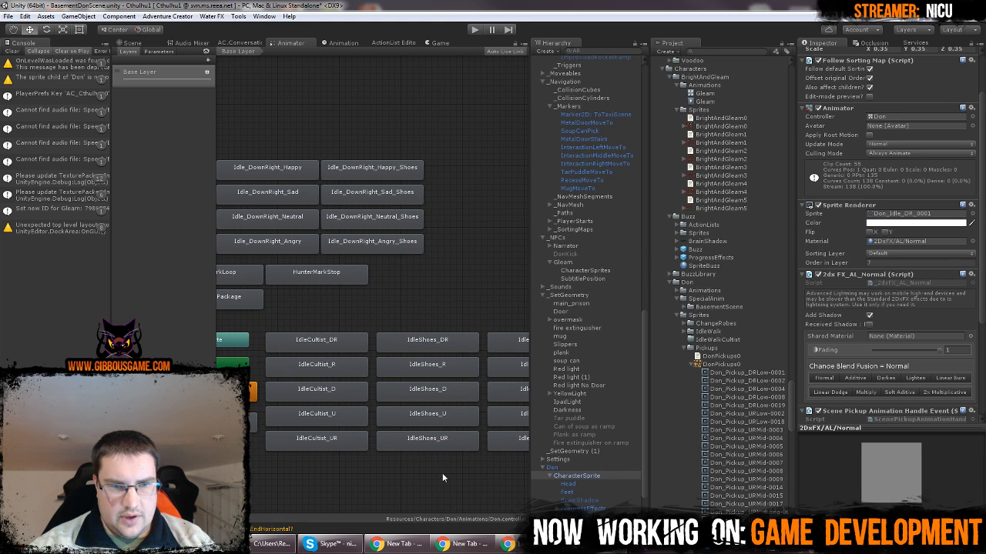
{"action": "middle_click_drag", "start_coordinate": [442, 475], "coordinate": [412, 480]}
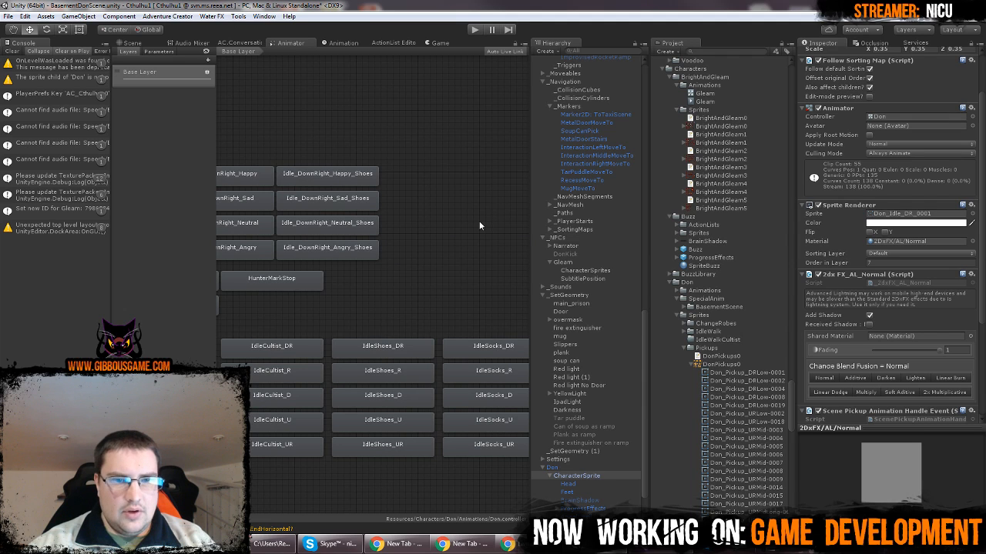
{"action": "middle_click_drag", "start_coordinate": [437, 287], "coordinate": [641, 285]}
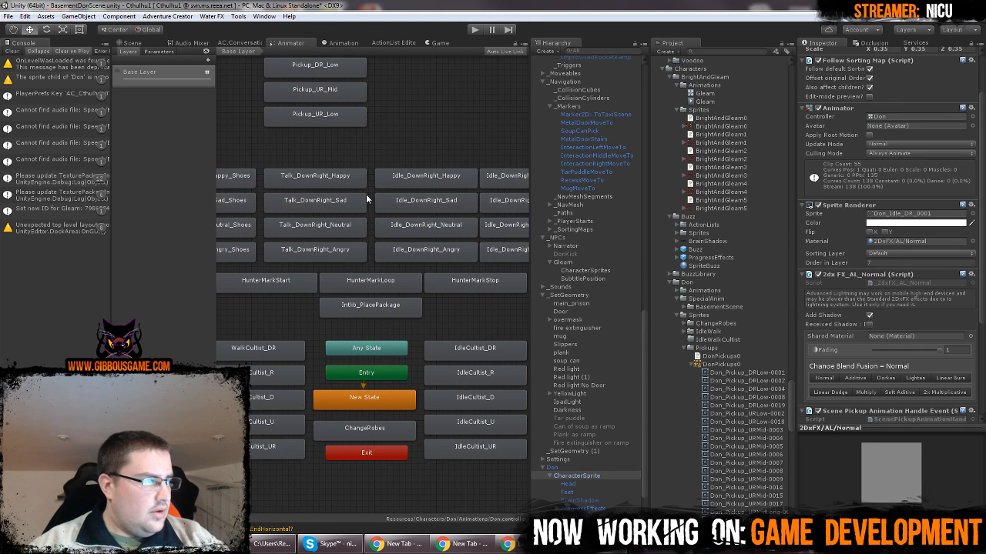
Return to the scene view and set the Idle name in Gleam's NPC animation settings to Idle
{"action": "left_click", "coordinate": [132, 43]}
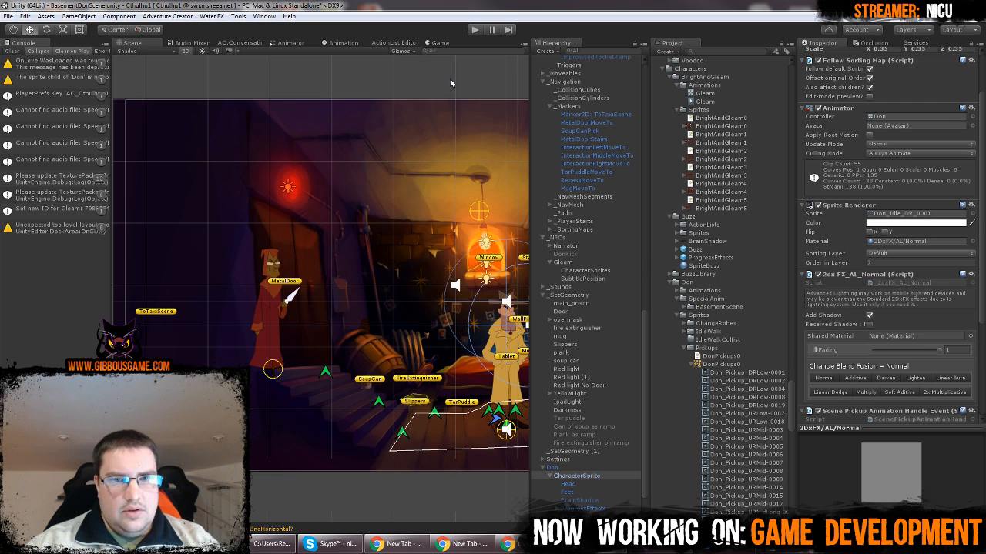
{"action": "key", "text": "f"}
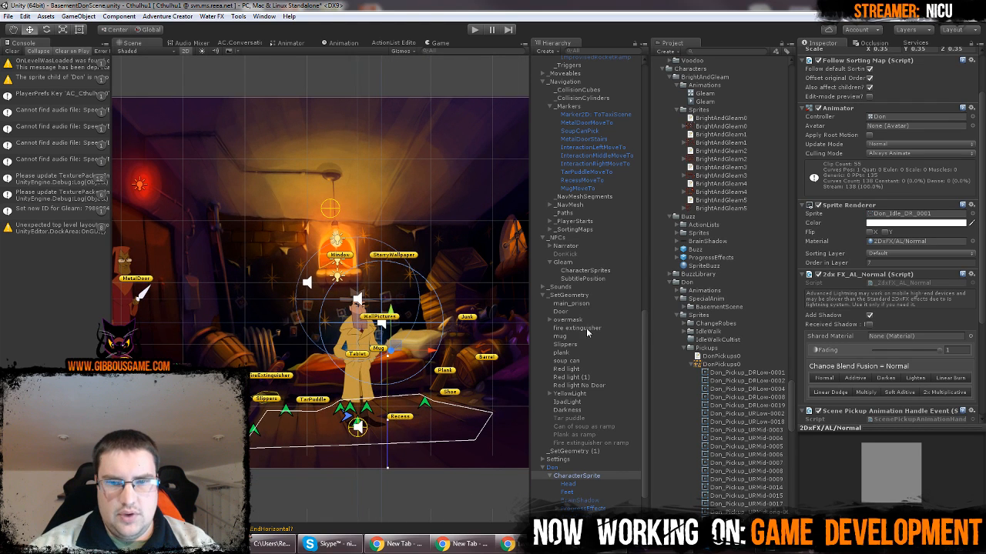
{"action": "left_click", "coordinate": [574, 263]}
{"action": "scroll", "coordinate": [933, 185], "scroll_direction": "up", "scroll_amount": 3}
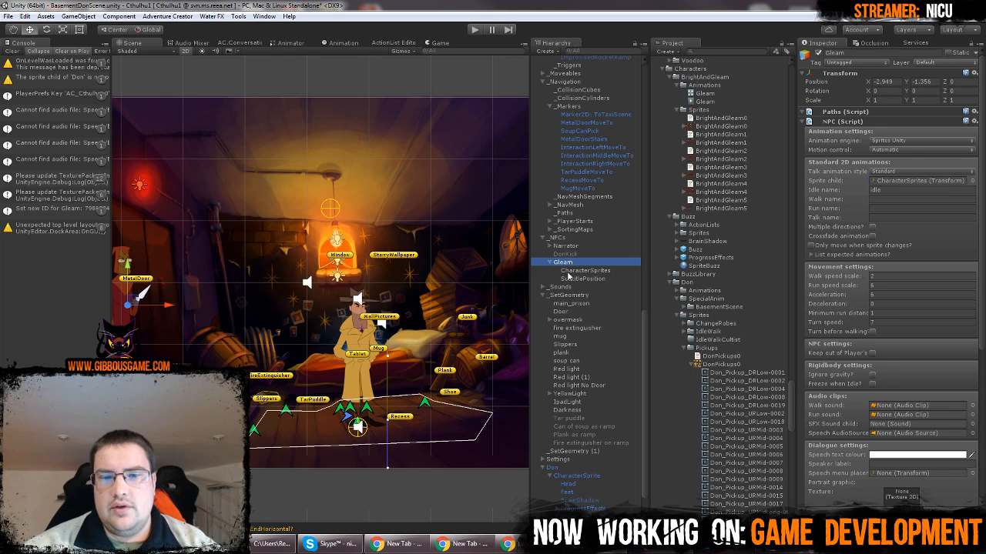
{"action": "left_click", "coordinate": [880, 191]}
{"action": "type", "text": "I"}
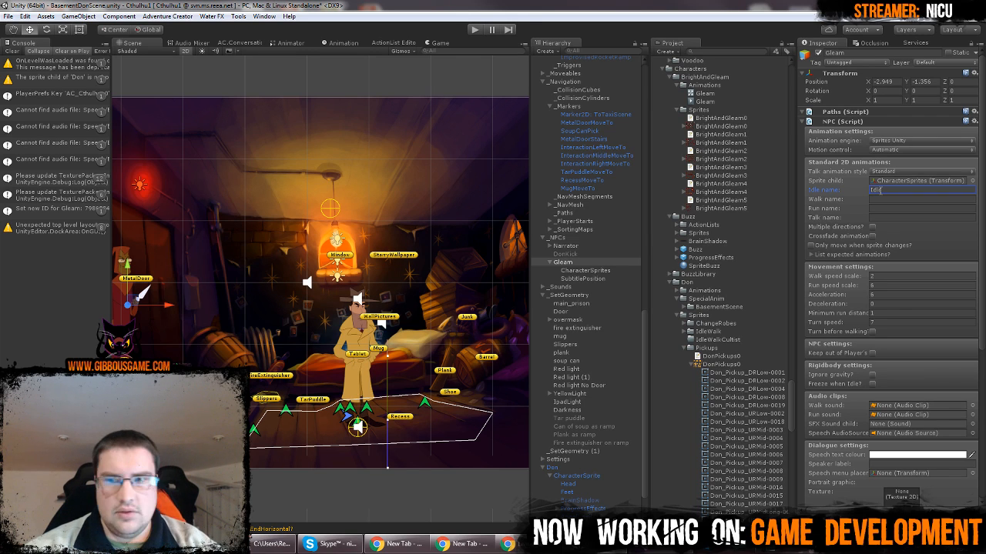
{"action": "left_click", "coordinate": [606, 269]}
Open the animator graph of Gleam's CharacterSprites and move the Exit node just below Entry
{"action": "left_click", "coordinate": [584, 261]}
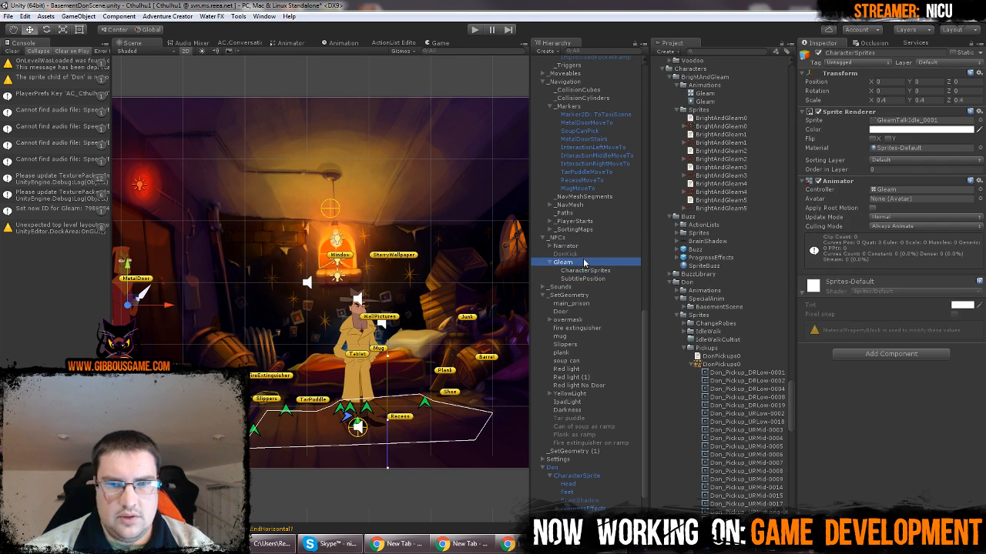
{"action": "left_click", "coordinate": [290, 43]}
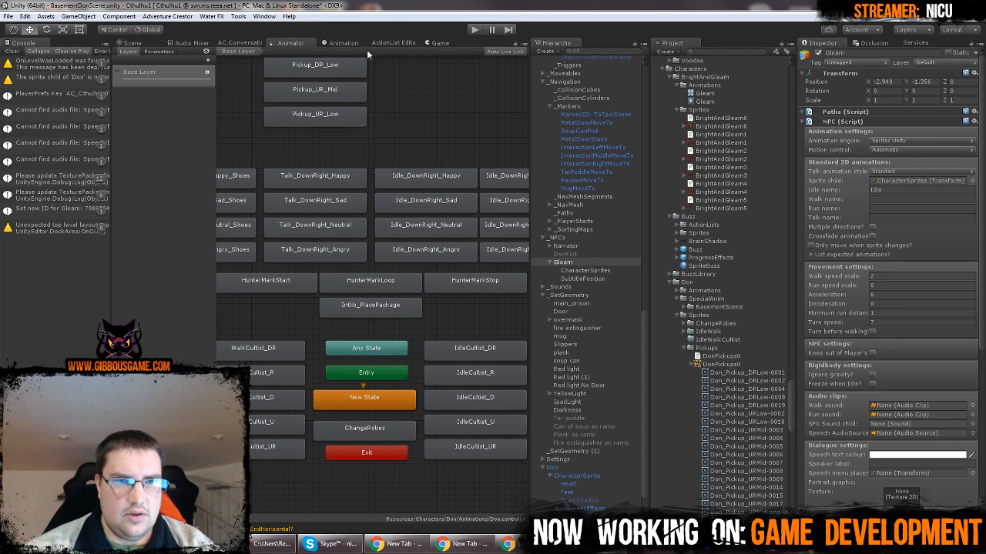
{"action": "left_click", "coordinate": [594, 271]}
{"action": "left_click", "coordinate": [305, 208]}
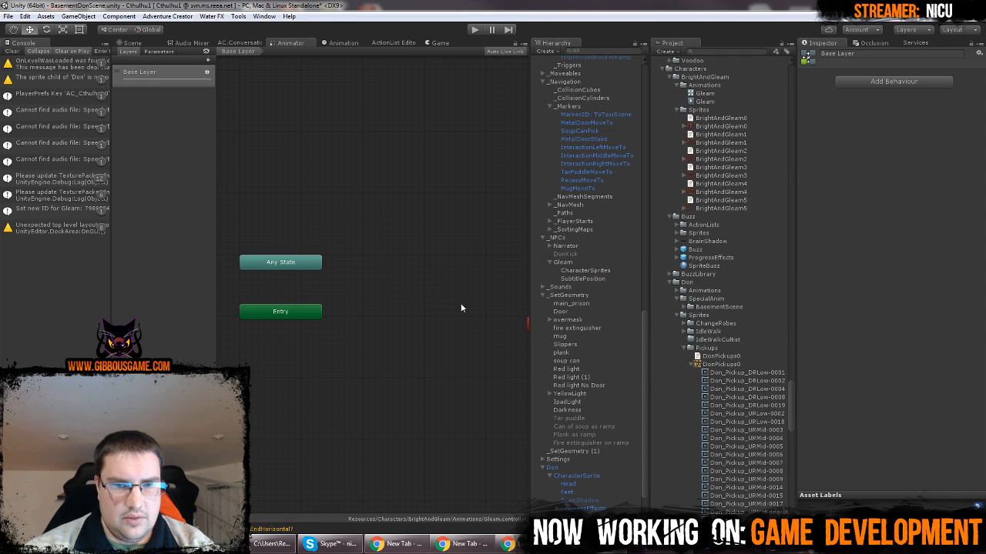
{"action": "middle_click_drag", "start_coordinate": [494, 317], "coordinate": [424, 327]}
{"action": "left_click_drag", "start_coordinate": [478, 331], "coordinate": [227, 355]}
{"action": "middle_click_drag", "start_coordinate": [308, 332], "coordinate": [387, 312]}
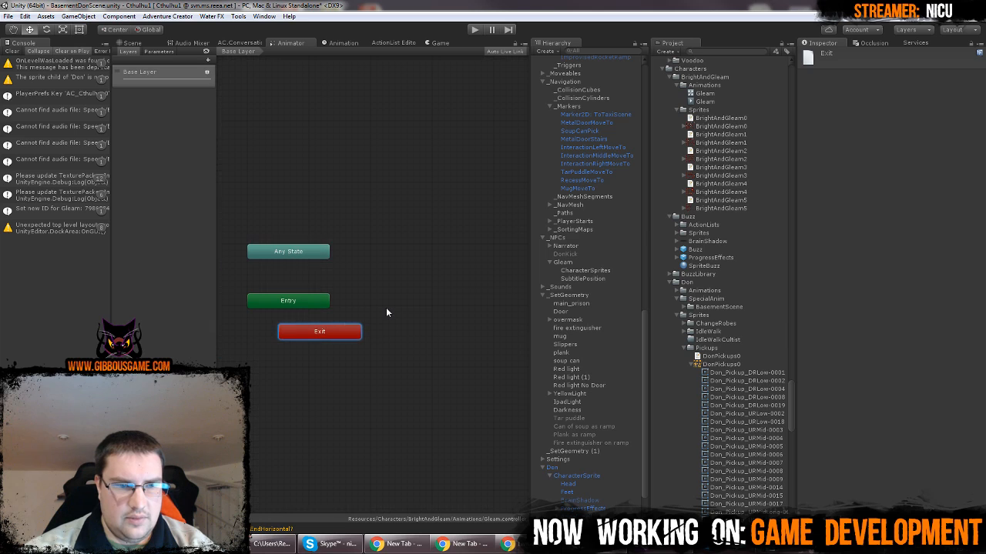
Create an empty state in Gleam's animator graph, place it beside Any State and name it Idle_D
{"action": "left_click", "coordinate": [383, 254]}
{"action": "right_click", "coordinate": [382, 254]}
{"action": "mouse_move", "coordinate": [407, 262]}
{"action": "left_click", "coordinate": [517, 262]}
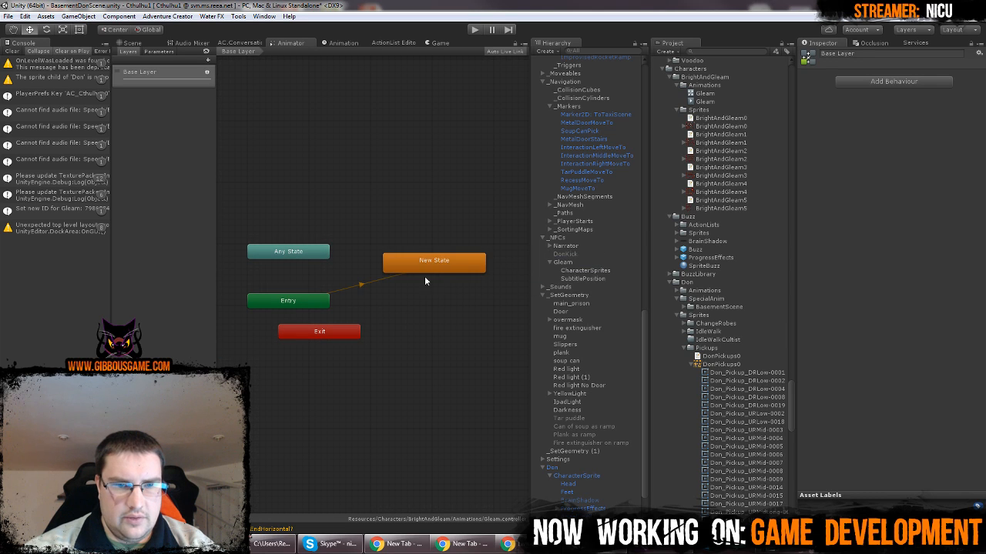
{"action": "left_click_drag", "start_coordinate": [424, 281], "coordinate": [399, 257]}
{"action": "left_click", "coordinate": [868, 52]}
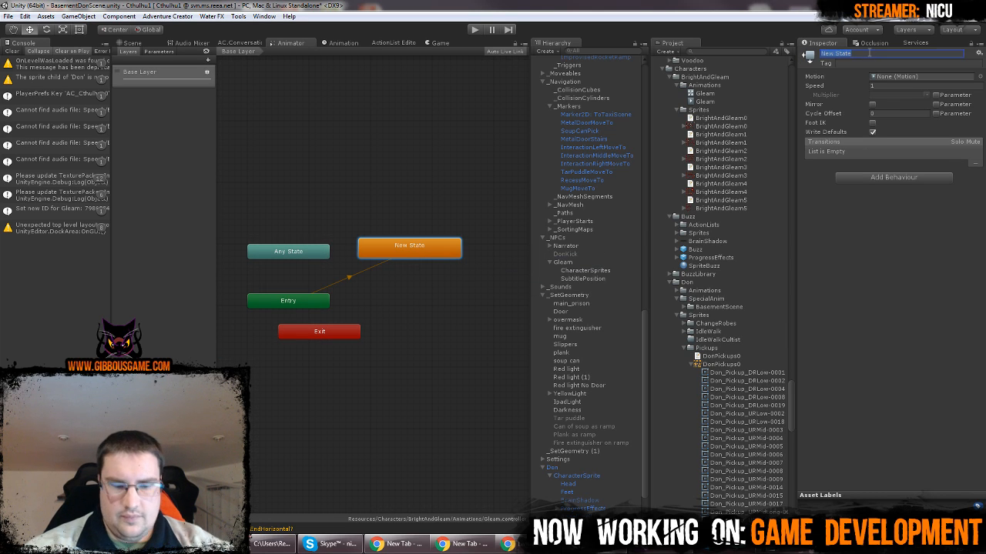
{"action": "type", "text": "Idle_D"}
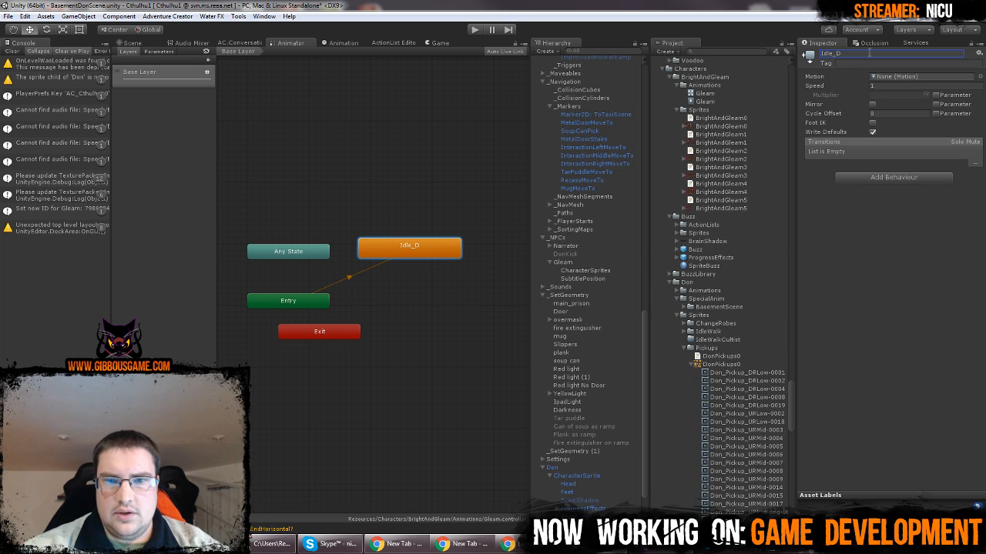
Compare the components on Gleam's CharacterSprites with those on Don's CharacterSprite and locate Don's animator controller in the project
{"action": "left_click", "coordinate": [574, 271]}
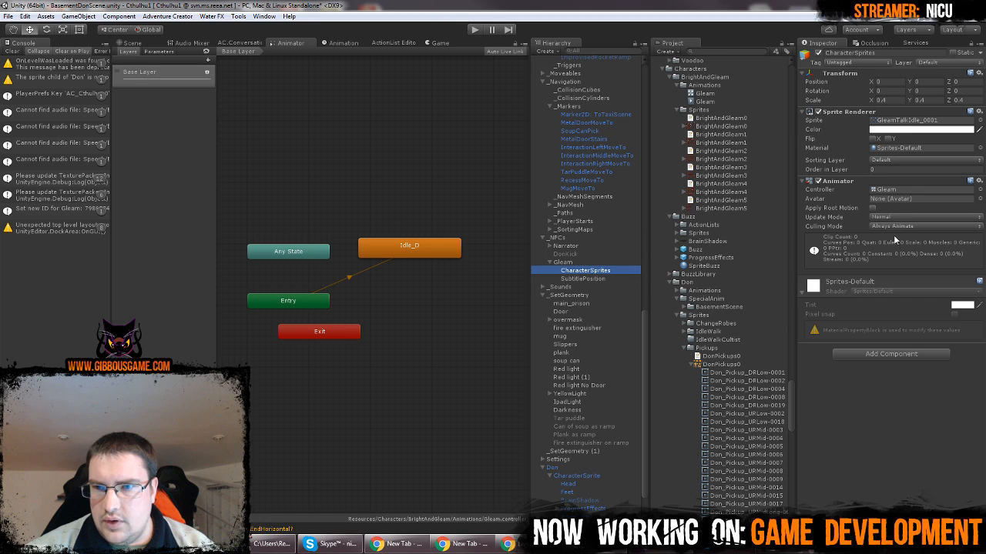
{"action": "scroll", "coordinate": [598, 357], "scroll_direction": "down", "scroll_amount": 3}
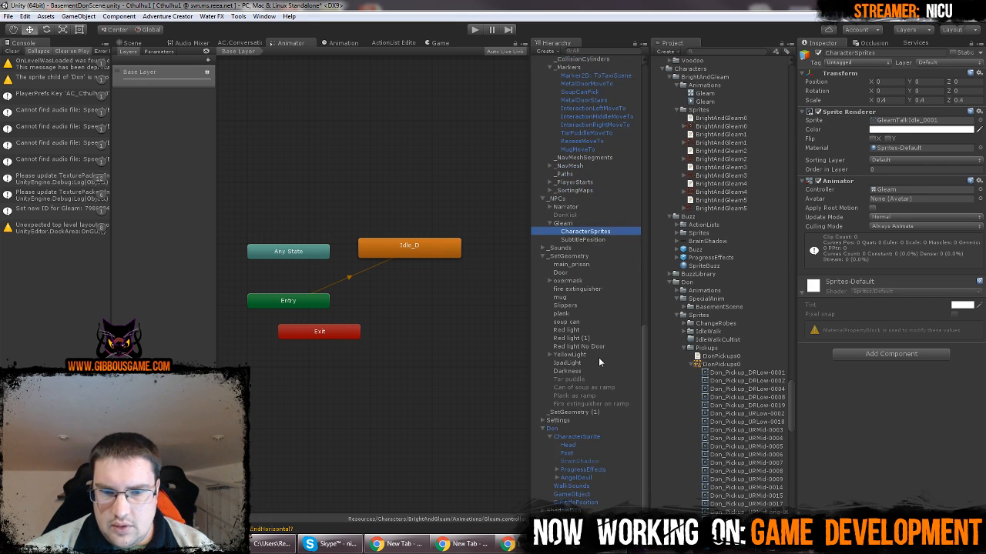
{"action": "left_click", "coordinate": [593, 437]}
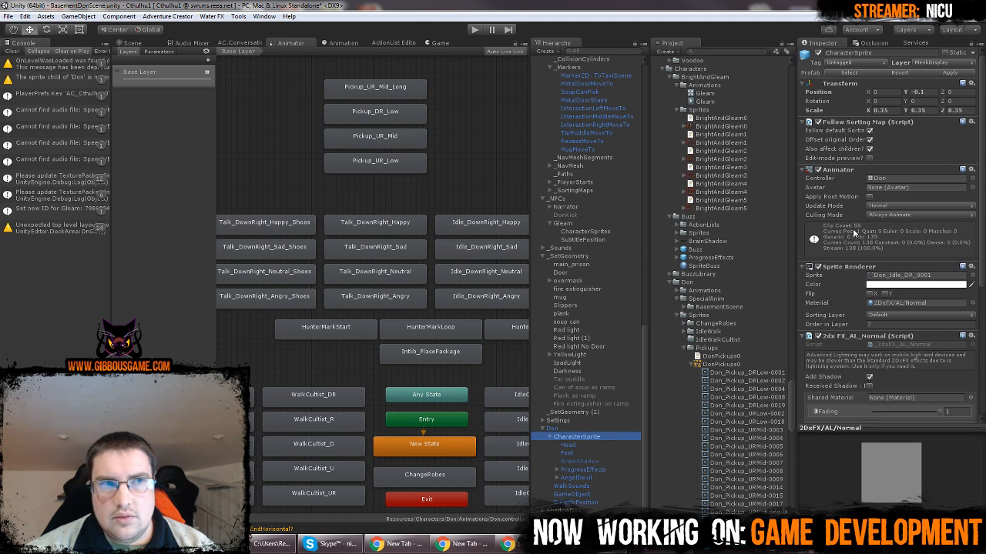
{"action": "scroll", "coordinate": [852, 228], "scroll_direction": "down", "scroll_amount": 6}
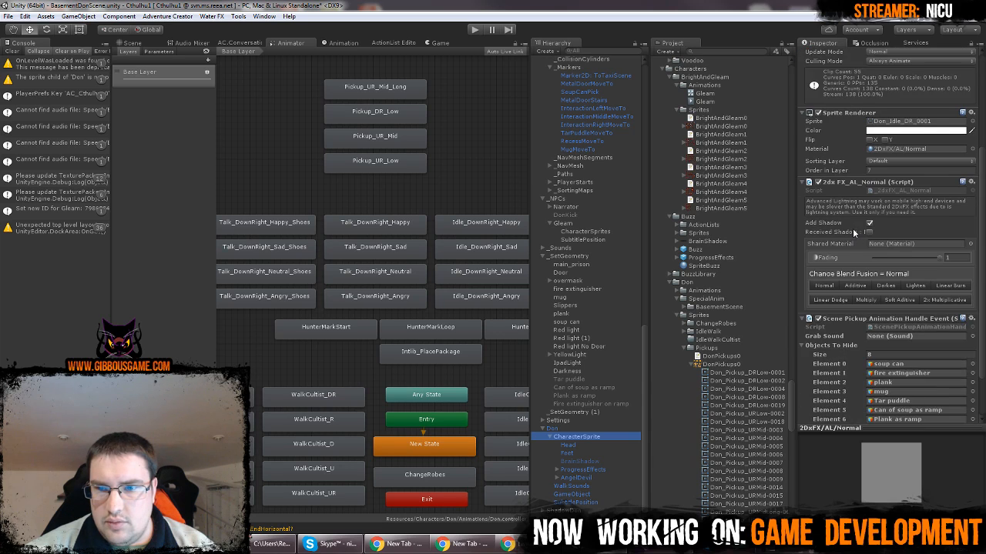
{"action": "scroll", "coordinate": [846, 240], "scroll_direction": "up", "scroll_amount": 6}
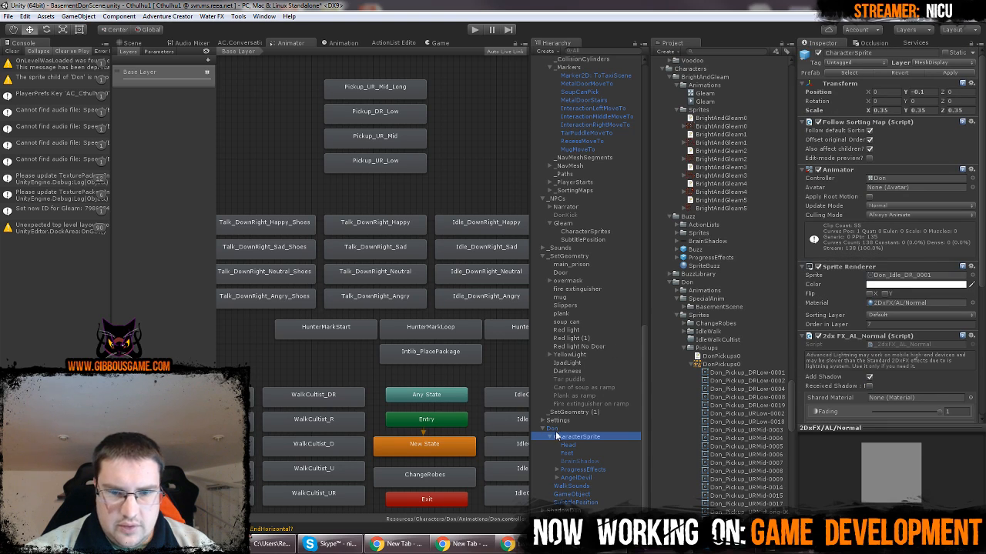
{"action": "left_click", "coordinate": [460, 204]}
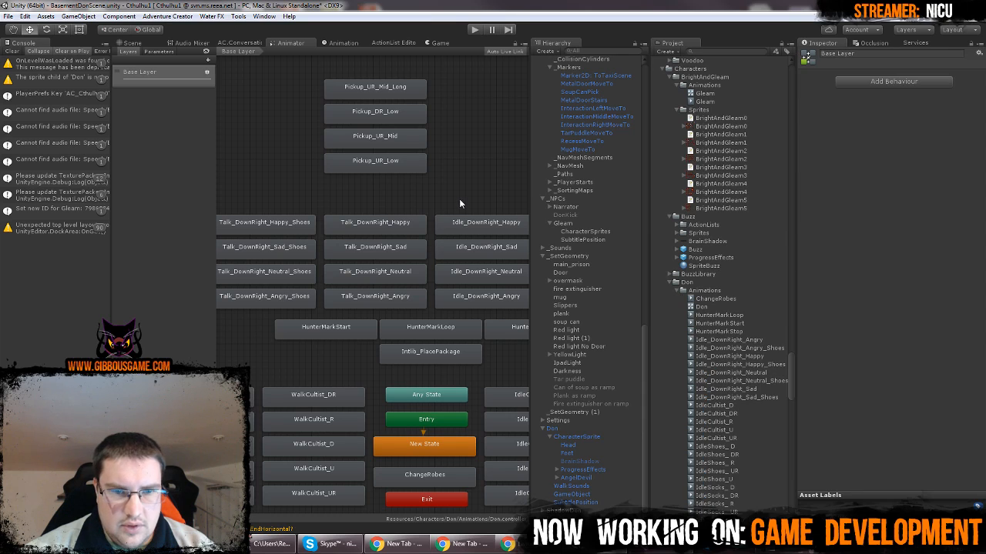
{"action": "left_click", "coordinate": [589, 232]}
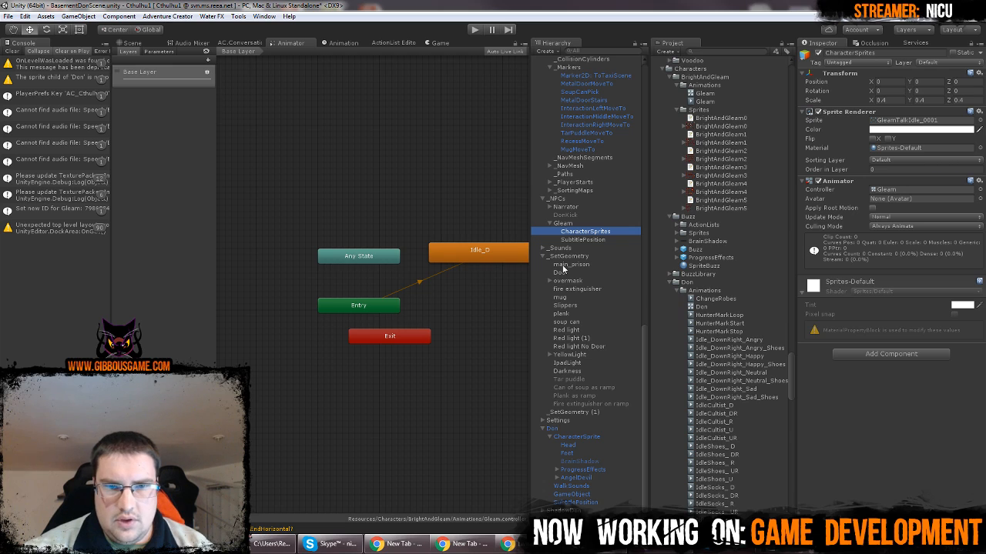
Try the Multiple directions option in Gleam's NPC animation settings and switch it back off
{"action": "left_click", "coordinate": [573, 225]}
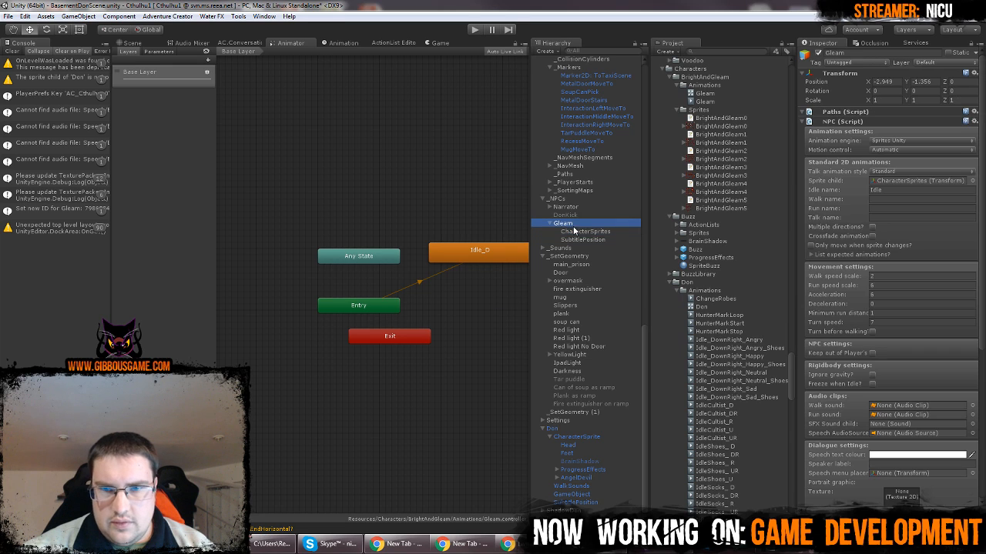
{"action": "left_click", "coordinate": [872, 227]}
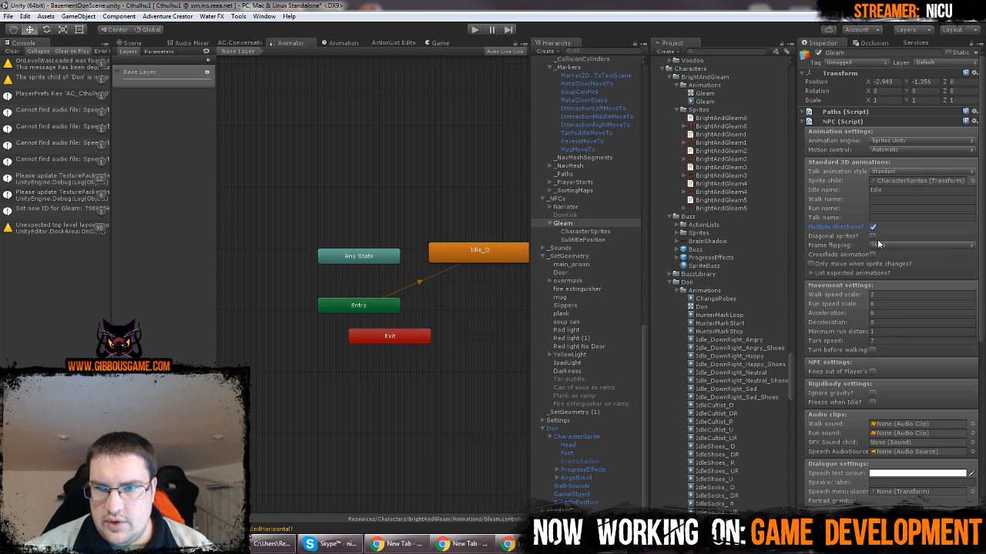
{"action": "left_click", "coordinate": [872, 227]}
Create a second empty state in Gleam's animator graph and line it up side by side with Idle_D above Any State
{"action": "left_click", "coordinate": [452, 293]}
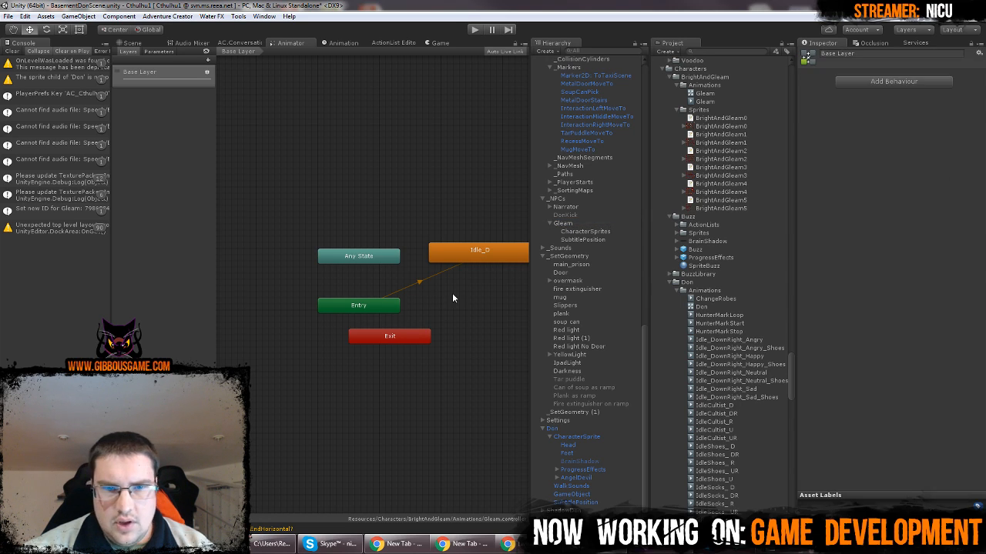
{"action": "right_click", "coordinate": [452, 295]}
{"action": "mouse_move", "coordinate": [485, 301]}
{"action": "left_click", "coordinate": [531, 301]}
{"action": "left_click_drag", "start_coordinate": [483, 303], "coordinate": [289, 225]}
{"action": "left_click_drag", "start_coordinate": [464, 260], "coordinate": [409, 225]}
Check Don's CharacterSprite graph for reference and shift Gleam's two states together so Idle_D sits directly above Any State
{"action": "left_click", "coordinate": [570, 445]}
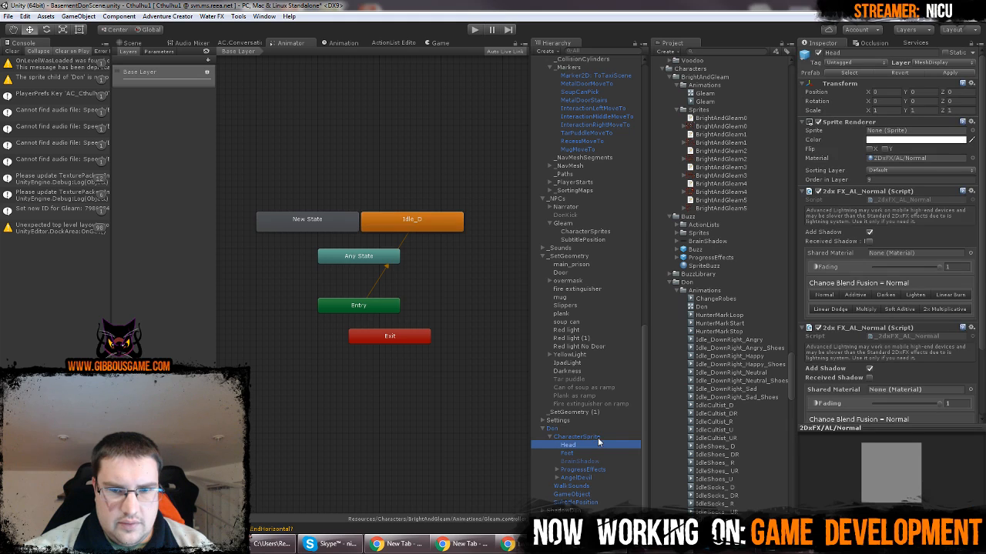
{"action": "left_click", "coordinate": [576, 436]}
{"action": "left_click", "coordinate": [590, 232]}
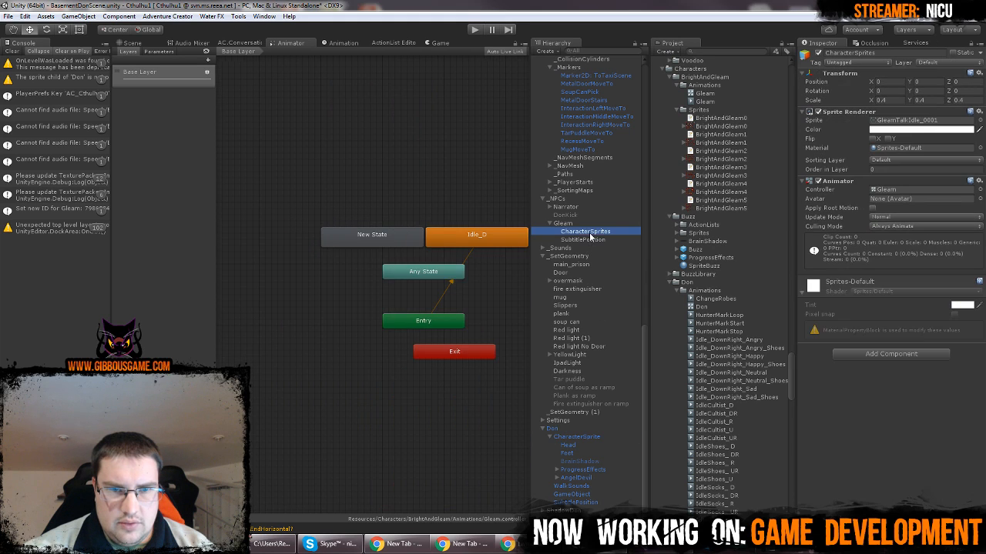
{"action": "left_click_drag", "start_coordinate": [367, 210], "coordinate": [413, 232]}
{"action": "left_click", "coordinate": [345, 241]}
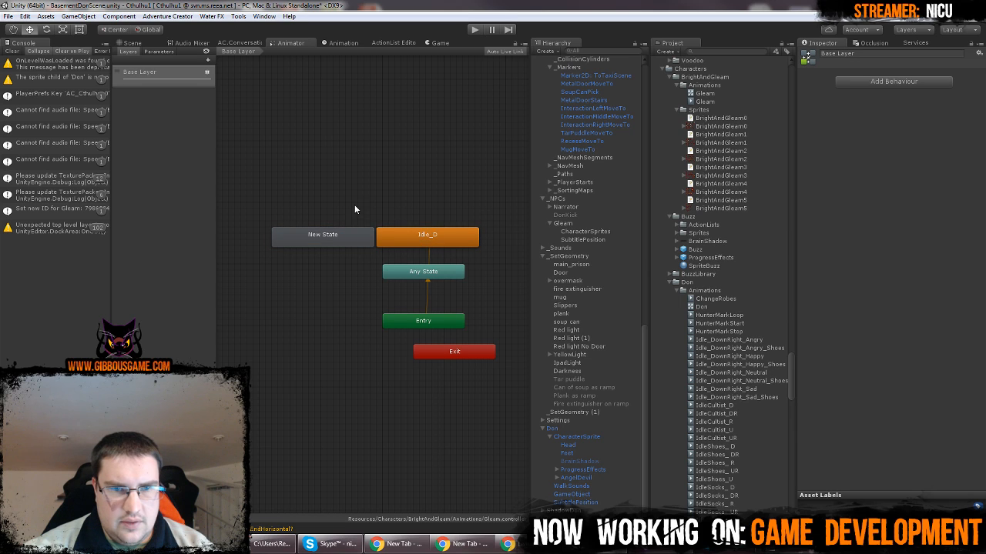
Create a third empty state in Gleam's animator graph and place it directly above Idle_D
{"action": "right_click", "coordinate": [355, 206]}
{"action": "mouse_move", "coordinate": [417, 211]}
{"action": "left_click", "coordinate": [481, 209]}
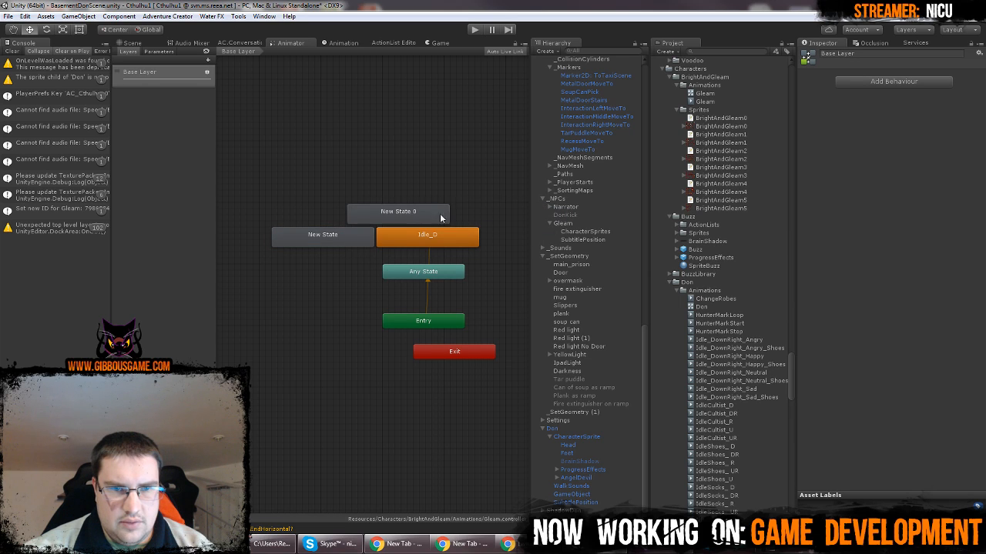
{"action": "left_click_drag", "start_coordinate": [395, 213], "coordinate": [425, 212]}
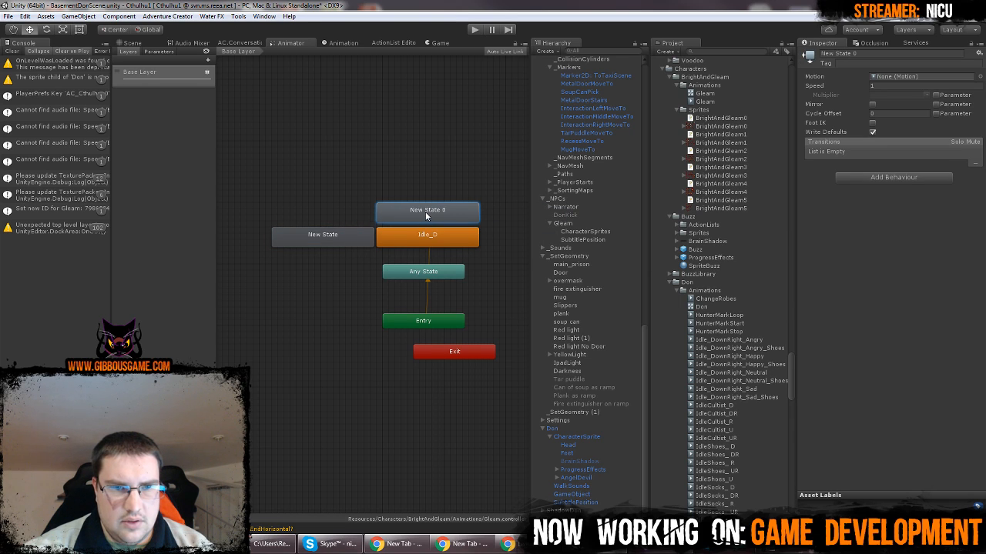
Create a fourth empty state in Gleam's animator graph and place it directly above New State, beside New State 0
{"action": "right_click", "coordinate": [334, 207]}
{"action": "mouse_move", "coordinate": [416, 213]}
{"action": "left_click", "coordinate": [479, 214]}
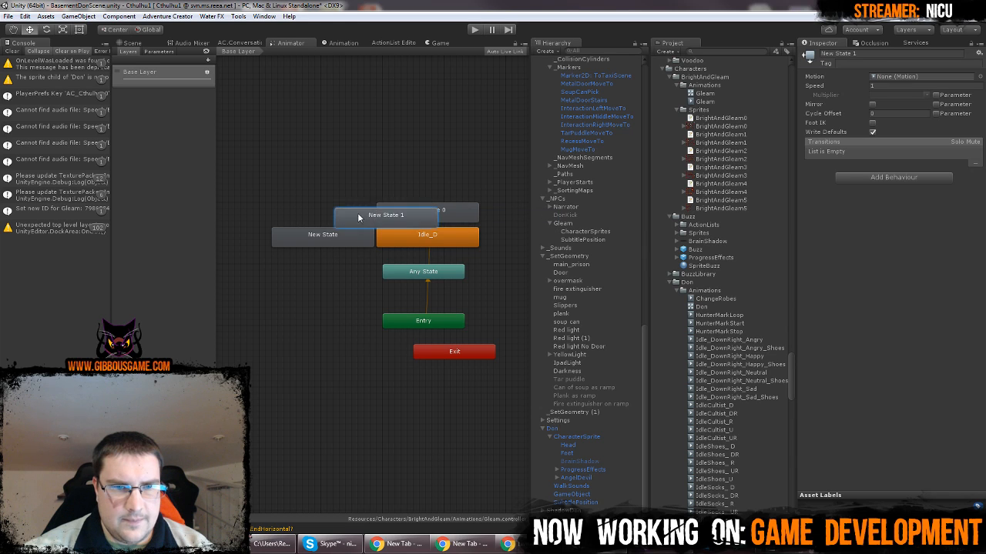
{"action": "left_click_drag", "start_coordinate": [357, 217], "coordinate": [295, 211]}
Rename the state directly above Idle_D as Idle_U
{"action": "left_click", "coordinate": [404, 213]}
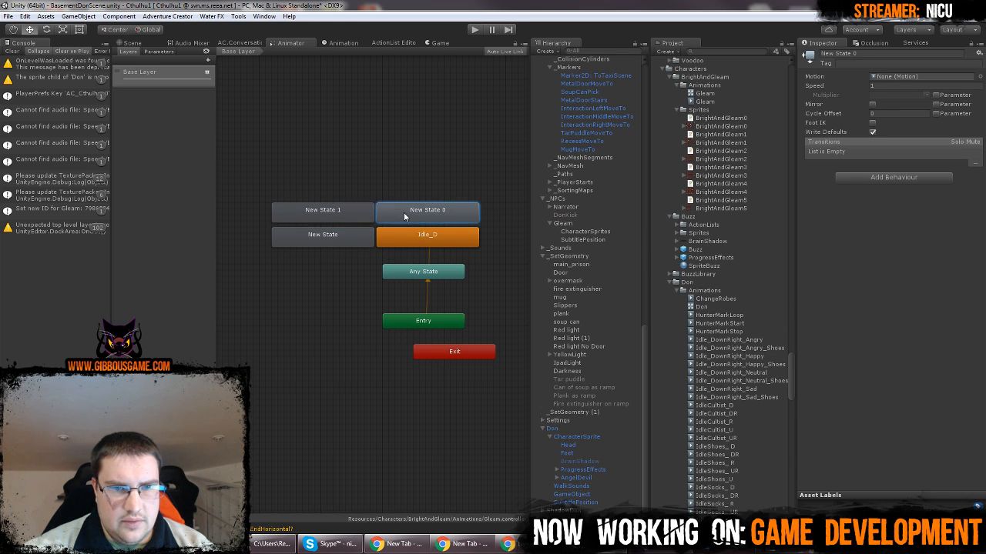
{"action": "left_click", "coordinate": [875, 51]}
{"action": "type", "text": "Idle_U"}
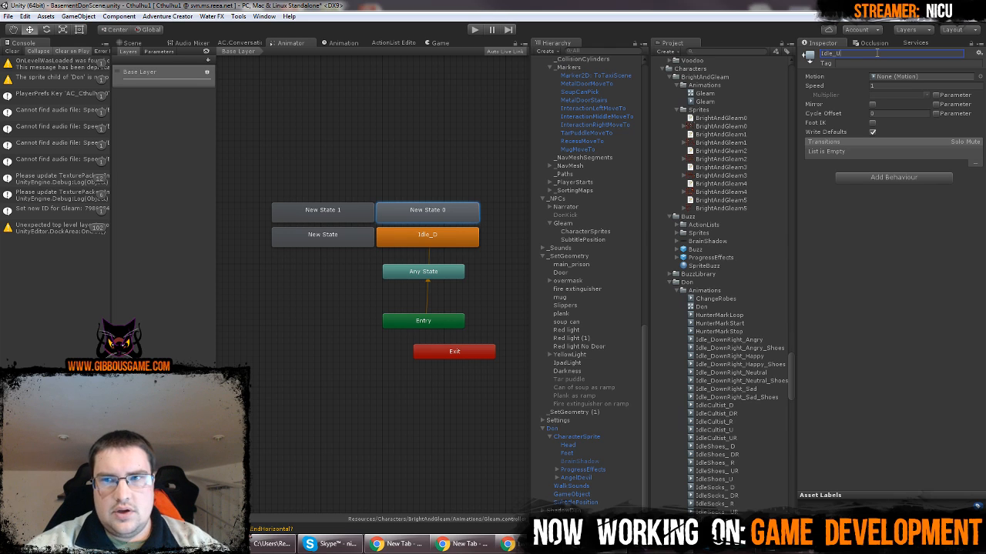
{"action": "key", "text": "Return"}
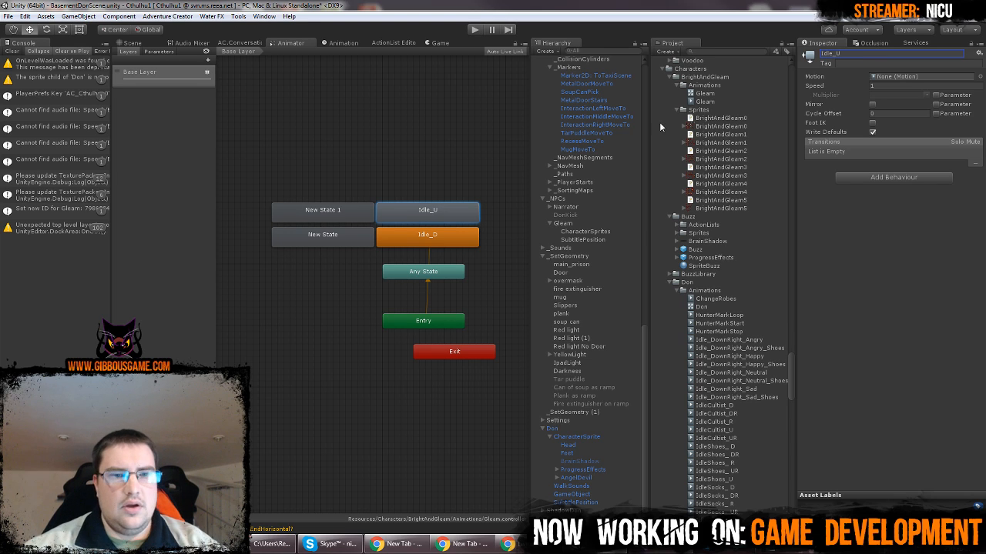
Rename the New State 1 state beside Idle_U as Idle_L
{"action": "left_click", "coordinate": [355, 211]}
{"action": "left_click", "coordinate": [873, 55]}
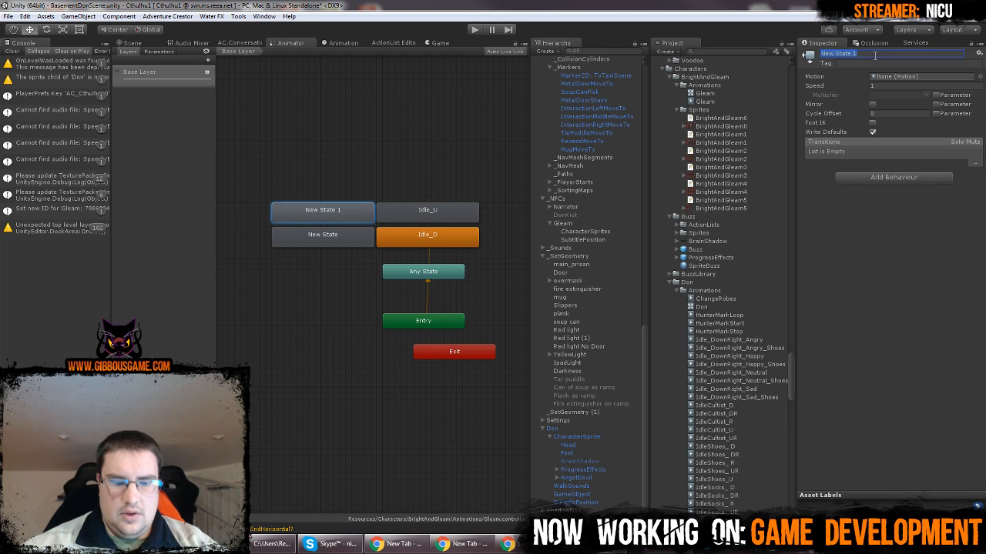
{"action": "type", "text": "Idle_L"}
{"action": "key", "text": "Return"}
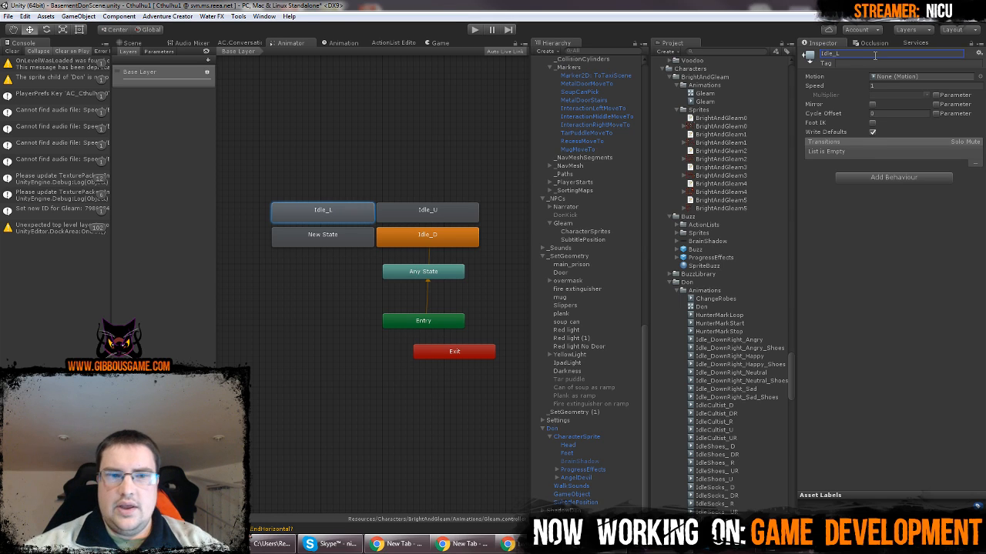
Rename the remaining New State beside Idle_D as Idle_R
{"action": "left_click", "coordinate": [371, 240]}
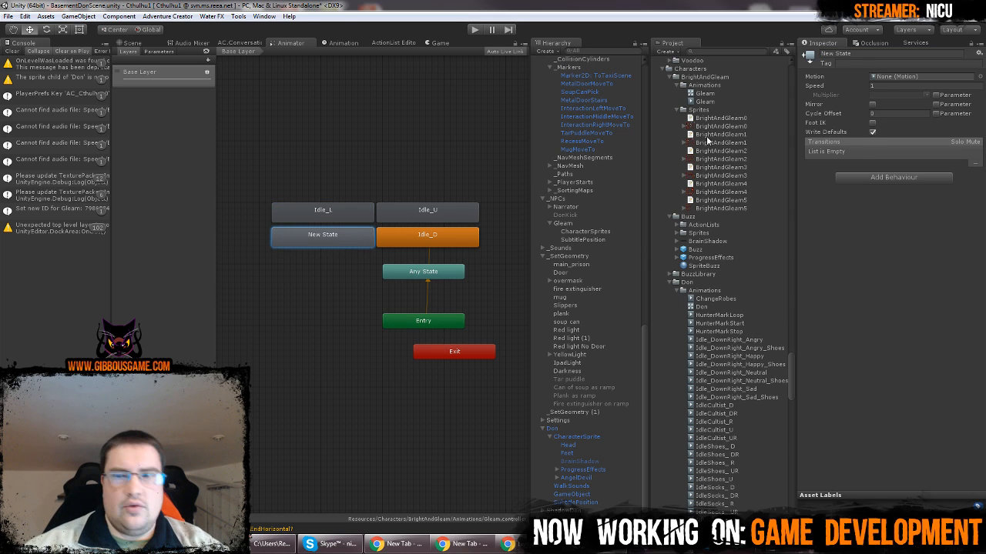
{"action": "left_click", "coordinate": [868, 53]}
{"action": "type", "text": "Idle_"}
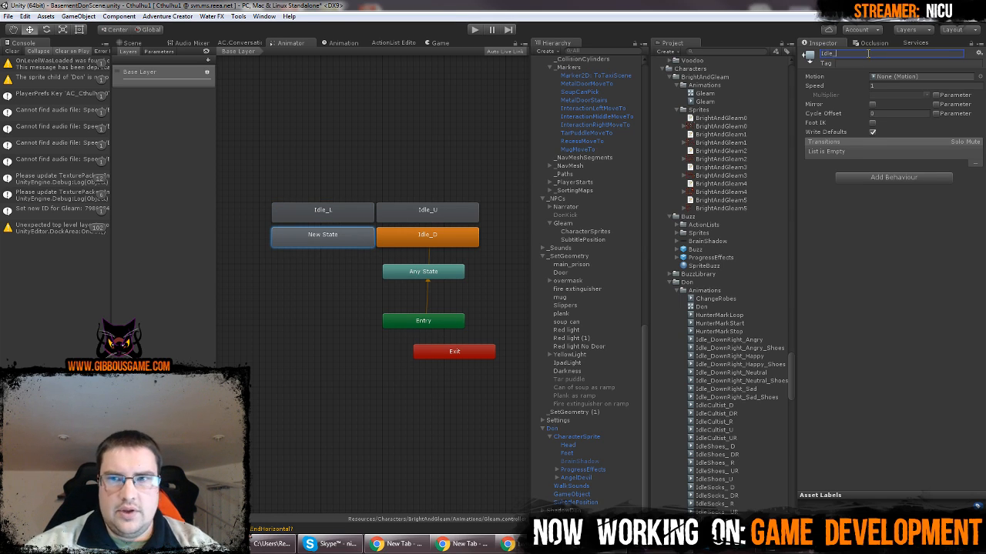
{"action": "type", "text": "R"}
{"action": "key", "text": "Return"}
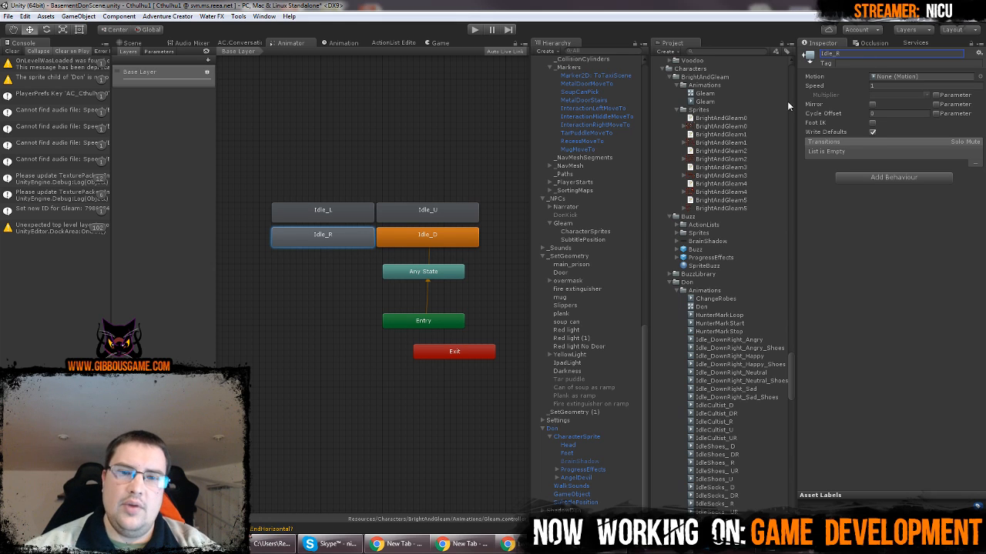
Stack the Entry, Any State and Exit nodes in that order in a column directly below Idle_D
{"action": "left_click_drag", "start_coordinate": [443, 278], "coordinate": [337, 383]}
{"action": "left_click_drag", "start_coordinate": [422, 326], "coordinate": [425, 269]}
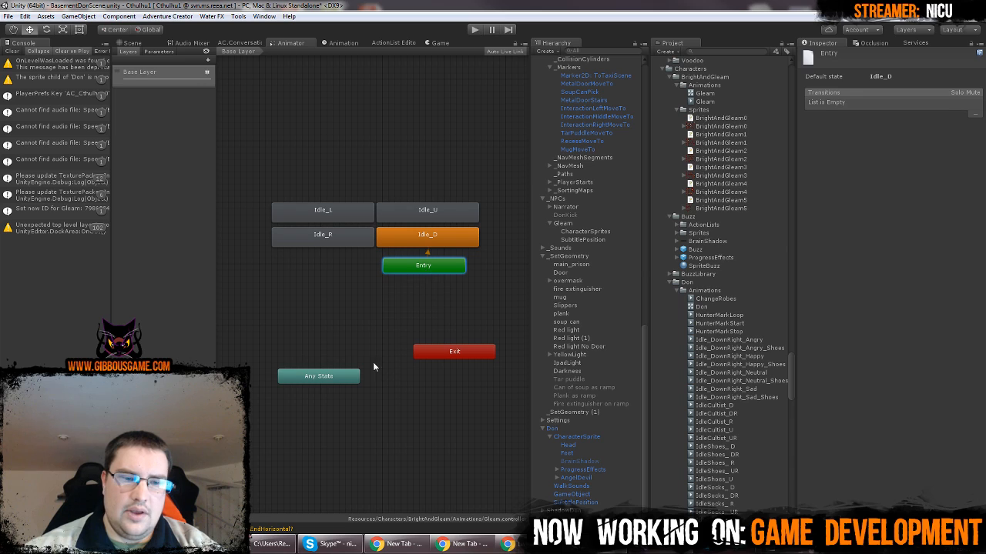
{"action": "left_click_drag", "start_coordinate": [343, 381], "coordinate": [448, 288]}
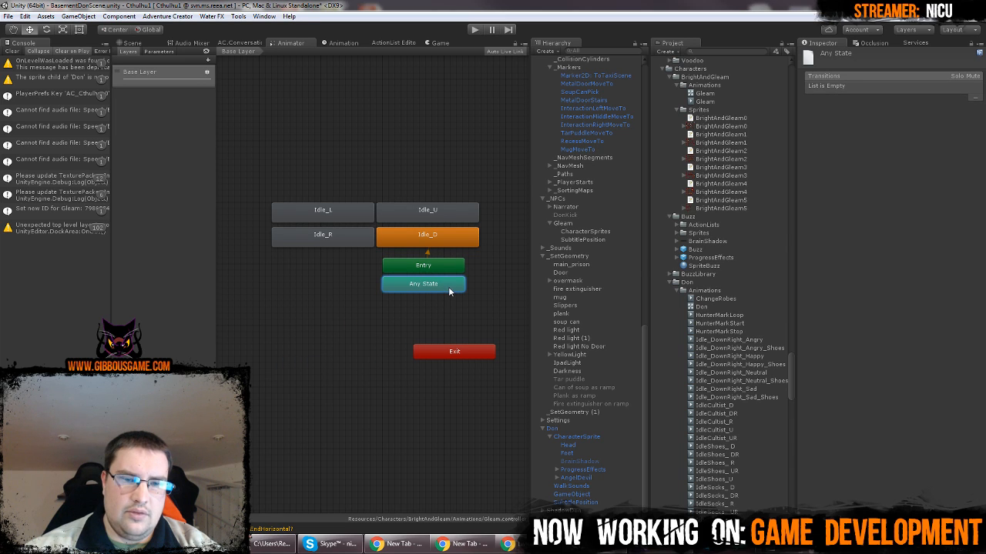
{"action": "left_click_drag", "start_coordinate": [453, 356], "coordinate": [423, 306]}
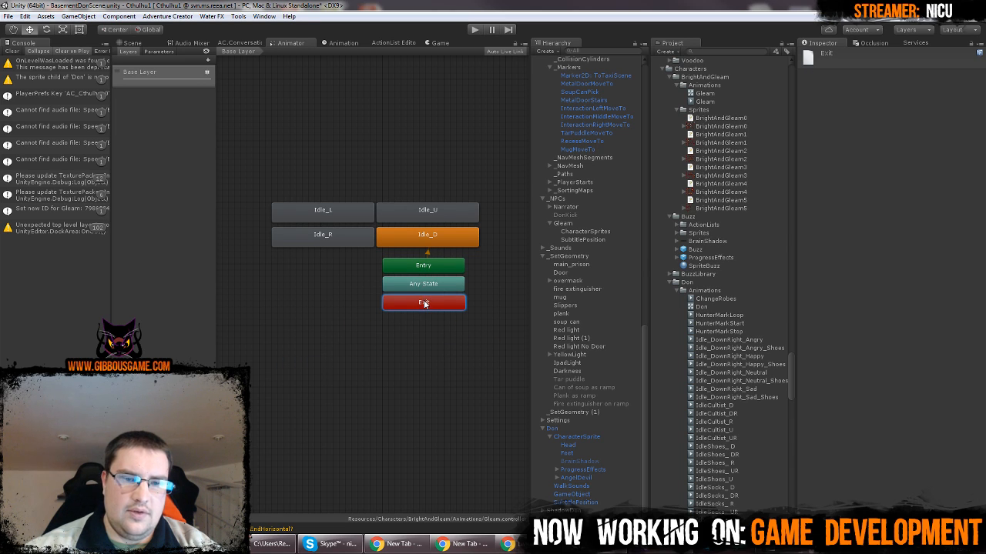
{"action": "left_click", "coordinate": [417, 329]}
Rename the Gleam animation clip in the BrightAndGleam Animations folder as GleamIdle
{"action": "left_click", "coordinate": [451, 232]}
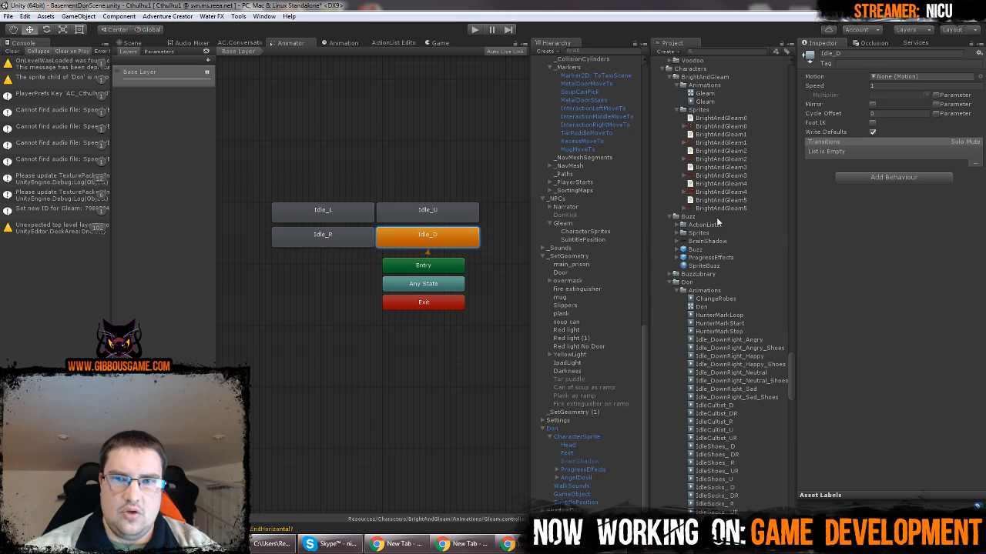
{"action": "left_click", "coordinate": [726, 102]}
{"action": "key", "text": "F2"}
{"action": "left_click", "coordinate": [729, 102]}
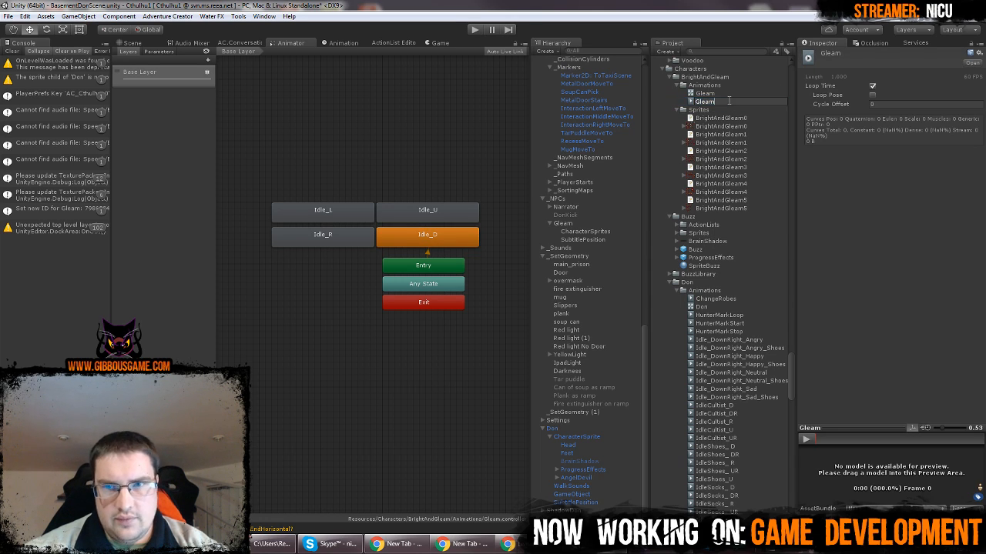
{"action": "type", "text": "Idle"}
{"action": "key", "text": "Return"}
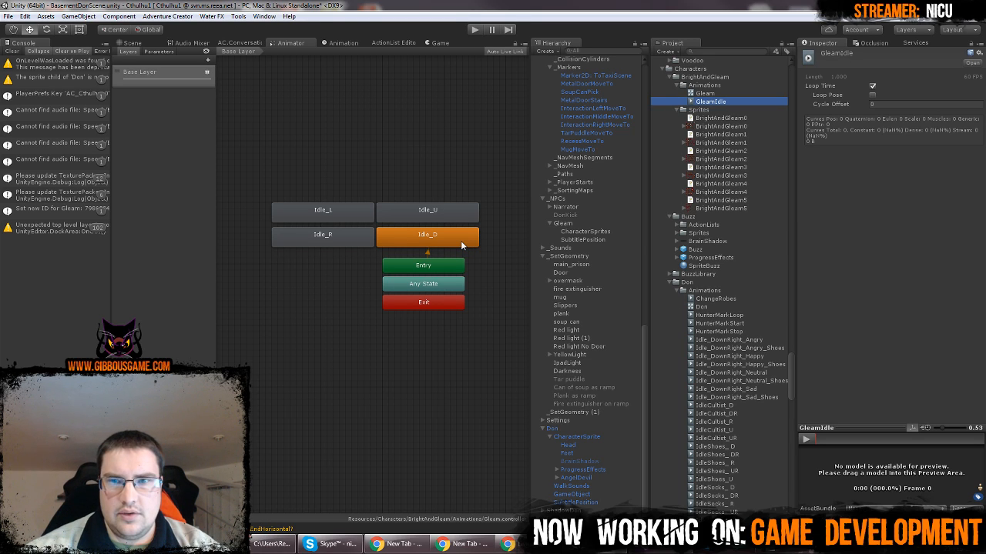
Assign the GleamIdle clip as the motion of the Idle_D state
{"action": "left_click", "coordinate": [706, 95]}
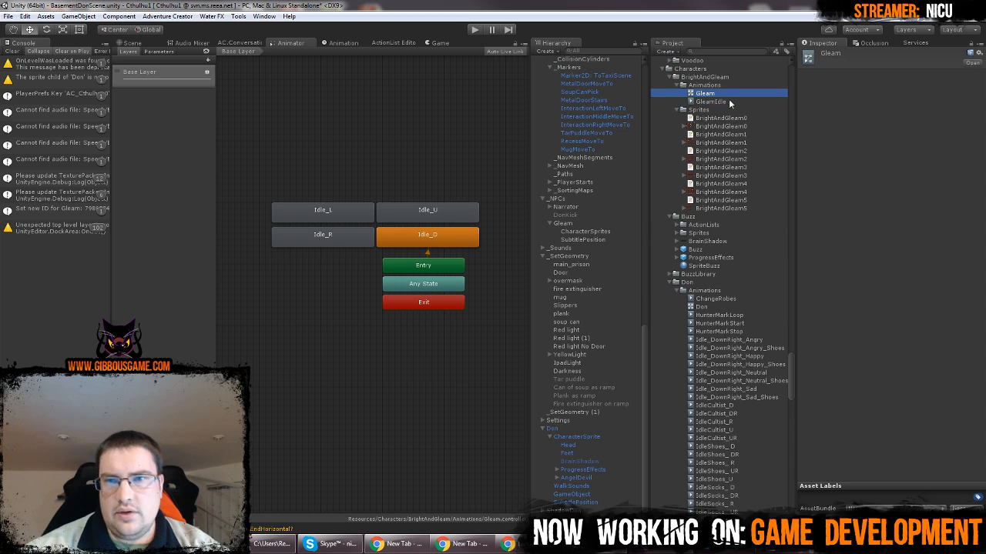
{"action": "left_click", "coordinate": [729, 101]}
{"action": "left_click", "coordinate": [462, 231]}
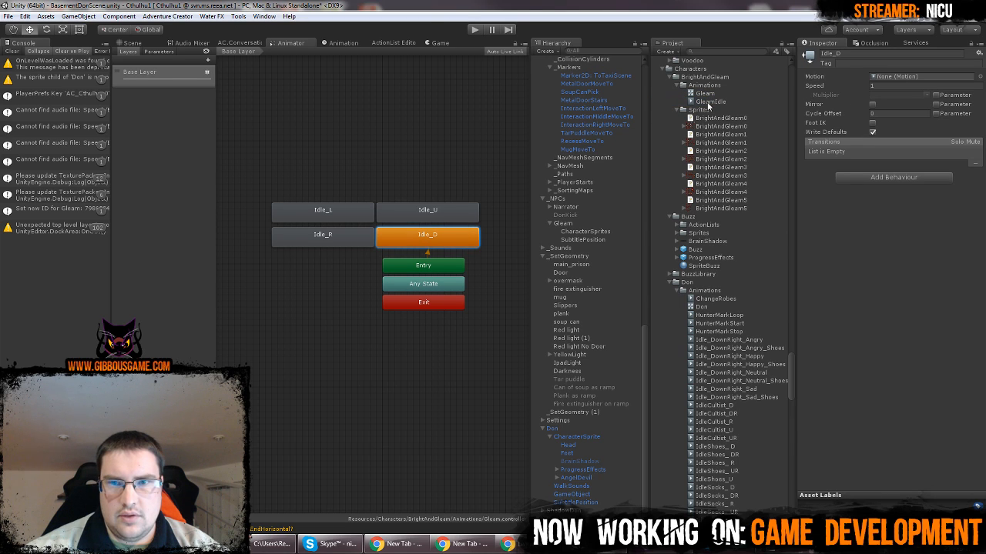
{"action": "left_click_drag", "start_coordinate": [710, 101], "coordinate": [891, 88]}
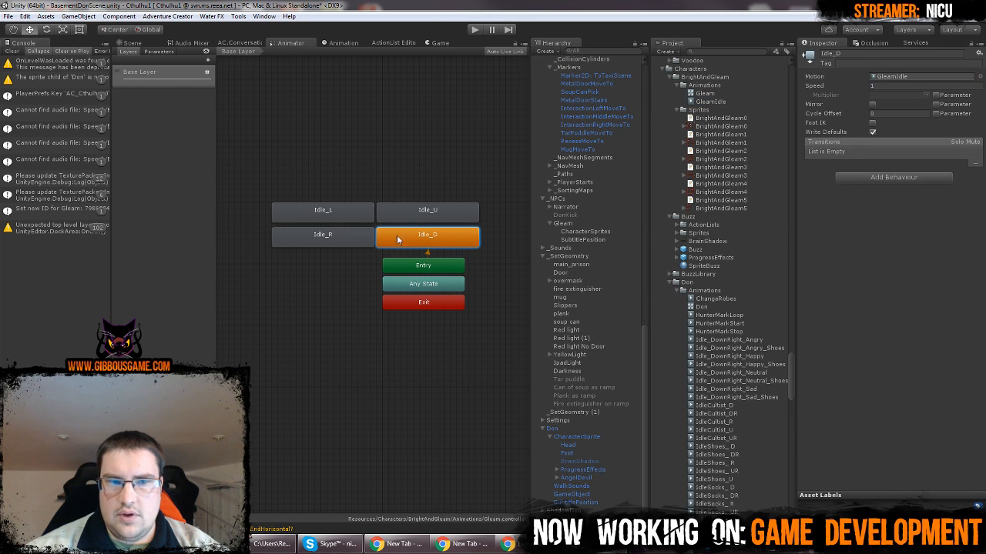
Assign the GleamIdle clip as the motion of the Idle_U, Idle_L and Idle_R states
{"action": "left_click", "coordinate": [418, 214]}
{"action": "left_click_drag", "start_coordinate": [712, 102], "coordinate": [885, 83]}
{"action": "left_click", "coordinate": [327, 216]}
{"action": "left_click_drag", "start_coordinate": [723, 103], "coordinate": [886, 79]}
{"action": "left_click", "coordinate": [336, 233]}
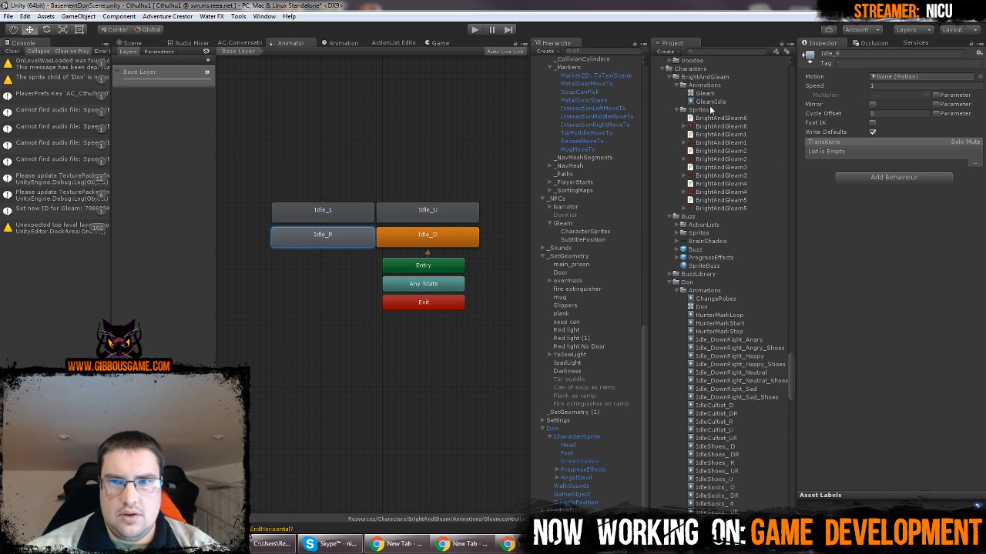
{"action": "left_click_drag", "start_coordinate": [712, 103], "coordinate": [877, 80]}
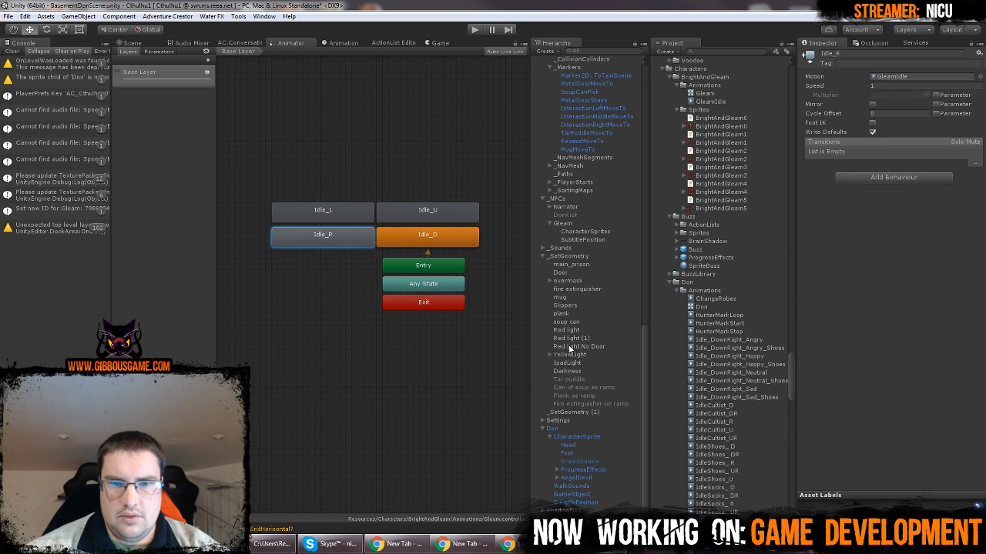
Set the GleamIdle clip's sample rate to 24 for Gleam's CharacterSprites object
{"action": "left_click", "coordinate": [600, 232]}
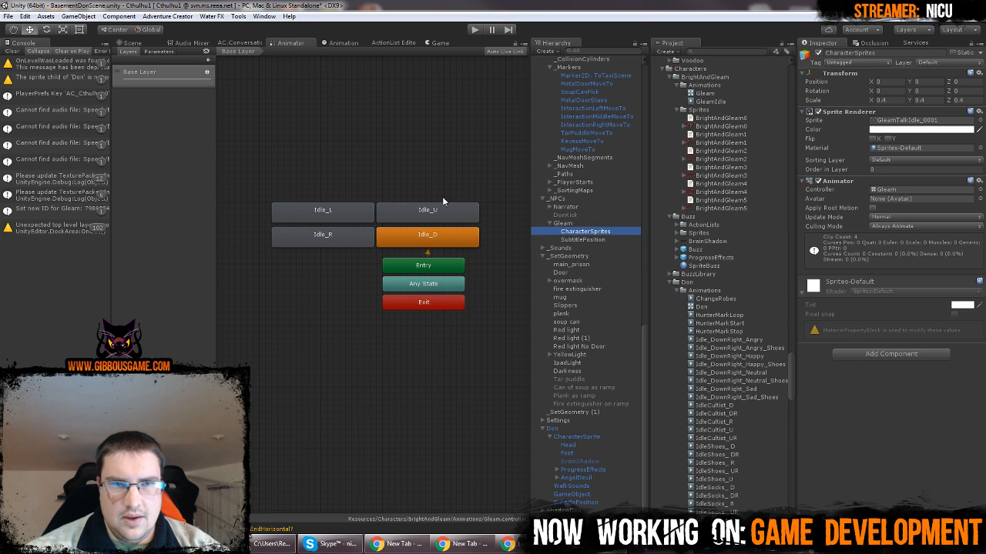
{"action": "left_click", "coordinate": [343, 43]}
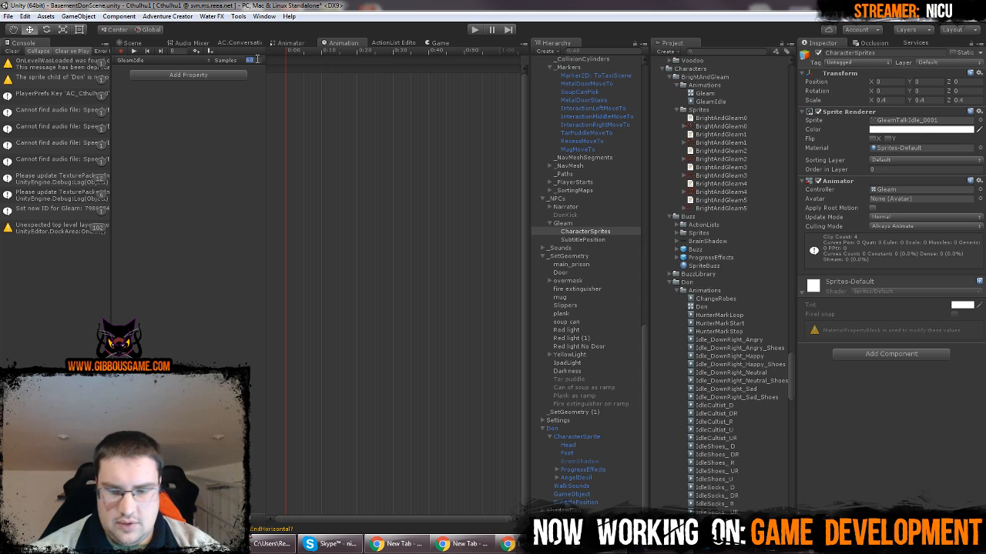
{"action": "type", "text": "24"}
Dock the Game view beneath the Scene view and shift Gleam's CharacterSprites object to X position 0.09
{"action": "left_click", "coordinate": [439, 43]}
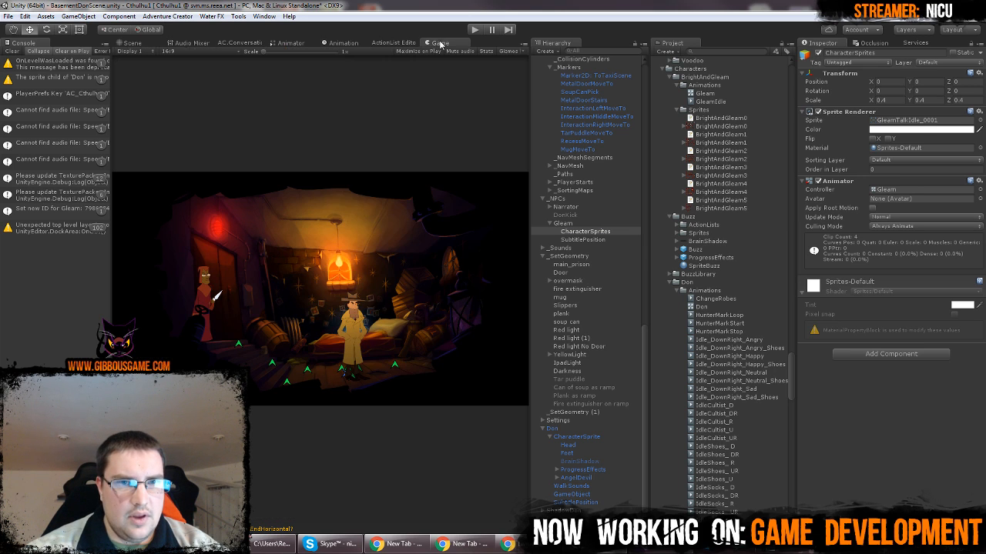
{"action": "left_click_drag", "start_coordinate": [309, 370], "coordinate": [312, 367]}
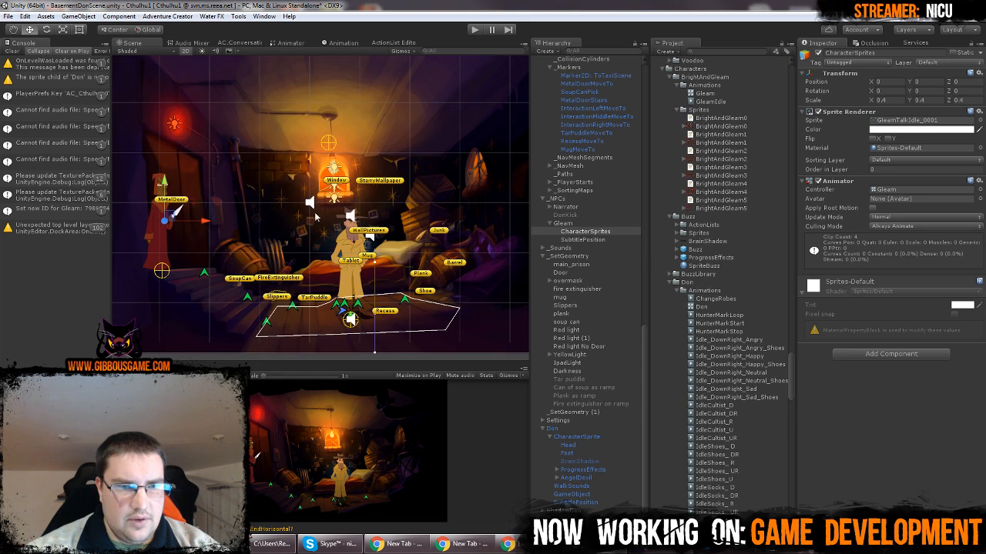
{"action": "left_click_drag", "start_coordinate": [131, 367], "coordinate": [320, 183]}
{"action": "left_click_drag", "start_coordinate": [123, 112], "coordinate": [250, 469]}
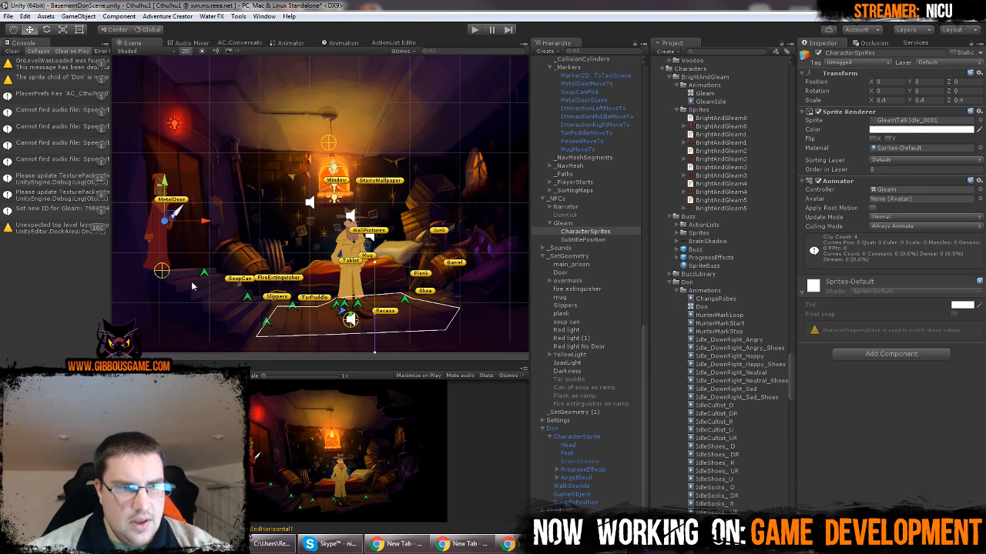
{"action": "mouse_move", "coordinate": [205, 224]}
{"action": "left_mouse_down"}
{"action": "mouse_move", "coordinate": [175, 224]}
{"action": "mouse_move", "coordinate": [210, 224]}
{"action": "left_mouse_up"}
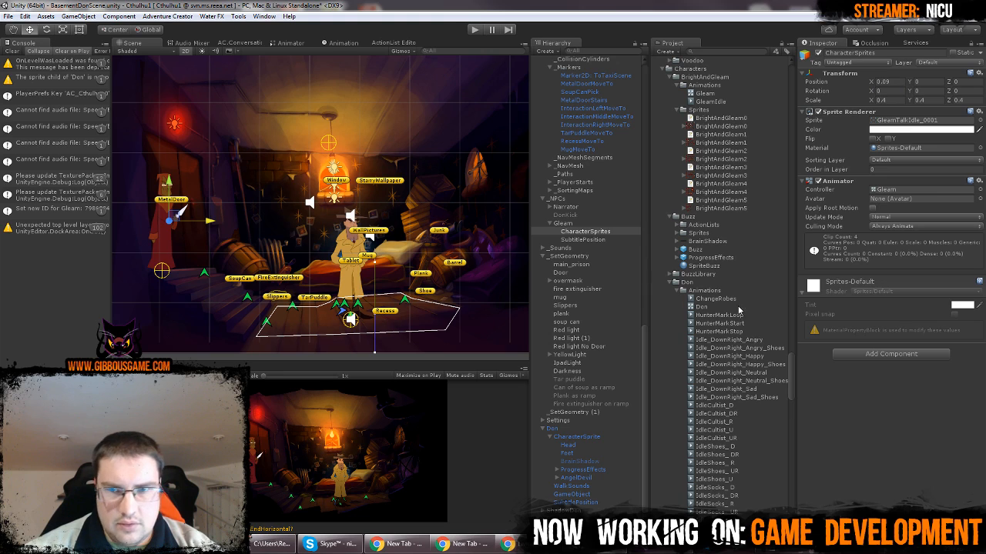
Show the GleamIdle clip's timeline and search the project assets for "gleam" to find the GleamTalkIdle sprites
{"action": "left_click", "coordinate": [339, 43]}
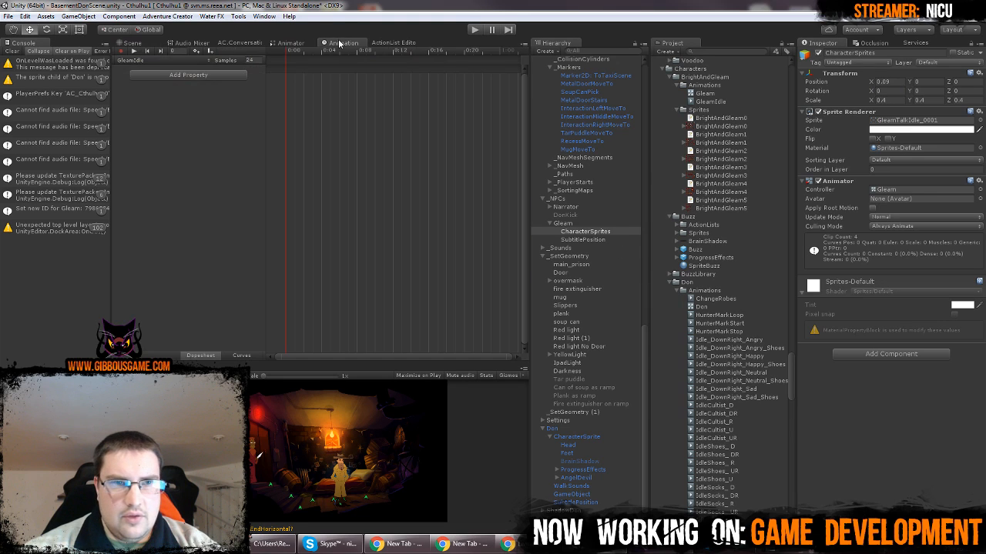
{"action": "left_click", "coordinate": [732, 50]}
{"action": "type", "text": "gleam"}
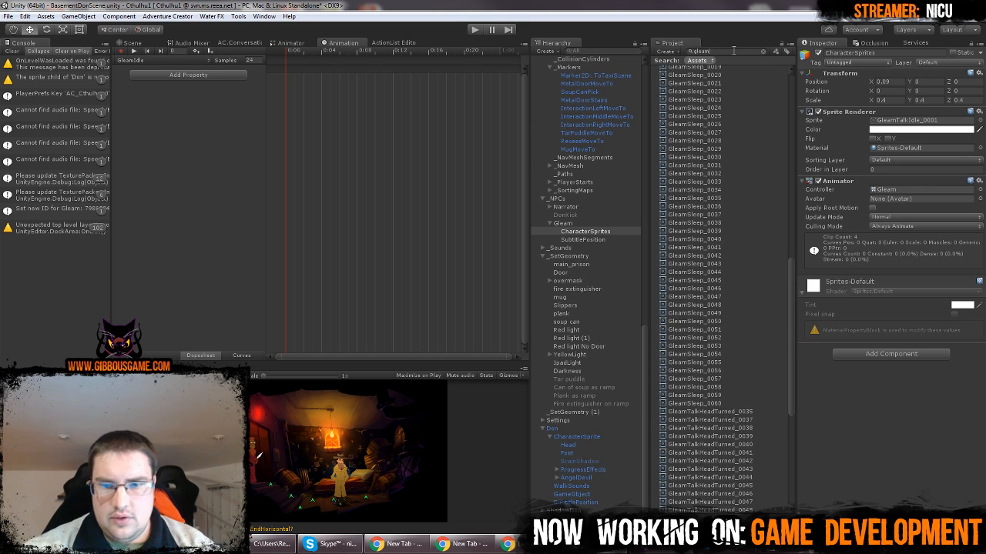
{"action": "scroll", "coordinate": [724, 347], "scroll_direction": "down", "scroll_amount": 10}
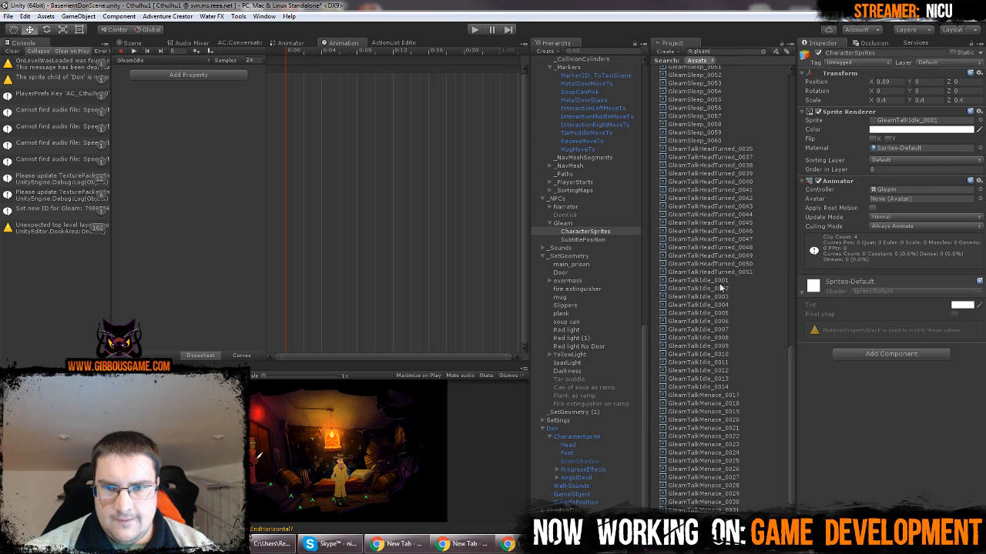
Add the sprites GleamTalkIdle_0001 to GleamTalkIdle_0014 as consecutive keyframes in the GleamIdle clip
{"action": "left_click", "coordinate": [697, 280]}
{"action": "left_click", "coordinate": [723, 379]}
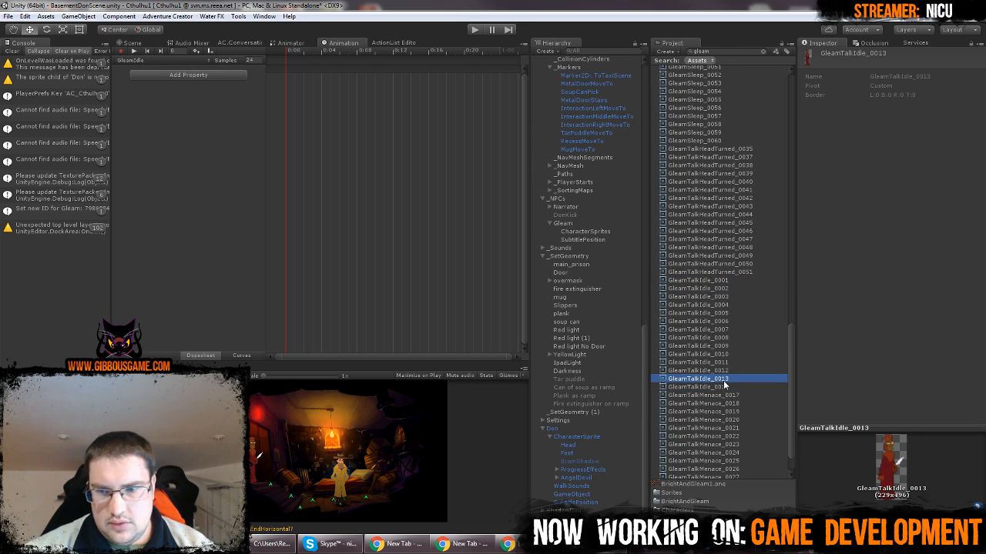
{"action": "key", "text": "Down"}
{"action": "key", "text": "Up"}
{"action": "key", "text": "Up"}
{"action": "key", "text": "Up"}
{"action": "key", "text": "Up"}
{"action": "key", "text": "Up"}
{"action": "key", "text": "Up"}
{"action": "key", "text": "Up"}
{"action": "key", "text": "Up"}
{"action": "key", "text": "Up"}
{"action": "key", "text": "Up"}
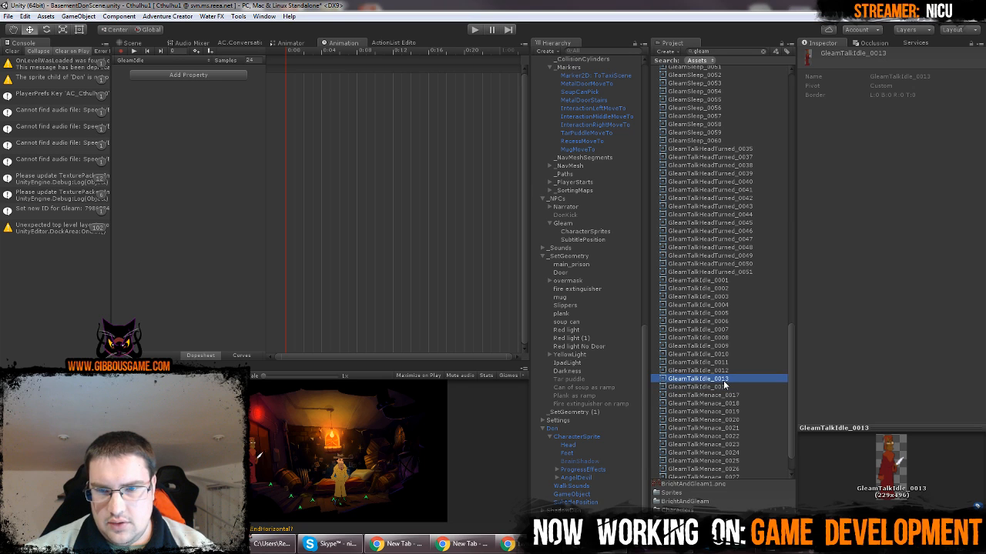
{"action": "key", "text": "Up"}
{"action": "key", "text": "Up"}
{"action": "key", "text": "Up"}
{"action": "key", "text": "shift+Down"}
{"action": "key", "text": "shift+Down"}
{"action": "key", "text": "shift+Down"}
{"action": "key", "text": "shift+Down"}
{"action": "key", "text": "shift+Down"}
{"action": "key", "text": "shift+Down"}
{"action": "key", "text": "shift+Down"}
{"action": "key", "text": "shift+Down"}
{"action": "key", "text": "shift+Down"}
{"action": "key", "text": "shift+Down"}
{"action": "key", "text": "shift+Down"}
{"action": "key", "text": "shift+Down"}
{"action": "key", "text": "shift+Down"}
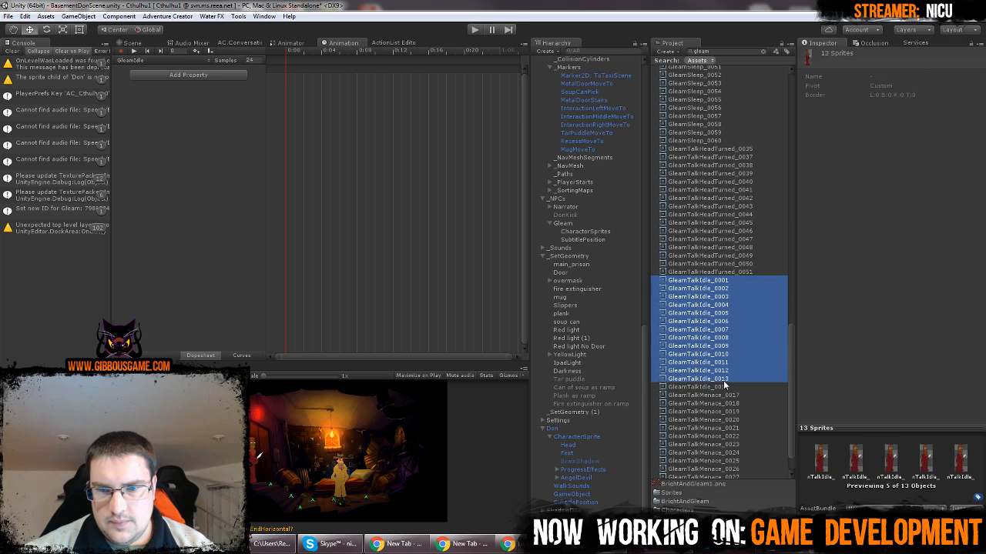
{"action": "left_click_drag", "start_coordinate": [722, 380], "coordinate": [388, 111]}
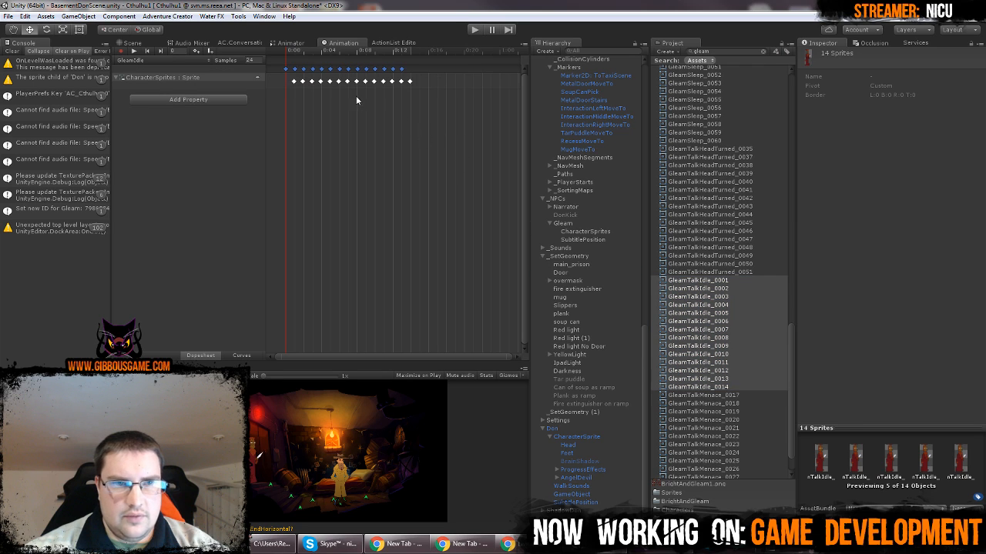
Preview the GleamIdle animation from the start of its keyframes and watch Gleam in the Game view
{"action": "left_click", "coordinate": [291, 50]}
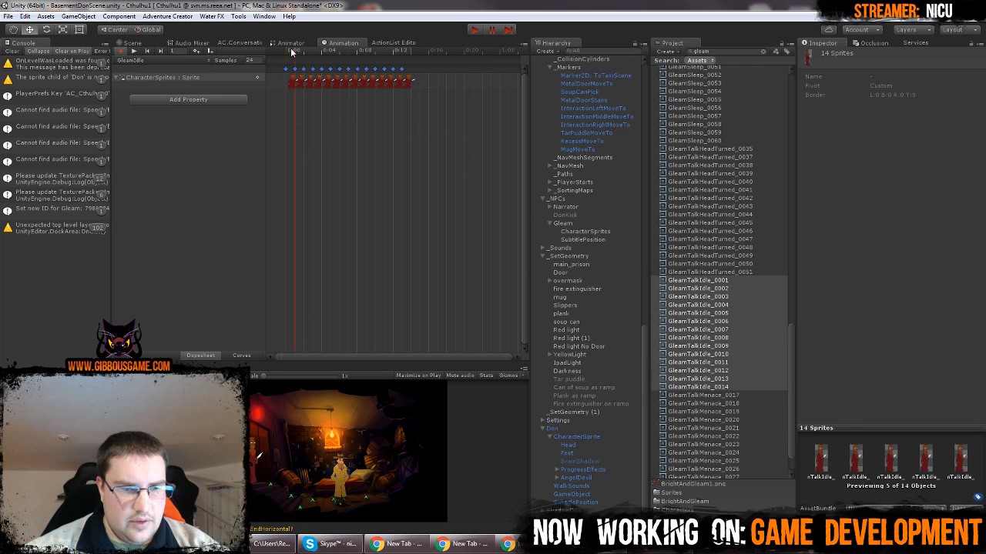
{"action": "left_click", "coordinate": [134, 50]}
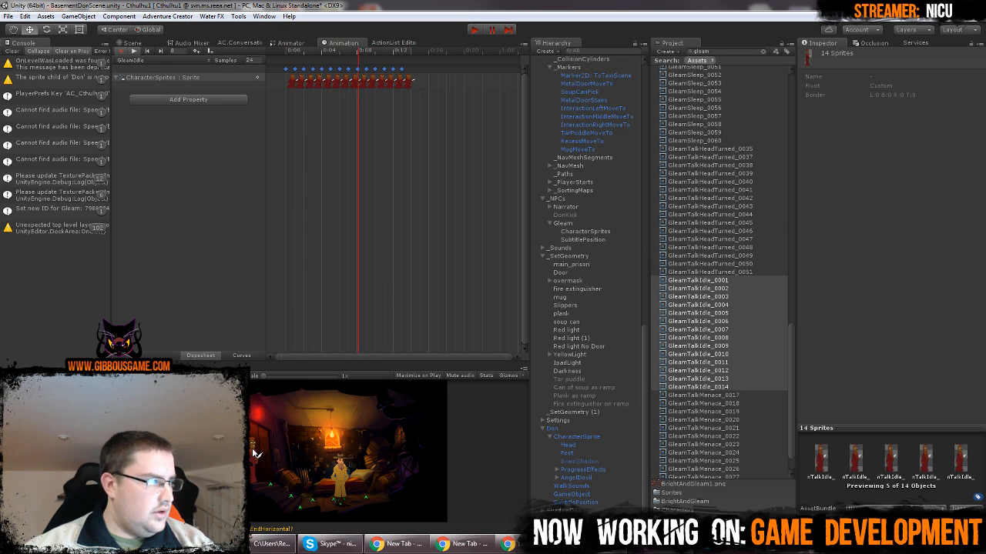
Stop the animation preview, clear the project asset search and collapse the BrightAndGleam0 and BrightAndGleam1 sprite sheets
{"action": "left_click", "coordinate": [375, 163]}
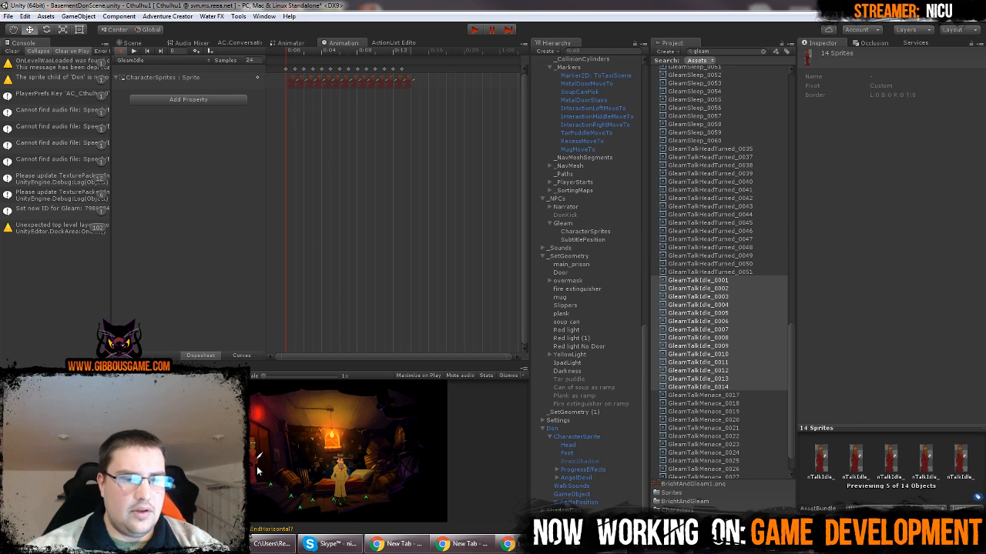
{"action": "left_click", "coordinate": [763, 51]}
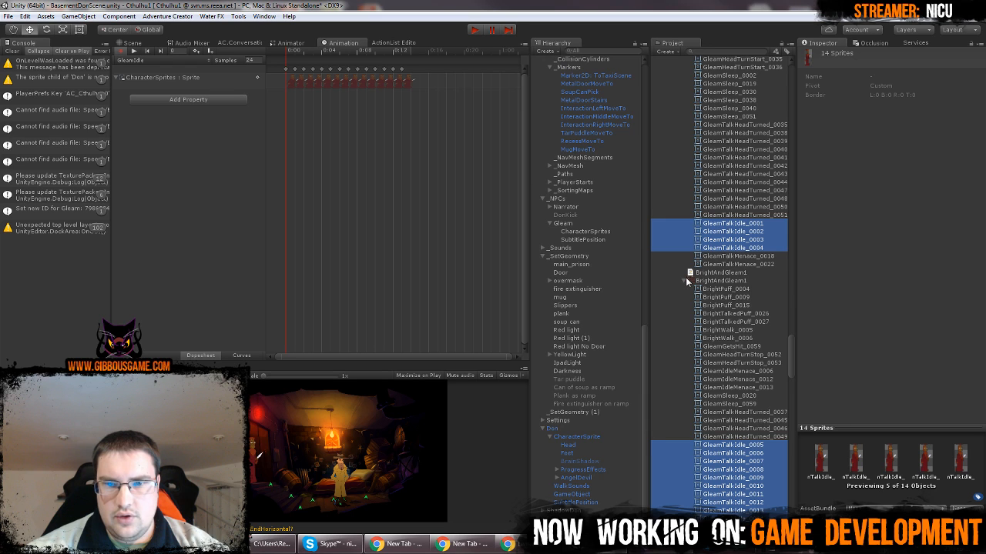
{"action": "left_click", "coordinate": [685, 280]}
{"action": "scroll", "coordinate": [683, 280], "scroll_direction": "up", "scroll_amount": 4}
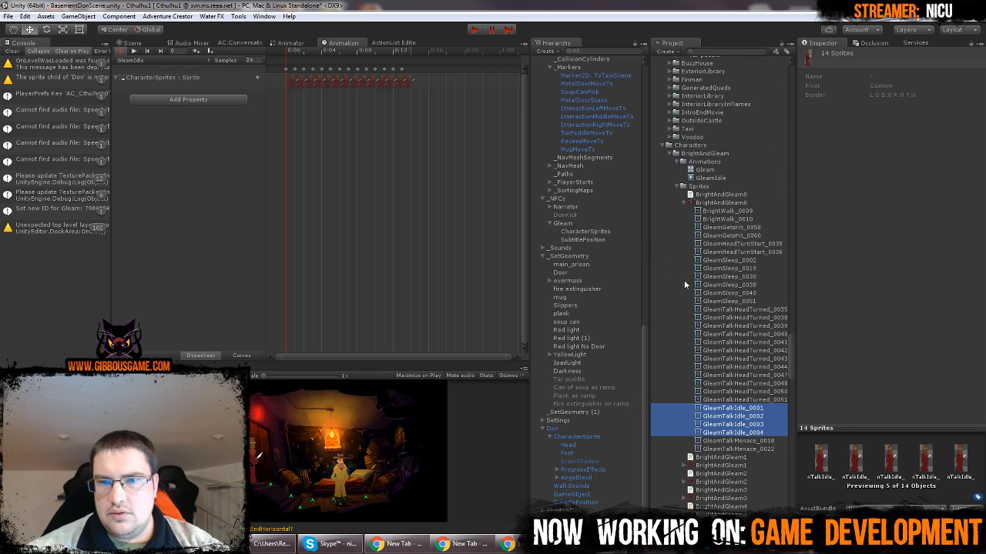
{"action": "left_click", "coordinate": [682, 203]}
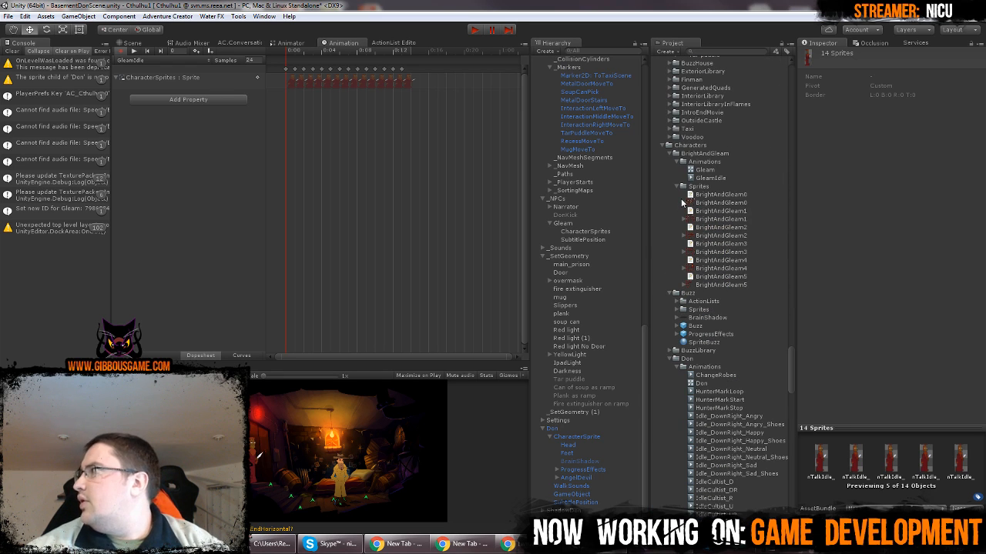
{"action": "left_click", "coordinate": [698, 186]}
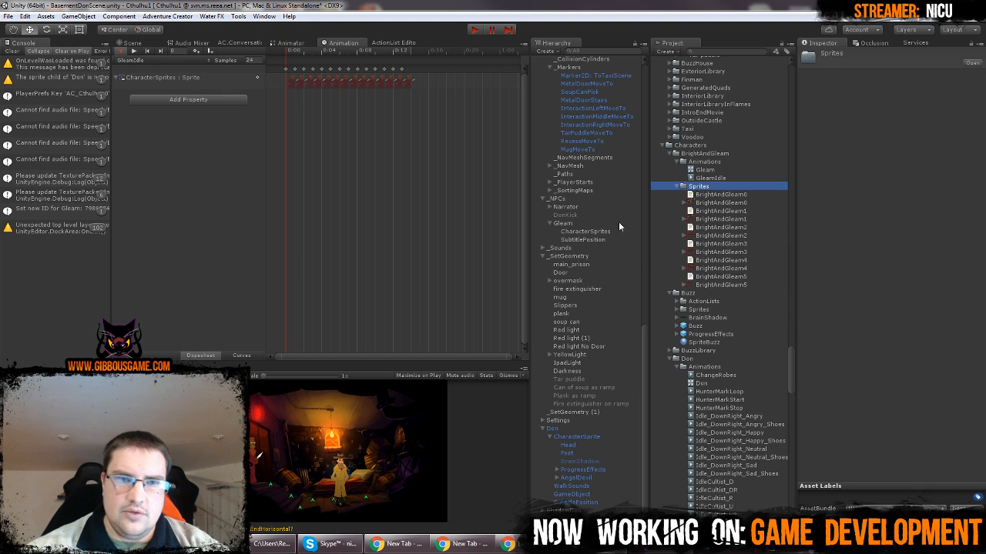
Return to the Scene view with the whole basement room in frame
{"action": "left_click", "coordinate": [365, 166]}
{"action": "left_click", "coordinate": [132, 43]}
{"action": "scroll", "coordinate": [396, 115], "scroll_direction": "down", "scroll_amount": 5}
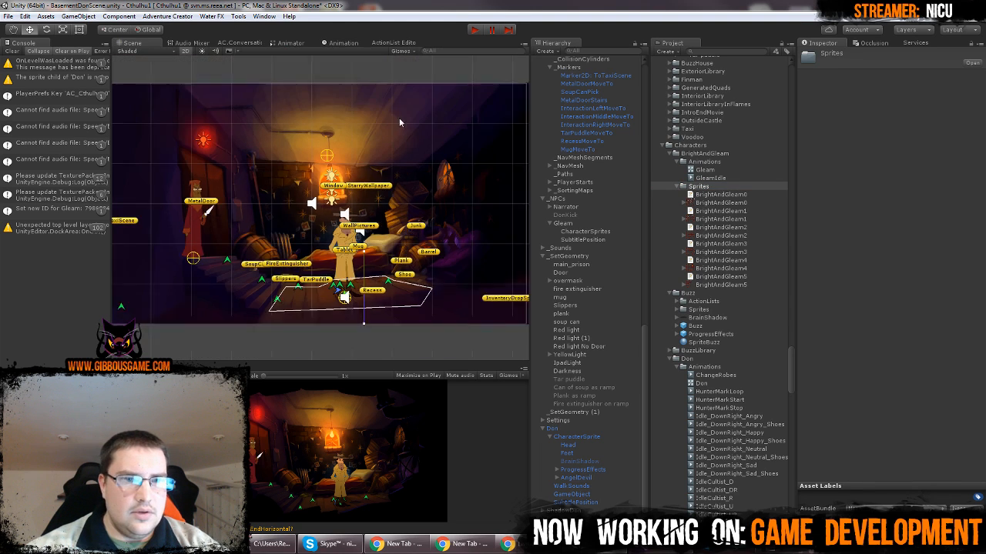
{"action": "scroll", "coordinate": [395, 119], "scroll_direction": "up", "scroll_amount": 2}
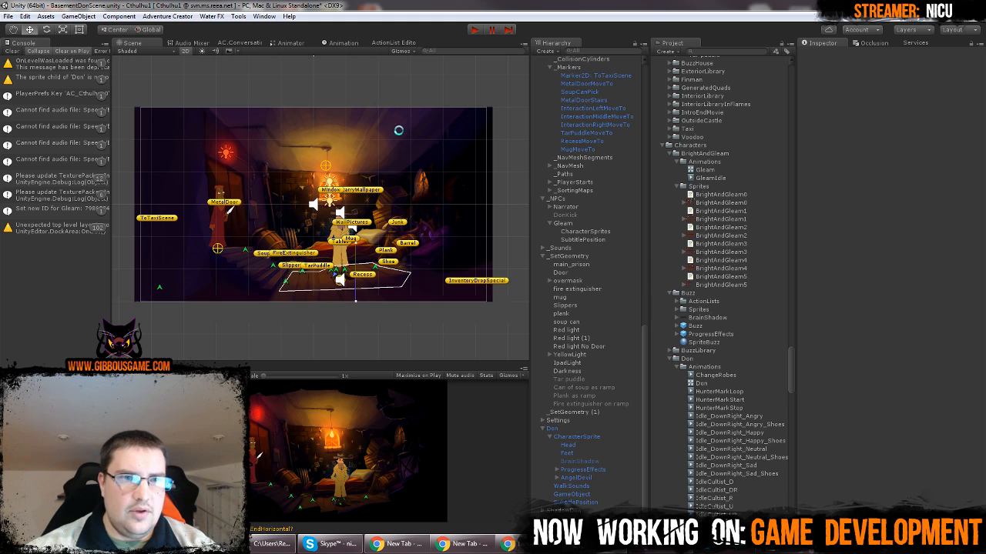
{"action": "mouse_move", "coordinate": [399, 108]}
{"action": "middle_mouse_down"}
{"action": "mouse_move", "coordinate": [414, 100]}
{"action": "mouse_move", "coordinate": [406, 123]}
{"action": "middle_mouse_up"}
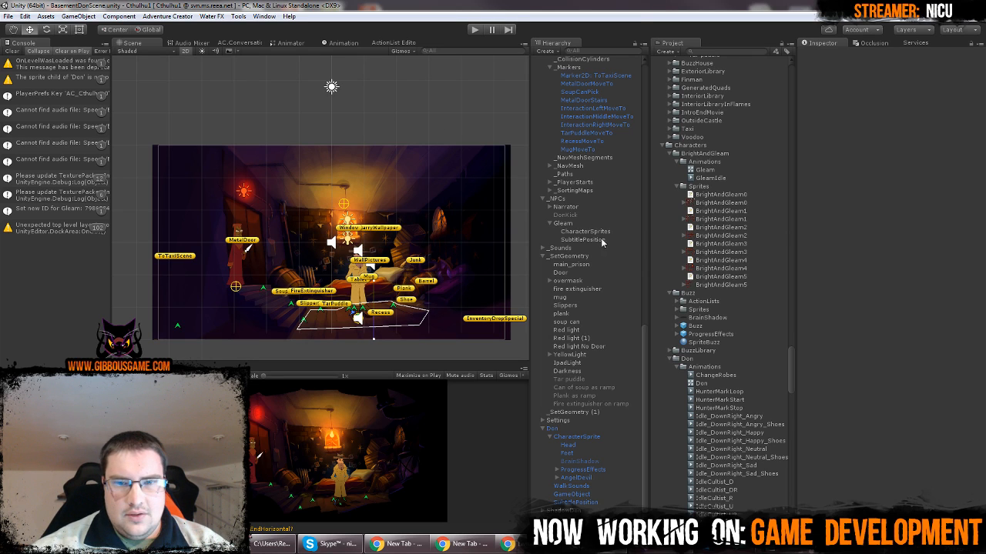
Check the settings of Gleam and its CharacterSprites object, and the Loop Time option of the GleamIdle clip
{"action": "left_click", "coordinate": [574, 224]}
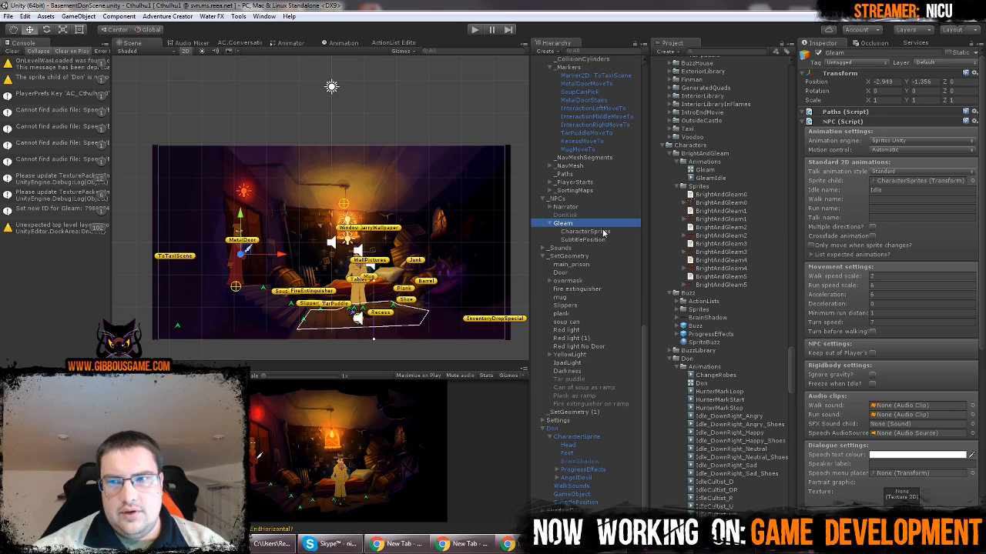
{"action": "left_click", "coordinate": [606, 232]}
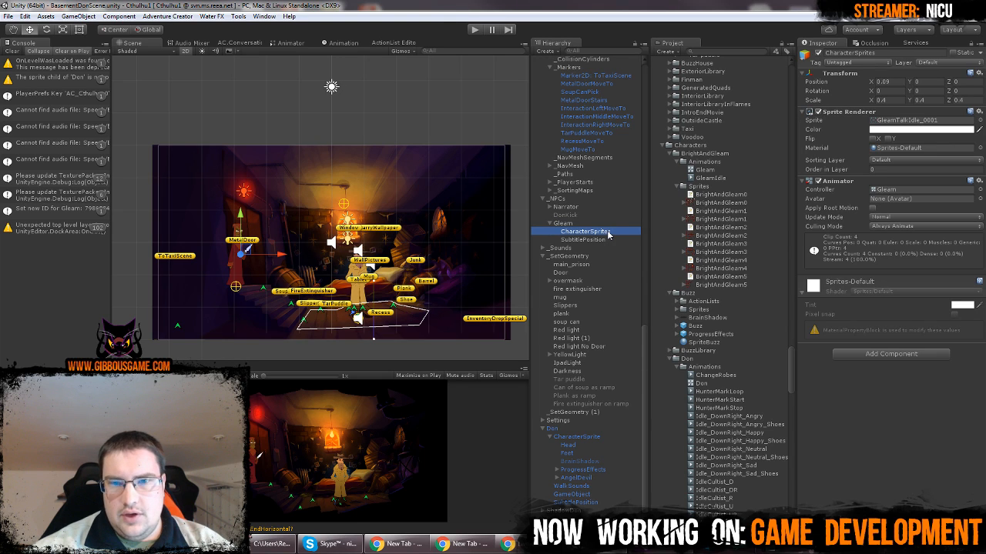
{"action": "left_click", "coordinate": [710, 178]}
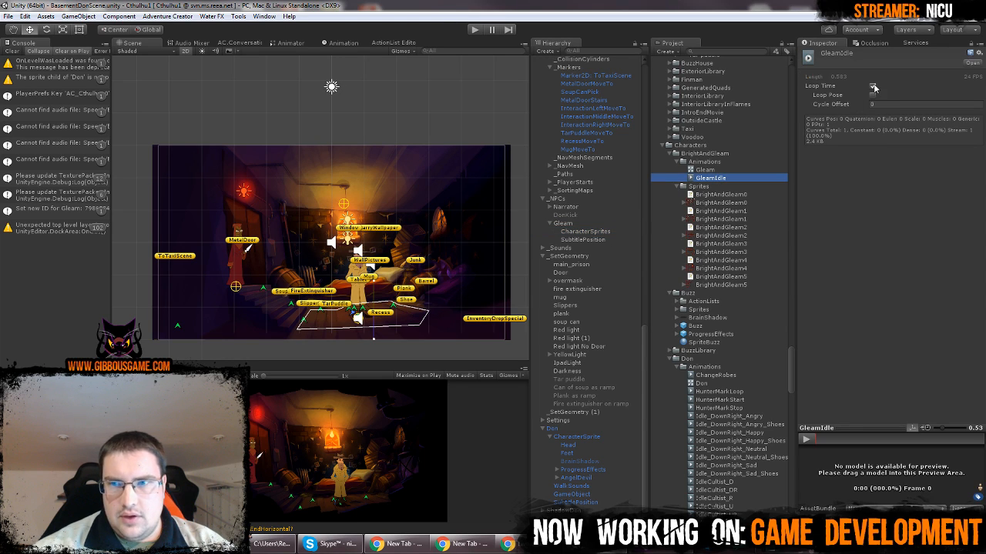
{"action": "left_click", "coordinate": [432, 121]}
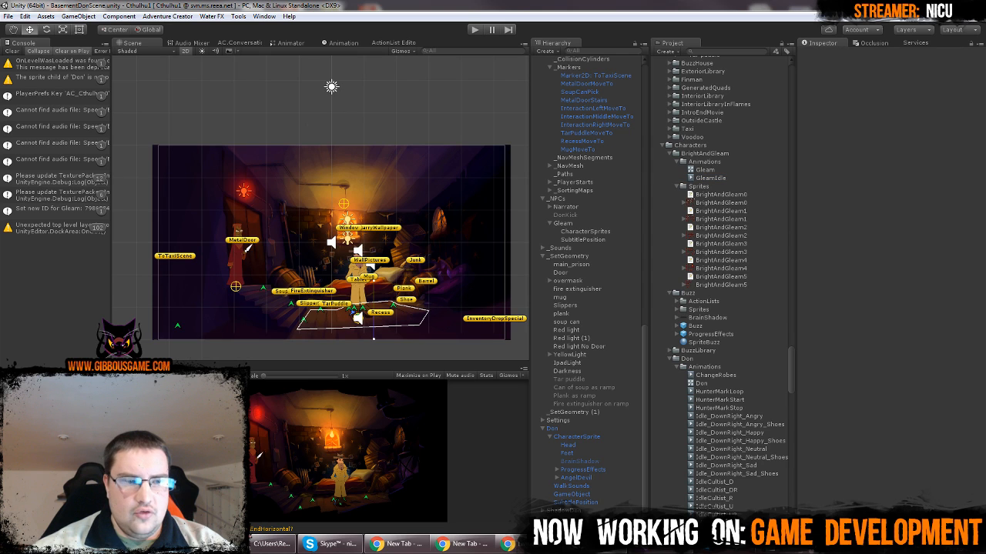
Undock the Game view into a floating window and play-test the basement scene in it at full size
{"action": "left_click_drag", "start_coordinate": [133, 367], "coordinate": [366, 220]}
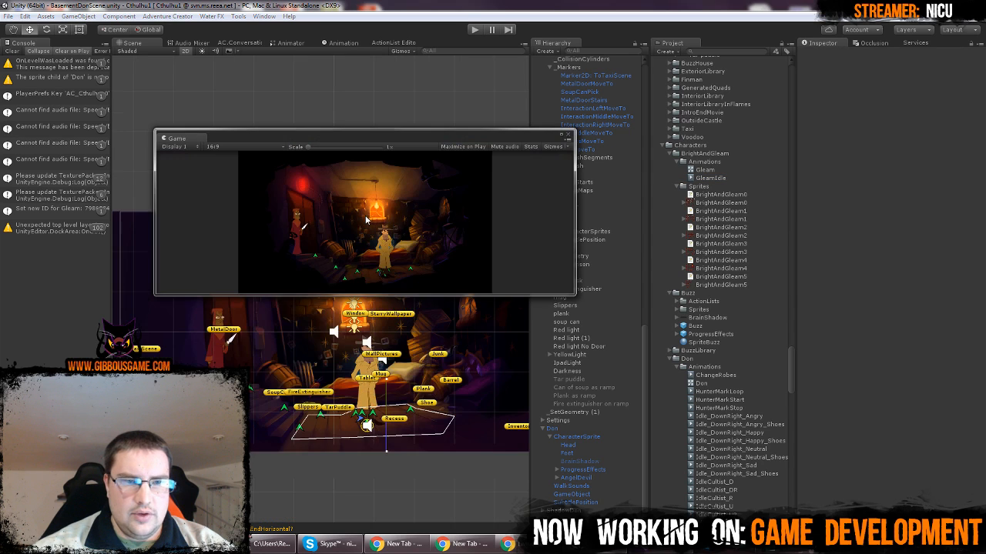
{"action": "left_click", "coordinate": [474, 30]}
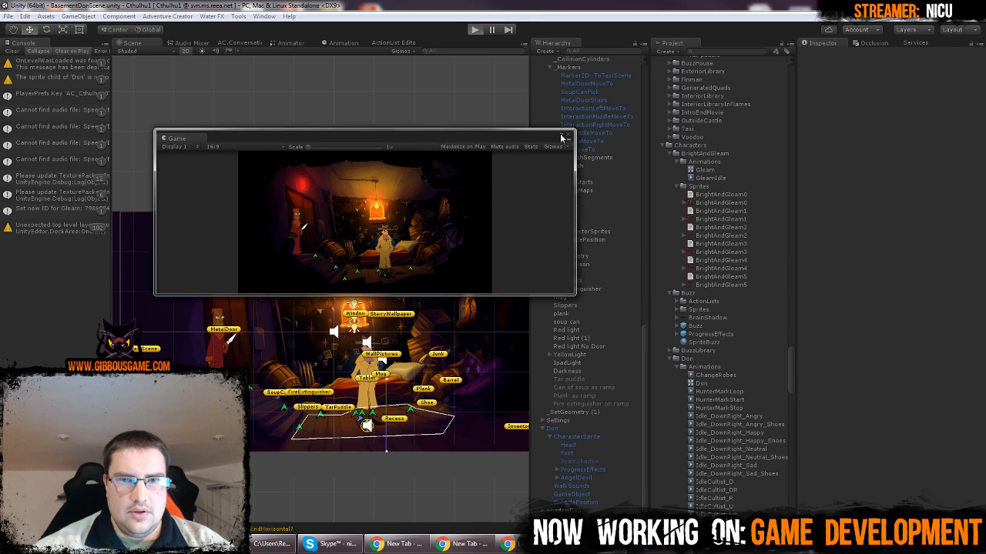
{"action": "left_click", "coordinate": [561, 136]}
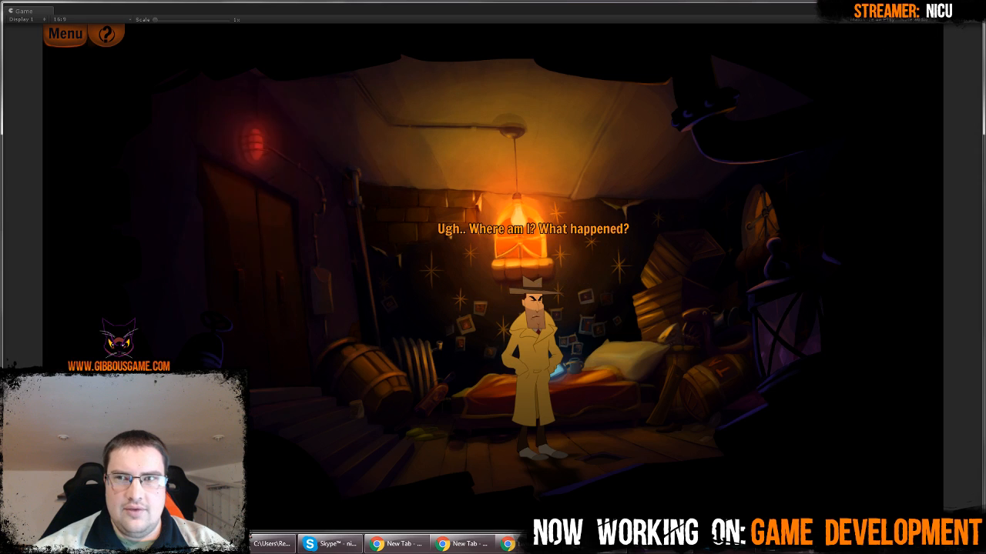
{"action": "left_click", "coordinate": [970, 7]}
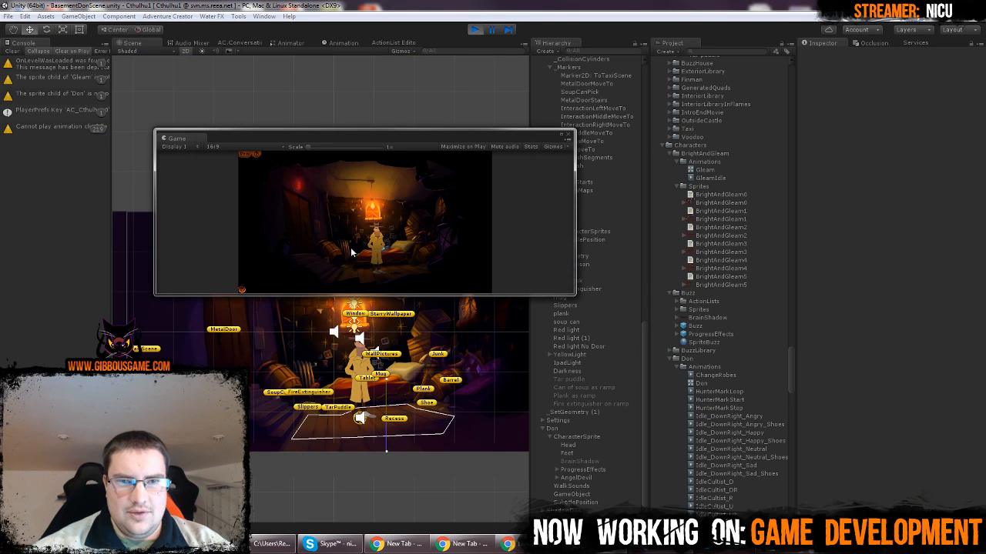
{"action": "left_click", "coordinate": [476, 32]}
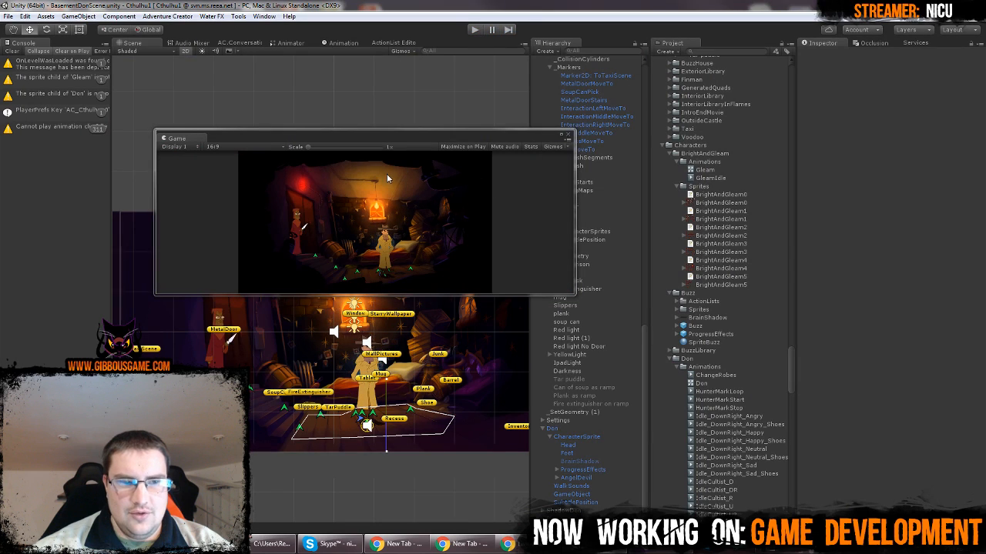
Compare Gleam's NPC and Rigidbody 2D settings with those of the Don player object
{"action": "left_click_drag", "start_coordinate": [473, 134], "coordinate": [474, 336]}
{"action": "left_click", "coordinate": [593, 230]}
{"action": "left_click", "coordinate": [594, 224]}
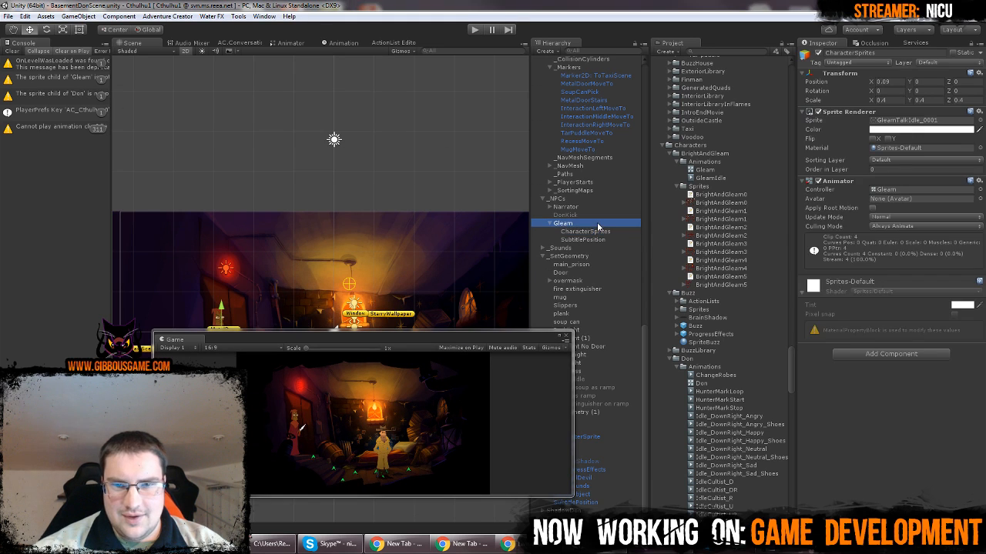
{"action": "scroll", "coordinate": [893, 315], "scroll_direction": "down", "scroll_amount": 10}
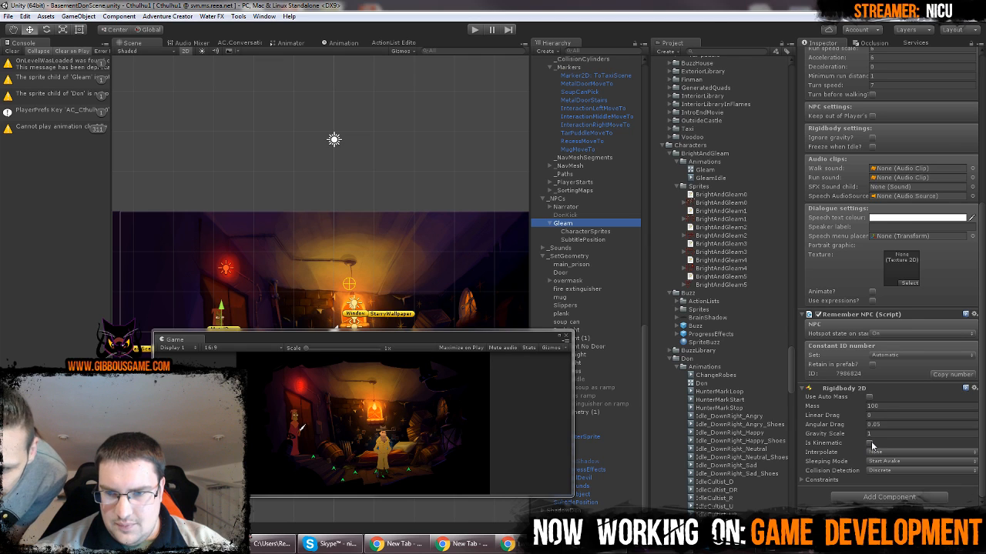
{"action": "left_click_drag", "start_coordinate": [487, 339], "coordinate": [417, 288]}
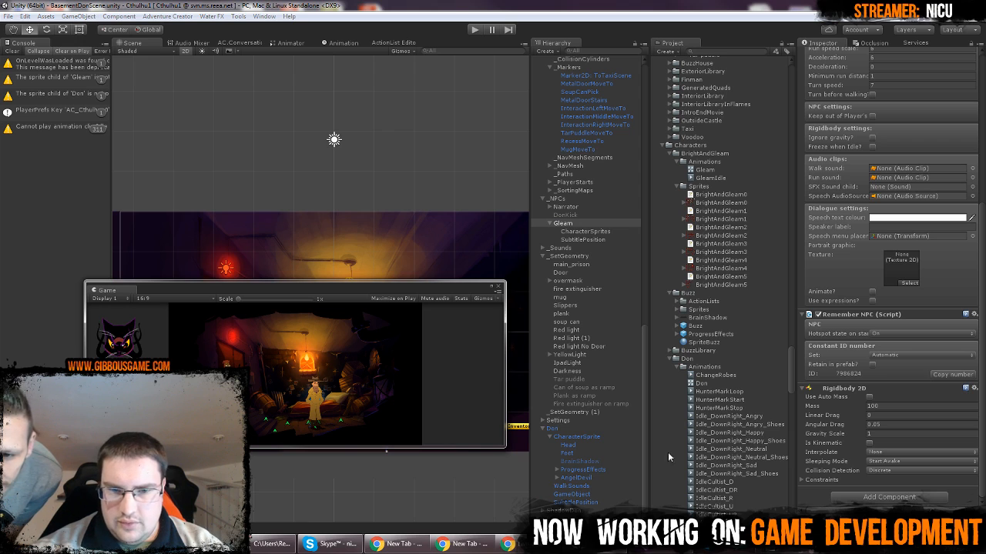
{"action": "left_click", "coordinate": [570, 430]}
{"action": "scroll", "coordinate": [904, 388], "scroll_direction": "down", "scroll_amount": 6}
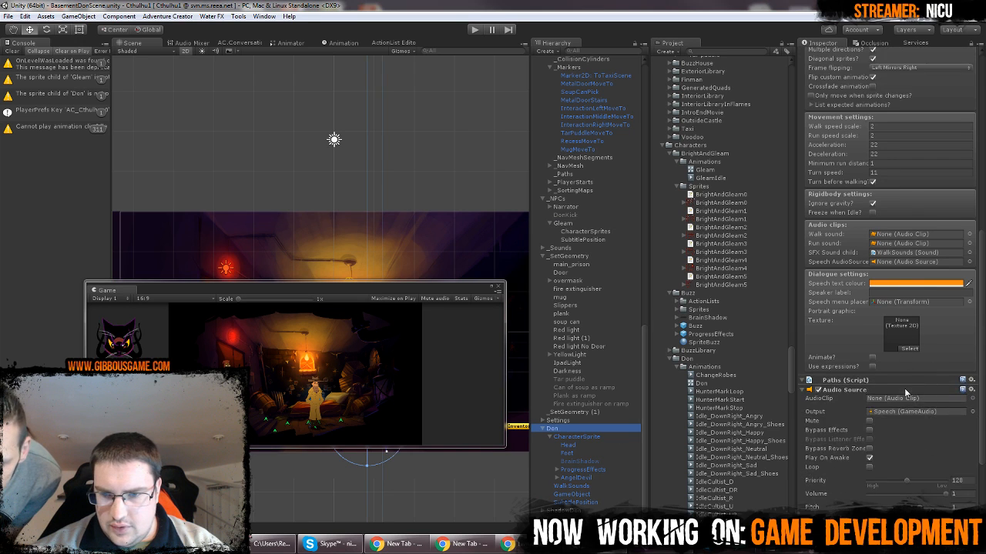
{"action": "scroll", "coordinate": [904, 388], "scroll_direction": "up", "scroll_amount": 6}
{"action": "scroll", "coordinate": [835, 401], "scroll_direction": "up", "scroll_amount": 5}
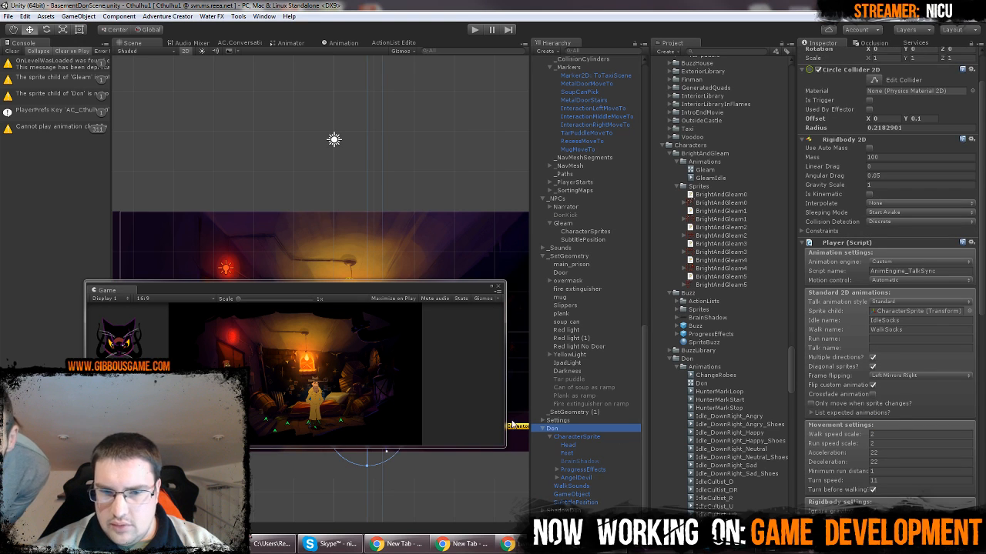
Enable Ignore gravity in the rigidbody settings of Gleam's NPC script
{"action": "left_click", "coordinate": [571, 223]}
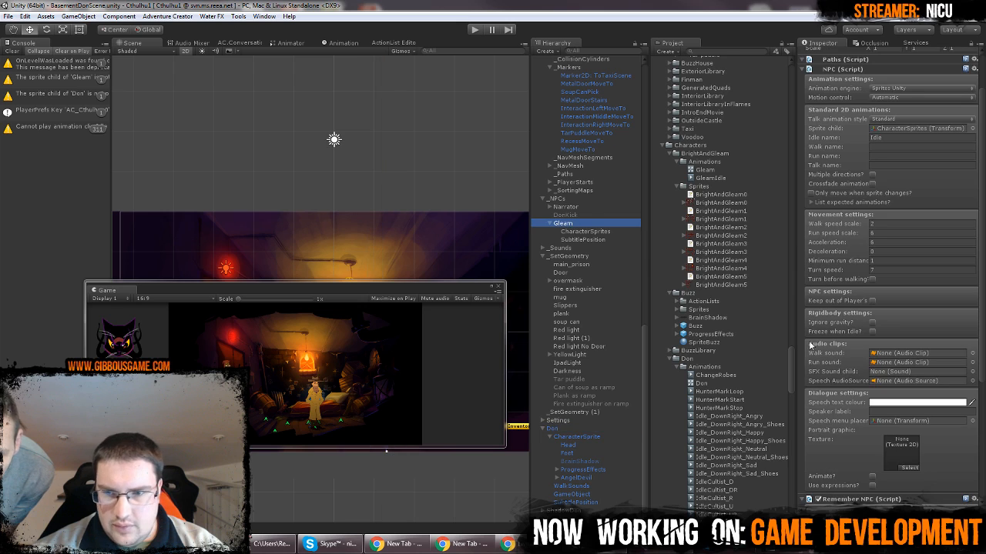
{"action": "left_click", "coordinate": [873, 324]}
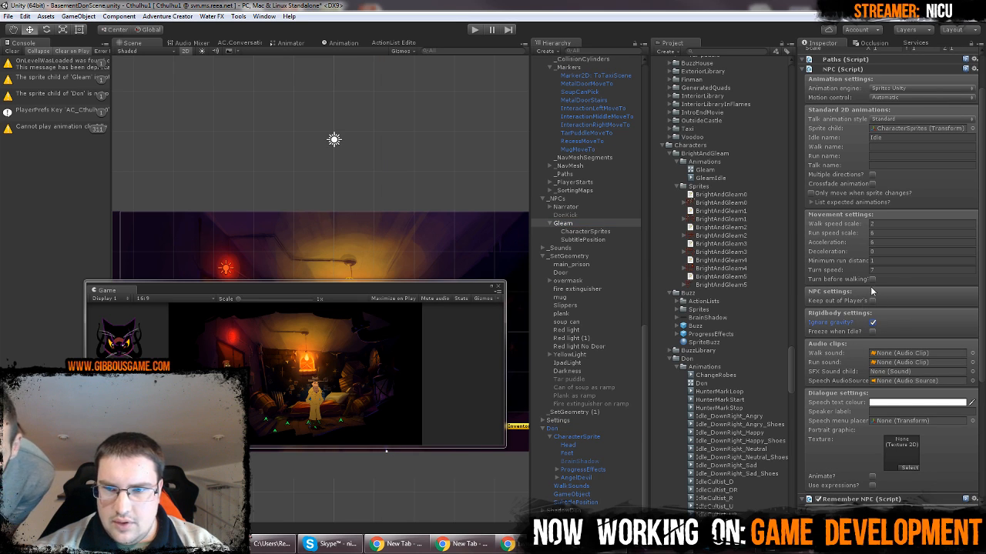
{"action": "scroll", "coordinate": [883, 288], "scroll_direction": "up", "scroll_amount": 2}
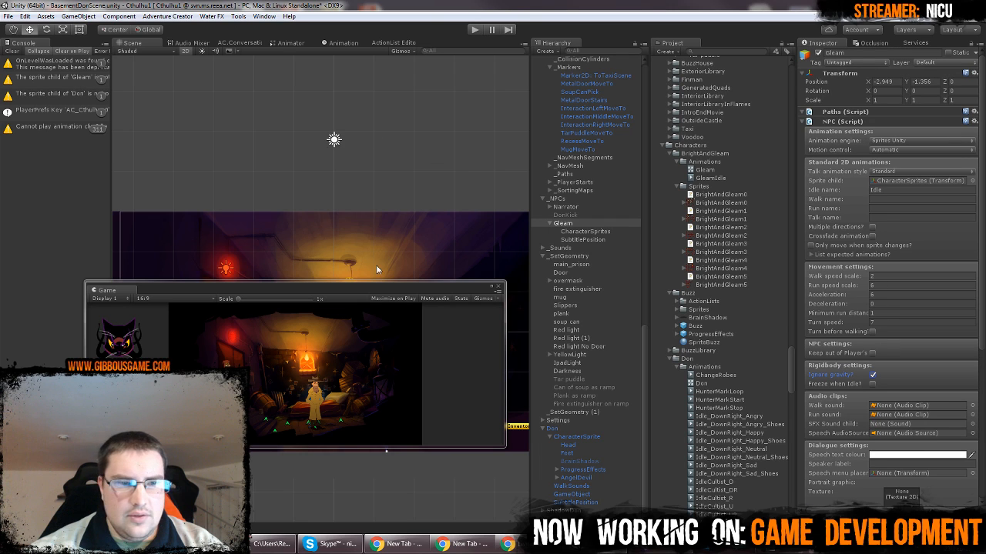
Run the basement scene in play mode again to check Gleam beside the metal door
{"action": "left_click_drag", "start_coordinate": [364, 286], "coordinate": [657, 332]}
{"action": "left_click", "coordinate": [432, 106]}
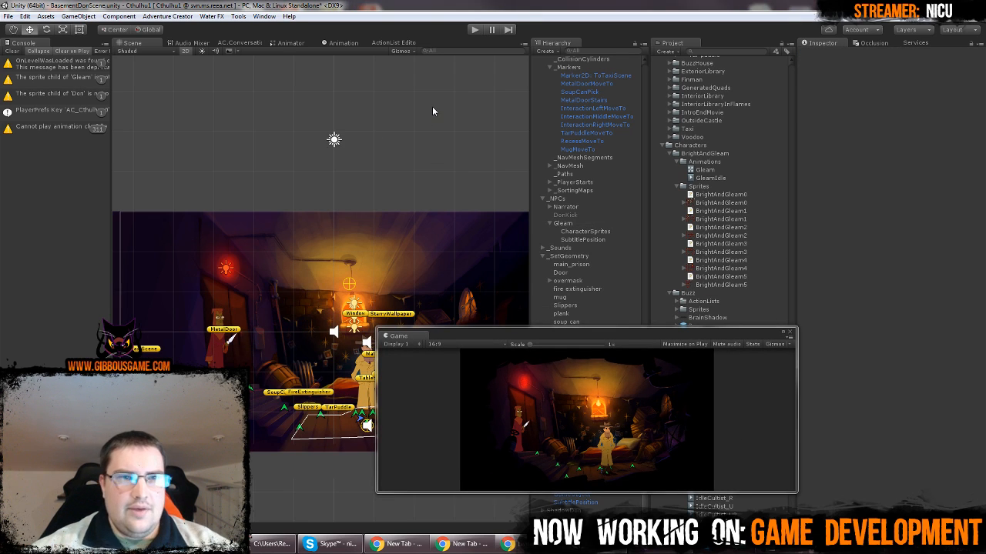
{"action": "left_click", "coordinate": [470, 31]}
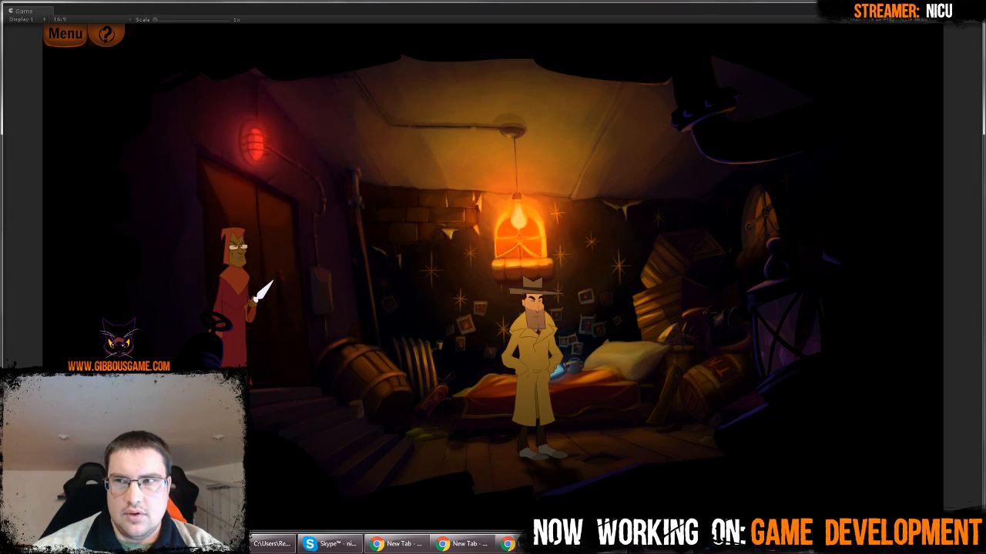
{"action": "left_click", "coordinate": [971, 6]}
{"action": "left_click", "coordinate": [471, 30]}
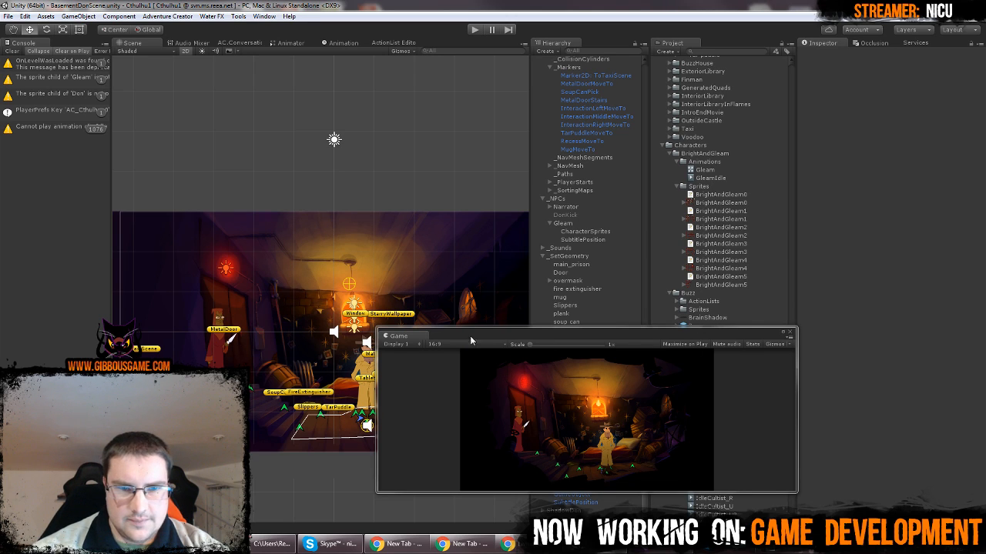
Dock the floating Game view alongside the Scene view and bring the Scene view to the front
{"action": "left_click_drag", "start_coordinate": [420, 337], "coordinate": [437, 60]}
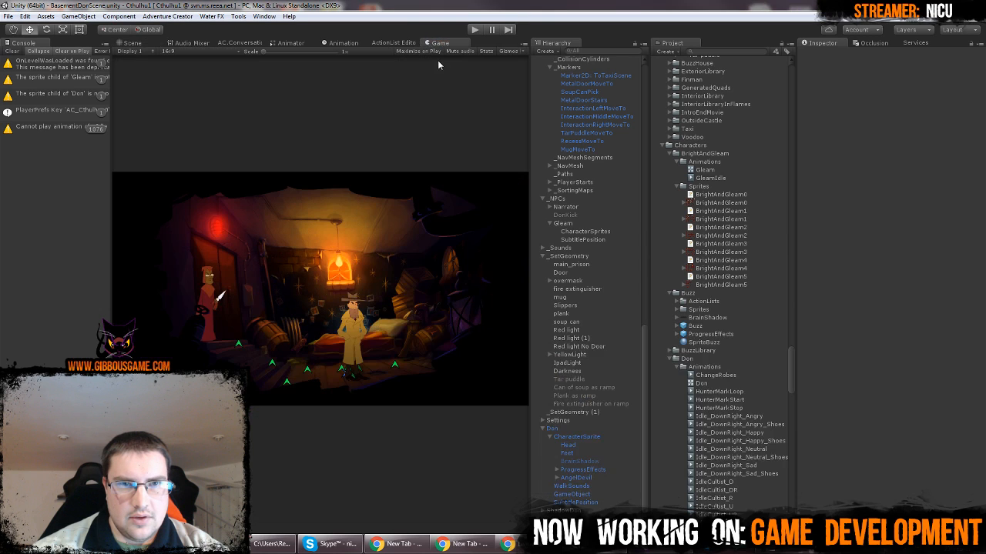
{"action": "left_click", "coordinate": [132, 42]}
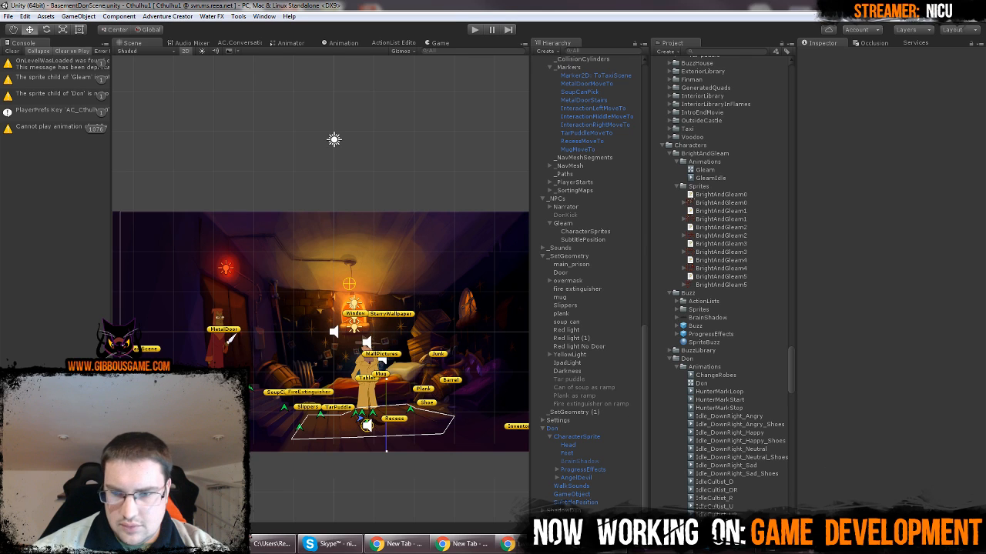
{"action": "left_click", "coordinate": [953, 544]}
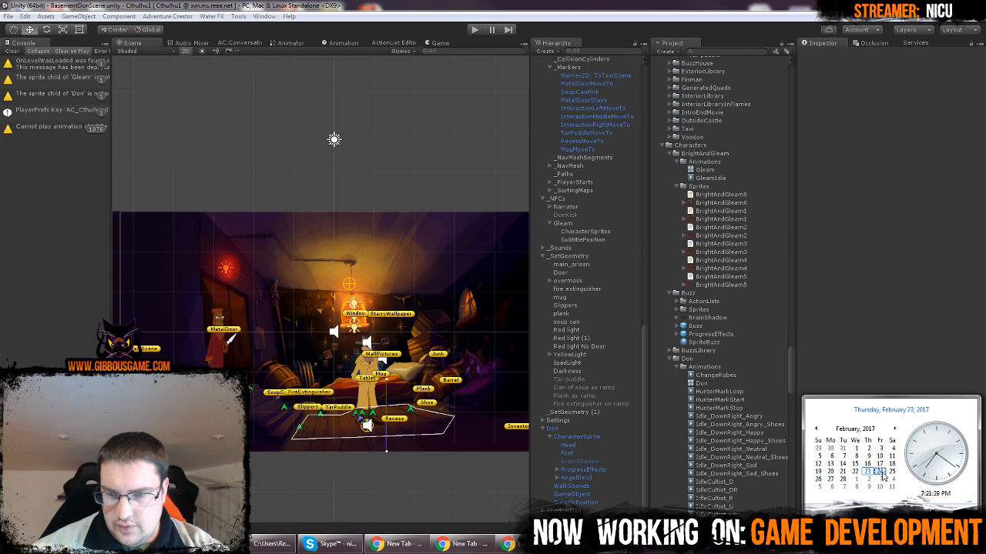
{"action": "left_click", "coordinate": [868, 296]}
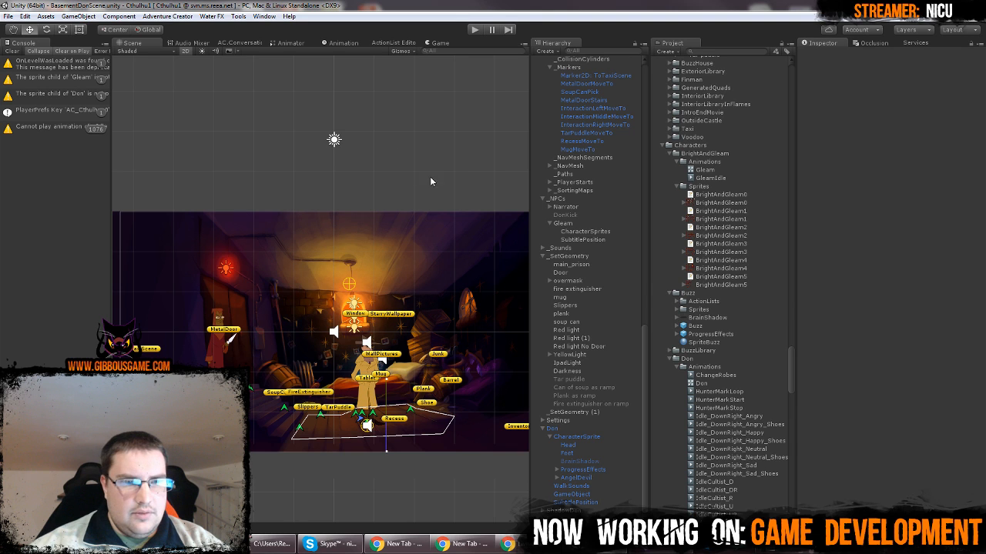
Switch the Scene view from 2D to perspective and select Gleam's CharacterSprites object
{"action": "left_click", "coordinate": [185, 51]}
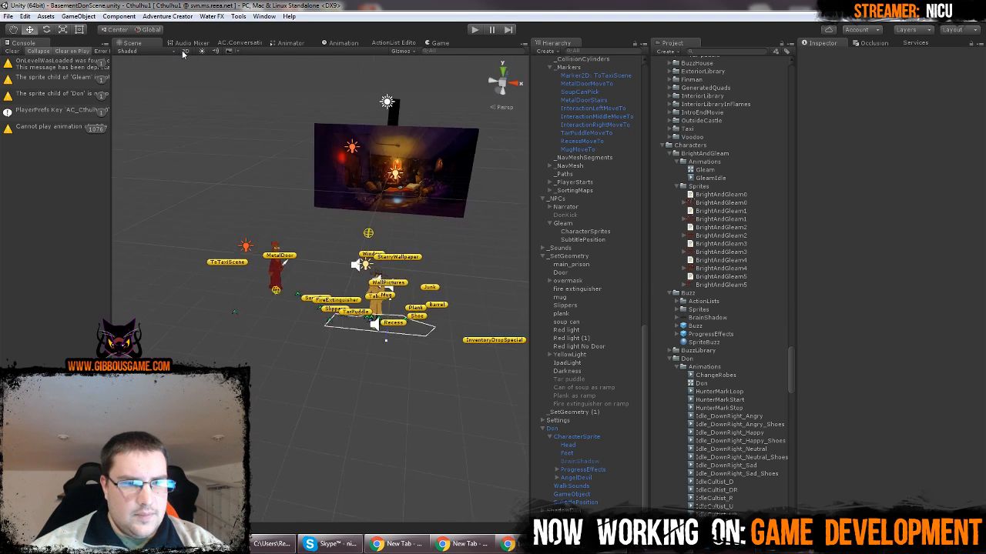
{"action": "left_click", "coordinate": [290, 285]}
{"action": "scroll", "coordinate": [290, 285], "scroll_direction": "up", "scroll_amount": 3}
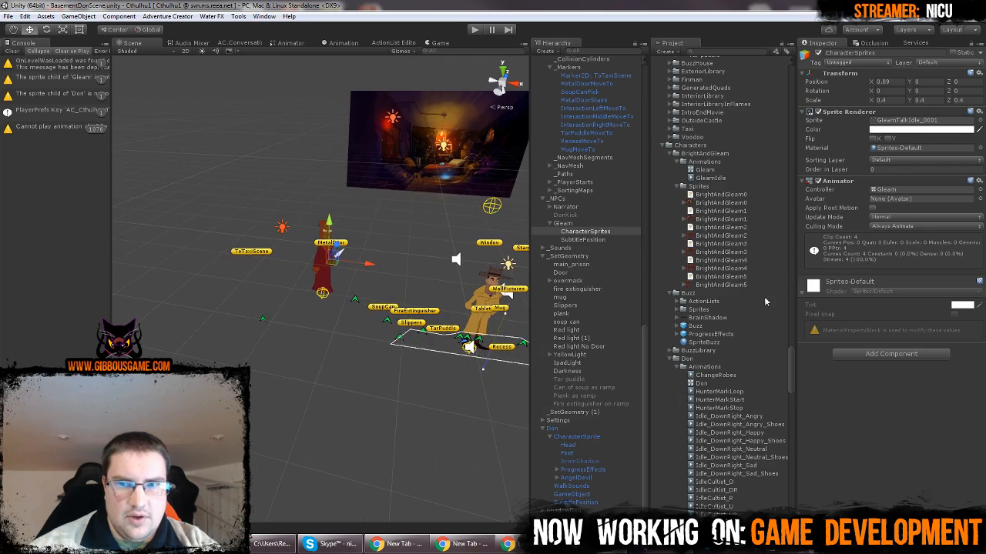
Add the _2dxFX_AL_Normal script from the project assets to Gleam's CharacterSprites object
{"action": "scroll", "coordinate": [755, 263], "scroll_direction": "up", "scroll_amount": 8}
{"action": "scroll", "coordinate": [755, 264], "scroll_direction": "up", "scroll_amount": 15}
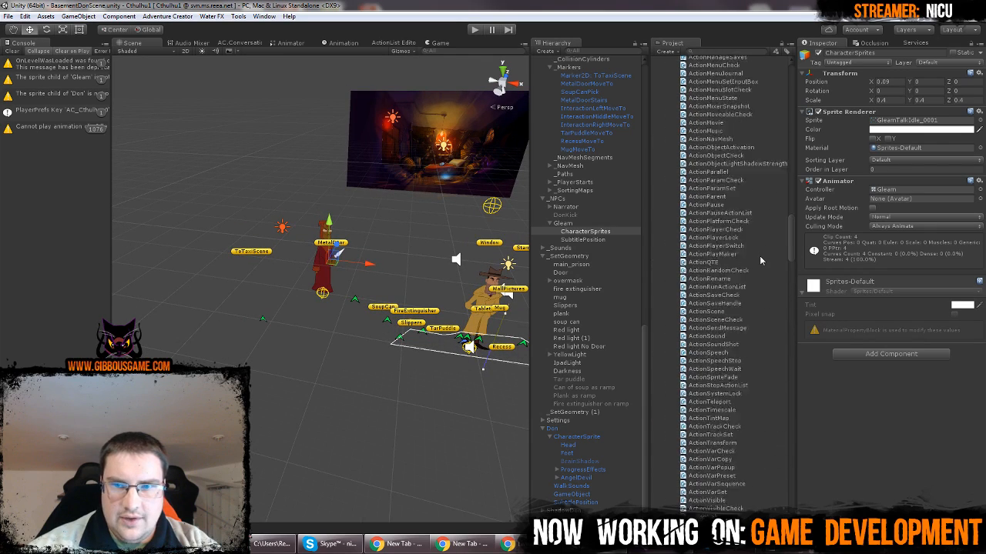
{"action": "scroll", "coordinate": [760, 261], "scroll_direction": "up", "scroll_amount": 10}
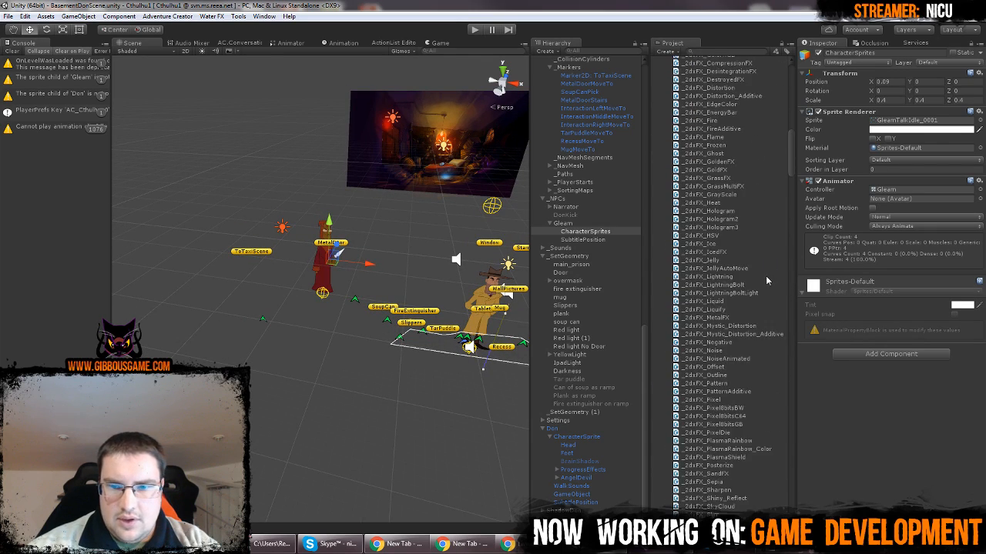
{"action": "scroll", "coordinate": [744, 331], "scroll_direction": "down", "scroll_amount": 4}
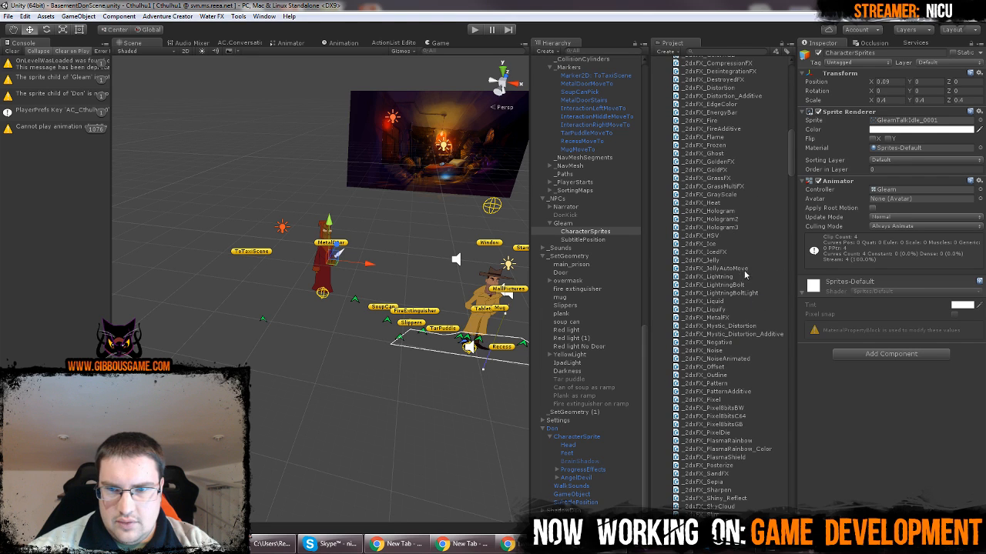
{"action": "scroll", "coordinate": [747, 277], "scroll_direction": "up", "scroll_amount": 8}
{"action": "scroll", "coordinate": [753, 262], "scroll_direction": "down", "scroll_amount": 10}
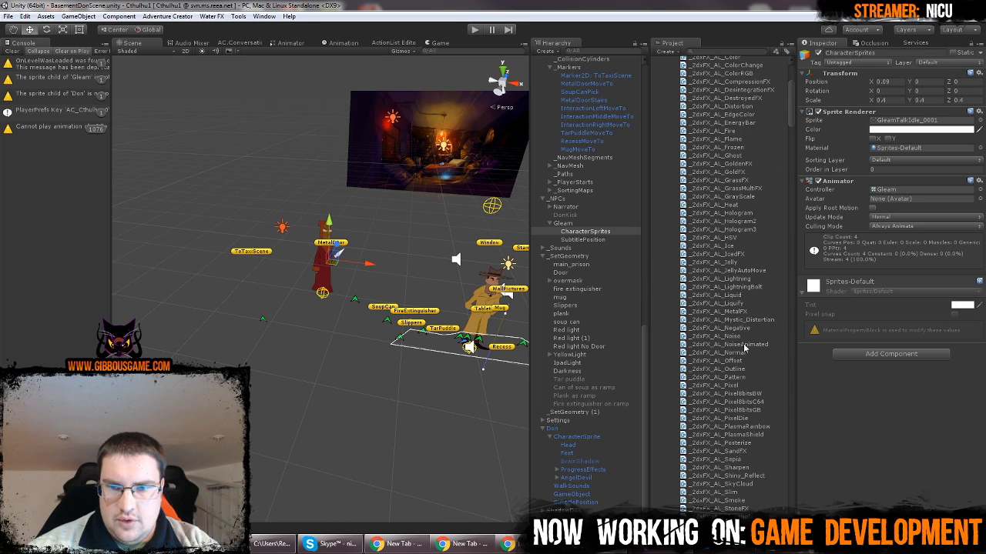
{"action": "left_click_drag", "start_coordinate": [737, 356], "coordinate": [823, 412]}
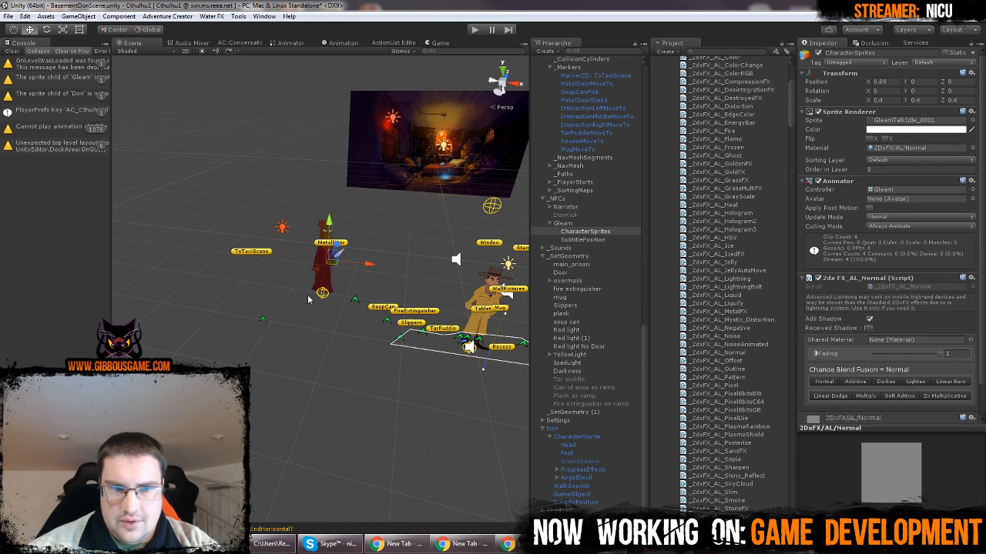
Examine Gleam's sprite up close in the Scene view and reselect its CharacterSprites object
{"action": "scroll", "coordinate": [346, 285], "scroll_direction": "up", "scroll_amount": 3}
{"action": "scroll", "coordinate": [347, 282], "scroll_direction": "up", "scroll_amount": 3}
{"action": "left_click", "coordinate": [431, 215]}
{"action": "scroll", "coordinate": [409, 248], "scroll_direction": "up", "scroll_amount": 5}
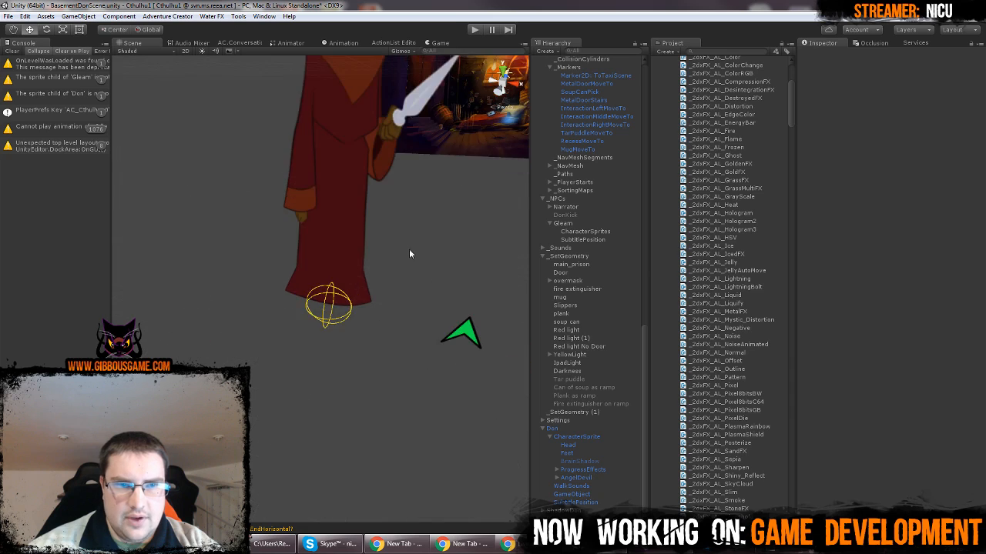
{"action": "middle_click_drag", "start_coordinate": [409, 248], "coordinate": [427, 351]}
{"action": "left_click", "coordinate": [344, 273]}
{"action": "scroll", "coordinate": [736, 266], "scroll_direction": "down", "scroll_amount": 15}
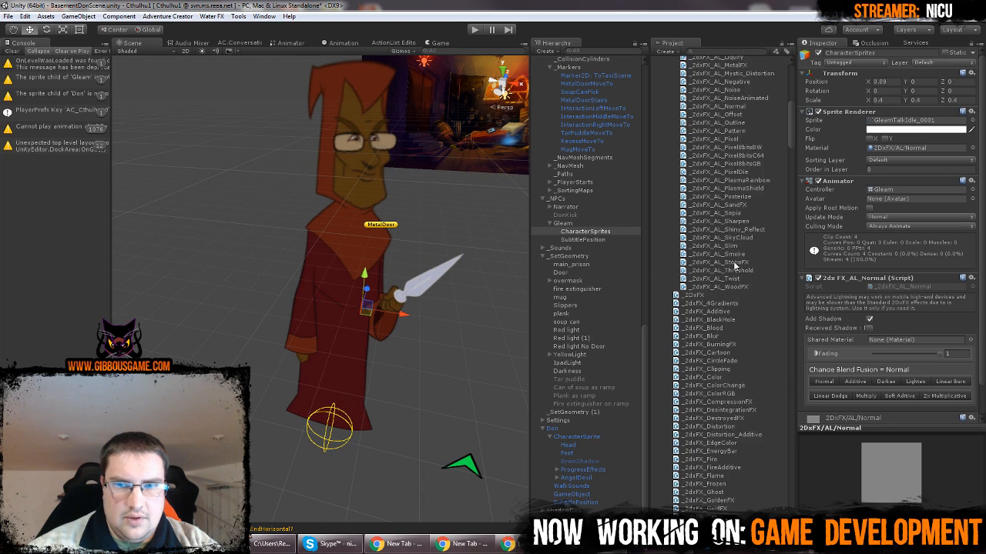
{"action": "left_click_drag", "start_coordinate": [791, 157], "coordinate": [777, 370]}
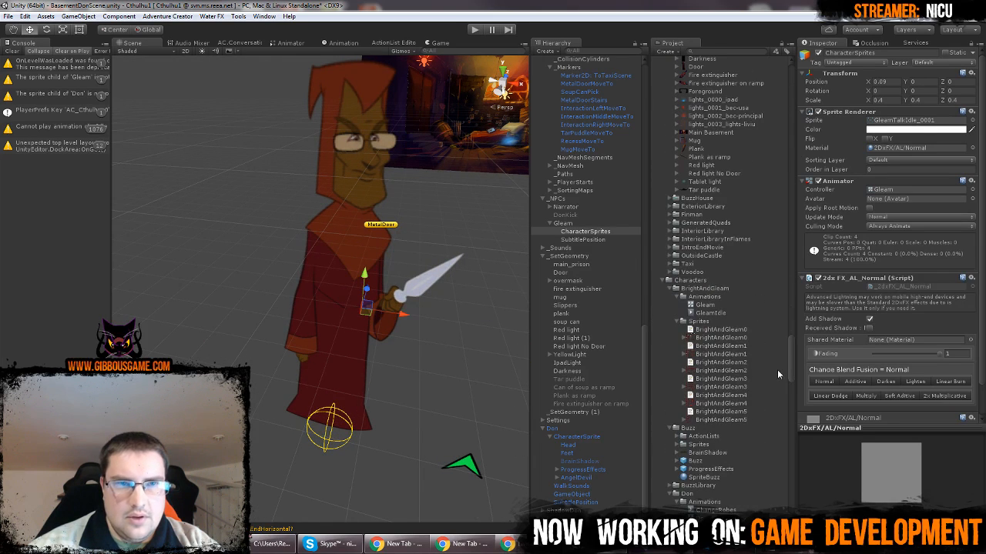
Check Gleam in a maximized floating Game view, restore it and place it beside the Scene view
{"action": "left_click", "coordinate": [440, 42]}
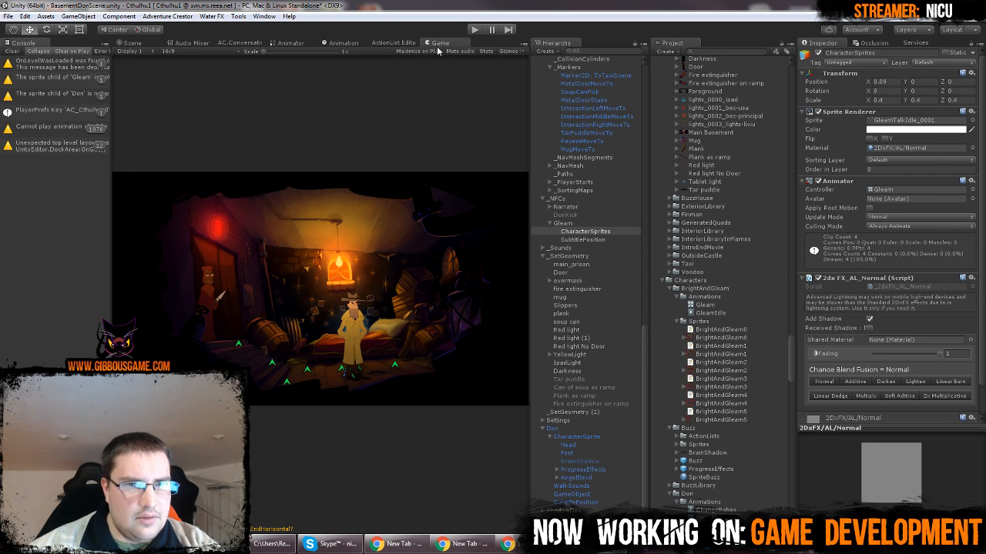
{"action": "left_click_drag", "start_coordinate": [436, 47], "coordinate": [315, 249]}
{"action": "left_click", "coordinate": [510, 10]}
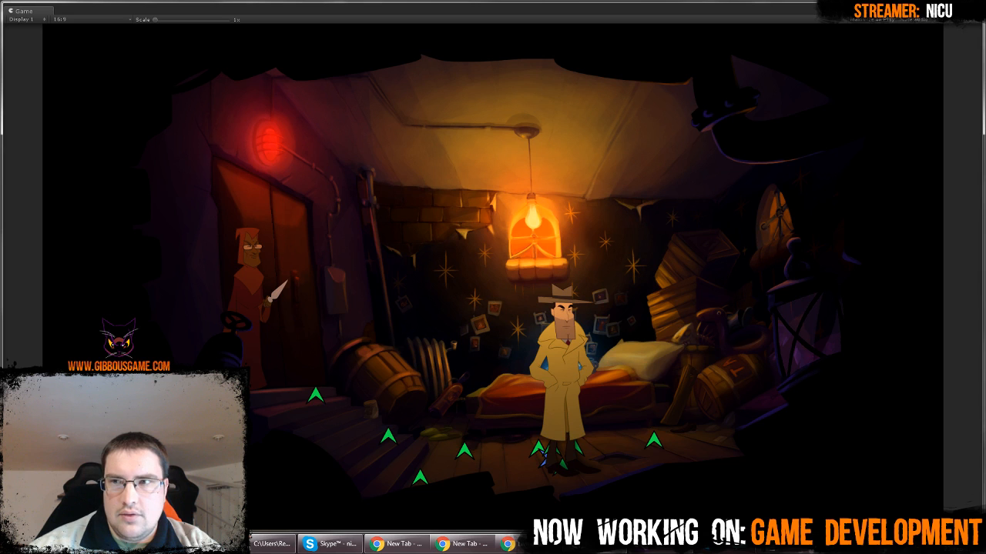
{"action": "left_click", "coordinate": [971, 7]}
{"action": "left_click_drag", "start_coordinate": [428, 11], "coordinate": [880, 91]}
Move Gleam's CharacterSprites sideways and back in depth, placing the sprite behind the metal door
{"action": "scroll", "coordinate": [342, 234], "scroll_direction": "down", "scroll_amount": 5}
{"action": "scroll", "coordinate": [341, 234], "scroll_direction": "up", "scroll_amount": 5}
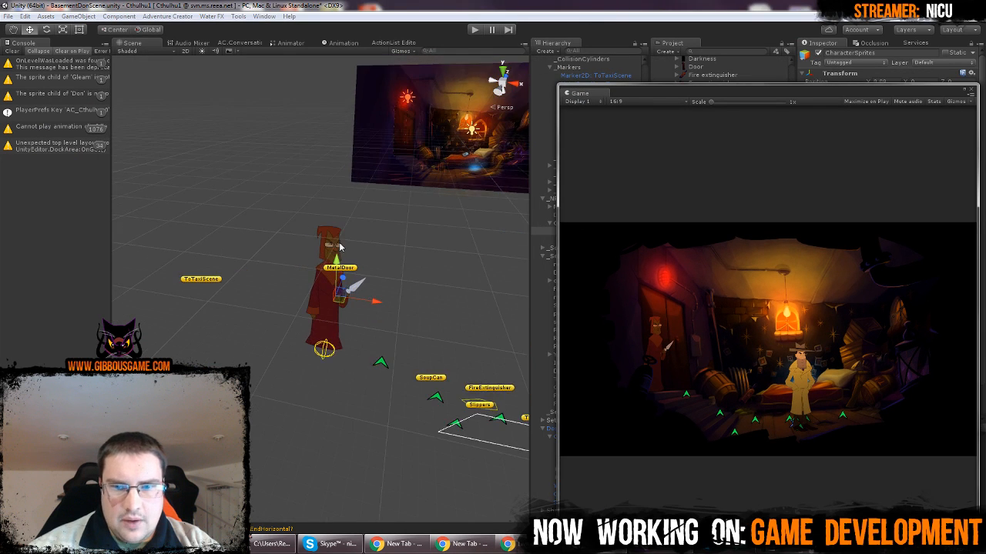
{"action": "left_click_drag", "start_coordinate": [390, 311], "coordinate": [375, 312]}
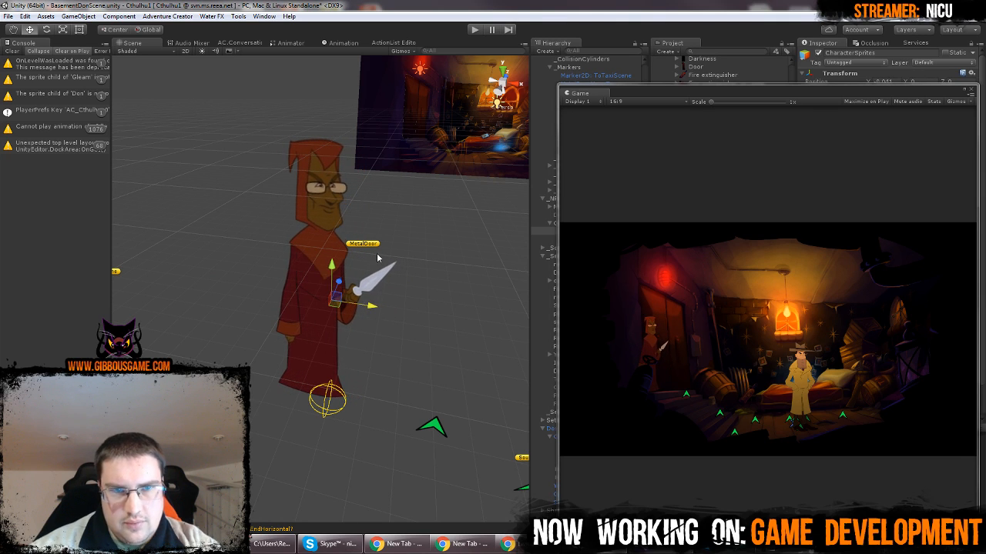
{"action": "scroll", "coordinate": [348, 302], "scroll_direction": "down", "scroll_amount": 6}
{"action": "middle_click_drag", "start_coordinate": [348, 301], "coordinate": [227, 365]}
{"action": "scroll", "coordinate": [343, 305], "scroll_direction": "down", "scroll_amount": 3}
{"action": "scroll", "coordinate": [226, 365], "scroll_direction": "down", "scroll_amount": 3}
{"action": "left_click_drag", "start_coordinate": [261, 332], "coordinate": [596, 65]}
{"action": "key", "text": "f"}
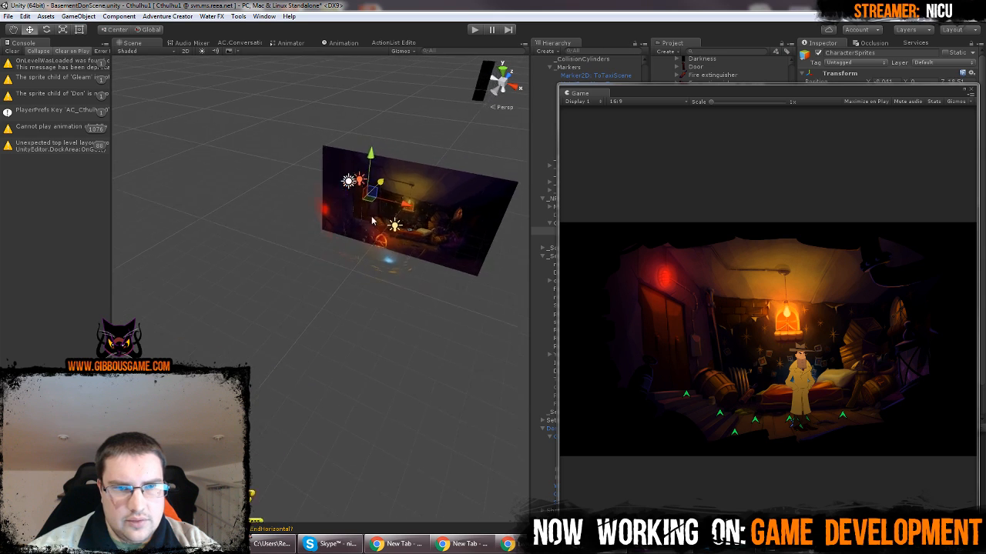
{"action": "middle_click_drag", "start_coordinate": [269, 274], "coordinate": [258, 324]}
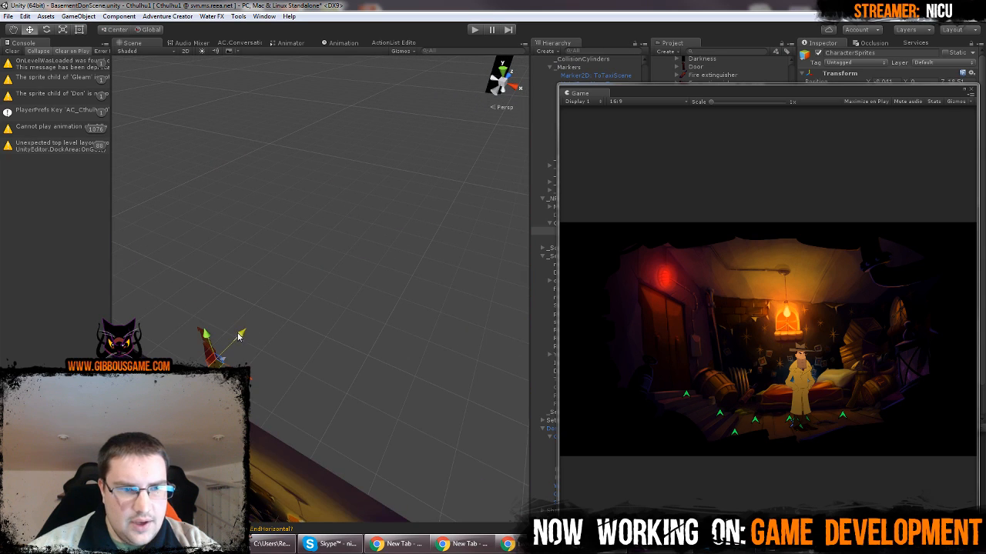
{"action": "left_click_drag", "start_coordinate": [238, 332], "coordinate": [292, 288]}
Select the Door sprite and dock the floating Game view alongside the Scene view, keeping the Scene view in front
{"action": "middle_click_drag", "start_coordinate": [325, 377], "coordinate": [405, 322]}
{"action": "left_click", "coordinate": [276, 317]}
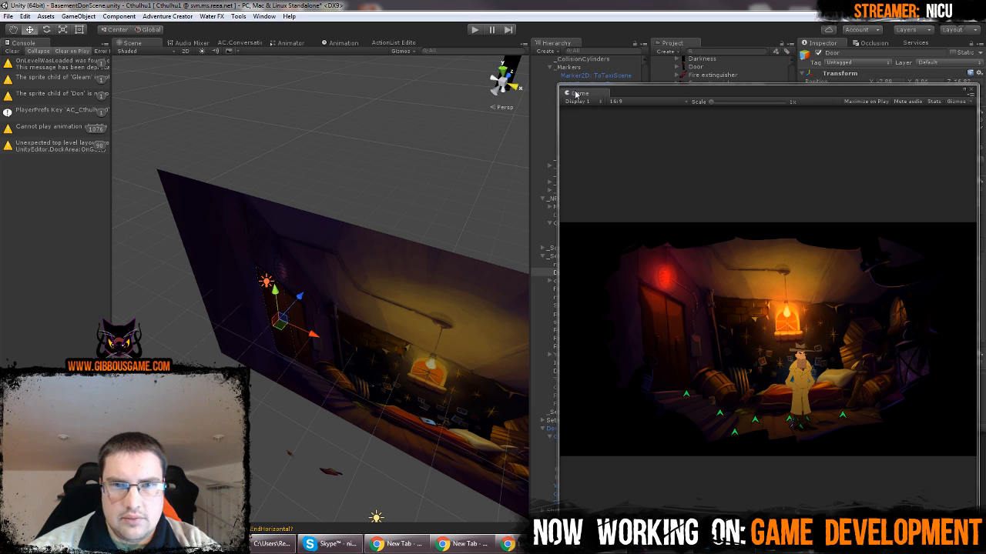
{"action": "left_click_drag", "start_coordinate": [577, 94], "coordinate": [439, 46]}
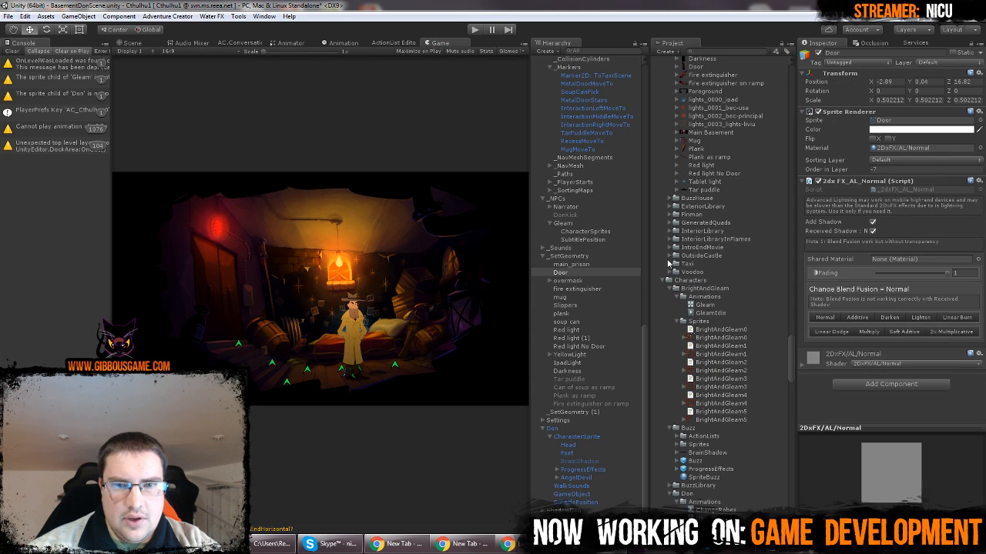
{"action": "left_click", "coordinate": [134, 44]}
Switch the Scene view back to 2D and frame the metal door area
{"action": "scroll", "coordinate": [231, 251], "scroll_direction": "up", "scroll_amount": 5}
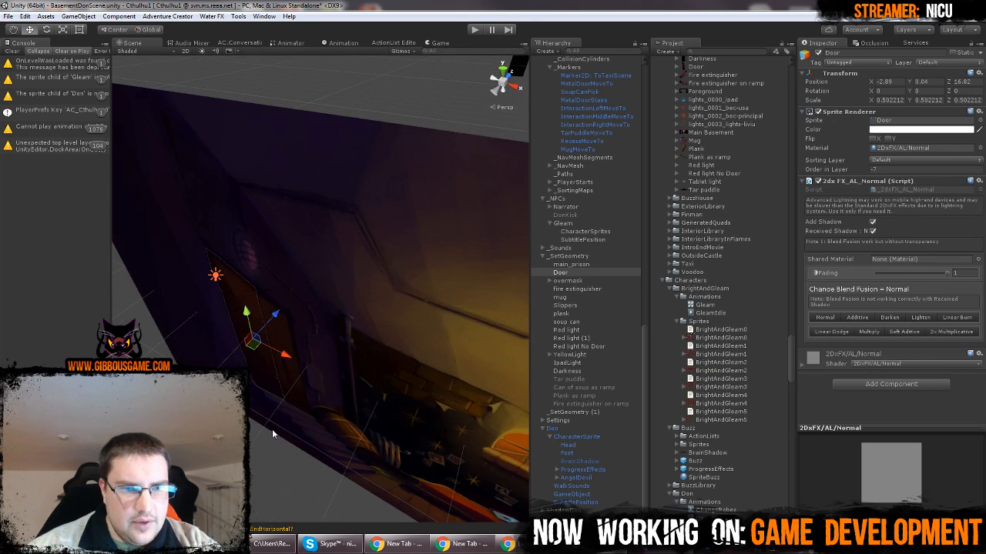
{"action": "middle_click_drag", "start_coordinate": [272, 431], "coordinate": [350, 336]}
{"action": "left_click", "coordinate": [184, 57]}
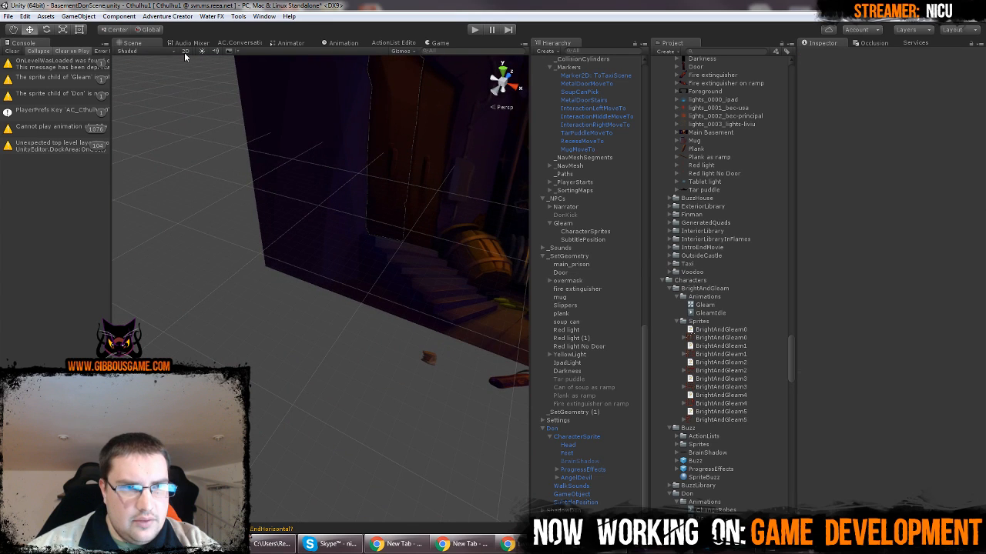
{"action": "left_click", "coordinate": [184, 52]}
{"action": "scroll", "coordinate": [397, 192], "scroll_direction": "up", "scroll_amount": 5}
{"action": "middle_click_drag", "start_coordinate": [438, 247], "coordinate": [370, 364]}
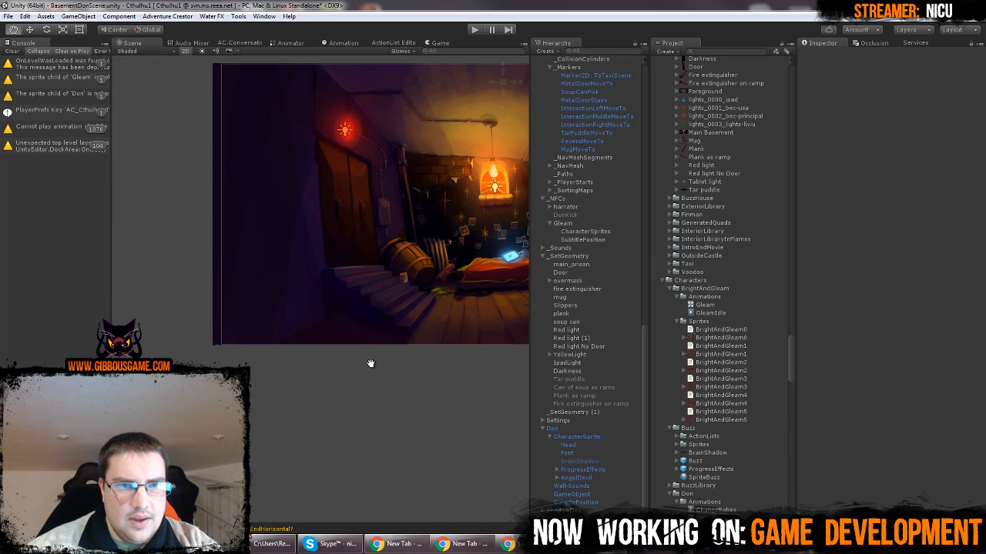
Select the Door object under _SetGeometry and deactivate it to uncover Gleam
{"action": "left_click", "coordinate": [324, 163]}
{"action": "left_click", "coordinate": [348, 244]}
{"action": "middle_click_drag", "start_coordinate": [436, 316], "coordinate": [382, 361]}
{"action": "left_click", "coordinate": [817, 52]}
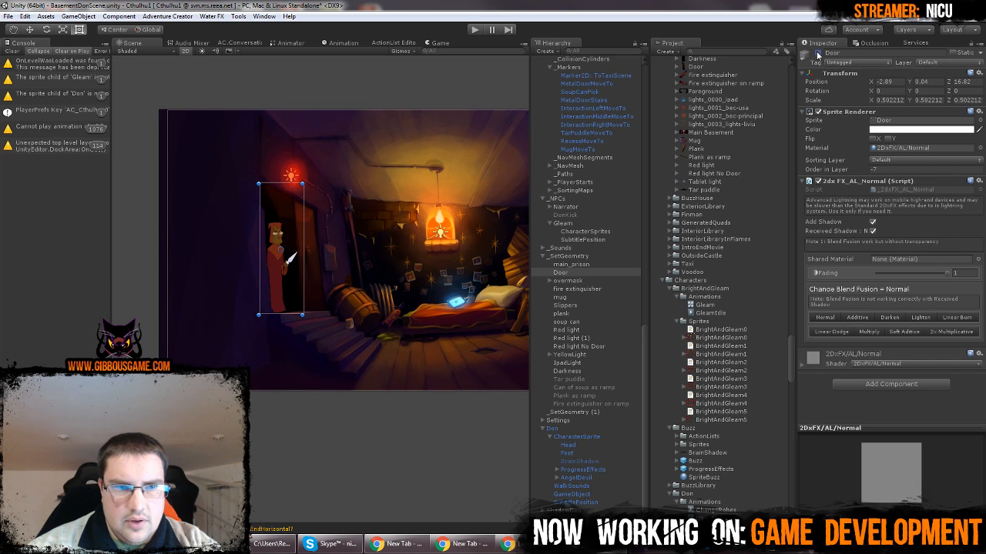
{"action": "left_click", "coordinate": [817, 52]}
{"action": "left_click", "coordinate": [818, 52]}
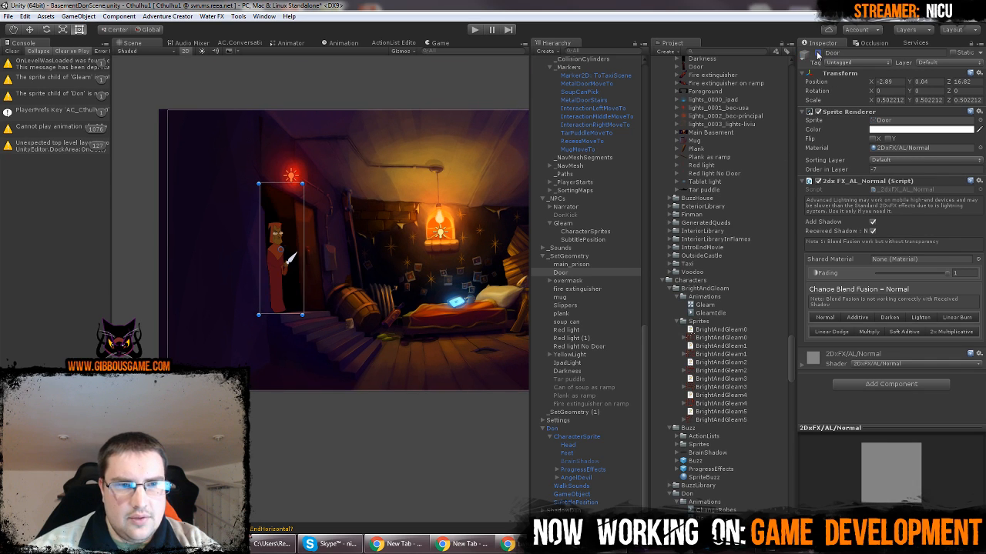
Examine Gleam's placement in the open doorway, both up close and against the whole room
{"action": "scroll", "coordinate": [323, 253], "scroll_direction": "up", "scroll_amount": 5}
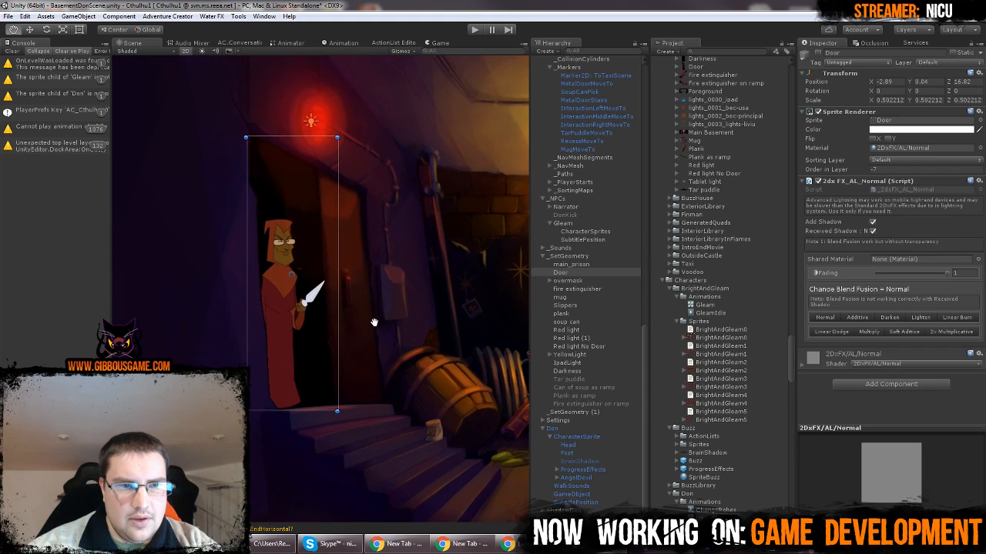
{"action": "scroll", "coordinate": [352, 314], "scroll_direction": "up", "scroll_amount": 2}
{"action": "scroll", "coordinate": [352, 314], "scroll_direction": "down", "scroll_amount": 4}
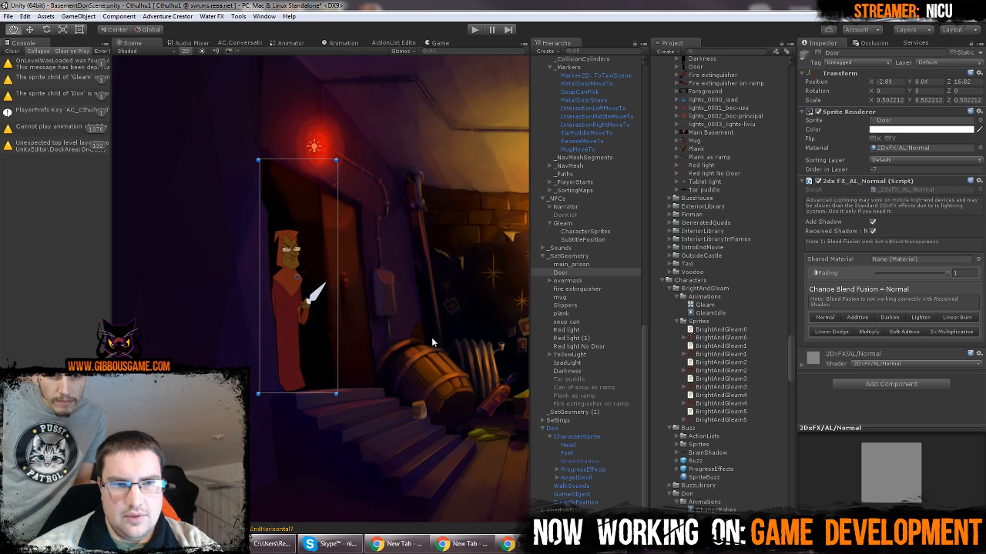
{"action": "middle_click_drag", "start_coordinate": [430, 337], "coordinate": [271, 288]}
{"action": "scroll", "coordinate": [271, 289], "scroll_direction": "down", "scroll_amount": 5}
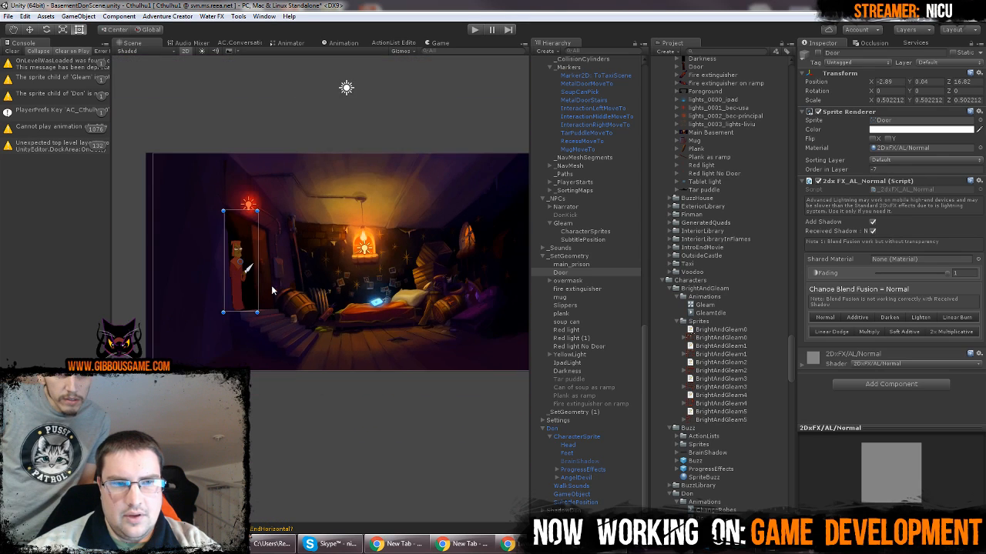
{"action": "scroll", "coordinate": [288, 291], "scroll_direction": "up", "scroll_amount": 3}
Toggle the Door object on and off to compare the closed and open doorway, leaving it deactivated
{"action": "left_click", "coordinate": [817, 53]}
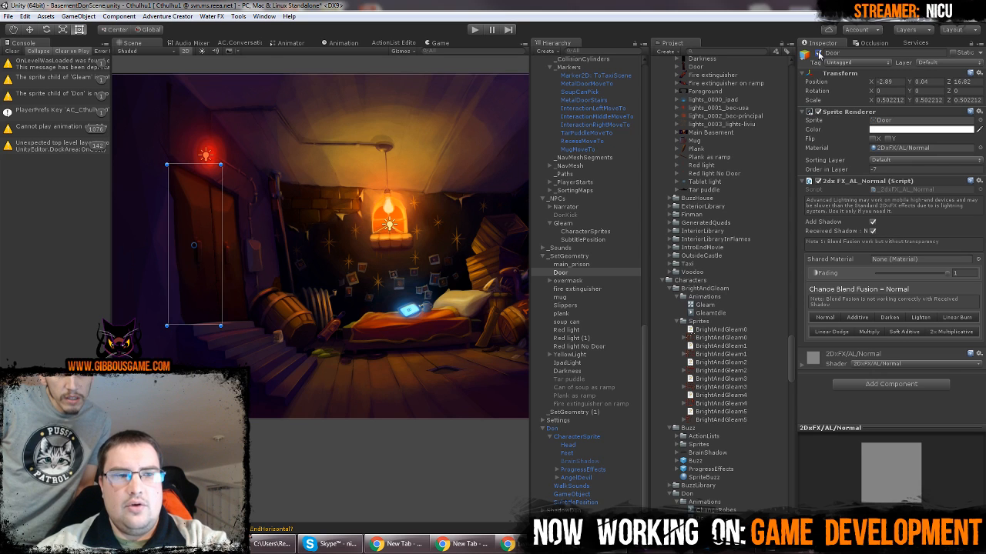
{"action": "left_click", "coordinate": [818, 53]}
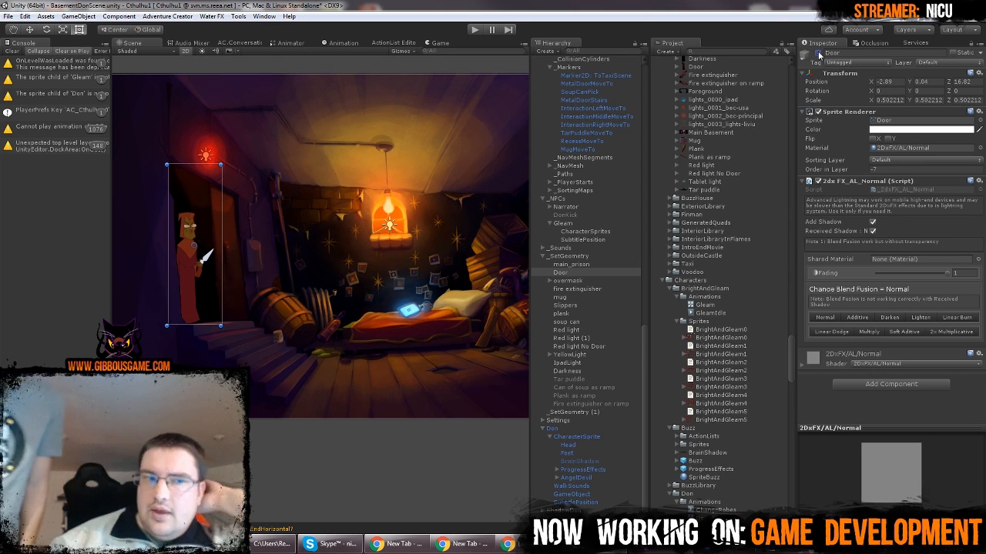
{"action": "left_click", "coordinate": [817, 54]}
{"action": "left_click", "coordinate": [818, 54]}
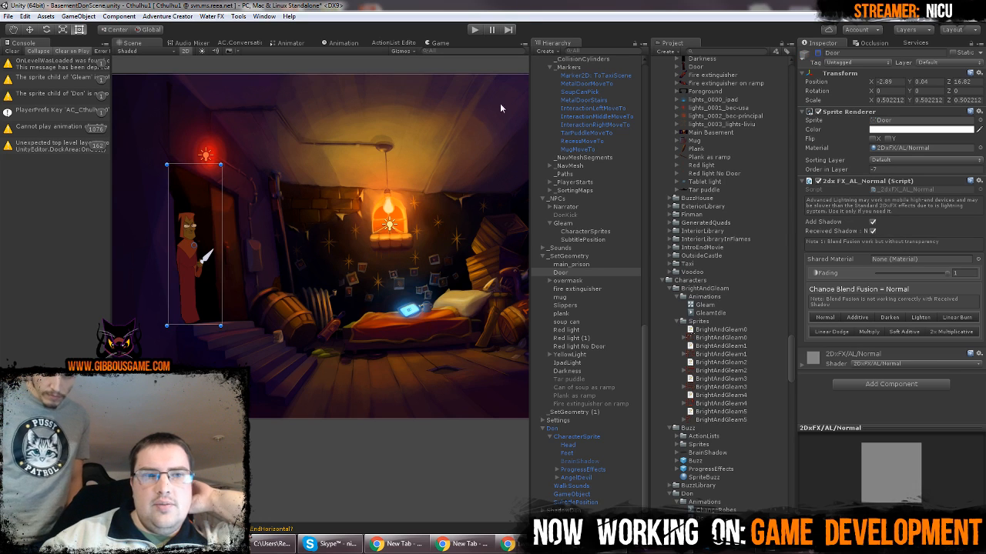
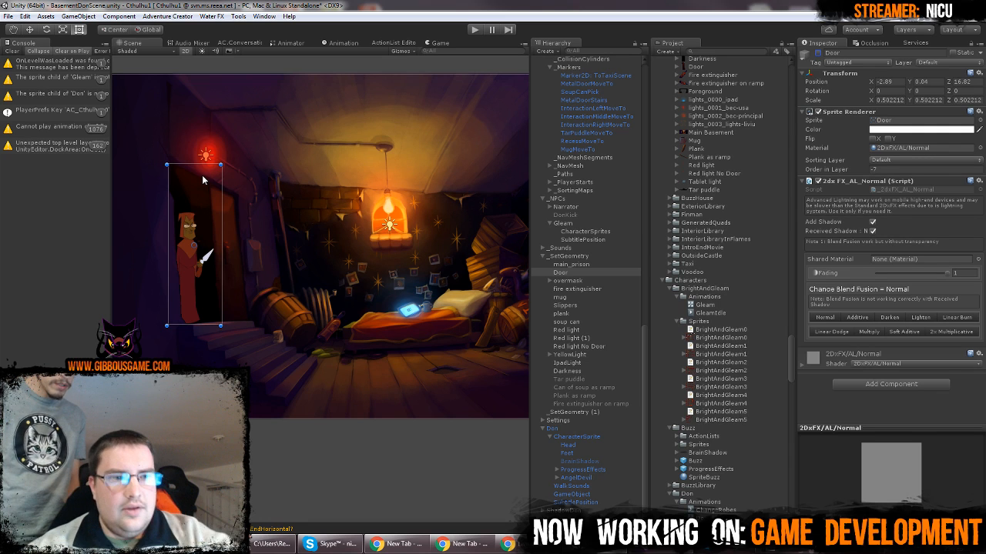
Examine Gleam's lighting in the doorway up close and against the whole room, with Door shown and hidden
{"action": "middle_click_drag", "start_coordinate": [203, 206], "coordinate": [318, 239]}
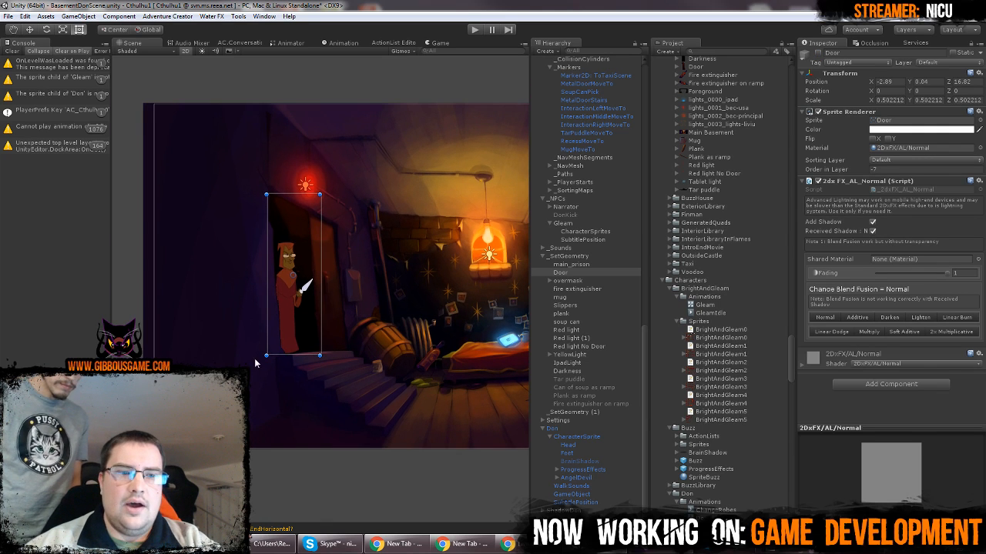
{"action": "scroll", "coordinate": [275, 274], "scroll_direction": "up", "scroll_amount": 4}
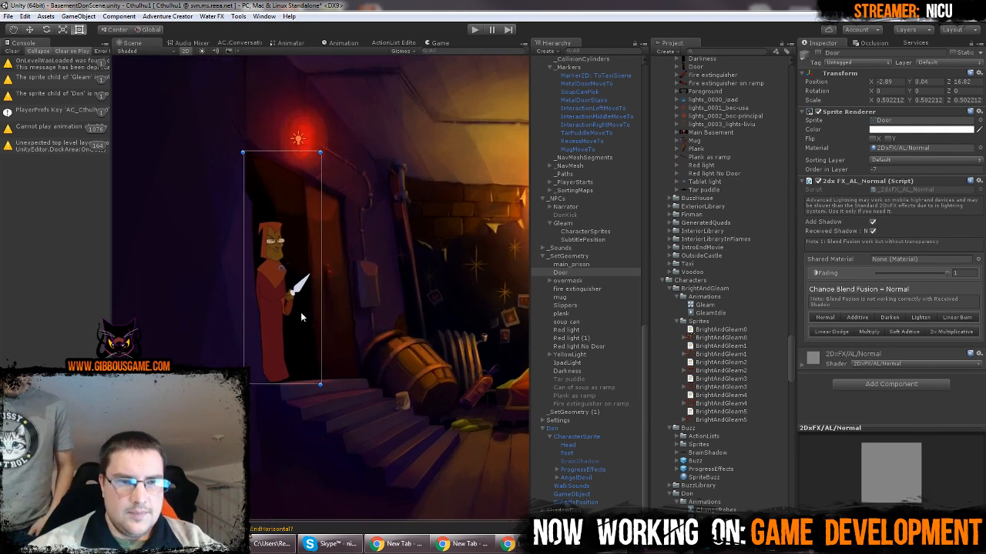
{"action": "scroll", "coordinate": [297, 283], "scroll_direction": "down", "scroll_amount": 5}
{"action": "scroll", "coordinate": [323, 283], "scroll_direction": "down", "scroll_amount": 5}
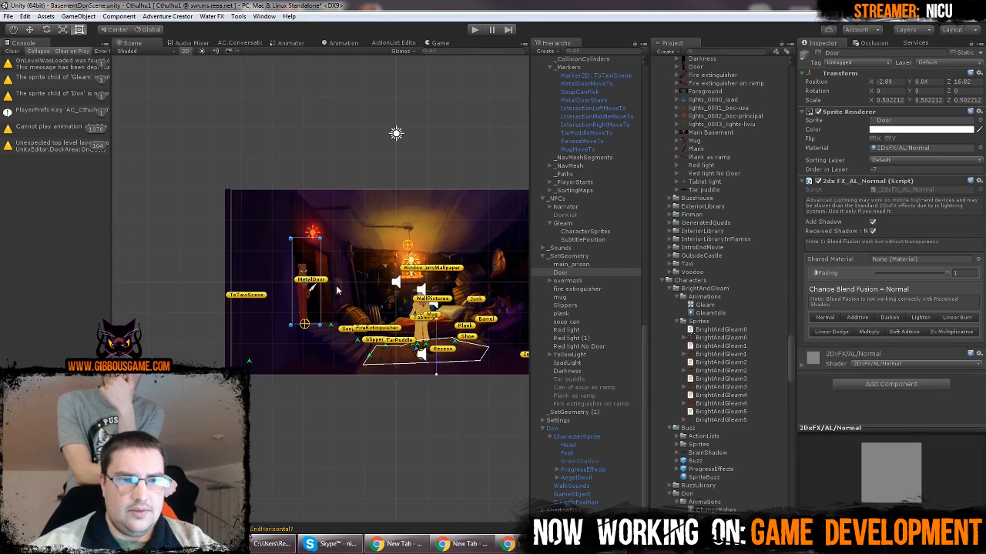
{"action": "middle_click_drag", "start_coordinate": [336, 285], "coordinate": [261, 273]}
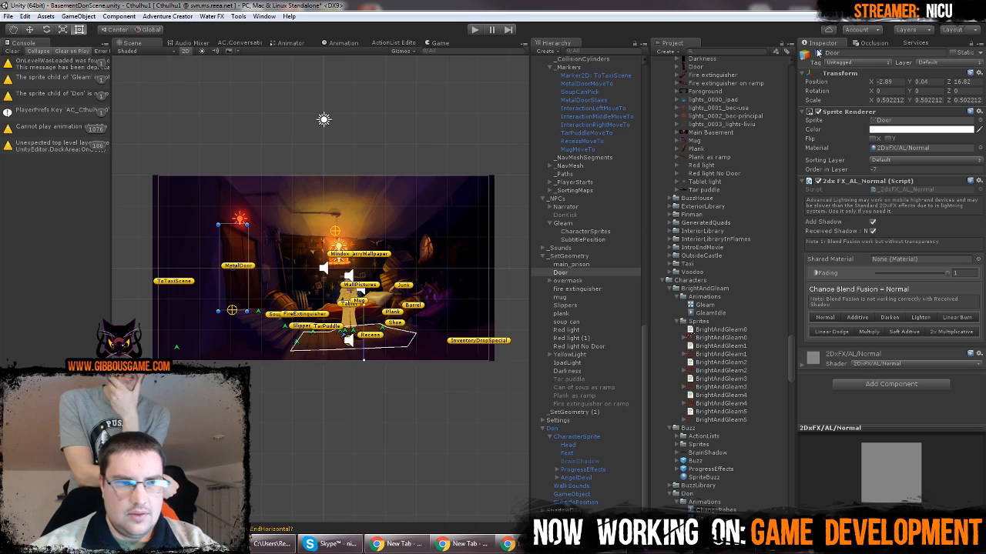
{"action": "scroll", "coordinate": [312, 283], "scroll_direction": "up", "scroll_amount": 5}
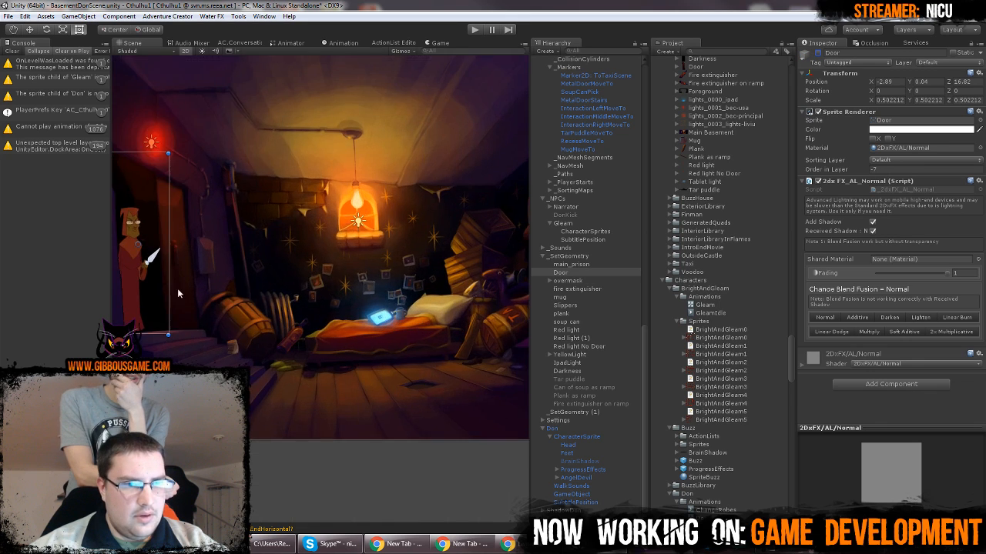
{"action": "middle_click_drag", "start_coordinate": [177, 288], "coordinate": [336, 358]}
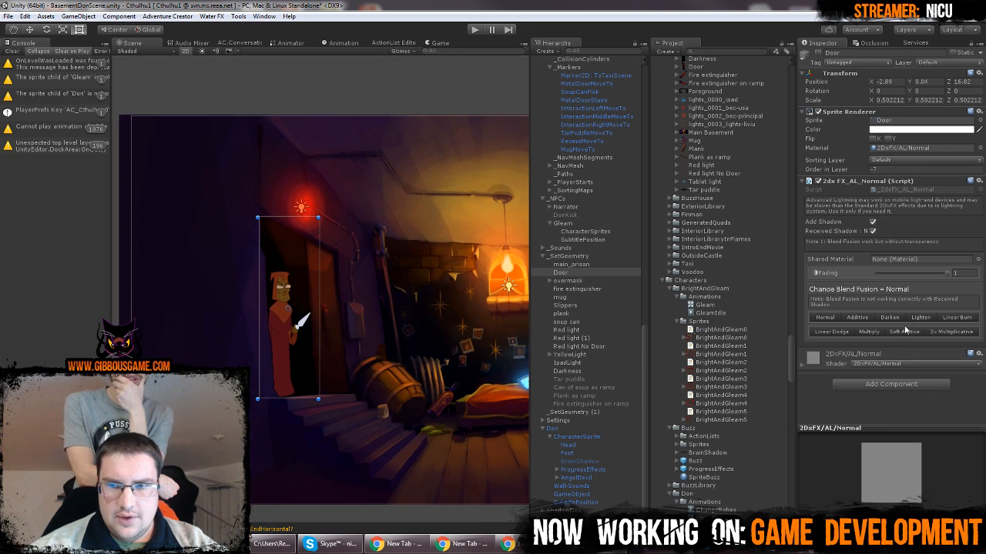
Try the Darken and Lighten blend fusion modes on Gleam's CharacterSprites
{"action": "left_click", "coordinate": [594, 231]}
{"action": "left_click", "coordinate": [889, 382]}
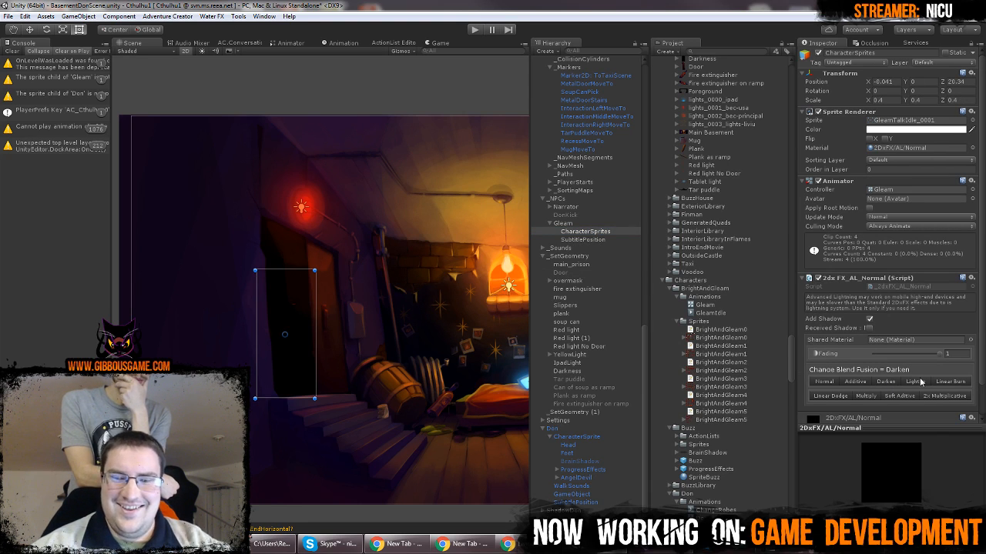
{"action": "left_click", "coordinate": [915, 382]}
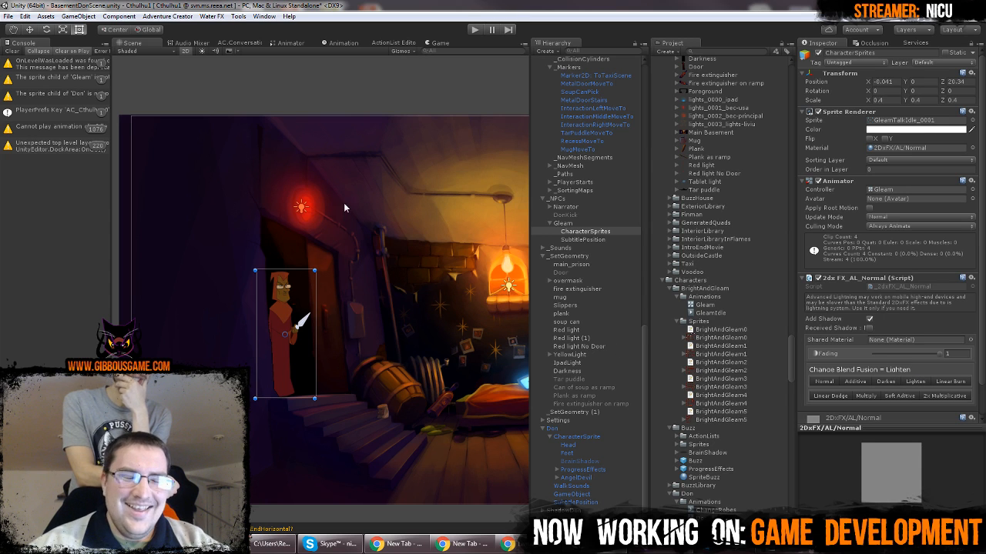
Switch the Scene view to 3D and set the Z position of Gleam's CharacterSprites to 0
{"action": "left_click", "coordinate": [185, 50]}
{"action": "scroll", "coordinate": [371, 348], "scroll_direction": "down", "scroll_amount": 5}
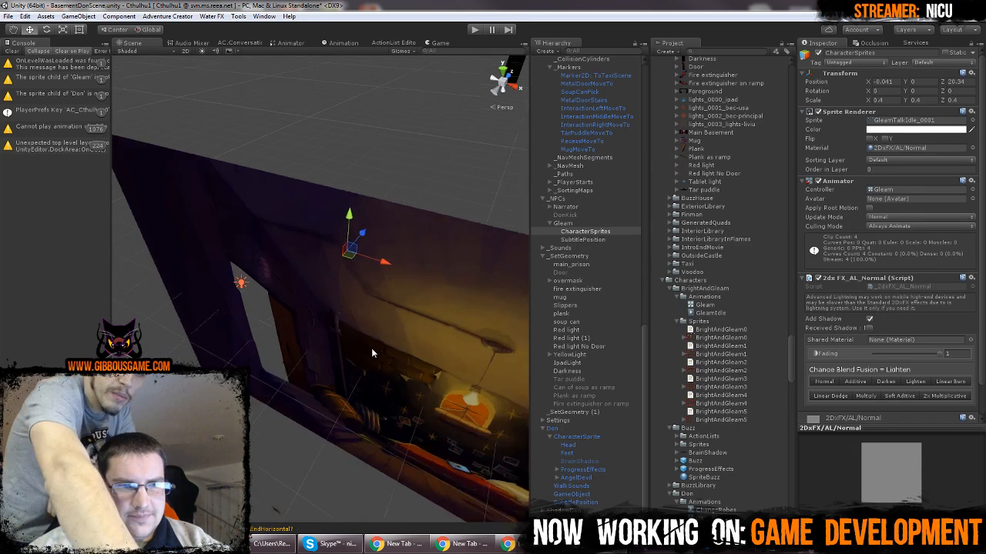
{"action": "scroll", "coordinate": [364, 347], "scroll_direction": "up", "scroll_amount": 4}
{"action": "mouse_move", "coordinate": [363, 350]}
{"action": "middle_mouse_down"}
{"action": "mouse_move", "coordinate": [353, 355]}
{"action": "mouse_move", "coordinate": [352, 346]}
{"action": "middle_mouse_up"}
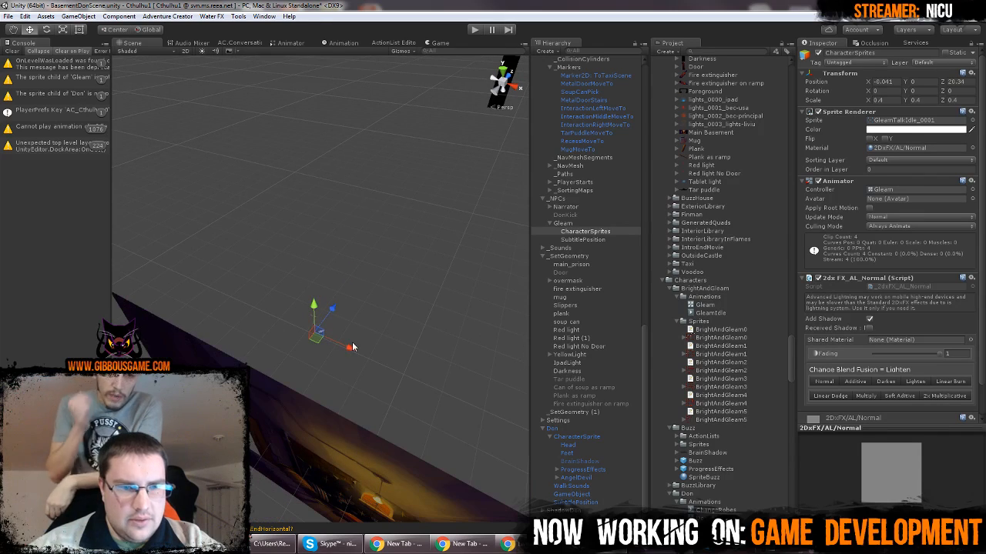
{"action": "left_click", "coordinate": [579, 223]}
{"action": "left_click", "coordinate": [597, 231]}
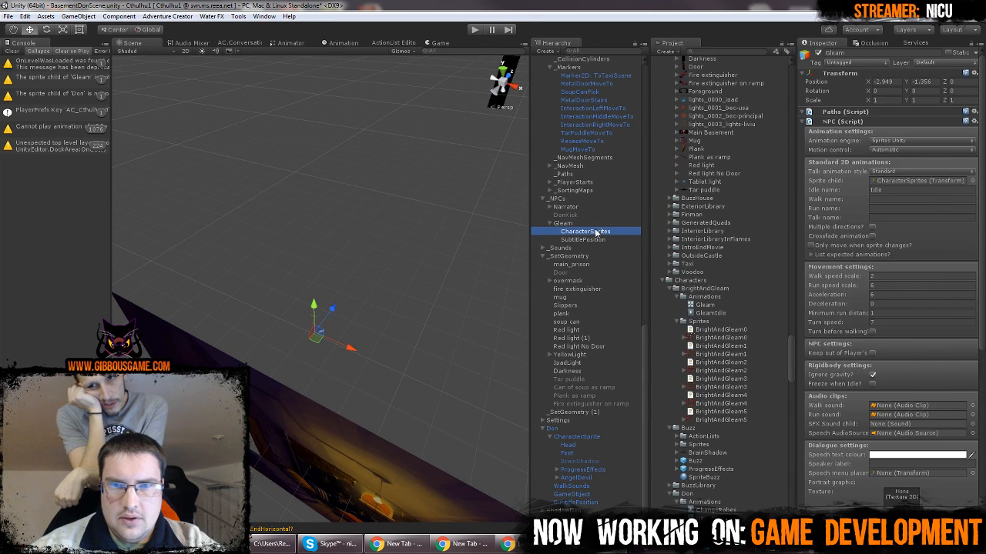
{"action": "left_click", "coordinate": [955, 81]}
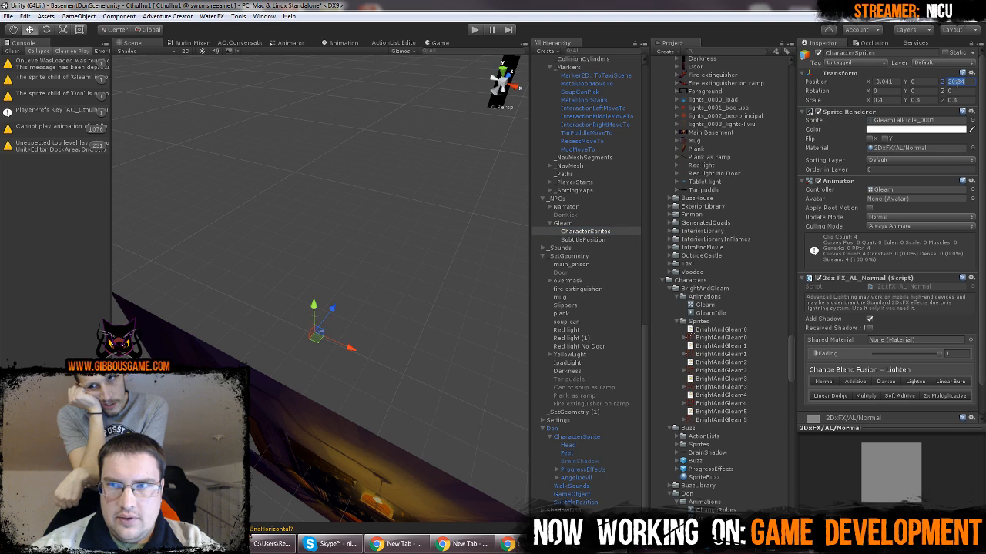
Set the Z position of the parent Gleam object to 20 and inspect it from the front
{"action": "left_click", "coordinate": [566, 224]}
{"action": "left_click", "coordinate": [953, 82]}
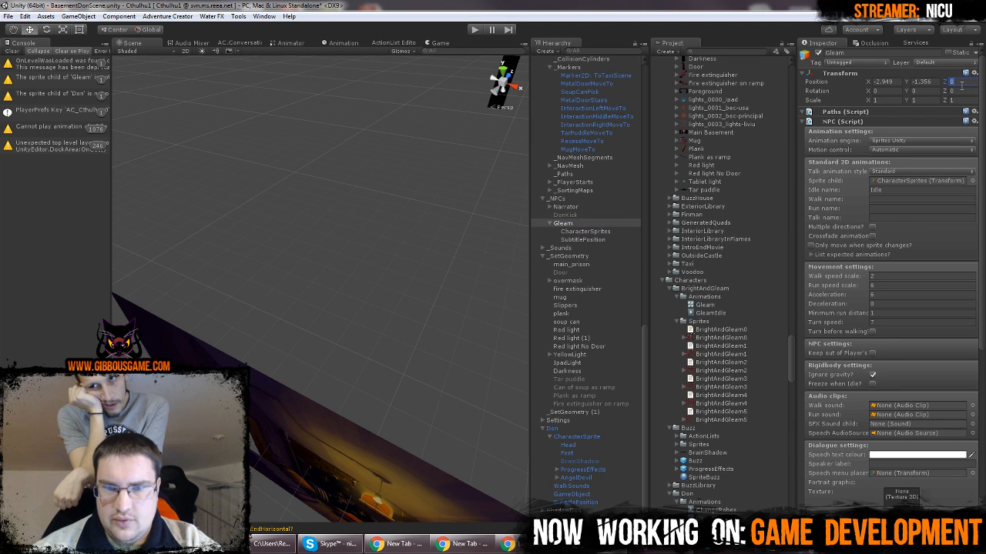
{"action": "type", "text": "20"}
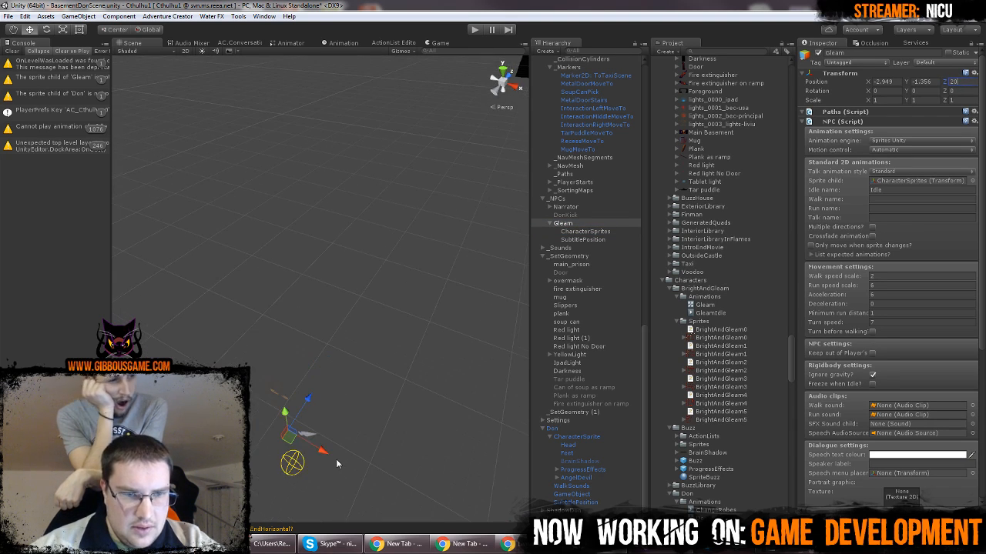
{"action": "middle_click_drag", "start_coordinate": [336, 458], "coordinate": [513, 185]}
{"action": "left_click", "coordinate": [497, 89]}
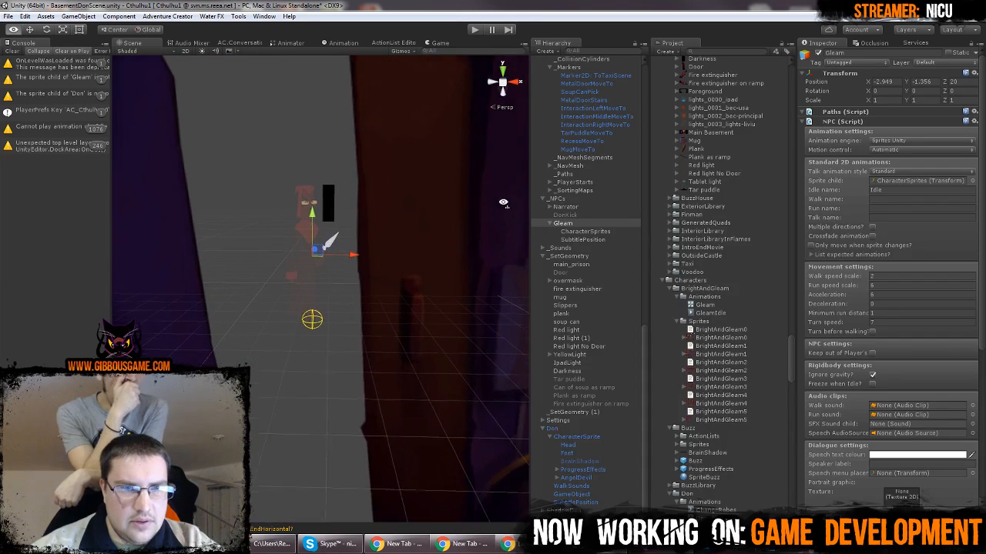
{"action": "scroll", "coordinate": [315, 262], "scroll_direction": "up", "scroll_amount": 4}
{"action": "scroll", "coordinate": [905, 445], "scroll_direction": "down", "scroll_amount": 8}
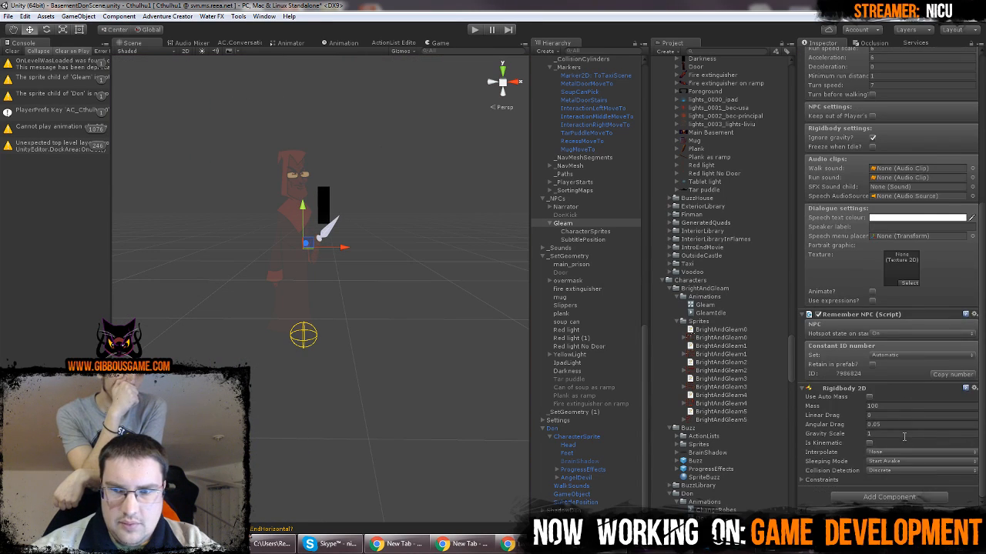
{"action": "scroll", "coordinate": [905, 441], "scroll_direction": "up", "scroll_amount": 8}
Set the blend fusion of Gleam's CharacterSprites to Normal
{"action": "left_click", "coordinate": [602, 233]}
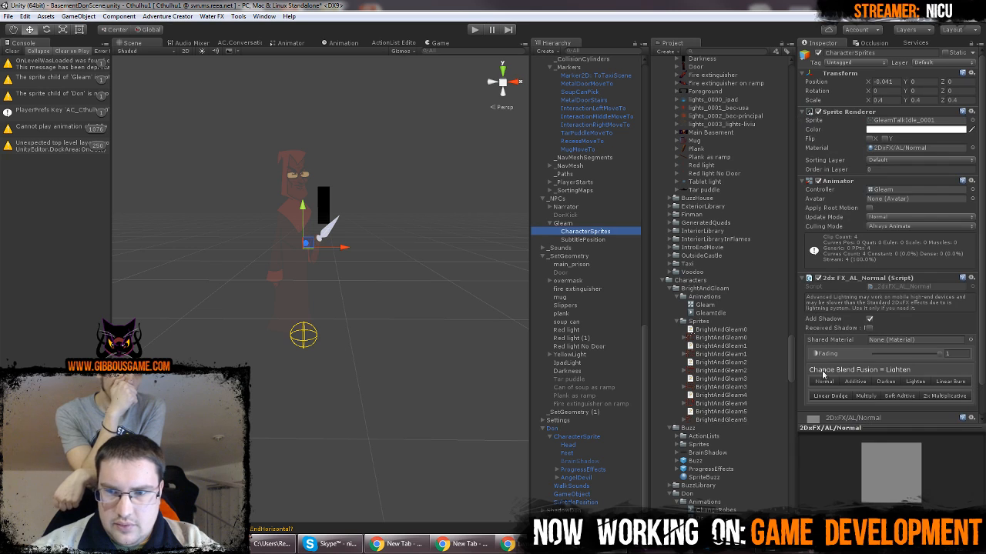
{"action": "left_click", "coordinate": [836, 382]}
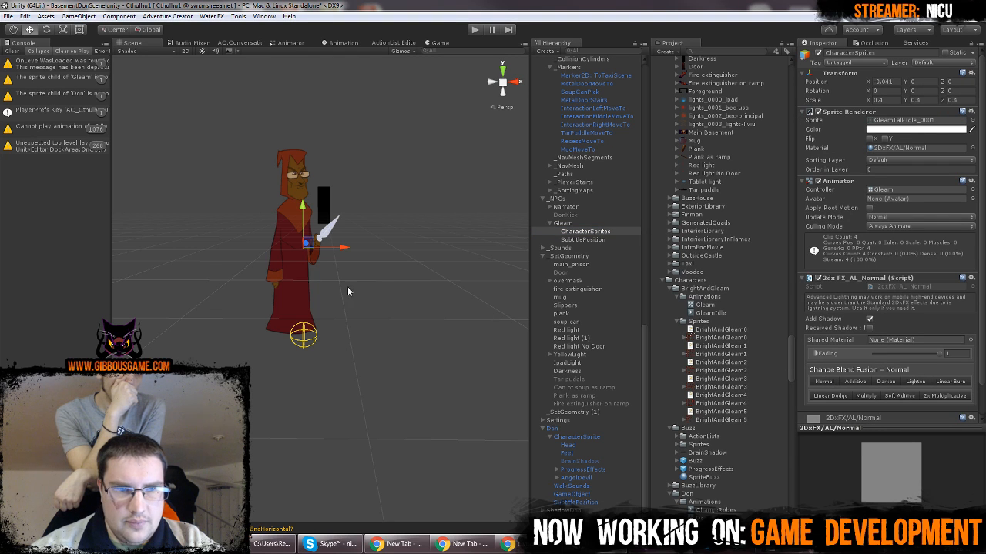
{"action": "left_click_drag", "start_coordinate": [348, 286], "coordinate": [298, 343], "text": "alt"}
Select SpotlightRedBG and examine its light range relative to Gleam in 3D and in 2D
{"action": "left_click", "coordinate": [294, 336]}
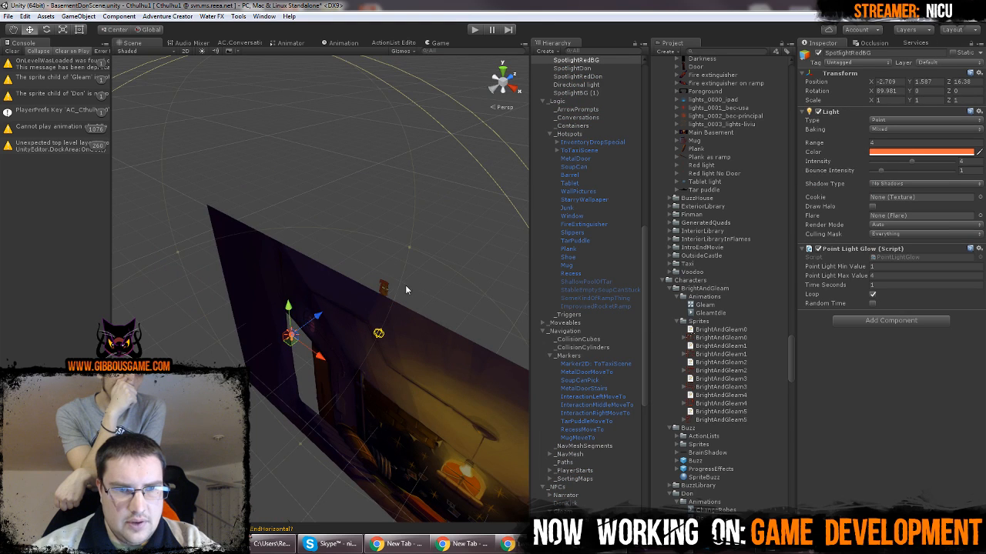
{"action": "key", "text": "f"}
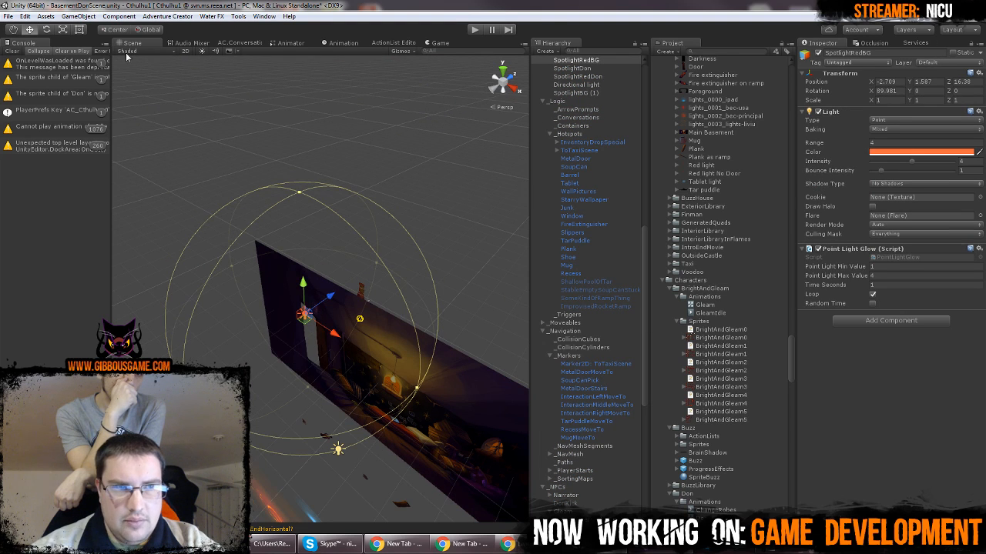
{"action": "left_click", "coordinate": [184, 51]}
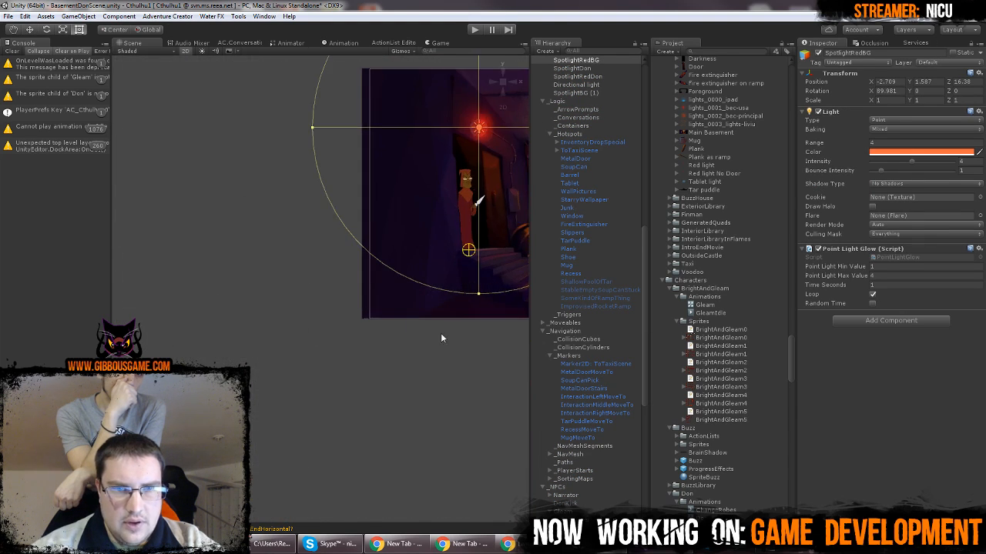
{"action": "scroll", "coordinate": [262, 446], "scroll_direction": "up", "scroll_amount": 12}
{"action": "middle_click_drag", "start_coordinate": [353, 355], "coordinate": [383, 328]}
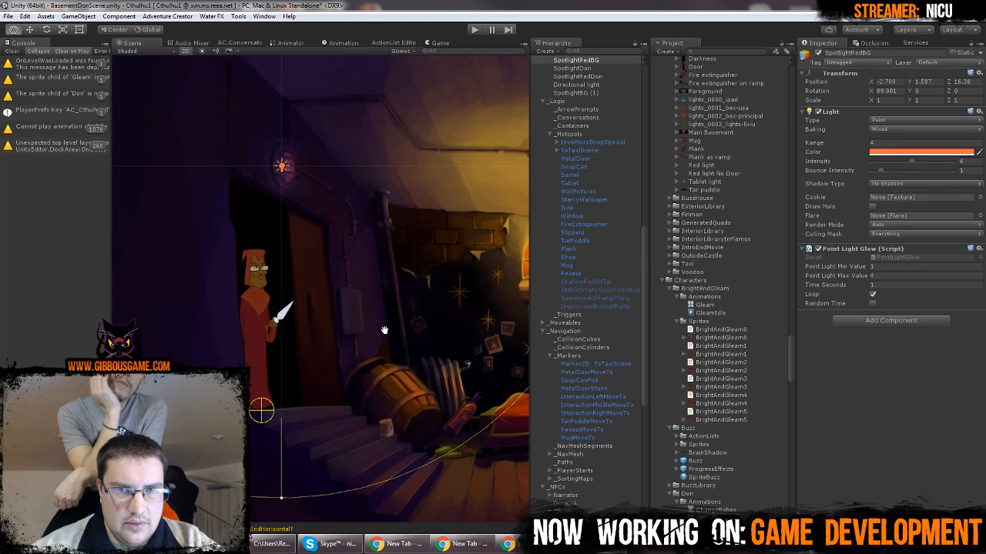
Move the parent Gleam object behind the background, first to Z position 30 and further back to about 60.18
{"action": "scroll", "coordinate": [660, 193], "scroll_direction": "up", "scroll_amount": 4}
{"action": "scroll", "coordinate": [658, 188], "scroll_direction": "up", "scroll_amount": 2}
{"action": "scroll", "coordinate": [587, 238], "scroll_direction": "up", "scroll_amount": 15}
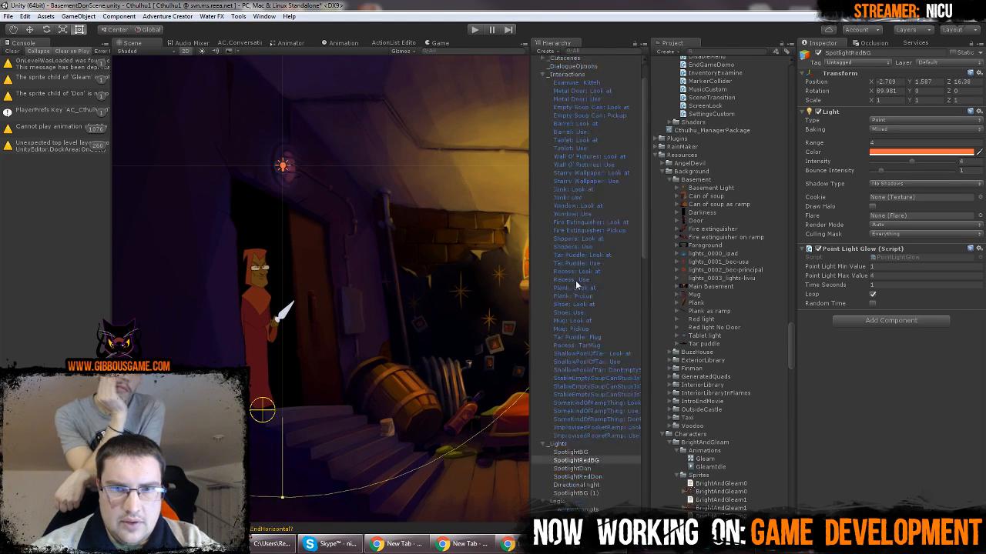
{"action": "scroll", "coordinate": [584, 261], "scroll_direction": "down", "scroll_amount": 12}
{"action": "scroll", "coordinate": [587, 296], "scroll_direction": "down", "scroll_amount": 8}
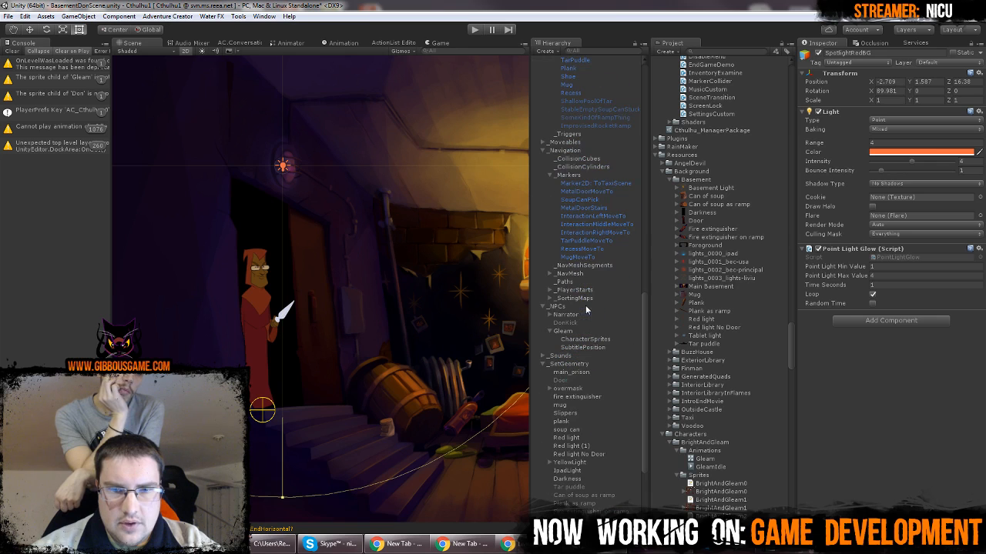
{"action": "left_click", "coordinate": [582, 331]}
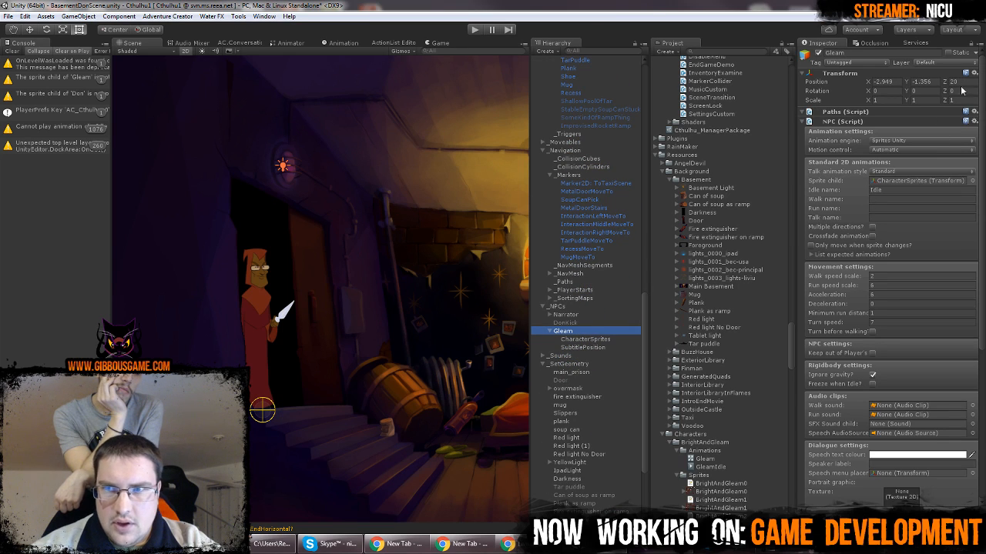
{"action": "left_click", "coordinate": [953, 82]}
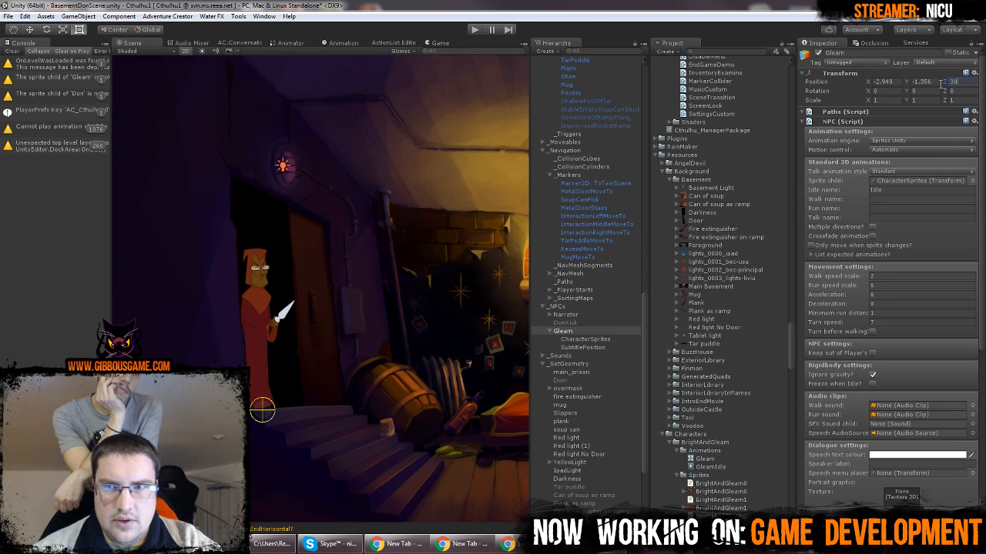
{"action": "left_click", "coordinate": [185, 50]}
{"action": "scroll", "coordinate": [459, 246], "scroll_direction": "down", "scroll_amount": 4}
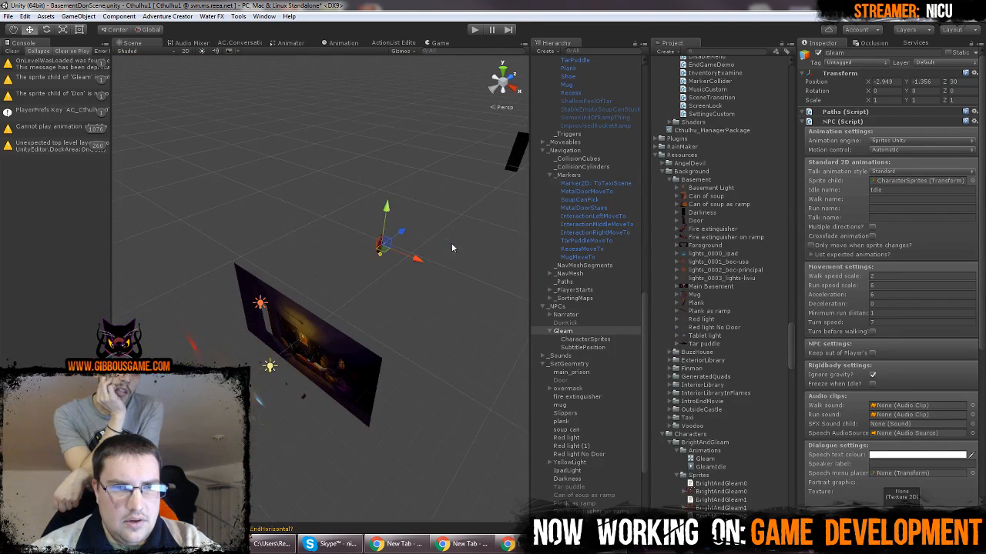
{"action": "scroll", "coordinate": [438, 250], "scroll_direction": "down", "scroll_amount": 2}
{"action": "left_click_drag", "start_coordinate": [387, 246], "coordinate": [546, 172]}
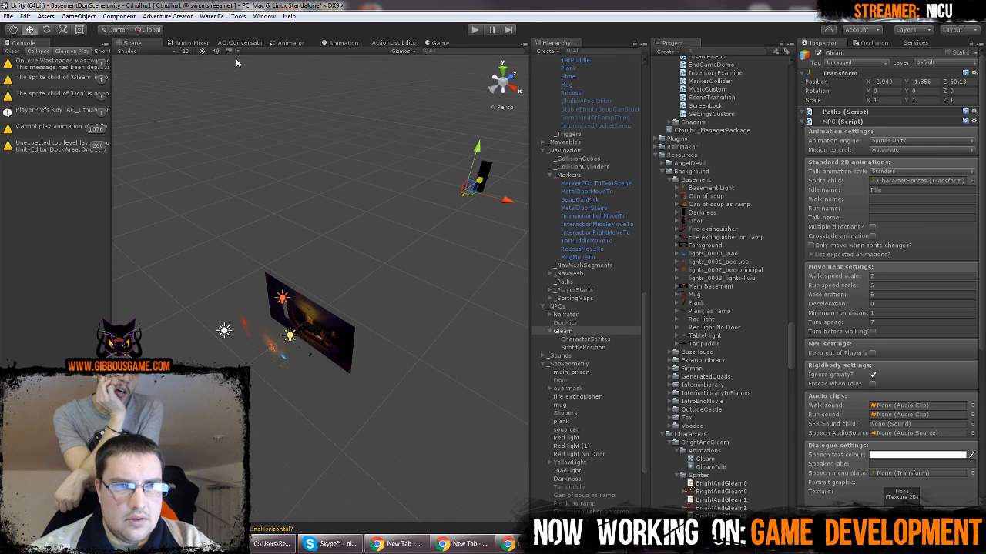
Compare Gleam's lighting in the Game view with the 2D Scene view around the doorway
{"action": "left_click", "coordinate": [436, 44]}
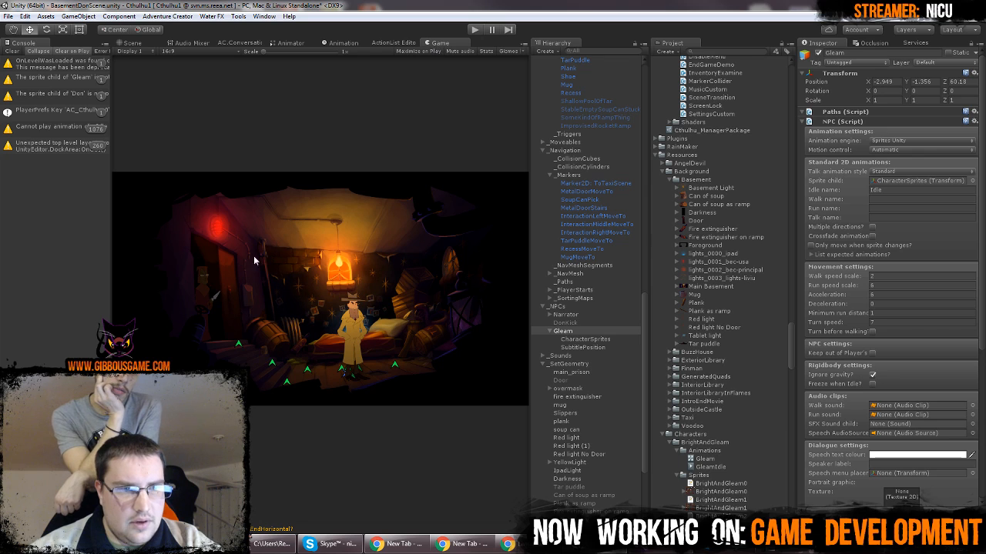
{"action": "left_click", "coordinate": [135, 43]}
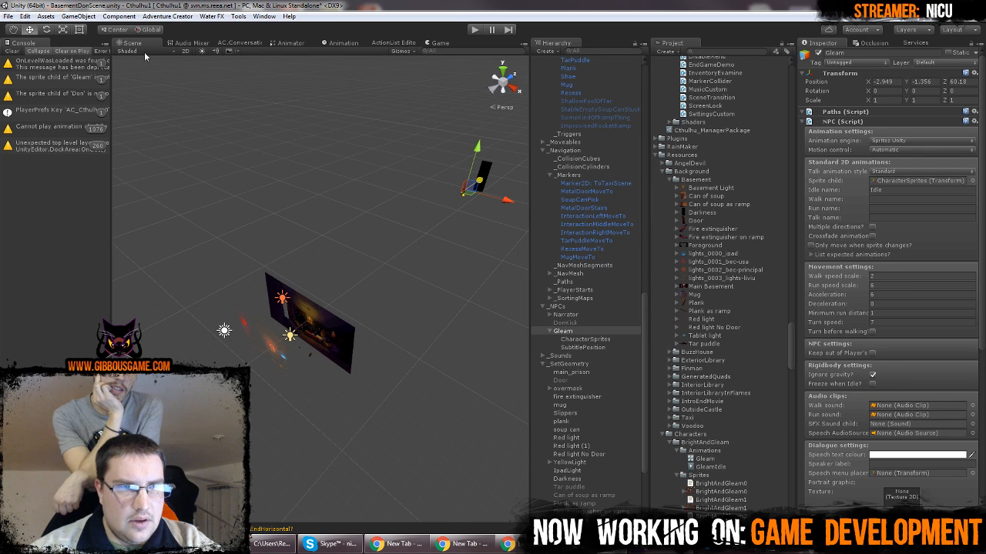
{"action": "left_click", "coordinate": [184, 50]}
{"action": "key", "text": "t"}
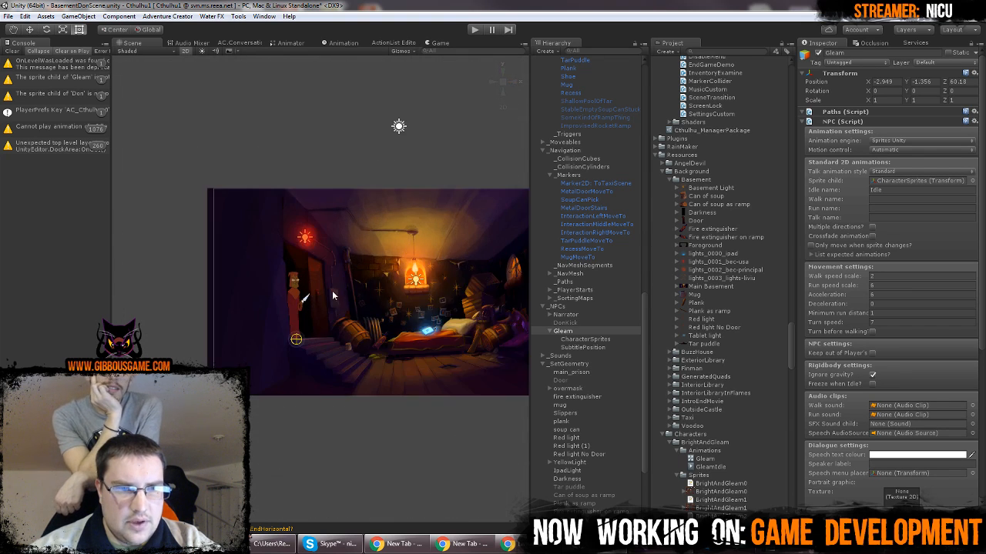
{"action": "scroll", "coordinate": [317, 318], "scroll_direction": "up", "scroll_amount": 3}
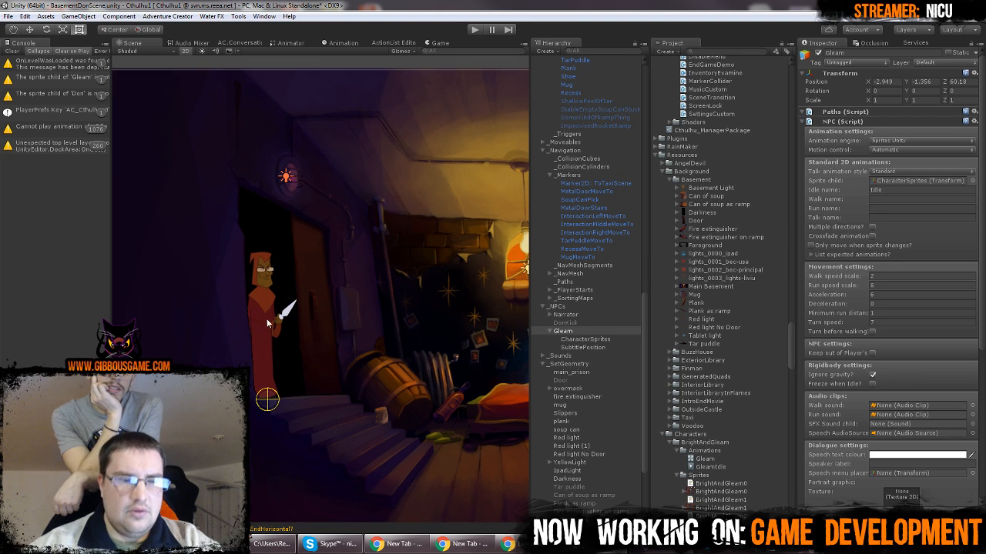
{"action": "scroll", "coordinate": [289, 308], "scroll_direction": "down", "scroll_amount": 5}
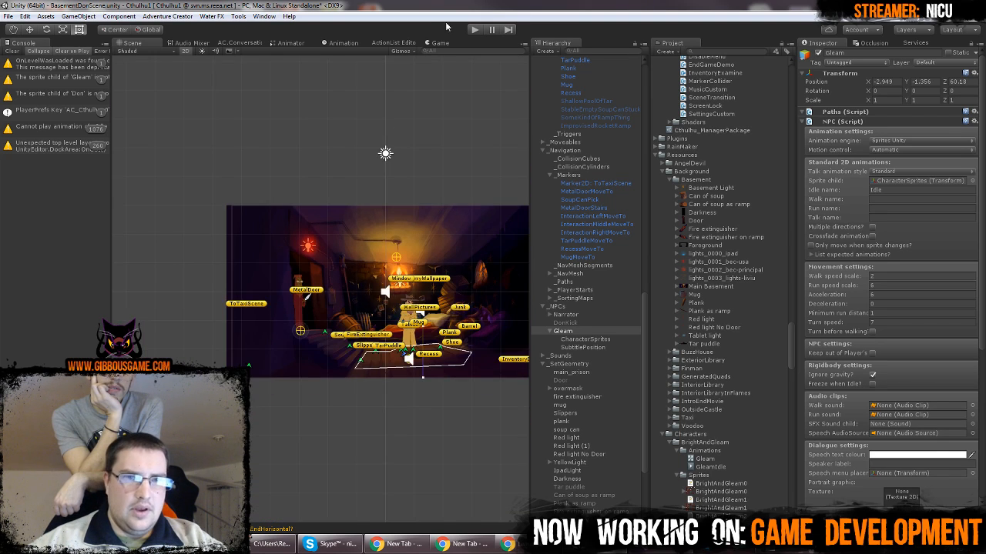
Detach the Game view into a floating window beside the Scene view to compare Gleam in both
{"action": "left_click", "coordinate": [437, 43]}
{"action": "left_click_drag", "start_coordinate": [437, 43], "coordinate": [293, 287]}
{"action": "left_click_drag", "start_coordinate": [306, 44], "coordinate": [788, 42]}
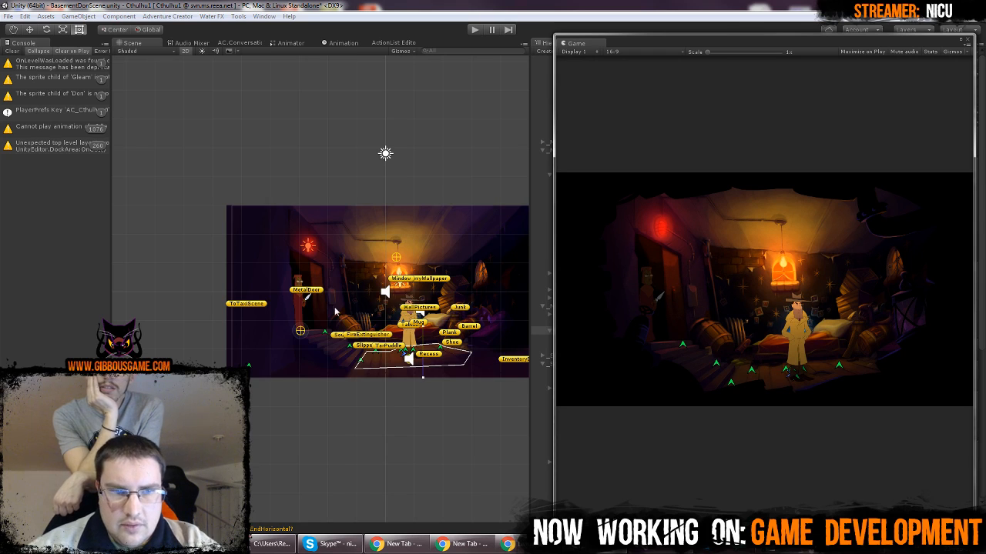
{"action": "scroll", "coordinate": [337, 310], "scroll_direction": "up", "scroll_amount": 9}
{"action": "scroll", "coordinate": [339, 311], "scroll_direction": "down", "scroll_amount": 9}
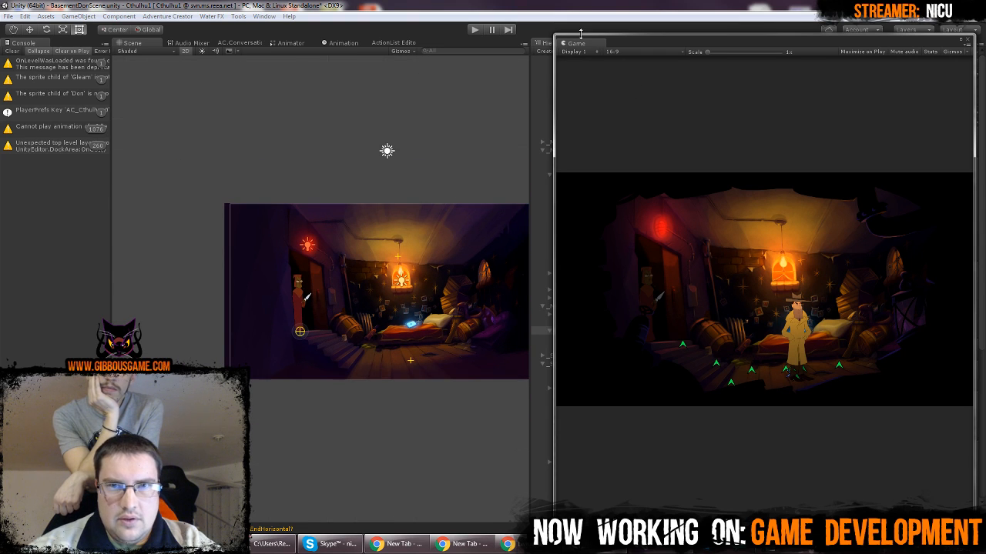
Enlarge the floating Game view and set Gleam's Z position to 20, trying 10 for comparison
{"action": "left_click_drag", "start_coordinate": [557, 36], "coordinate": [250, 119]}
{"action": "left_click", "coordinate": [958, 81]}
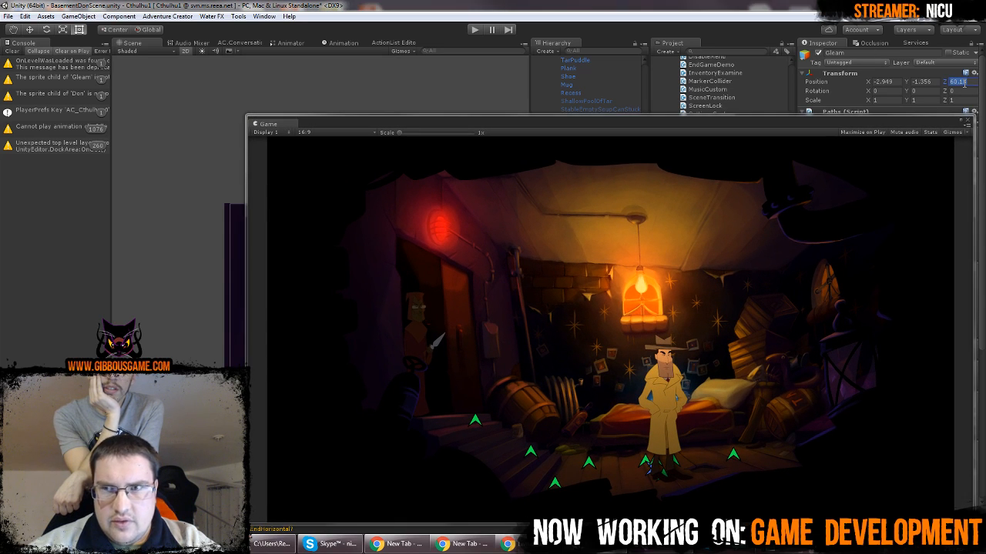
{"action": "type", "text": "20"}
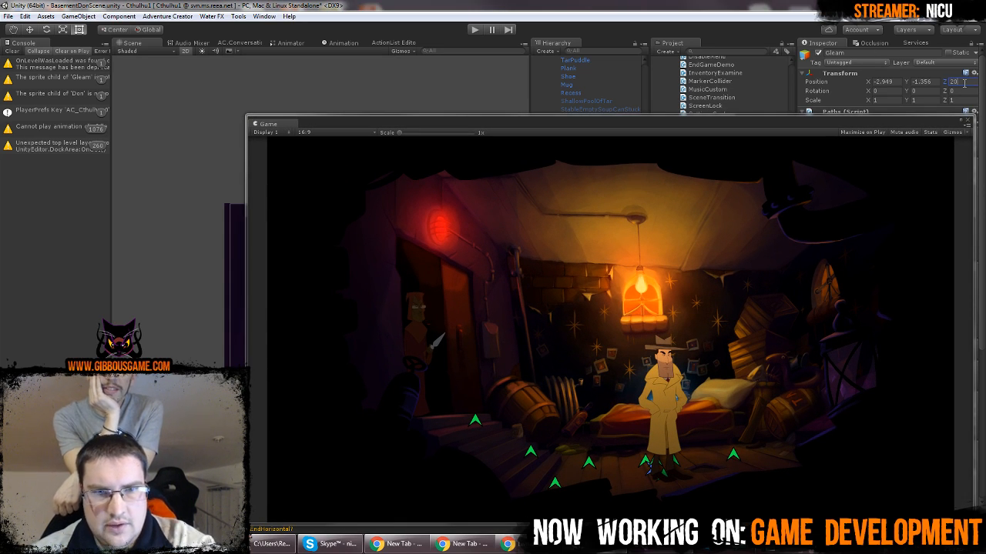
{"action": "key", "text": "BackSpace"}
{"action": "key", "text": "BackSpace"}
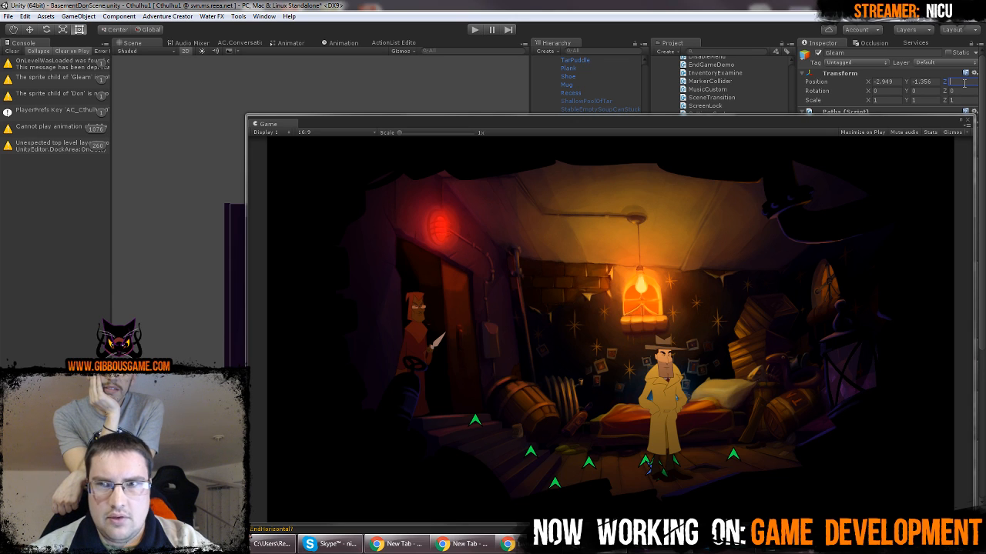
{"action": "type", "text": "10"}
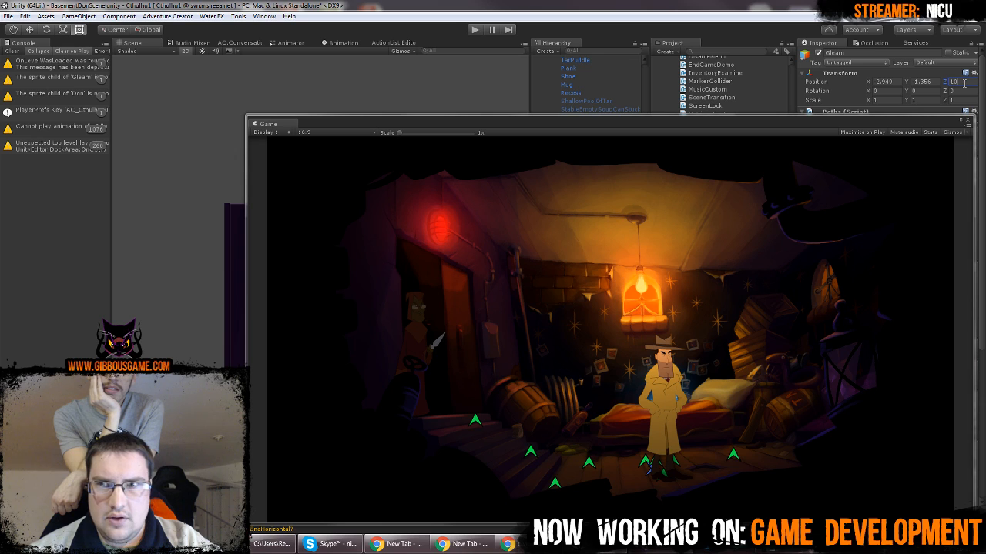
{"action": "key", "text": "BackSpace"}
{"action": "key", "text": "BackSpace"}
{"action": "type", "text": "20"}
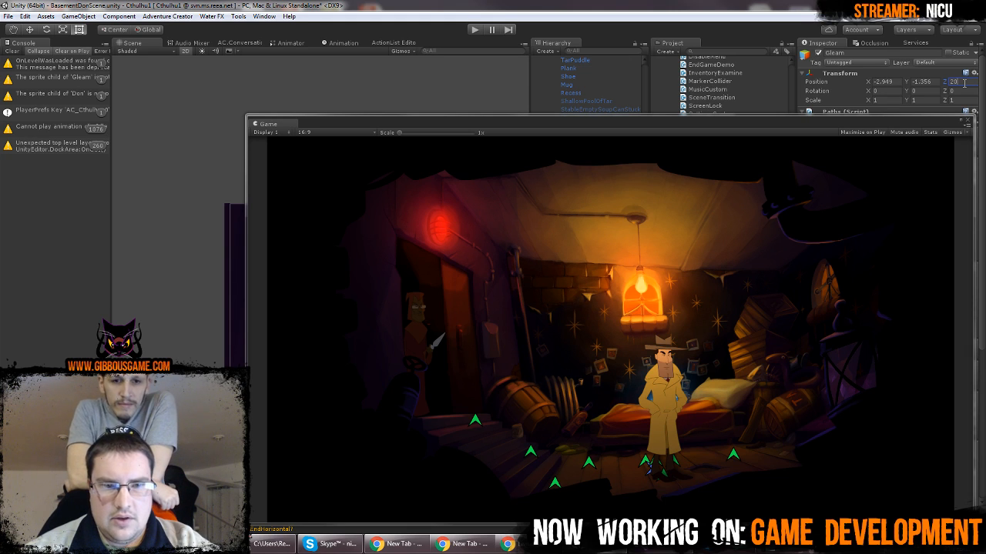
Test-run the scene in the floating Game view, stop it, and dock the Game view back beside the Scene view
{"action": "left_click_drag", "start_coordinate": [549, 137], "coordinate": [514, 115]}
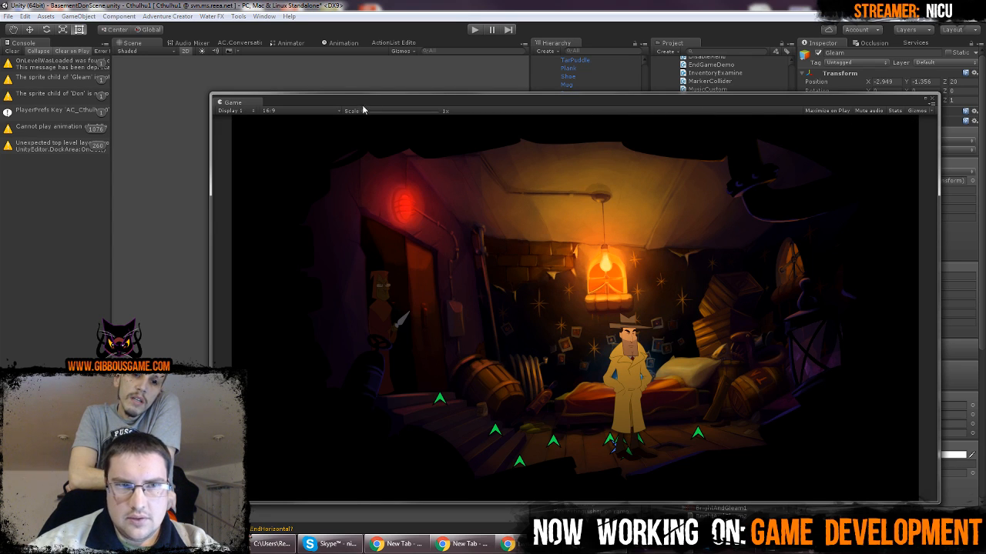
{"action": "left_click", "coordinate": [475, 29]}
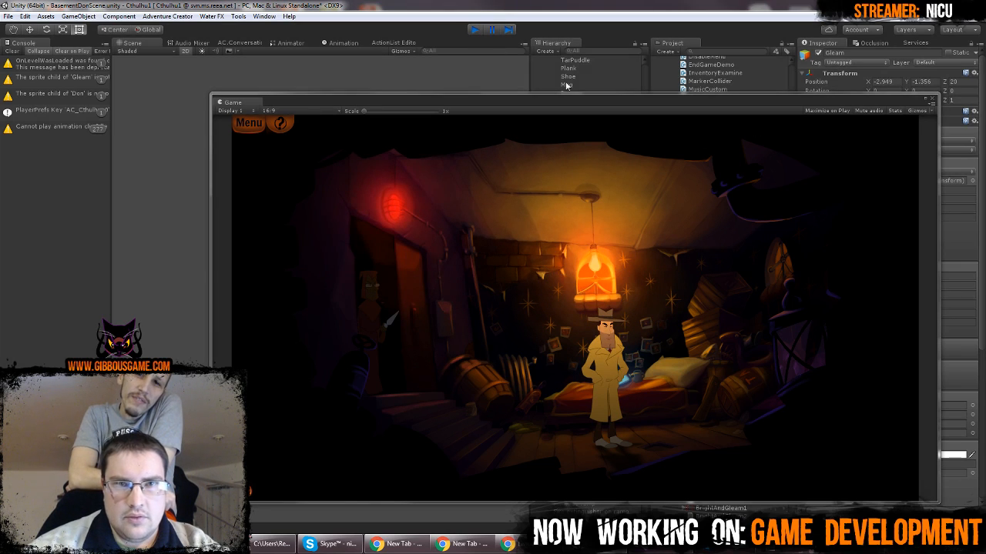
{"action": "key", "text": "ctrl+p"}
{"action": "left_click_drag", "start_coordinate": [223, 101], "coordinate": [446, 44]}
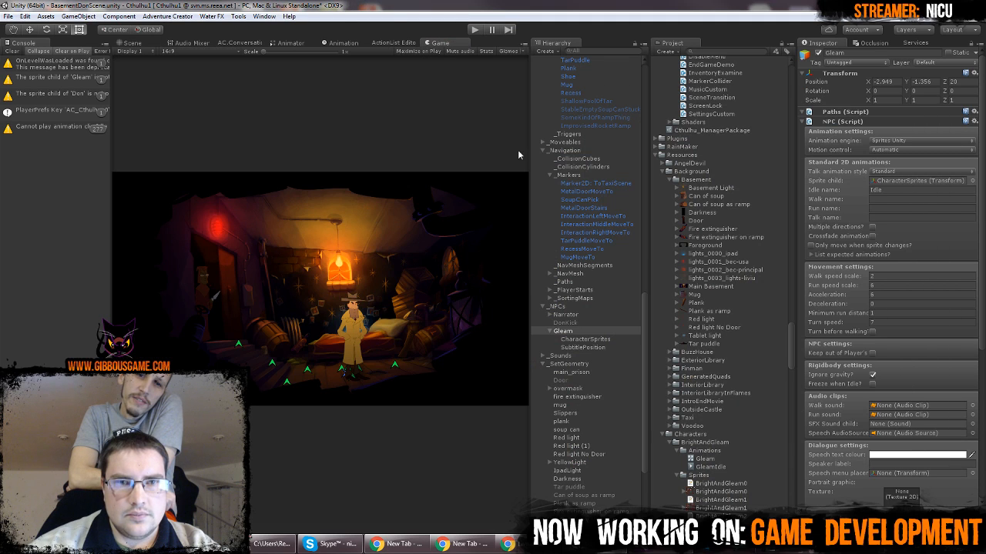
Toggle Red light No Door and Red light (1) under _SetGeometry to examine what each contributes to the doorway
{"action": "scroll", "coordinate": [590, 346], "scroll_direction": "down", "scroll_amount": 4}
{"action": "left_click", "coordinate": [589, 347]}
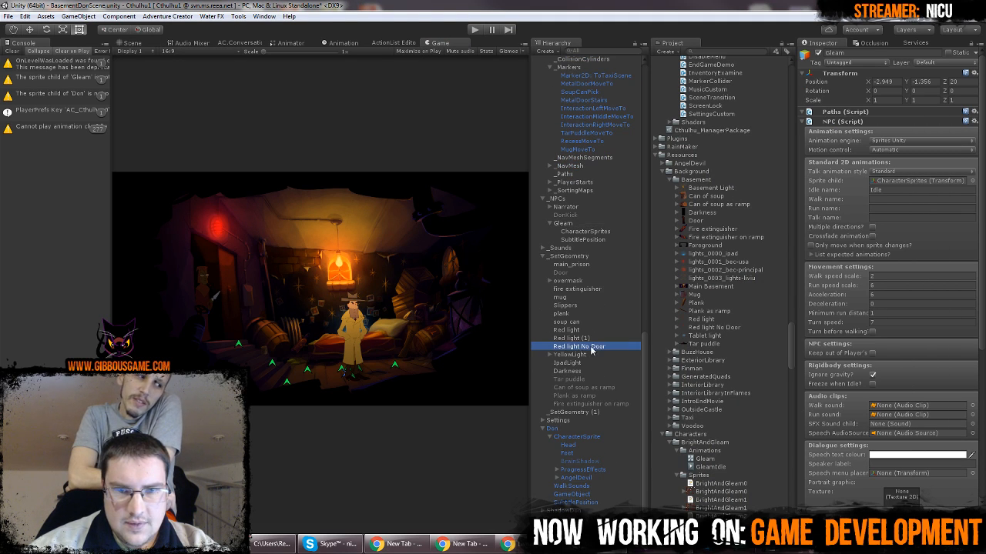
{"action": "left_click", "coordinate": [819, 52]}
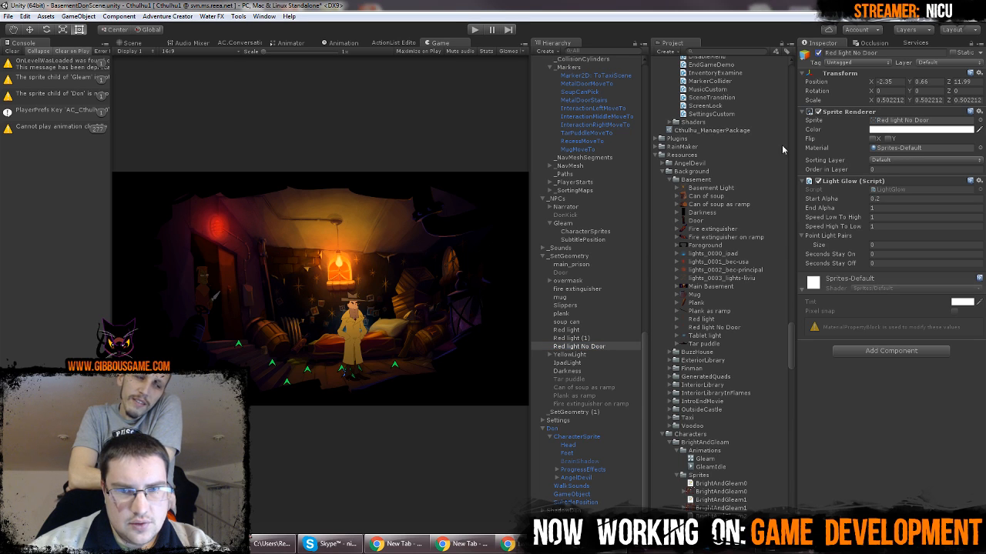
{"action": "left_click", "coordinate": [595, 338]}
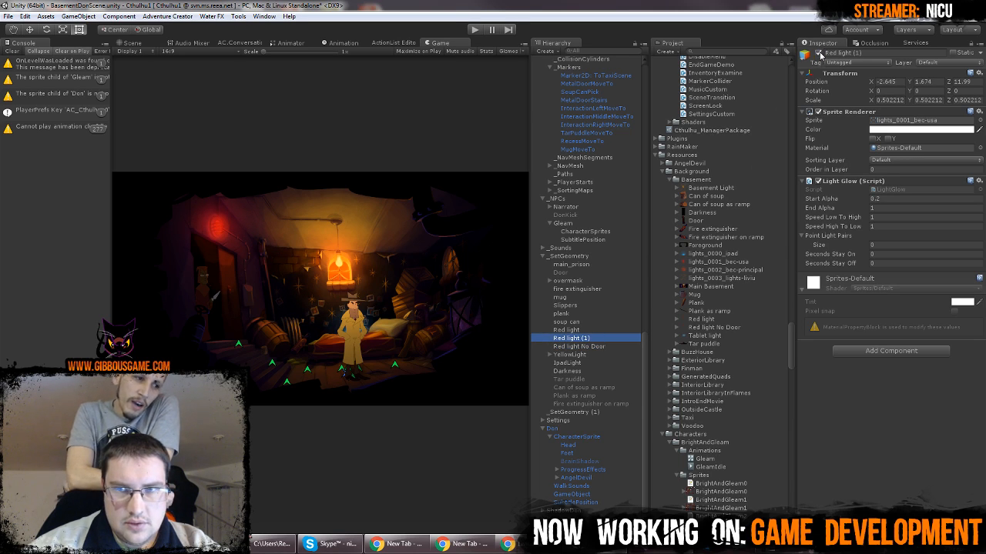
{"action": "left_click", "coordinate": [819, 53]}
{"action": "left_click", "coordinate": [818, 53]}
{"action": "left_click", "coordinate": [593, 339]}
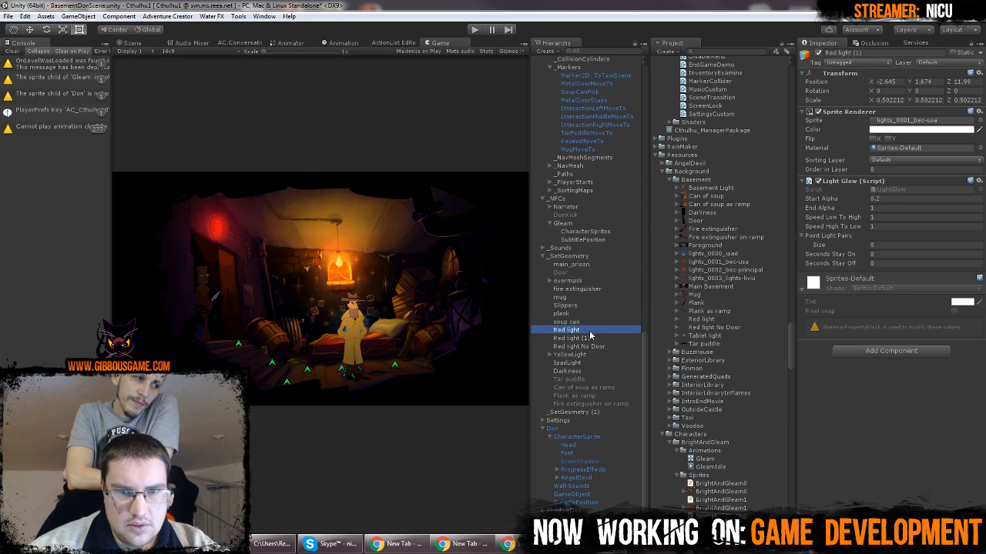
{"action": "left_click", "coordinate": [607, 348]}
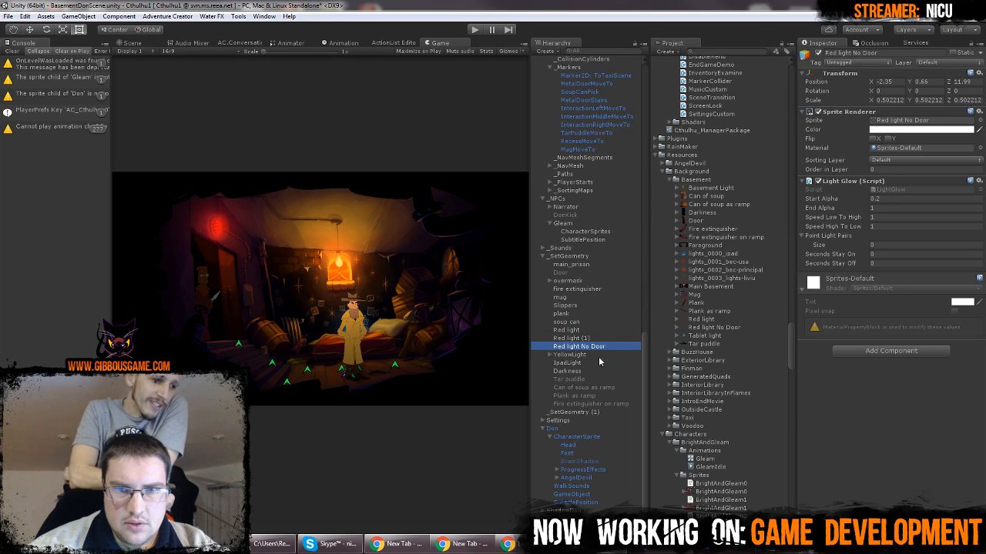
Deactivate the Red light object and toggle Red light No Door off and on to compare the glow
{"action": "left_click", "coordinate": [597, 330]}
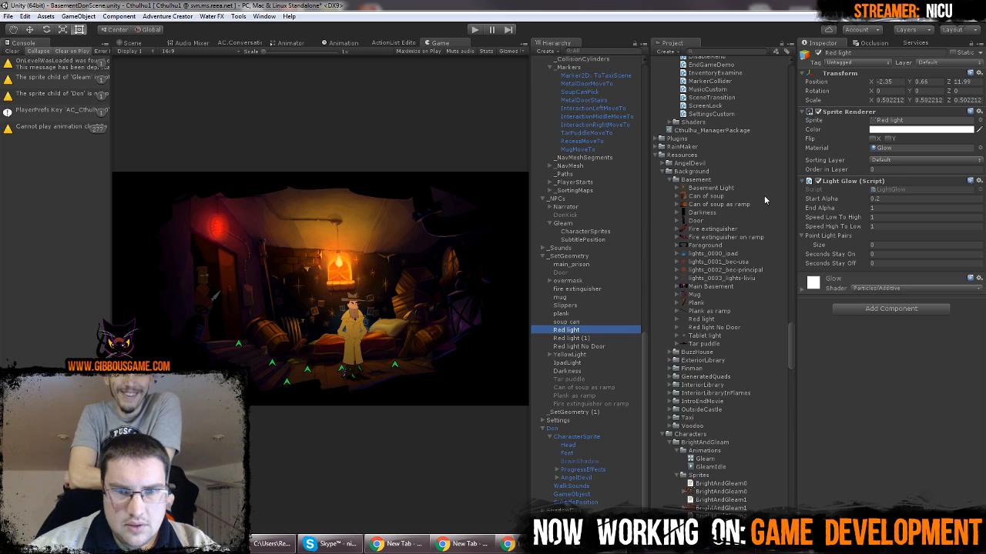
{"action": "left_click", "coordinate": [817, 53]}
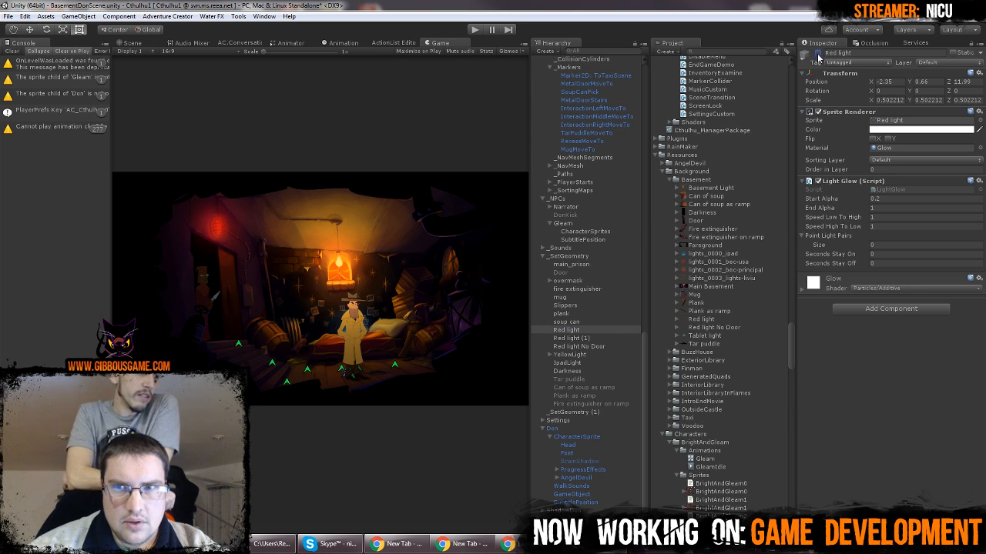
{"action": "left_click", "coordinate": [599, 346]}
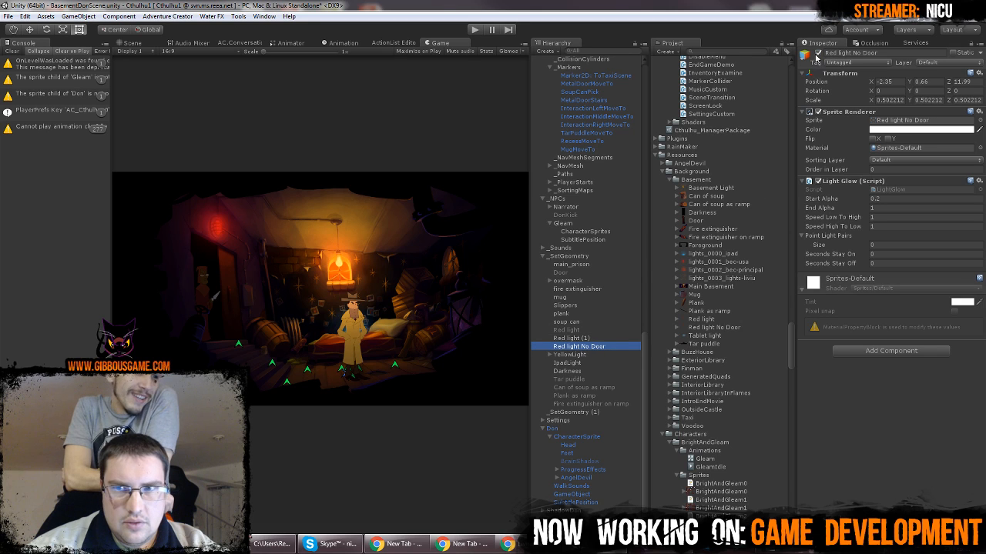
{"action": "left_click", "coordinate": [818, 53]}
{"action": "left_click", "coordinate": [818, 53]}
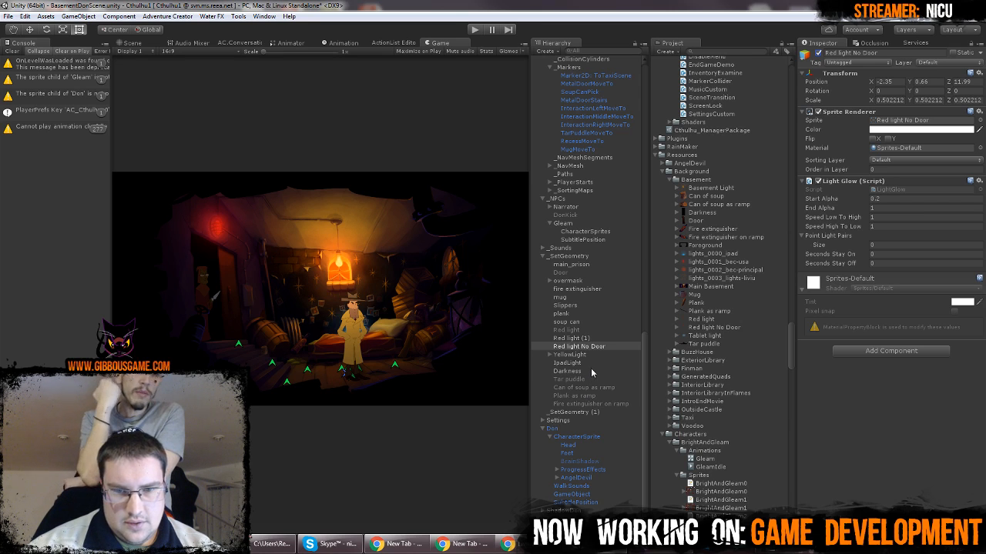
Make the Red light object a child of the Door object in the hierarchy
{"action": "left_click", "coordinate": [583, 332]}
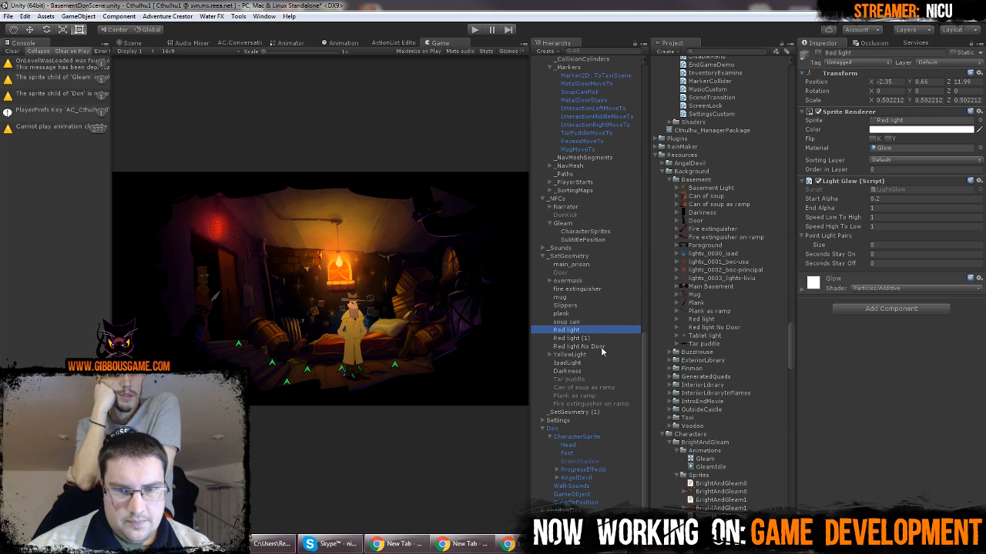
{"action": "left_click", "coordinate": [602, 349]}
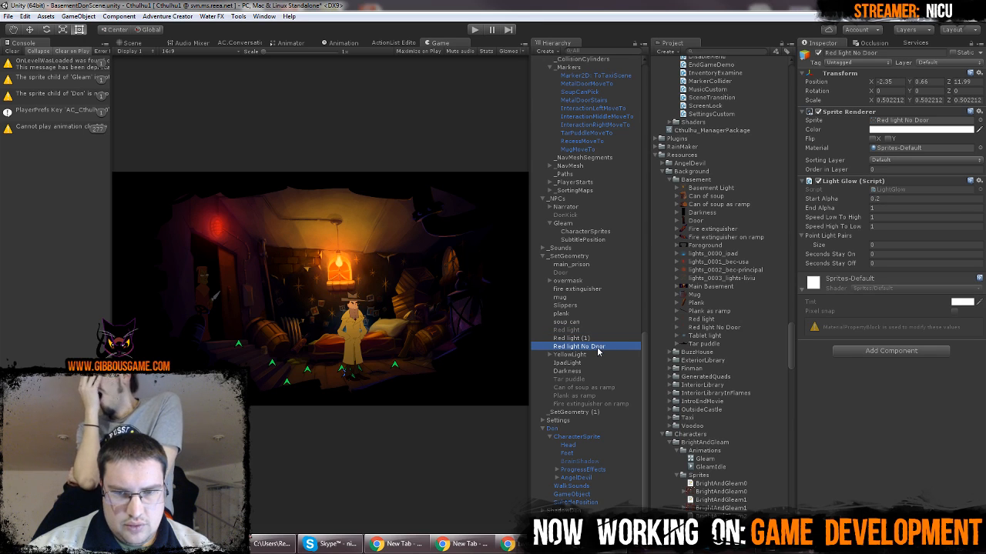
{"action": "left_click_drag", "start_coordinate": [587, 331], "coordinate": [591, 274]}
Activate Door and its child Red light, and deactivate Red light No Door
{"action": "left_click", "coordinate": [586, 273]}
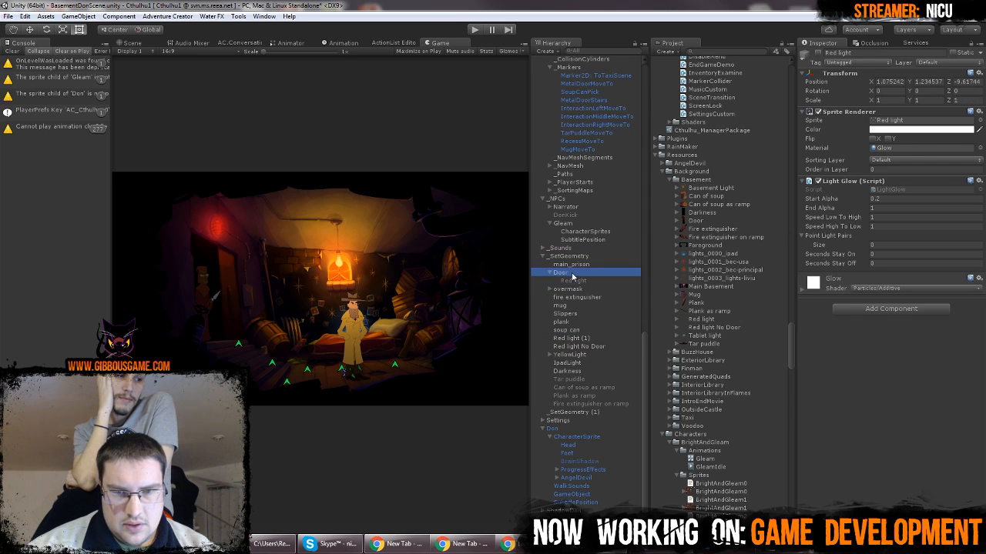
{"action": "left_click", "coordinate": [819, 55]}
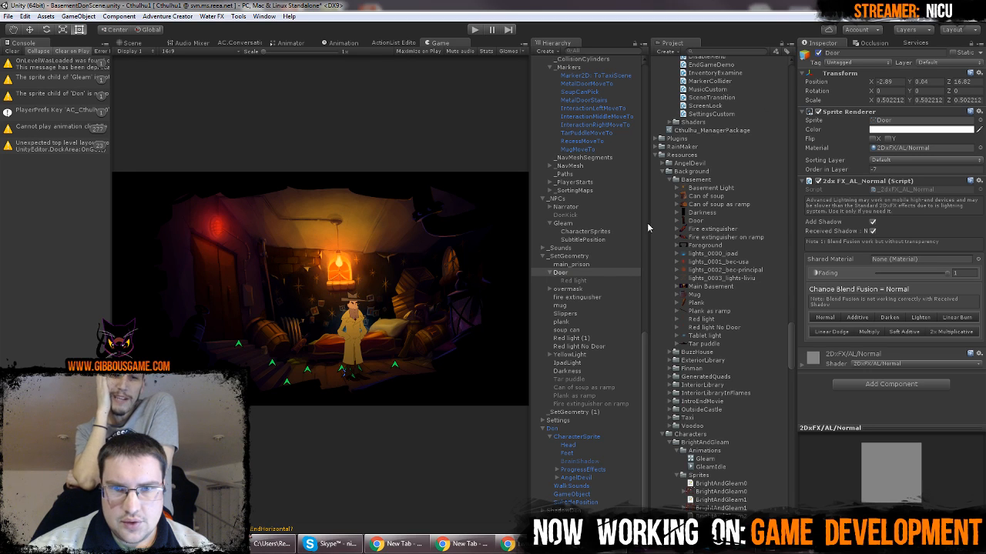
{"action": "left_click", "coordinate": [574, 281]}
{"action": "left_click", "coordinate": [818, 55]}
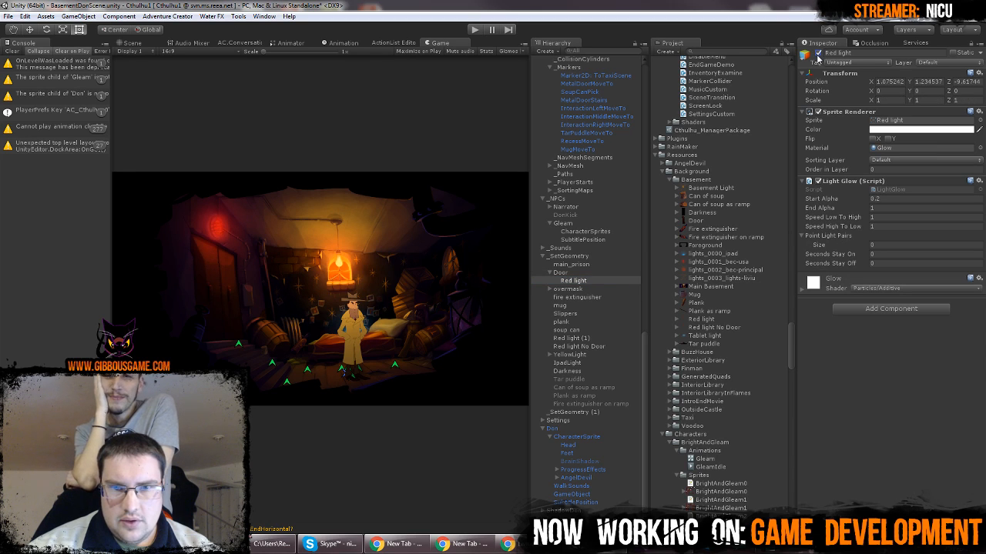
{"action": "left_click", "coordinate": [599, 347]}
{"action": "left_click", "coordinate": [818, 56]}
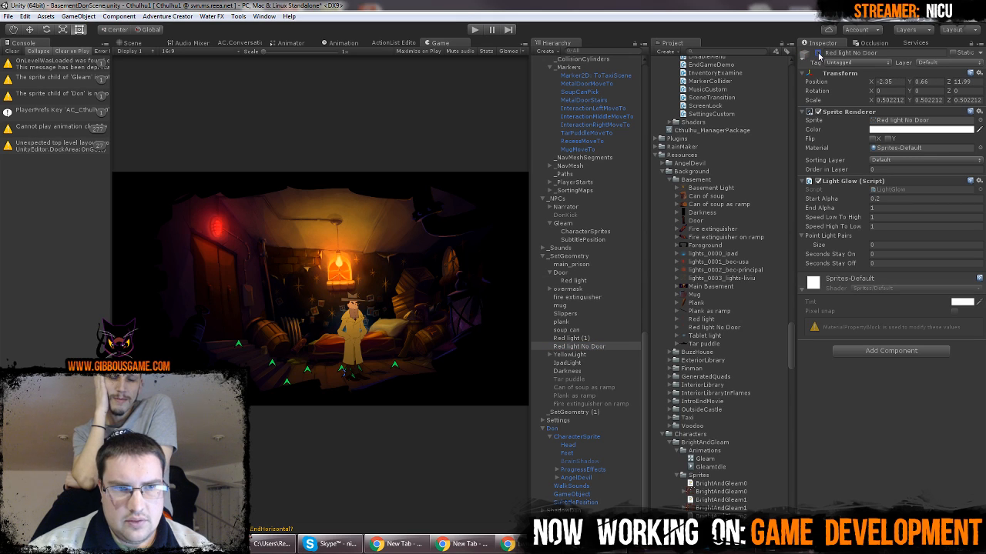
{"action": "left_click", "coordinate": [818, 55]}
{"action": "left_click", "coordinate": [818, 55]}
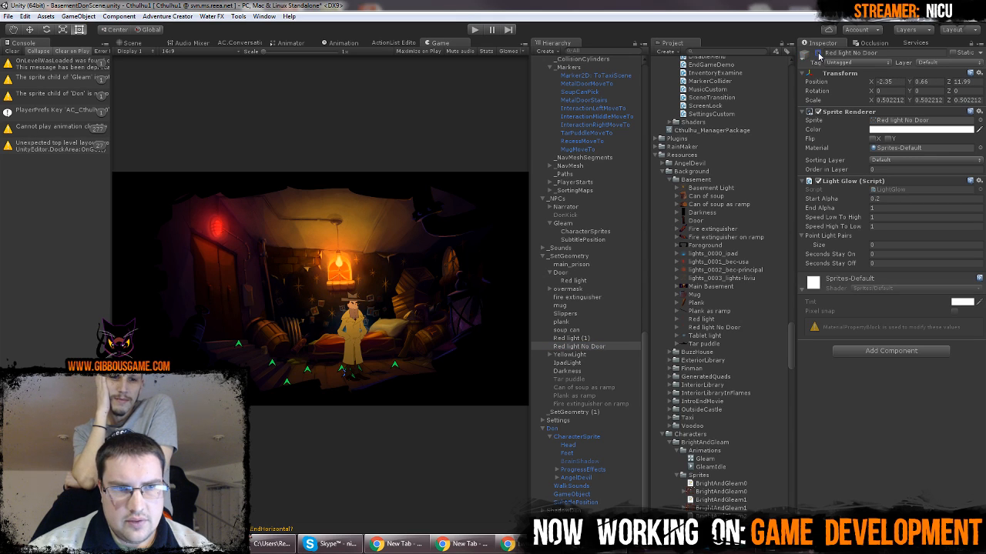
Place Red light No Door directly above Door in the hierarchy and activate it in place of Door
{"action": "left_click", "coordinate": [604, 347]}
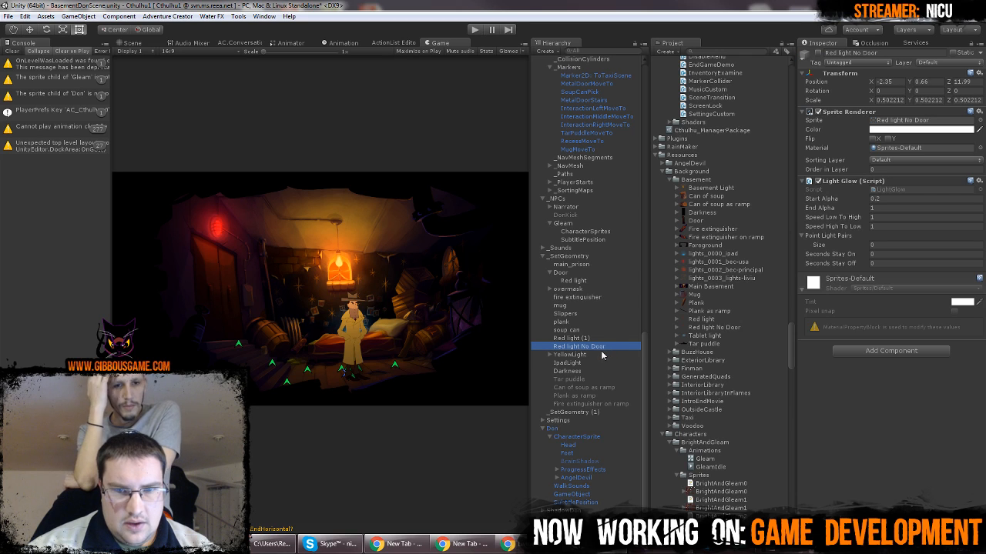
{"action": "left_click_drag", "start_coordinate": [601, 352], "coordinate": [590, 271]}
{"action": "left_click", "coordinate": [588, 280]}
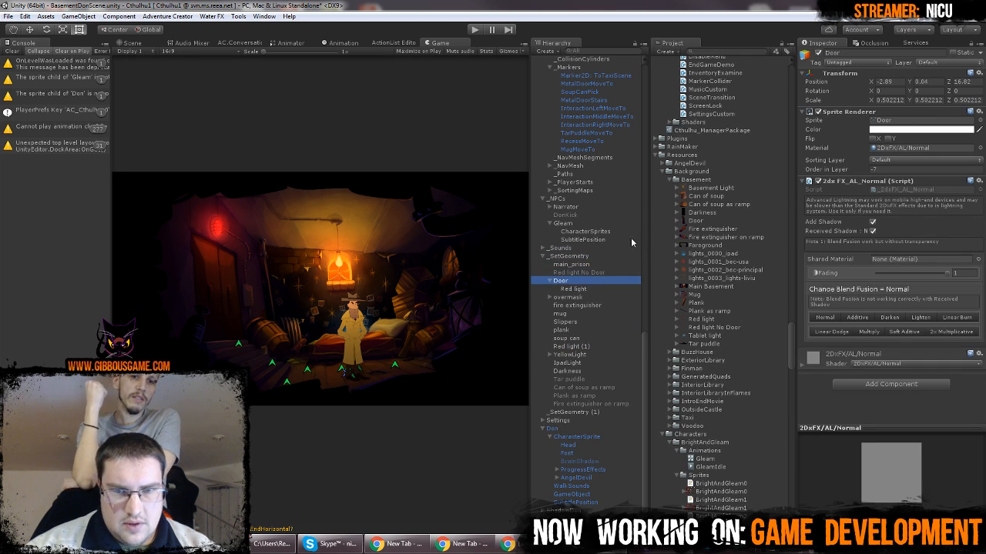
{"action": "left_click", "coordinate": [819, 52]}
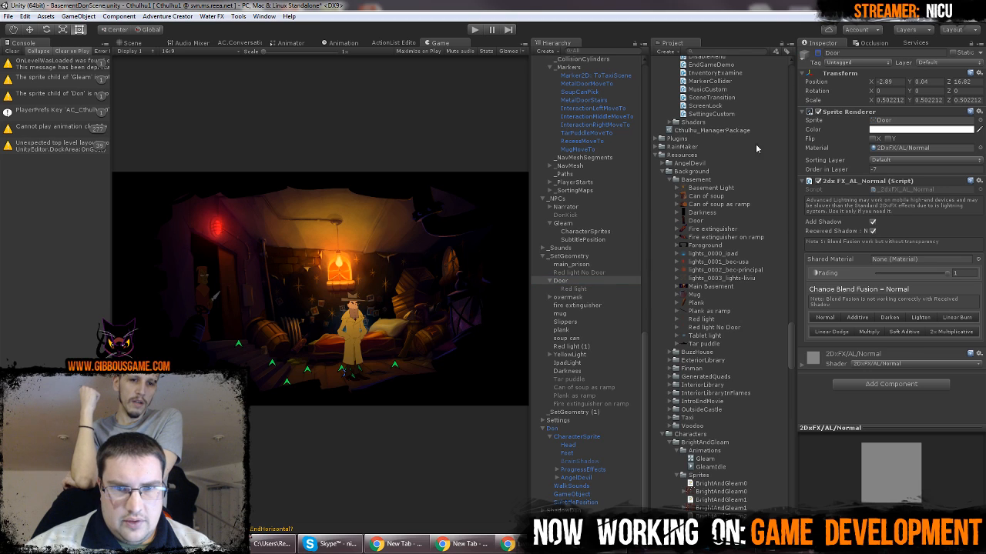
{"action": "left_click", "coordinate": [593, 273]}
{"action": "left_click", "coordinate": [817, 54]}
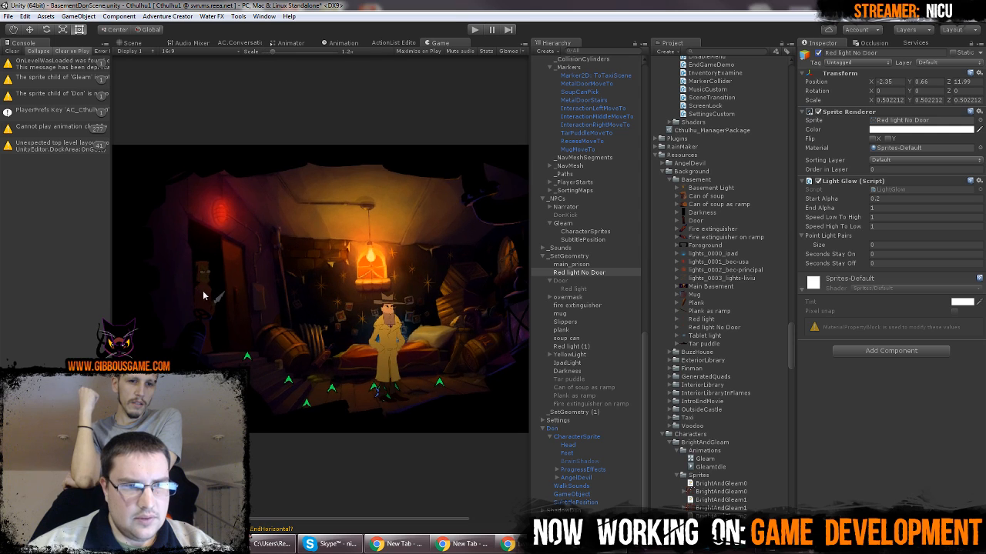
Inspect Gleam in the doorway up close and toggle Red light No Door to compare the lighting
{"action": "scroll", "coordinate": [207, 281], "scroll_direction": "up", "scroll_amount": 5}
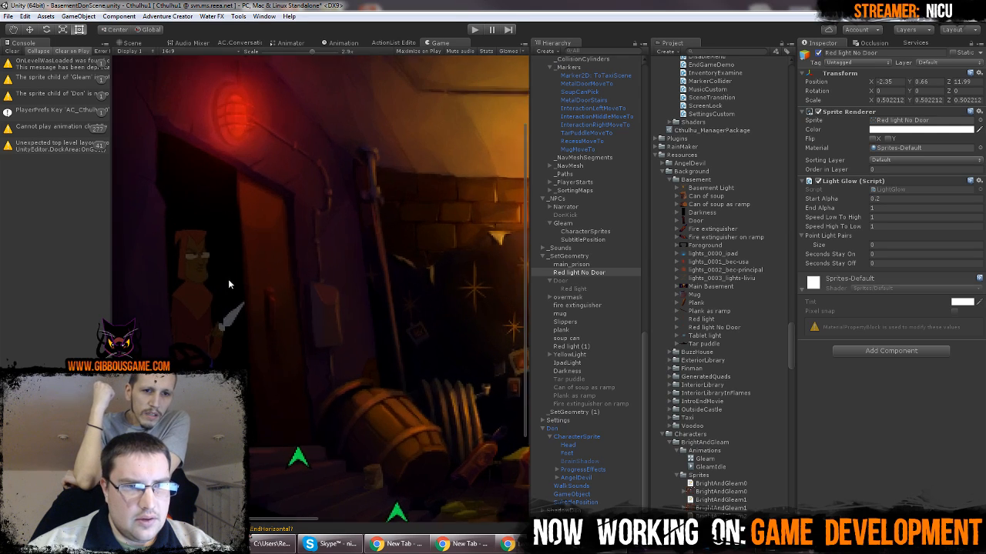
{"action": "scroll", "coordinate": [227, 268], "scroll_direction": "down", "scroll_amount": 3}
{"action": "scroll", "coordinate": [229, 265], "scroll_direction": "down", "scroll_amount": 2}
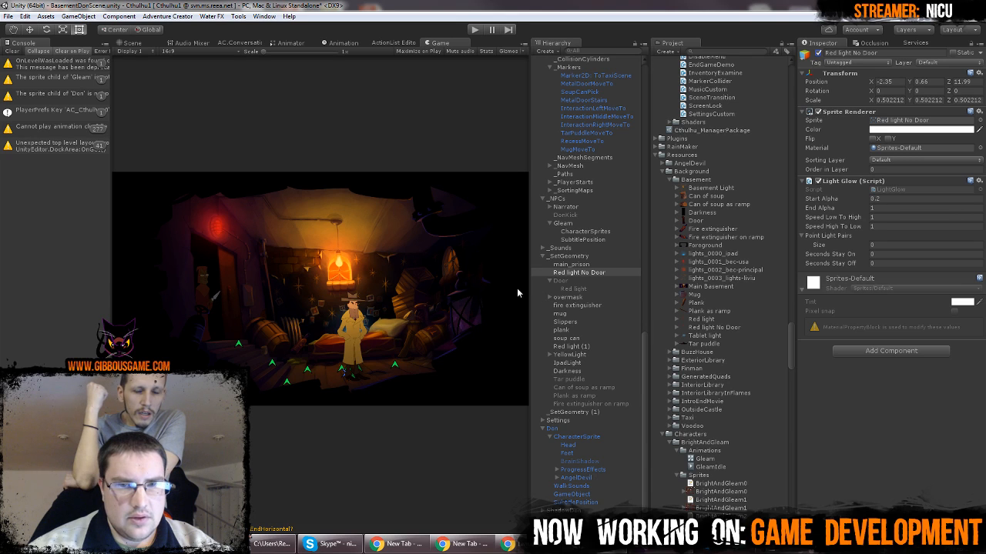
{"action": "left_click", "coordinate": [586, 273]}
{"action": "left_click", "coordinate": [820, 54]}
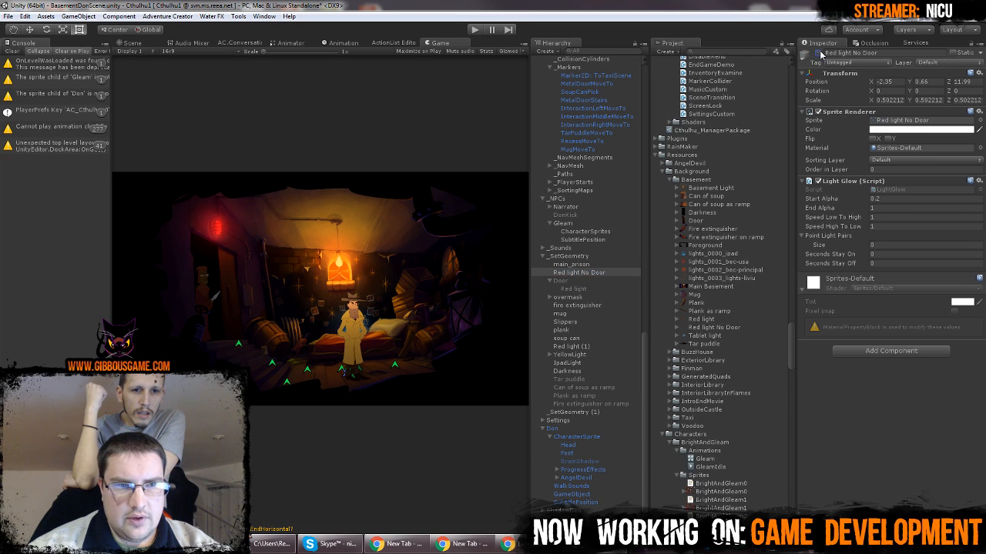
{"action": "left_click", "coordinate": [820, 54]}
{"action": "left_click", "coordinate": [820, 54]}
{"action": "left_click", "coordinate": [820, 54]}
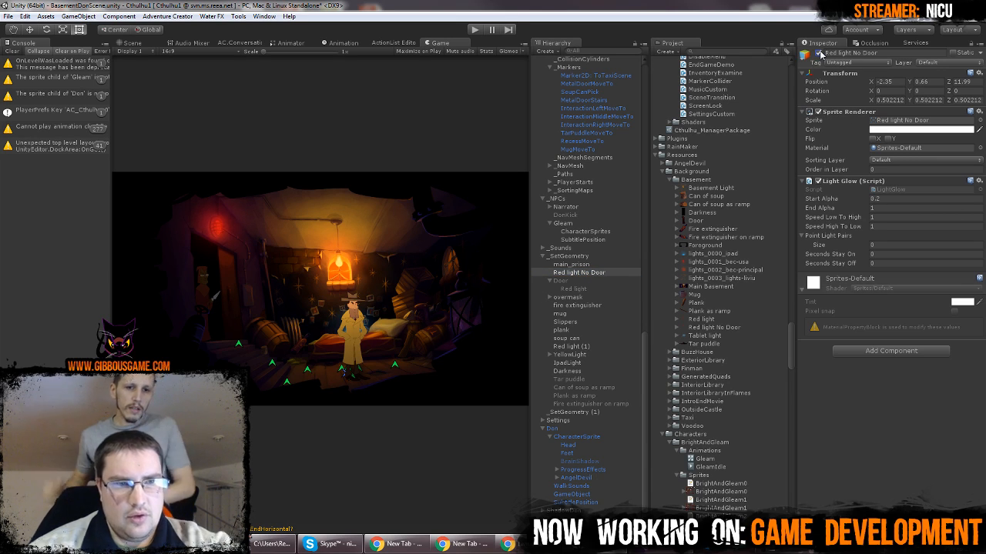
Toggle the Door object on and off to compare the closed and open doorway, leaving it inactive
{"action": "left_click", "coordinate": [582, 281]}
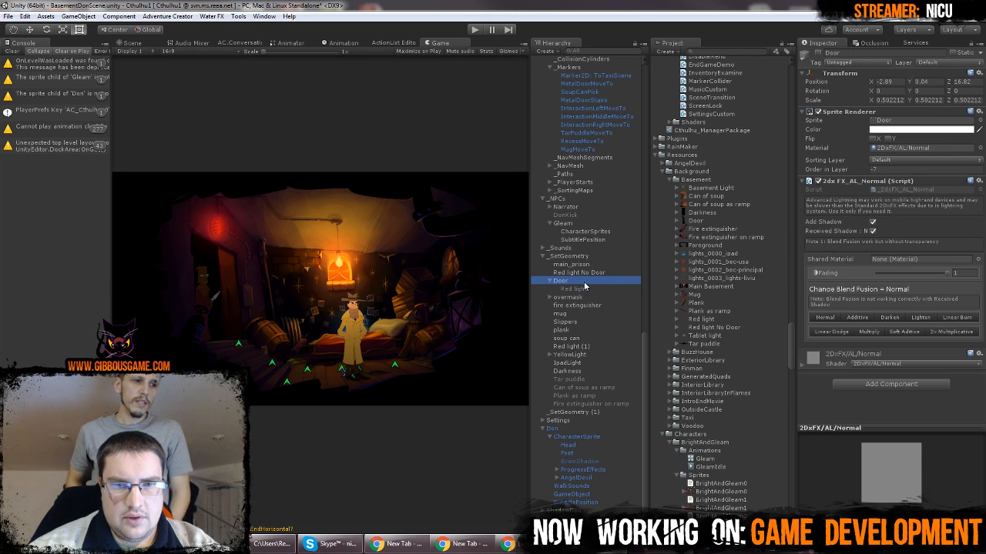
{"action": "left_click", "coordinate": [820, 54]}
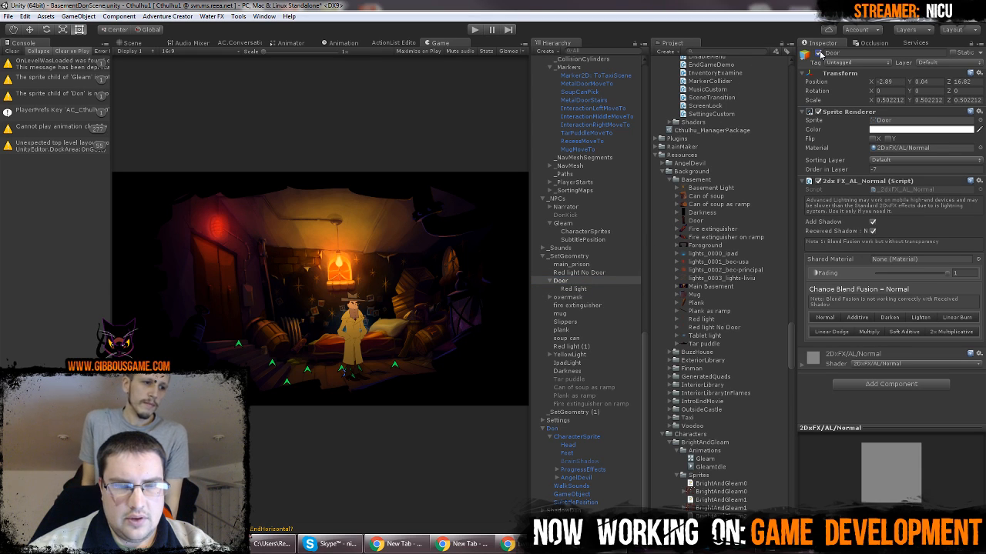
{"action": "left_click", "coordinate": [820, 54]}
{"action": "left_click", "coordinate": [820, 54]}
{"action": "left_click", "coordinate": [820, 54]}
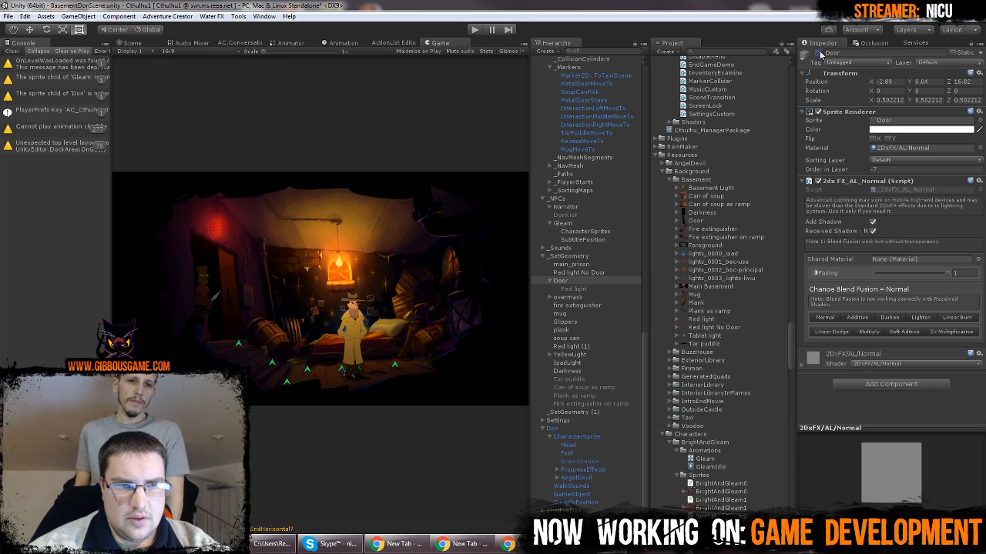
Reactivate Door to check Red light No Door against the closed doorway, and deactivate Door again
{"action": "left_click", "coordinate": [820, 54]}
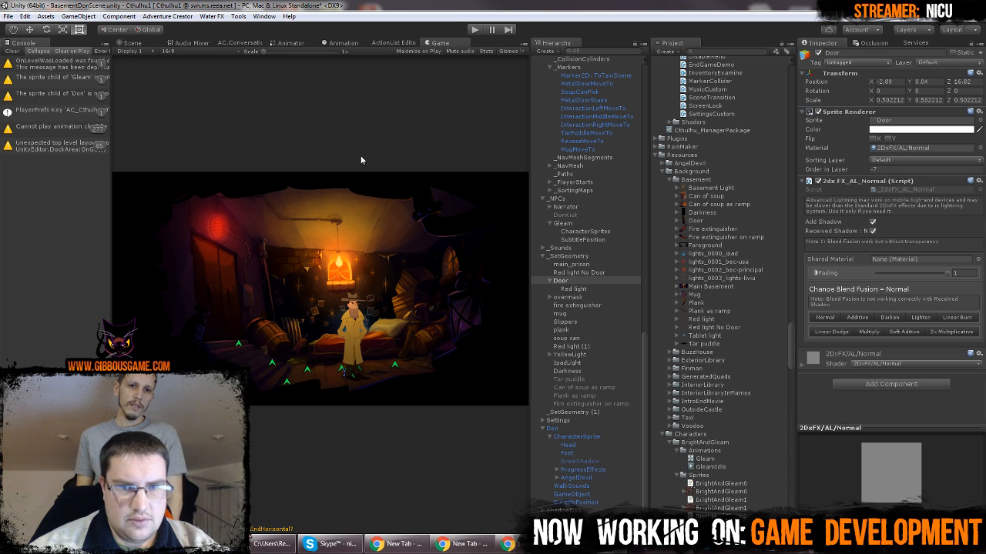
{"action": "left_click", "coordinate": [579, 288]}
{"action": "left_click", "coordinate": [579, 272]}
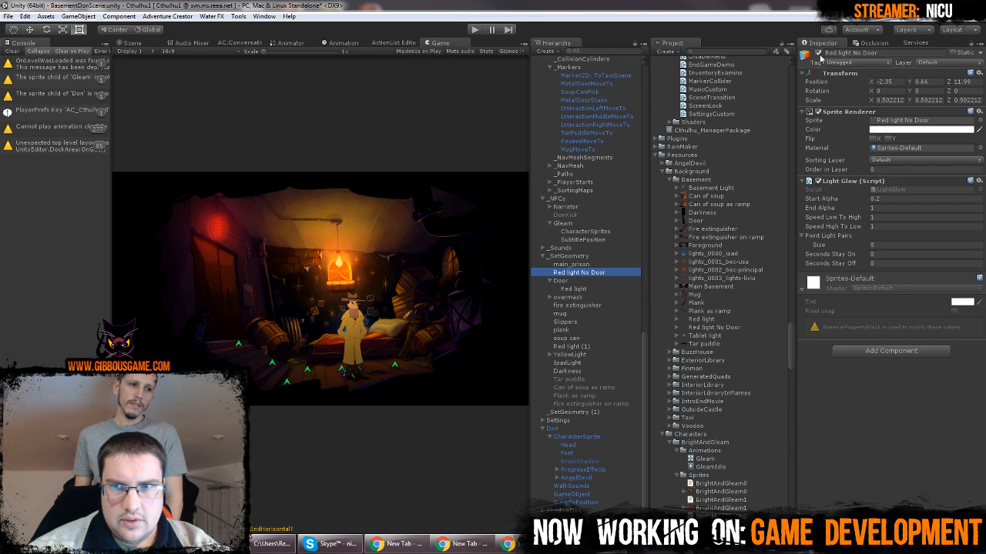
{"action": "left_click", "coordinate": [561, 281]}
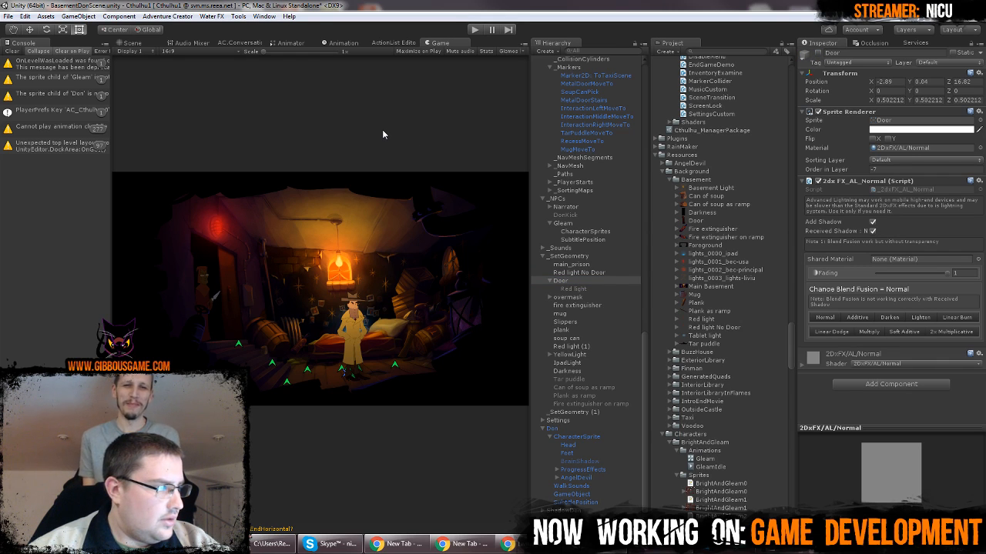
Examine Gleam, the red light and the open doorway up close in the Scene view
{"action": "left_click", "coordinate": [132, 43]}
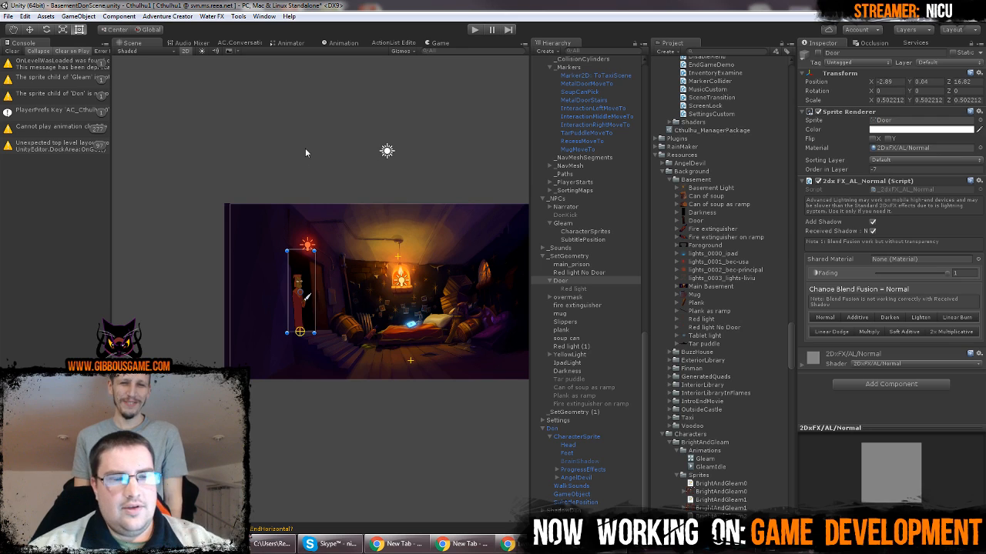
{"action": "left_click", "coordinate": [305, 148]}
{"action": "scroll", "coordinate": [321, 288], "scroll_direction": "up", "scroll_amount": 5}
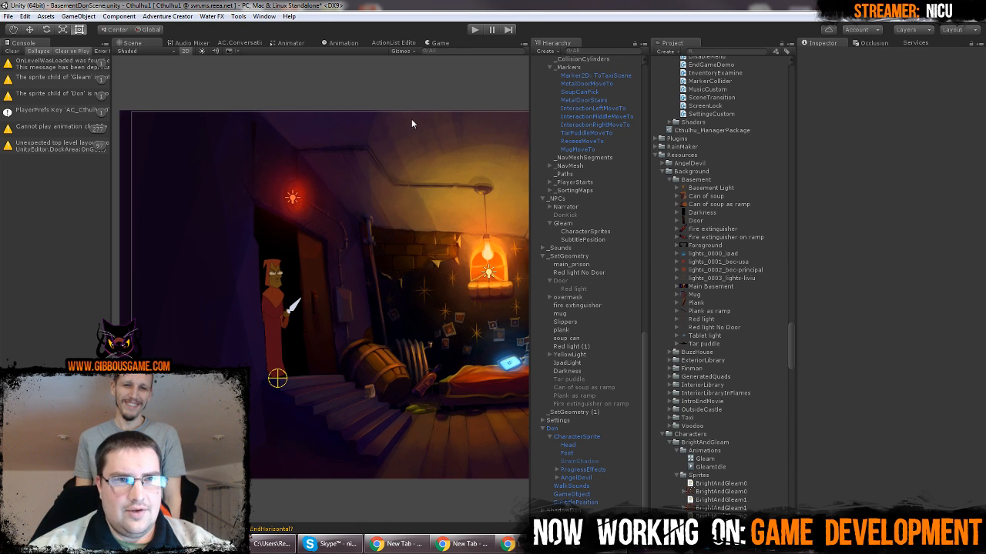
{"action": "middle_click_drag", "start_coordinate": [423, 296], "coordinate": [351, 301]}
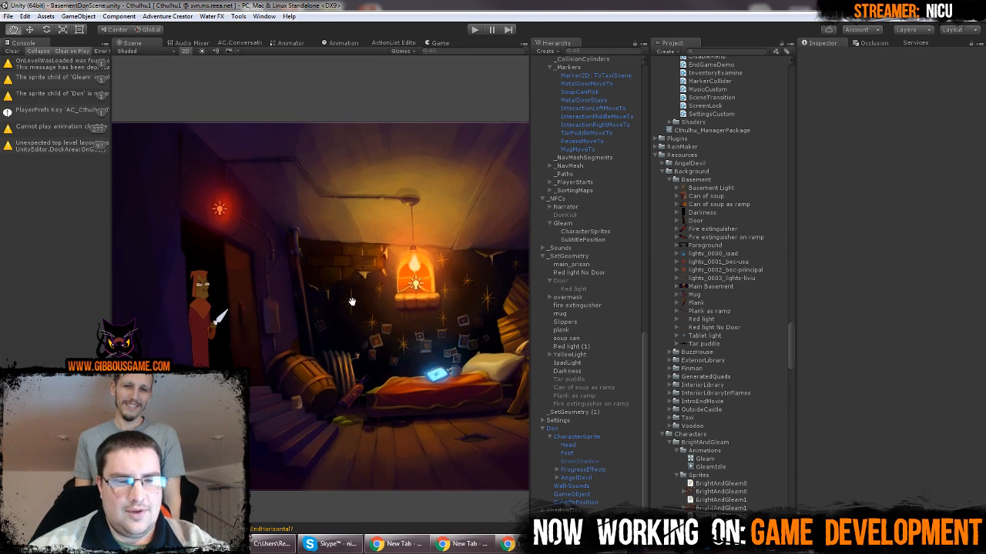
{"action": "scroll", "coordinate": [311, 289], "scroll_direction": "up", "scroll_amount": 4}
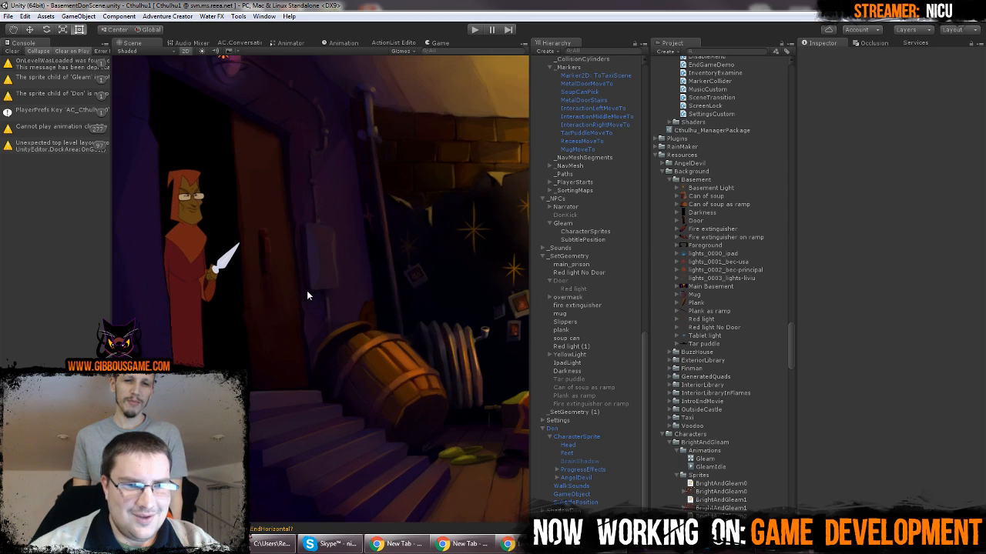
{"action": "scroll", "coordinate": [306, 292], "scroll_direction": "up", "scroll_amount": 3}
{"action": "scroll", "coordinate": [309, 291], "scroll_direction": "down", "scroll_amount": 5}
{"action": "middle_click_drag", "start_coordinate": [299, 277], "coordinate": [361, 291]}
{"action": "scroll", "coordinate": [321, 292], "scroll_direction": "down", "scroll_amount": 4}
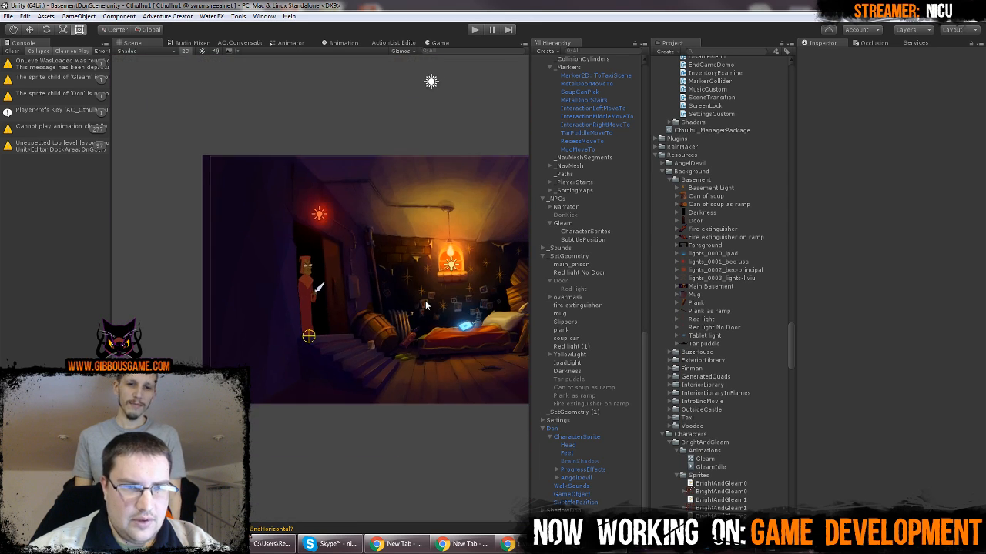
{"action": "middle_click_drag", "start_coordinate": [425, 305], "coordinate": [343, 310]}
Detach the Game view into a floating window, enlarge it and place it below the upper part of the Scene view
{"action": "left_click", "coordinate": [437, 43]}
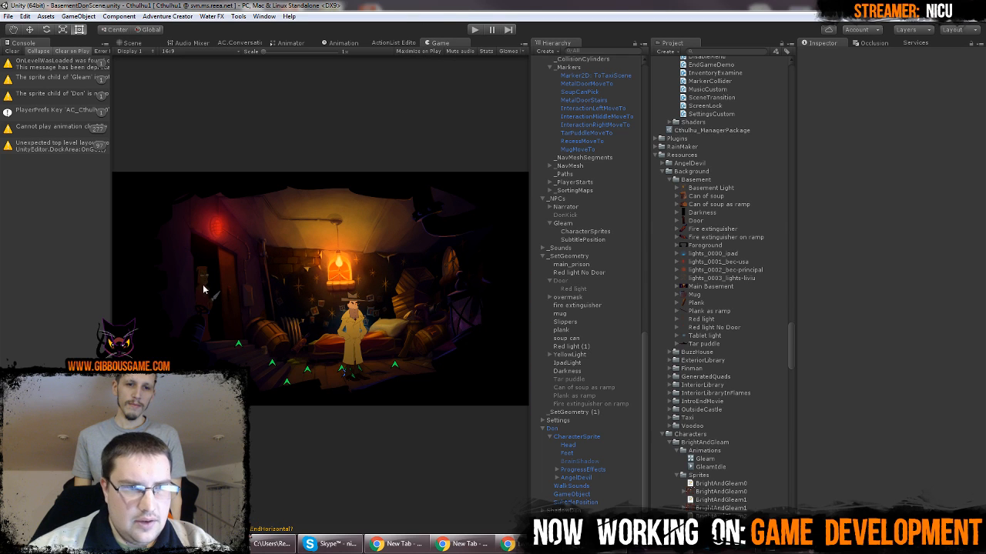
{"action": "left_click_drag", "start_coordinate": [446, 43], "coordinate": [337, 274]}
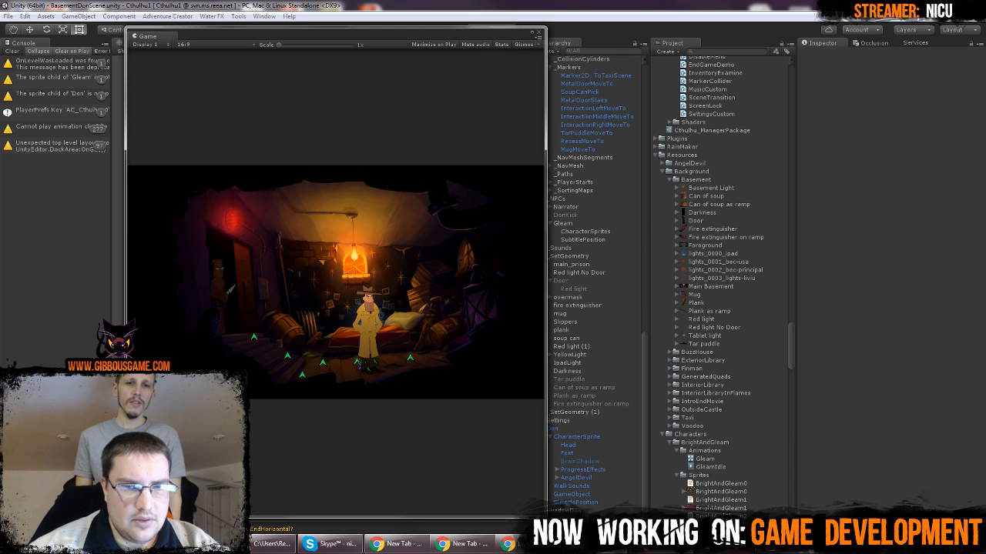
{"action": "left_click_drag", "start_coordinate": [546, 517], "coordinate": [979, 499]}
{"action": "left_click_drag", "start_coordinate": [591, 37], "coordinate": [573, 195]}
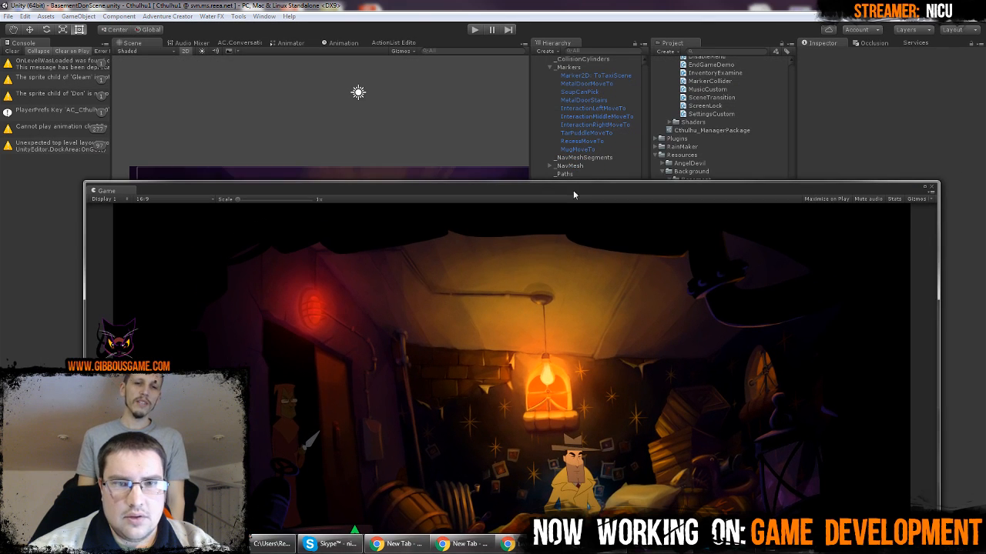
{"action": "left_click", "coordinate": [581, 67]}
{"action": "left_click", "coordinate": [606, 125]}
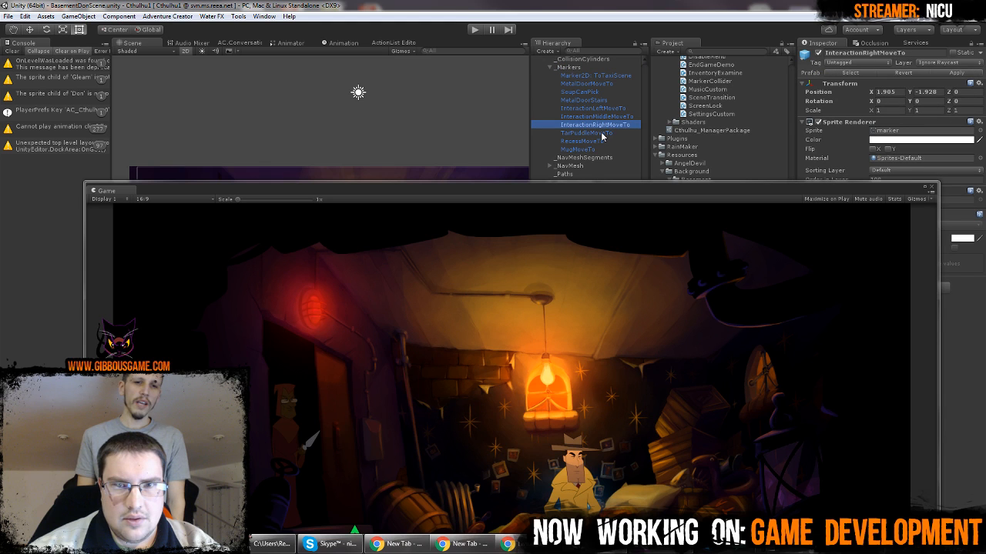
Move Gleam horizontally to X -3 in the doorway and check the placement in the floating Game view
{"action": "left_click_drag", "start_coordinate": [594, 185], "coordinate": [600, 338]}
{"action": "left_click", "coordinate": [590, 225]}
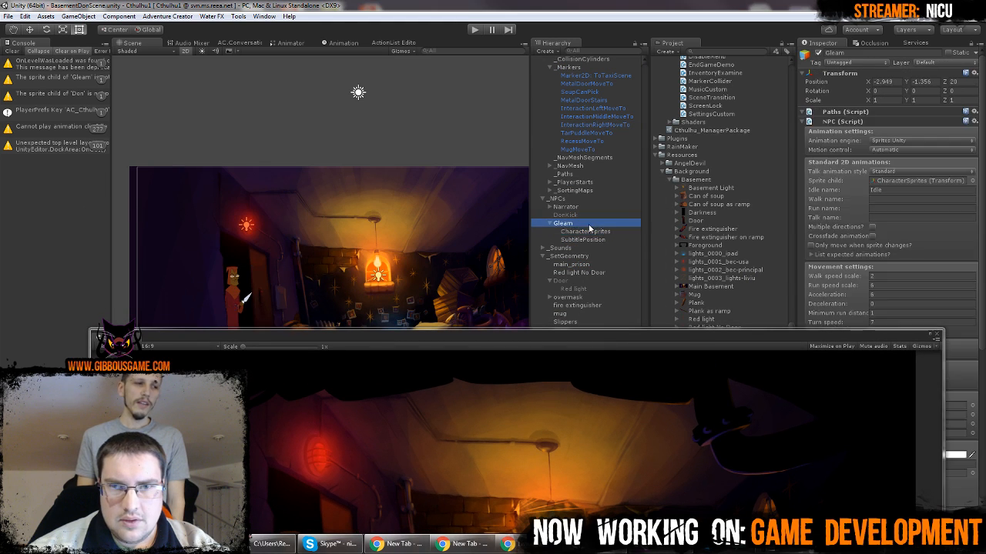
{"action": "left_click", "coordinate": [600, 232]}
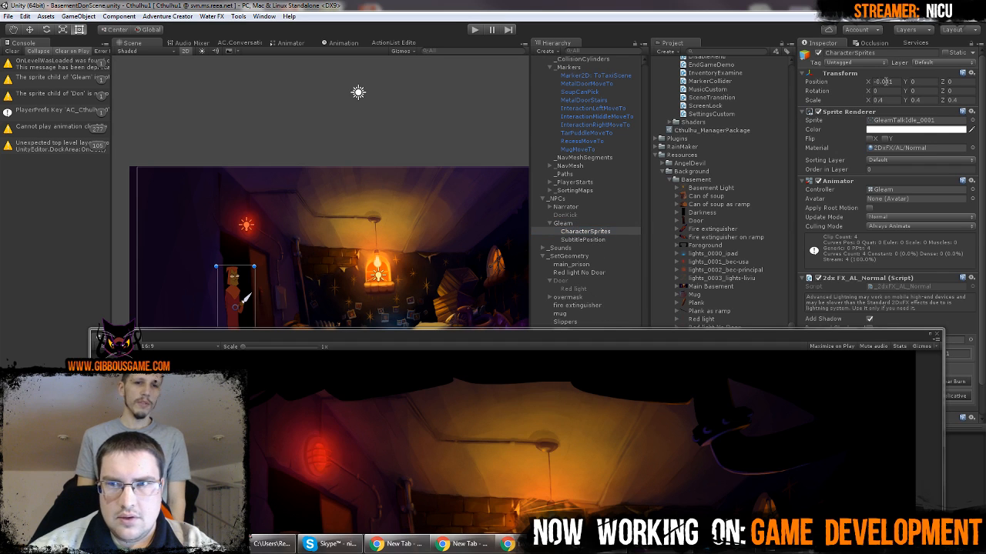
{"action": "left_click", "coordinate": [583, 224]}
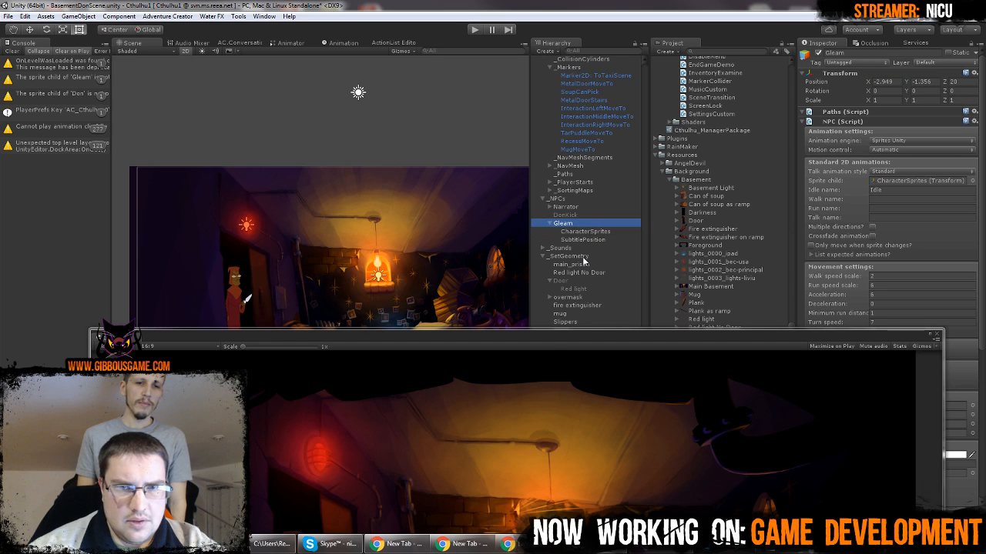
{"action": "mouse_move", "coordinate": [558, 344]}
{"action": "left_mouse_down"}
{"action": "mouse_move", "coordinate": [525, 132]}
{"action": "mouse_move", "coordinate": [540, 347]}
{"action": "left_mouse_up"}
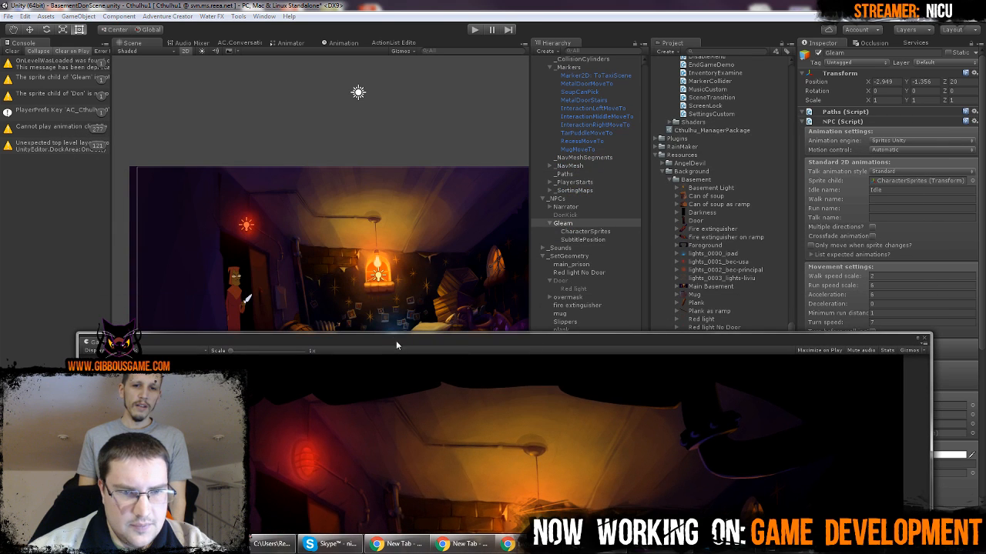
{"action": "left_click_drag", "start_coordinate": [395, 340], "coordinate": [378, 404]}
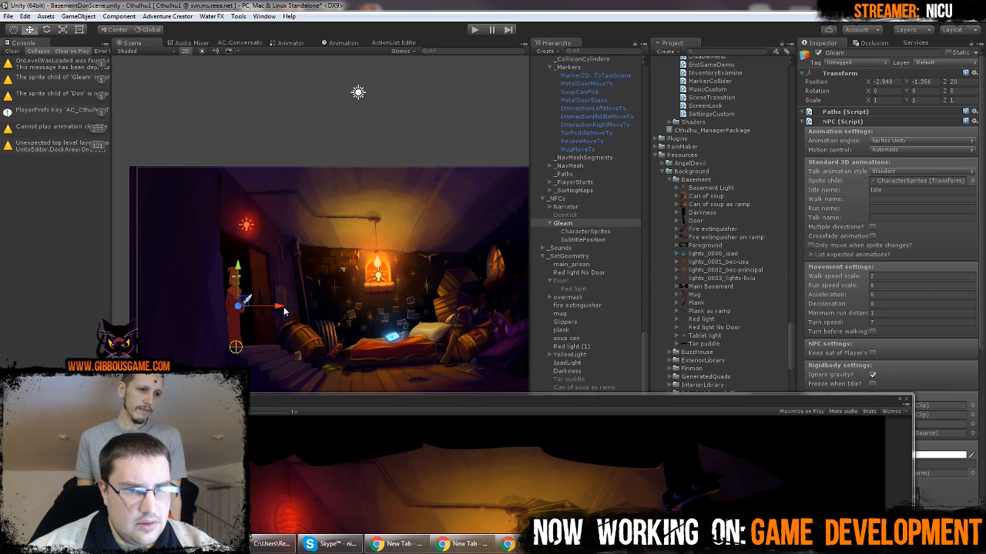
{"action": "left_click_drag", "start_coordinate": [283, 310], "coordinate": [278, 310]}
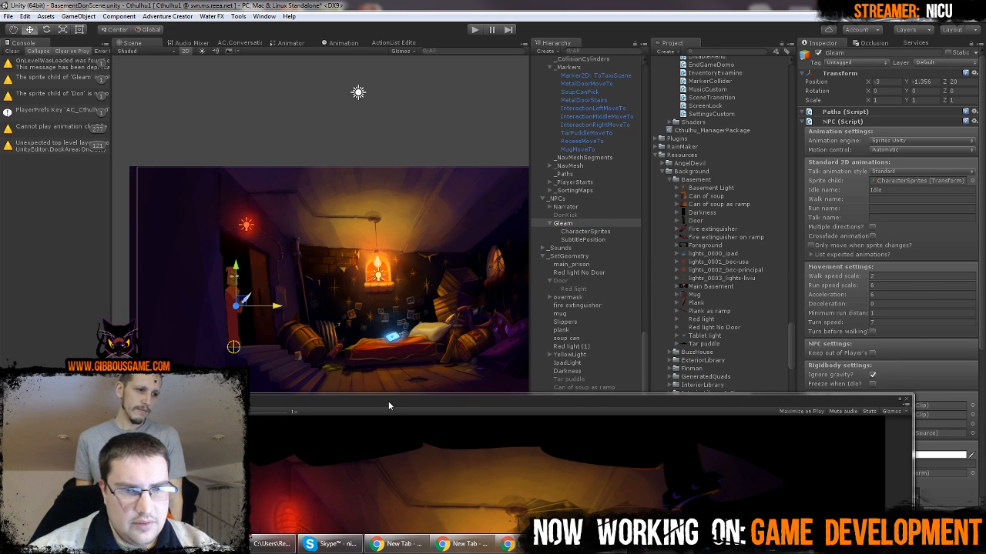
{"action": "left_click_drag", "start_coordinate": [388, 401], "coordinate": [389, 38]}
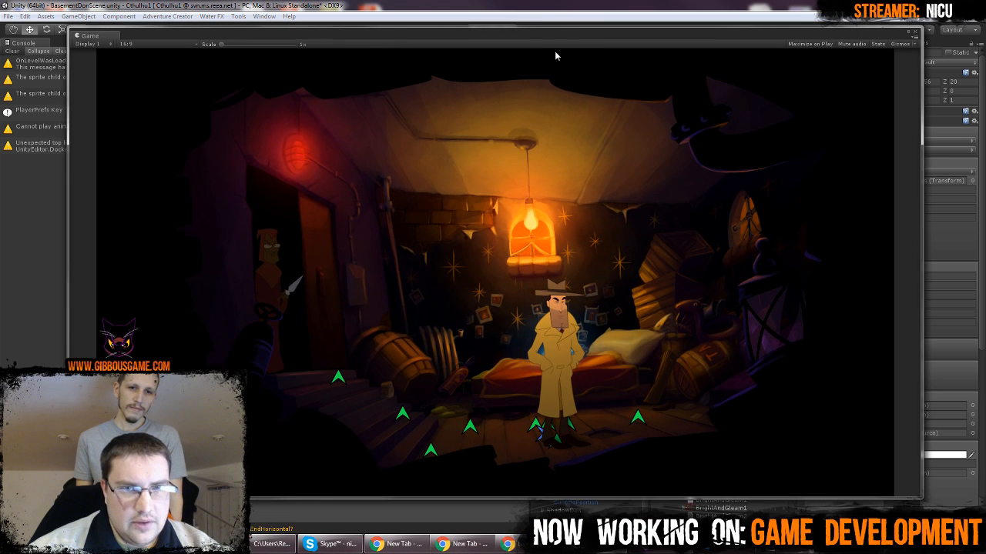
Try a different Z position for Gleam, such as 10, and restore it to 20
{"action": "left_click_drag", "start_coordinate": [566, 38], "coordinate": [552, 95]}
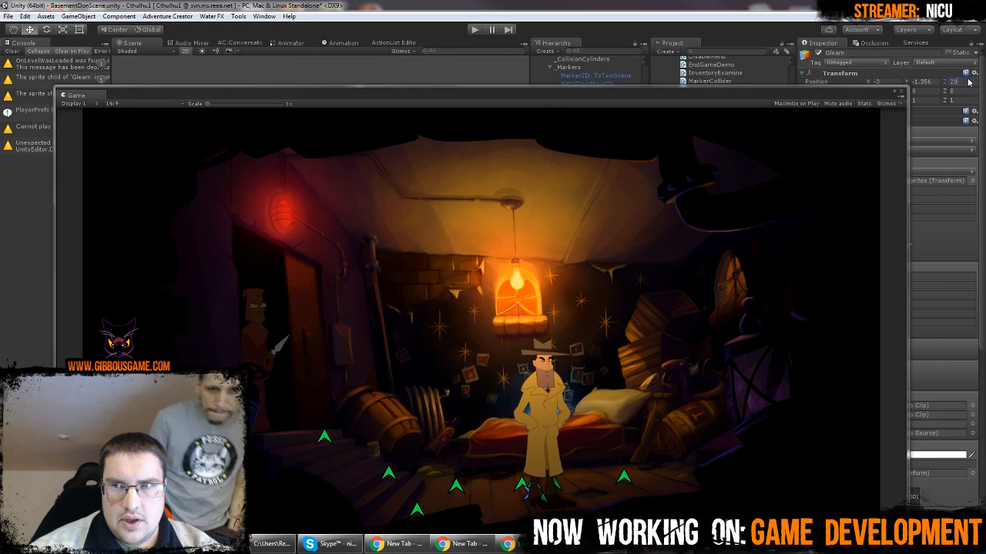
{"action": "type", "text": "10"}
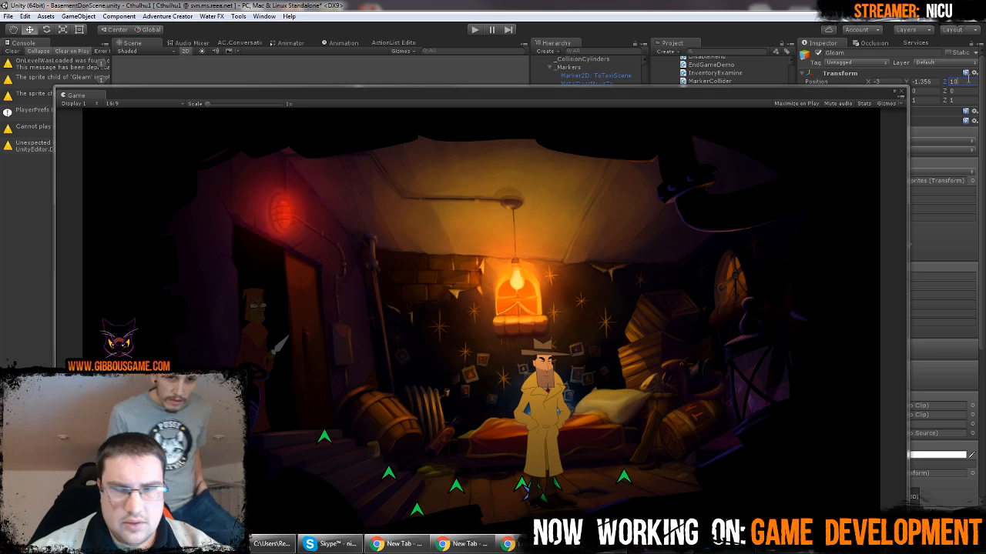
{"action": "key", "text": "BackSpace"}
{"action": "type", "text": "5"}
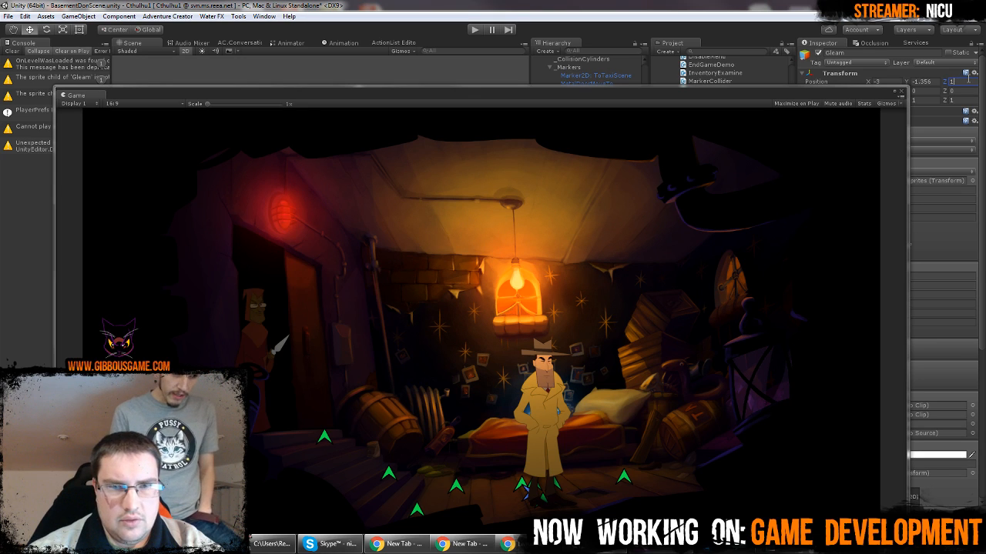
{"action": "key", "text": "BackSpace"}
{"action": "type", "text": "20"}
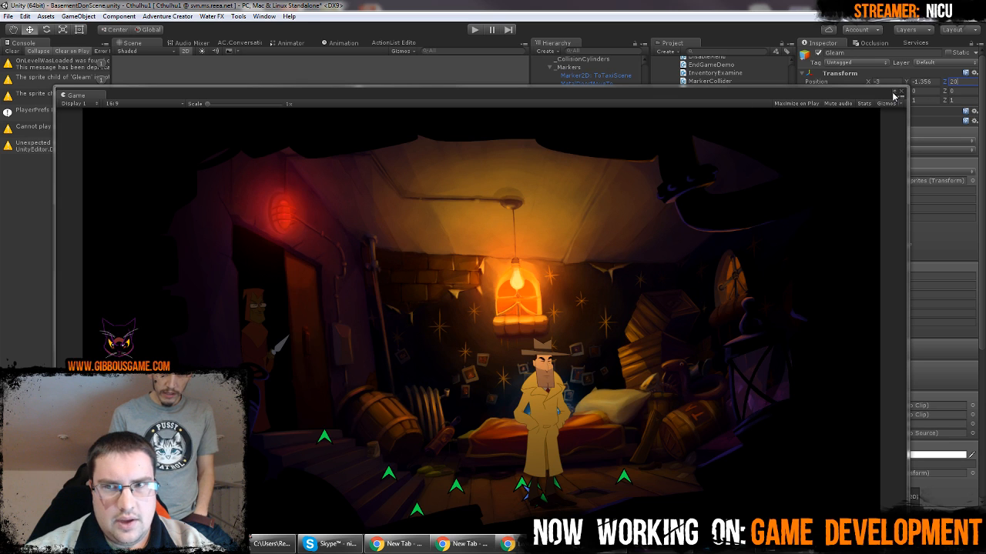
Dock the Game view back beside the Scene view and switch the Scene view to 3D perspective
{"action": "left_click_drag", "start_coordinate": [75, 94], "coordinate": [442, 46]}
{"action": "left_click", "coordinate": [128, 43]}
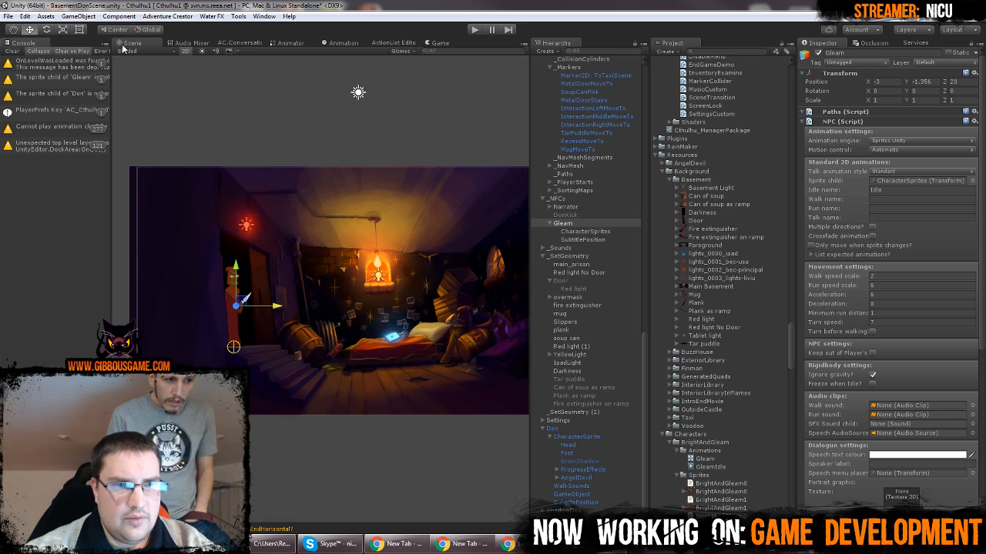
{"action": "left_click", "coordinate": [181, 51]}
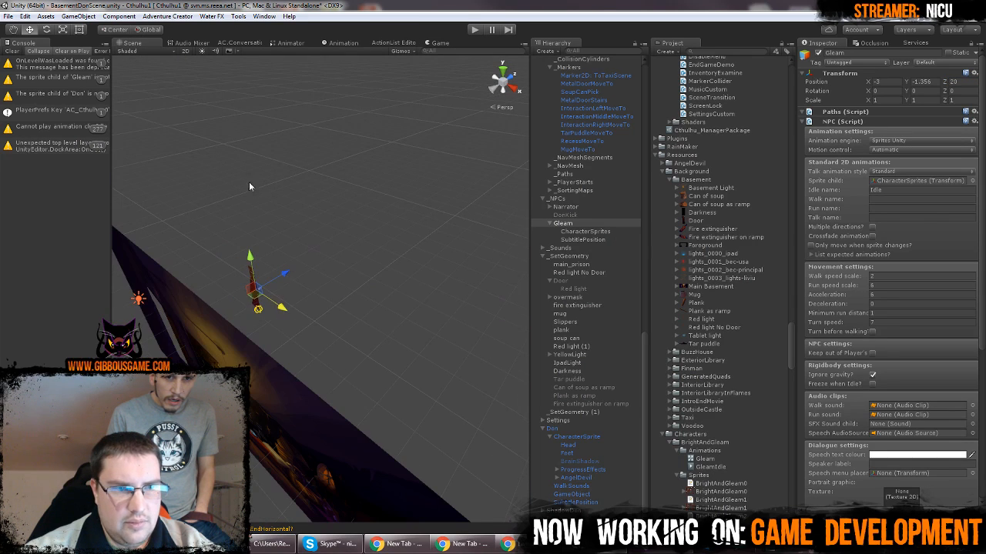
Duplicate the SpotlightRedBG light and rename the copy SpotlightGleam
{"action": "left_click", "coordinate": [137, 298]}
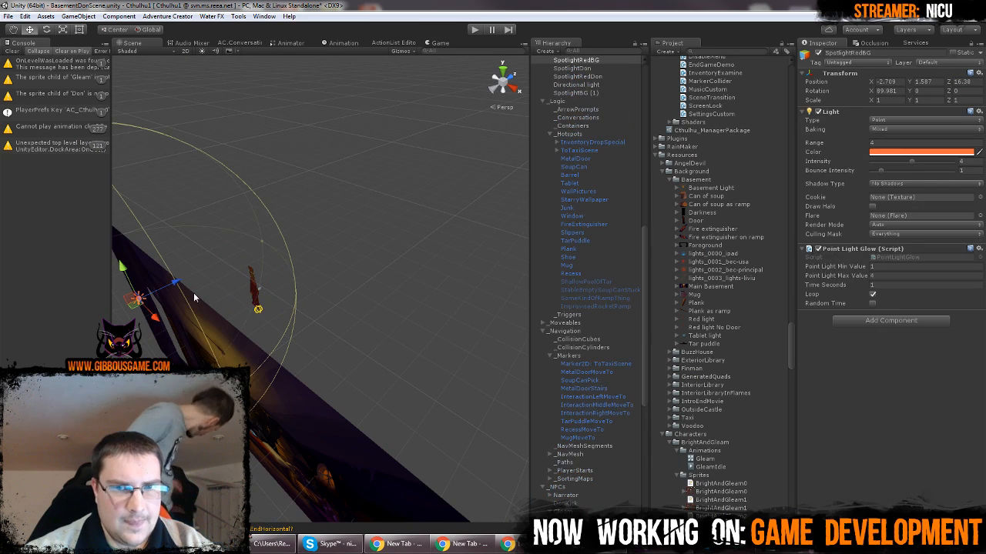
{"action": "left_click", "coordinate": [603, 61]}
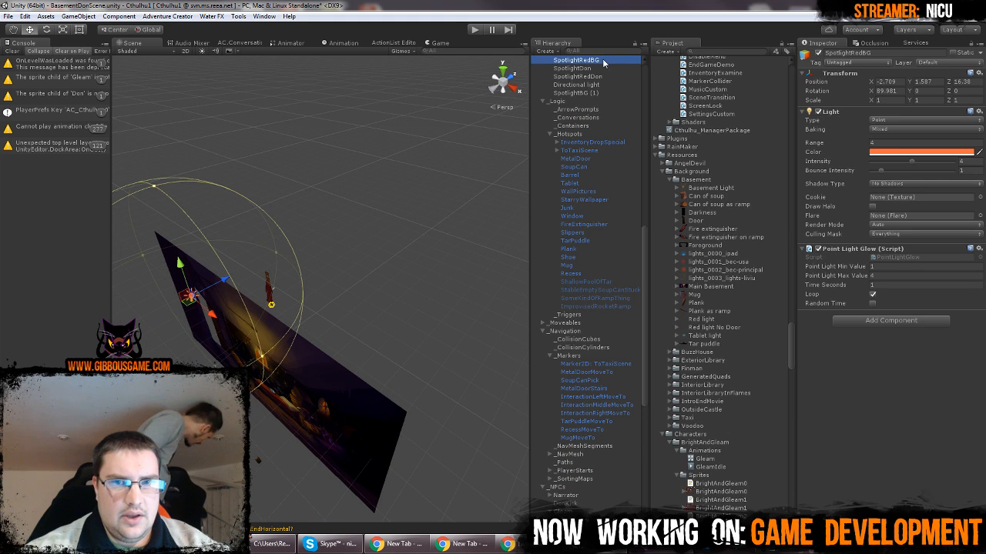
{"action": "key", "text": "ctrl+d"}
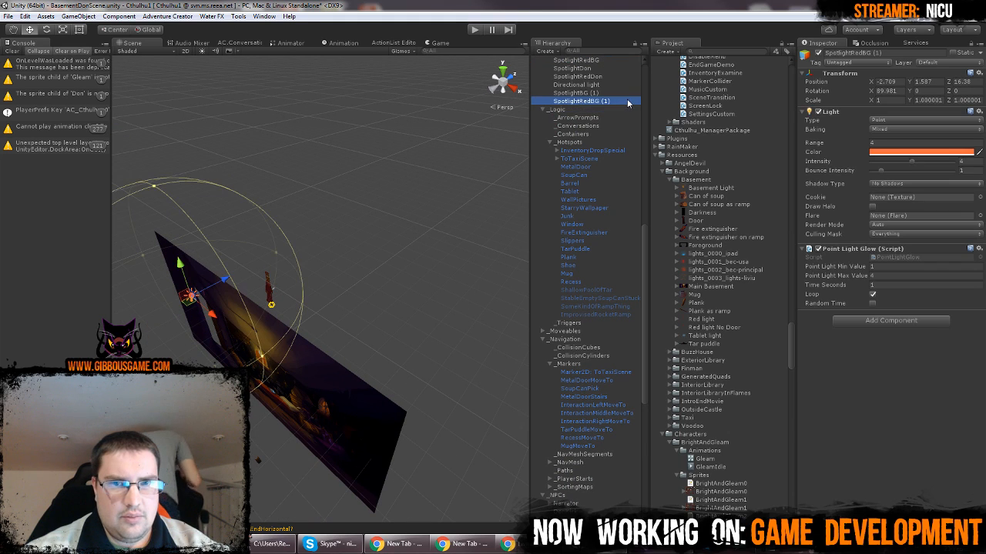
{"action": "left_click", "coordinate": [577, 102]}
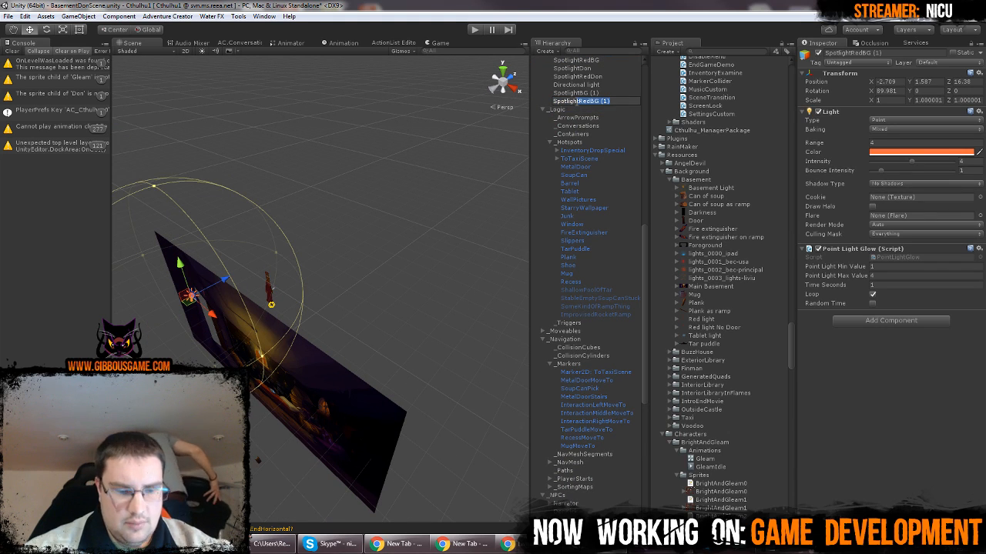
{"action": "type", "text": "Gleam"}
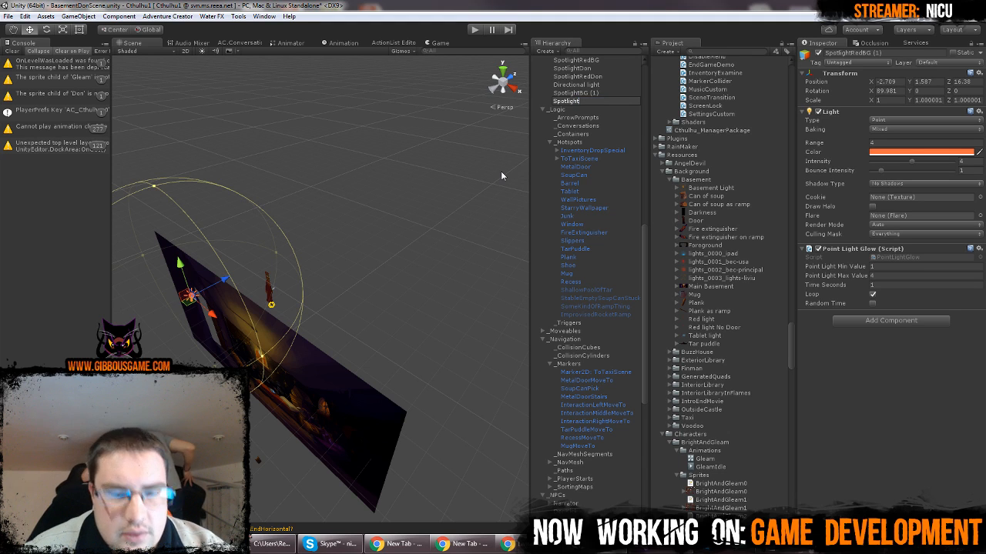
{"action": "key", "text": "Return"}
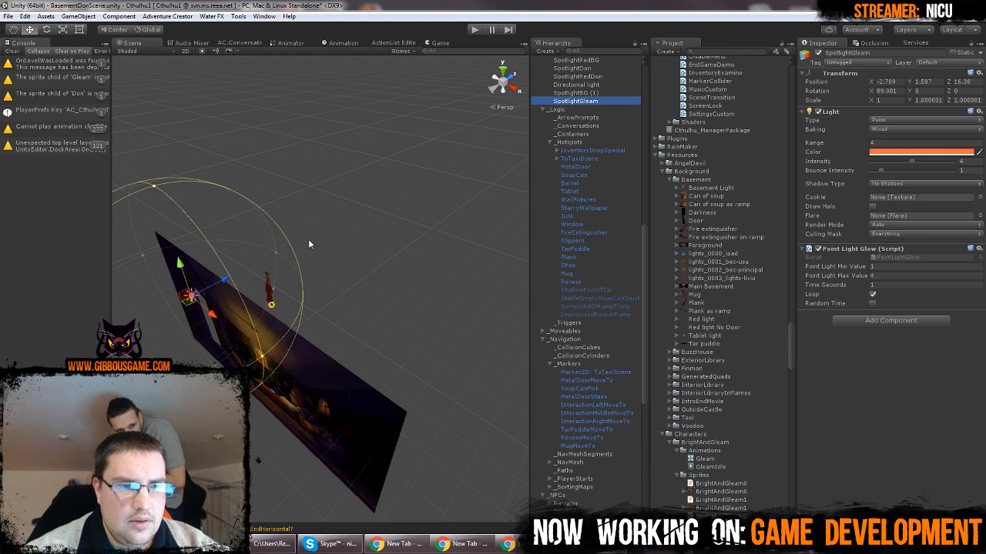
Move SpotlightGleam back along the depth axis to about Z 20.6 and float the Game view beside the Scene view
{"action": "left_click_drag", "start_coordinate": [223, 279], "coordinate": [333, 219]}
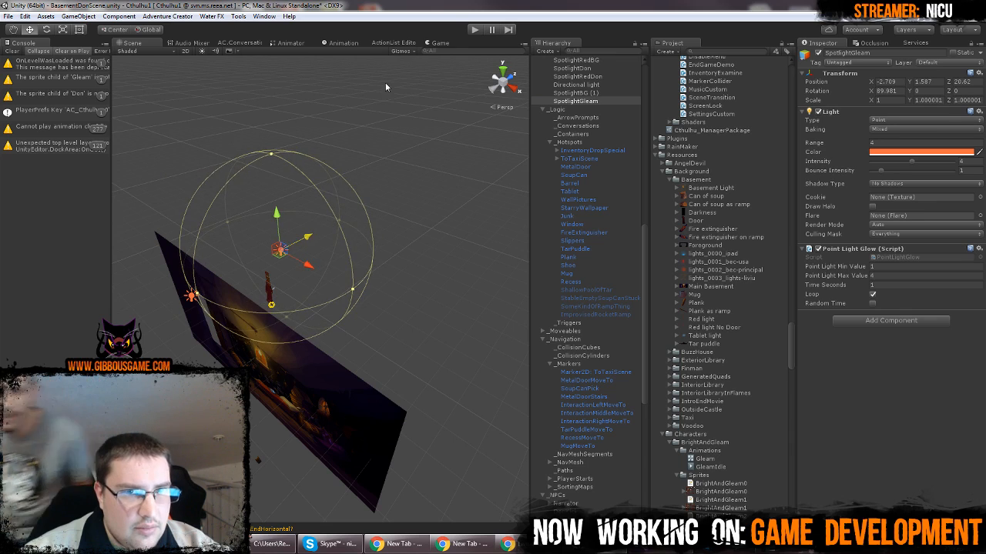
{"action": "left_click", "coordinate": [440, 42]}
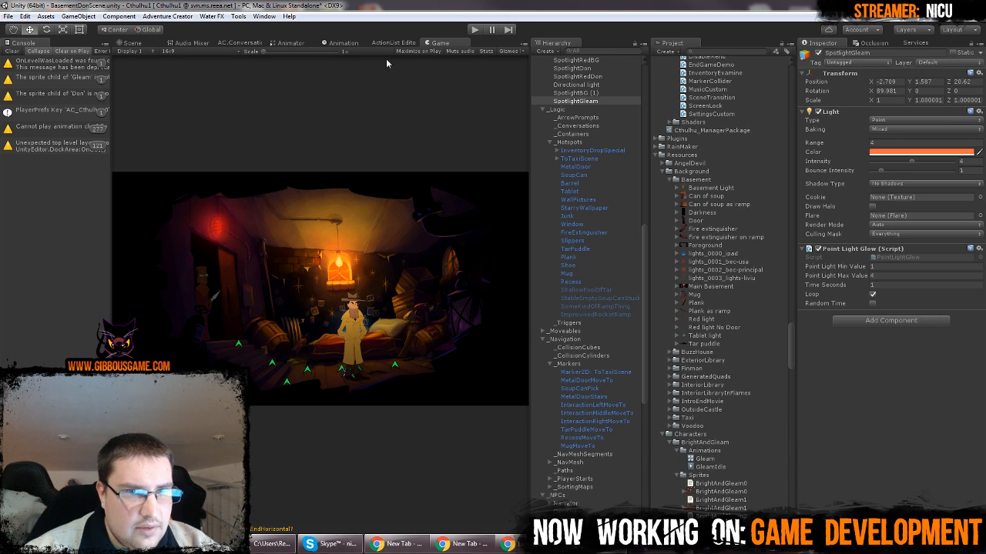
{"action": "left_click_drag", "start_coordinate": [440, 43], "coordinate": [339, 279]}
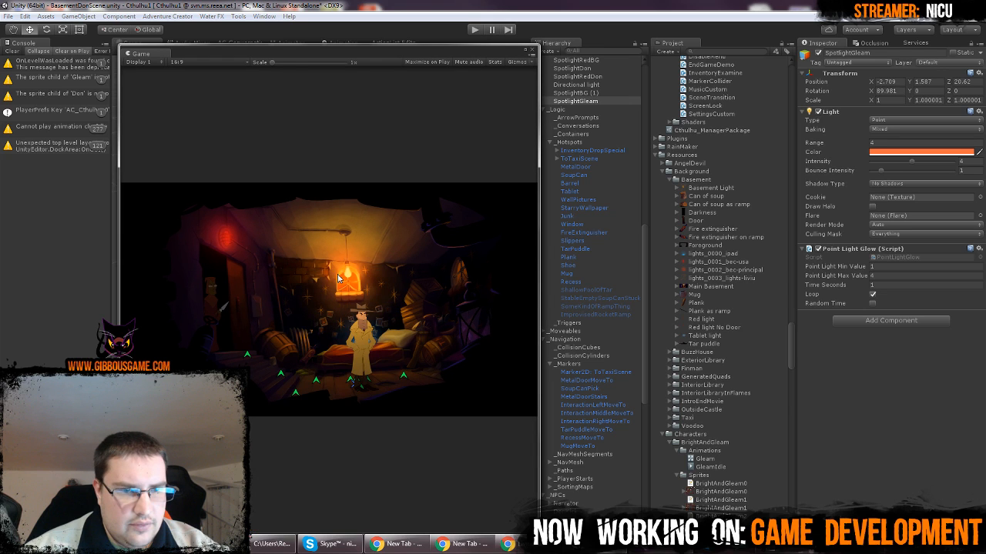
{"action": "left_click_drag", "start_coordinate": [233, 44], "coordinate": [600, 216]}
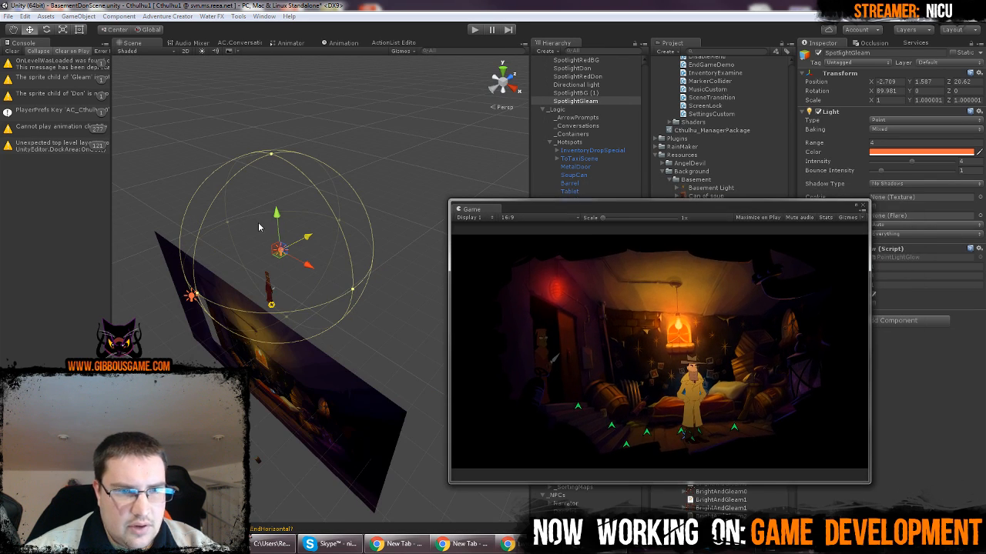
Move SpotlightGleam in front of Gleam to about X -1.78, Y 1.63, Z 19.28
{"action": "left_click_drag", "start_coordinate": [277, 215], "coordinate": [256, 257]}
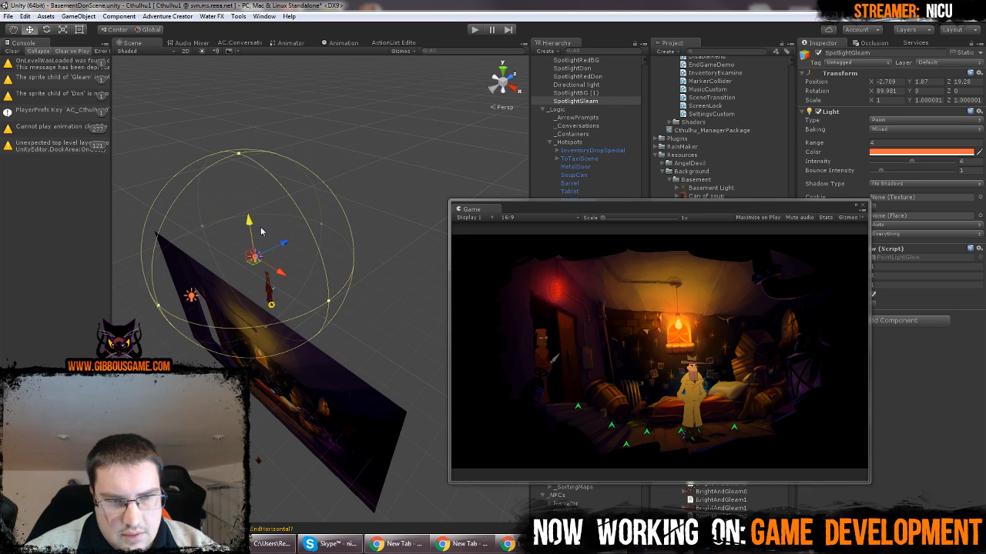
{"action": "left_click_drag", "start_coordinate": [312, 290], "coordinate": [303, 274]}
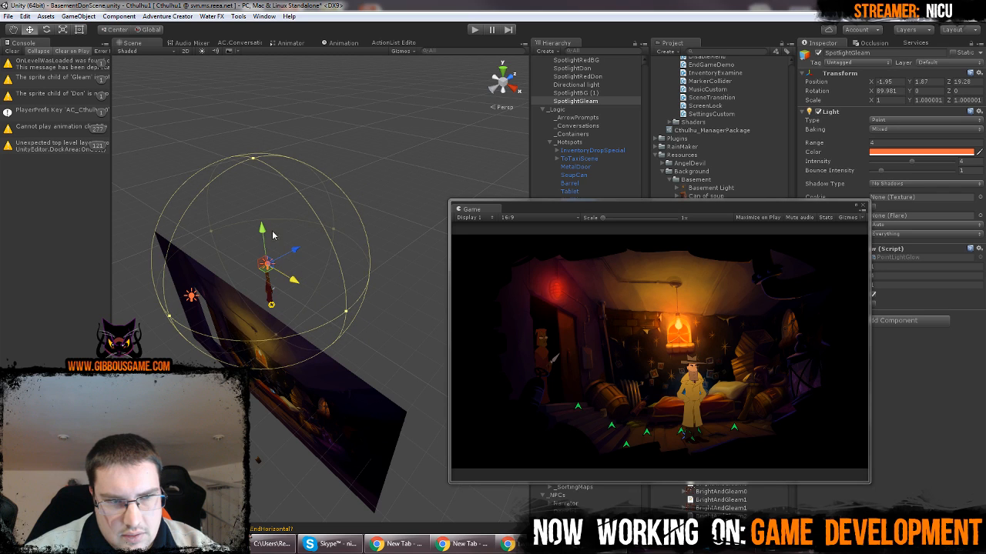
{"action": "mouse_move", "coordinate": [264, 230]}
{"action": "left_mouse_down"}
{"action": "mouse_move", "coordinate": [261, 221]}
{"action": "mouse_move", "coordinate": [263, 234]}
{"action": "left_mouse_up"}
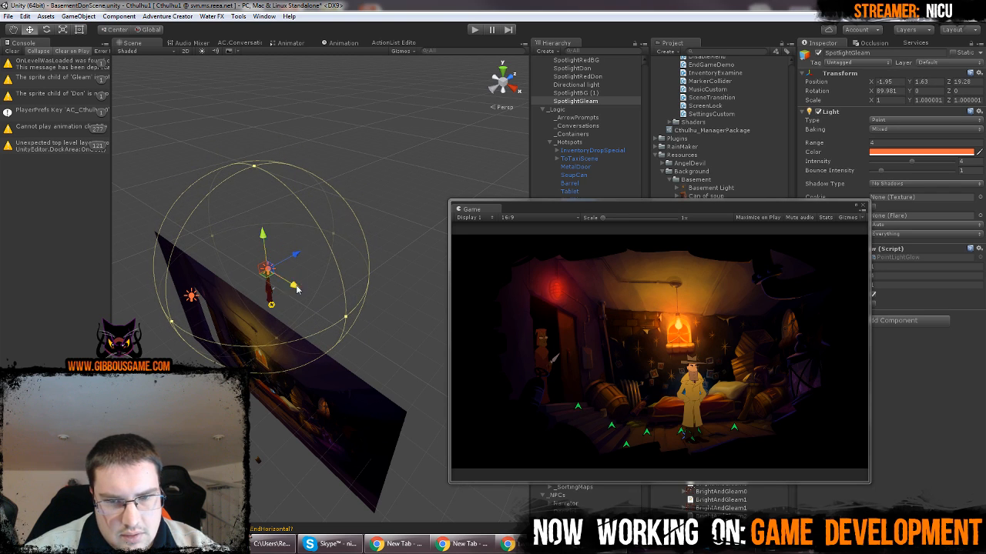
{"action": "left_click_drag", "start_coordinate": [297, 289], "coordinate": [306, 279]}
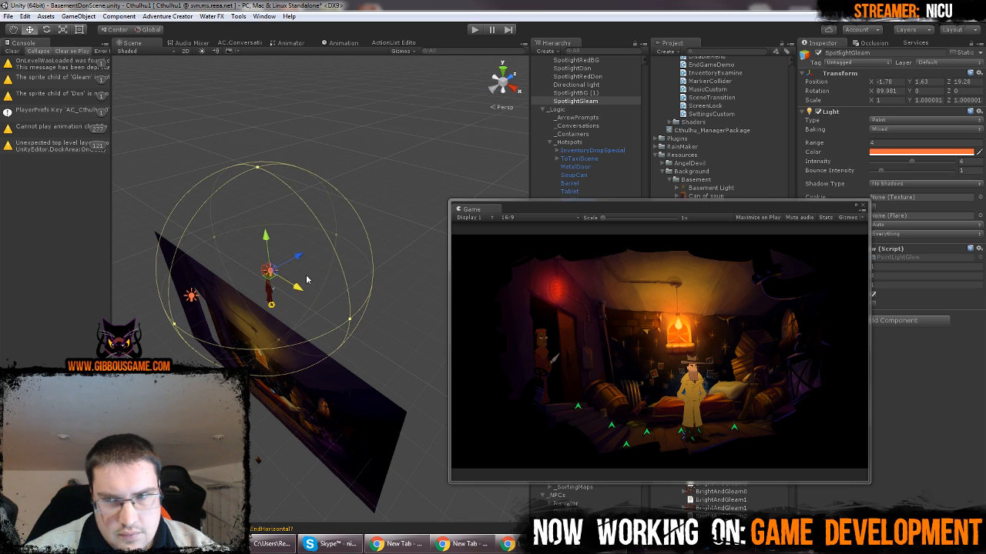
Try a range of 2 and intensity of 8 on SpotlightGleam, and shift it to about X -1.99, Y 1.28
{"action": "left_click", "coordinate": [922, 144]}
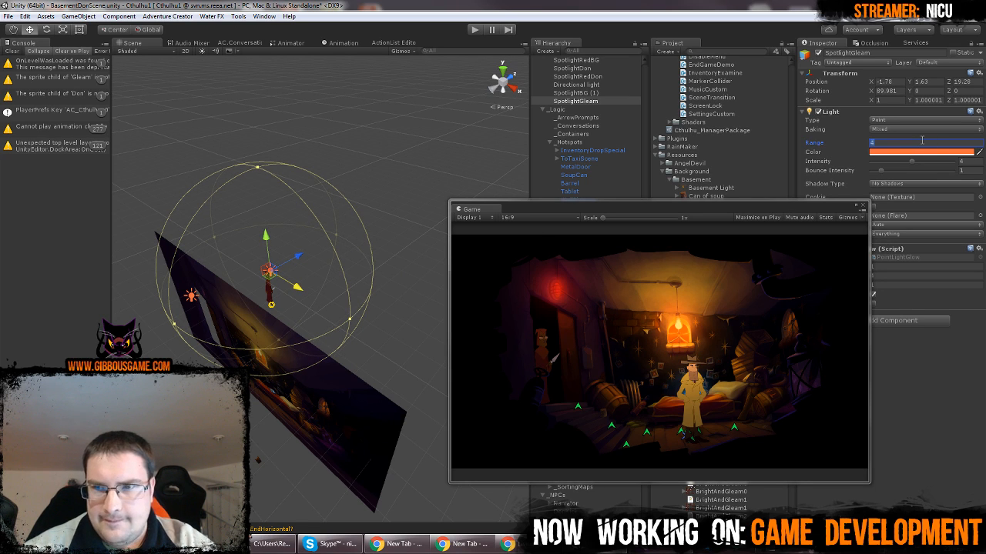
{"action": "type", "text": "2"}
{"action": "left_click", "coordinate": [968, 163]}
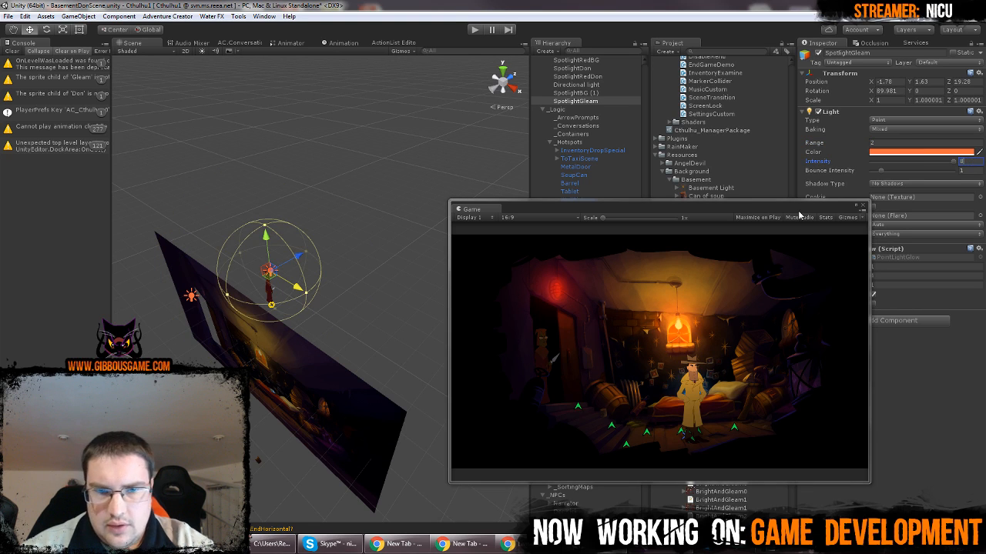
{"action": "mouse_move", "coordinate": [265, 245]}
{"action": "left_mouse_down"}
{"action": "mouse_move", "coordinate": [271, 261]}
{"action": "mouse_move", "coordinate": [269, 250]}
{"action": "left_mouse_up"}
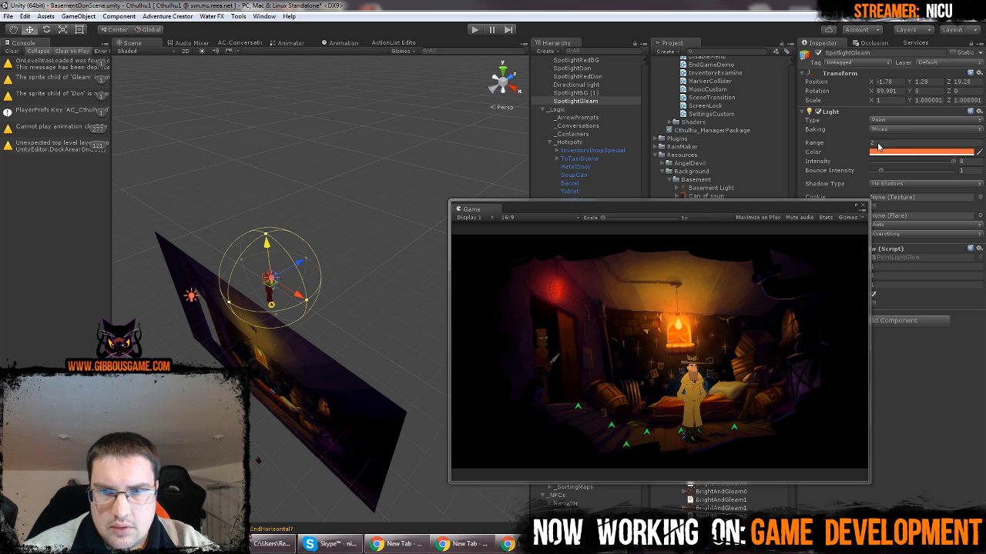
{"action": "left_click_drag", "start_coordinate": [297, 296], "coordinate": [294, 293]}
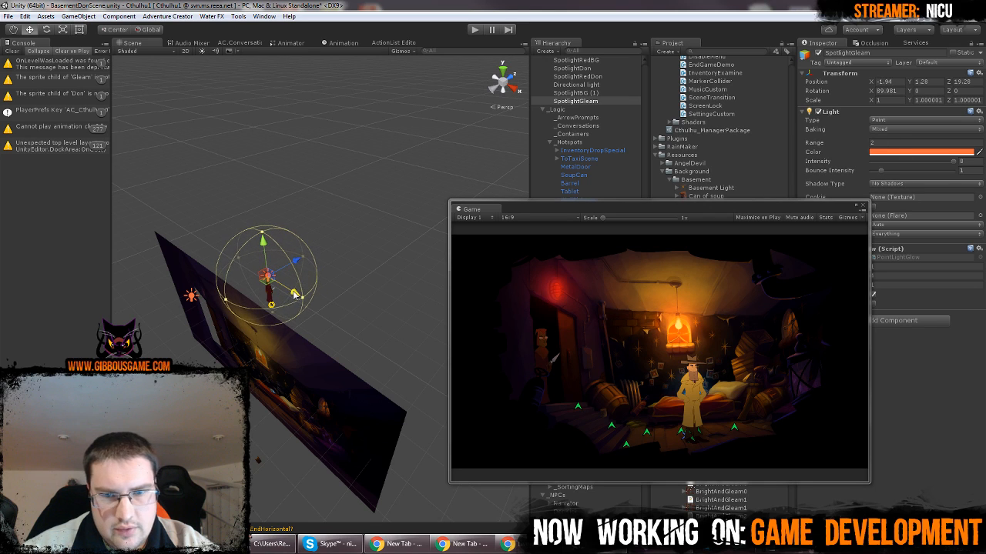
Run the scene and inspect Gleam's lighting in the maximized Game view, then restore the view's size
{"action": "left_click", "coordinate": [393, 130]}
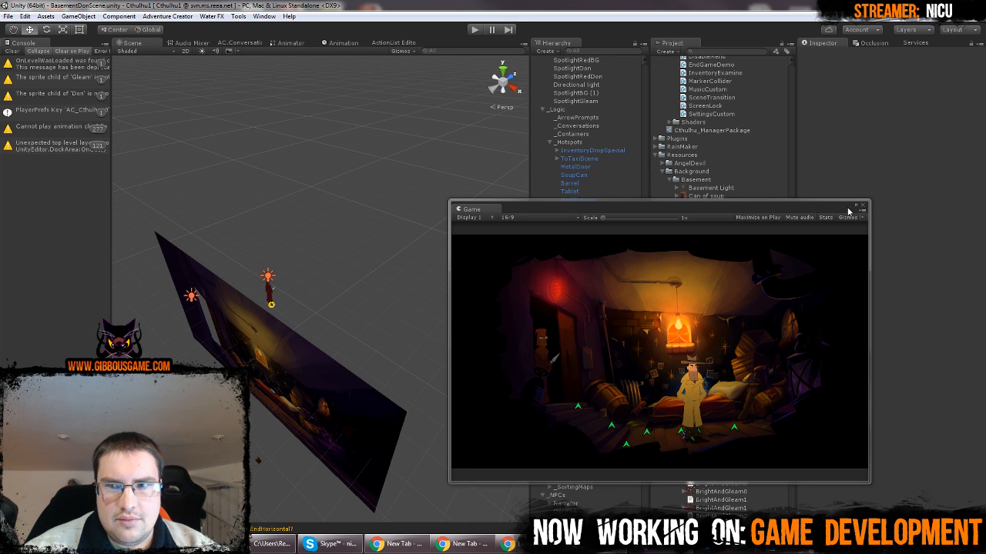
{"action": "left_click", "coordinate": [473, 33]}
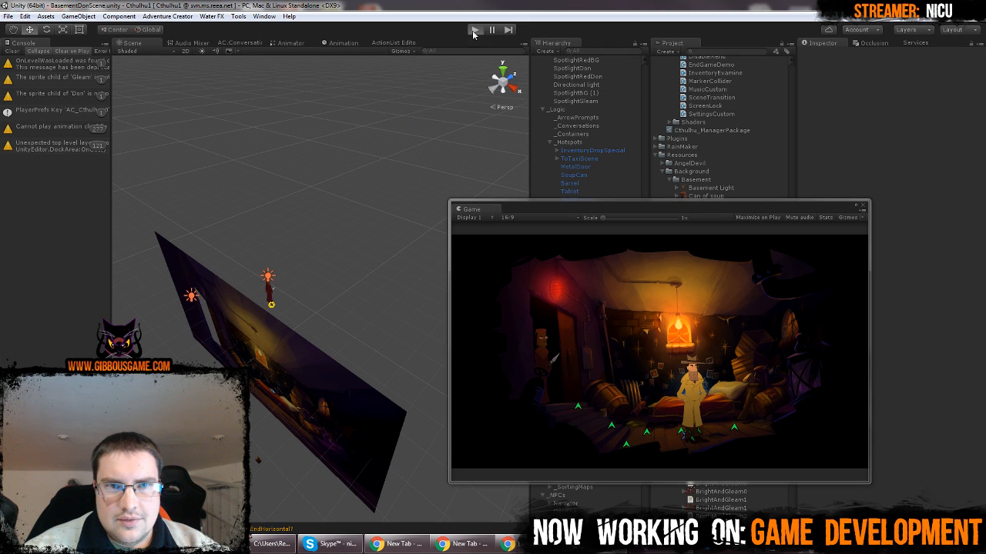
{"action": "left_click", "coordinate": [855, 208]}
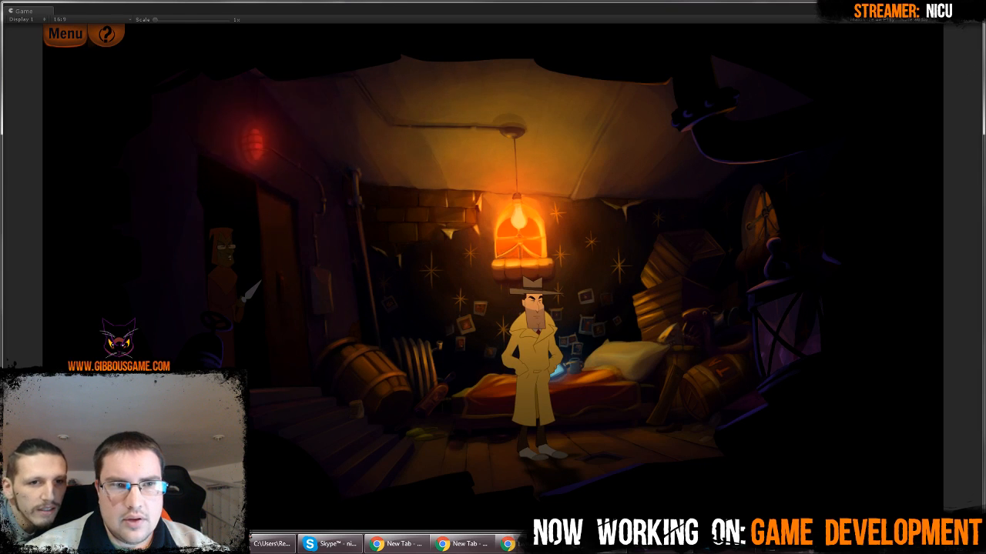
{"action": "left_click", "coordinate": [971, 7]}
Try lowering SpotlightGleam to about Y 0.53 in play mode and check Gleam in the enlarged Game view
{"action": "left_click", "coordinate": [268, 274]}
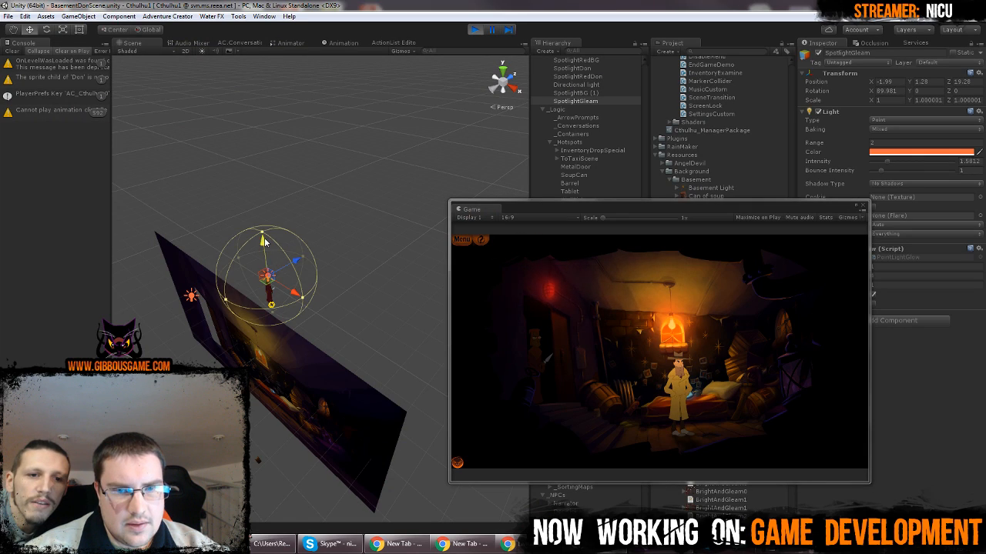
{"action": "left_click_drag", "start_coordinate": [264, 241], "coordinate": [265, 256]}
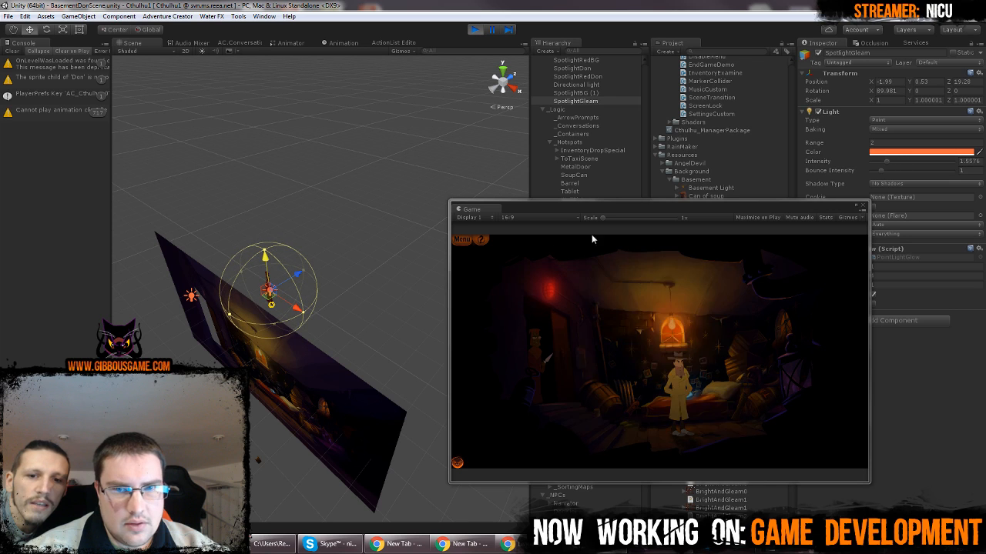
{"action": "left_click", "coordinate": [857, 207]}
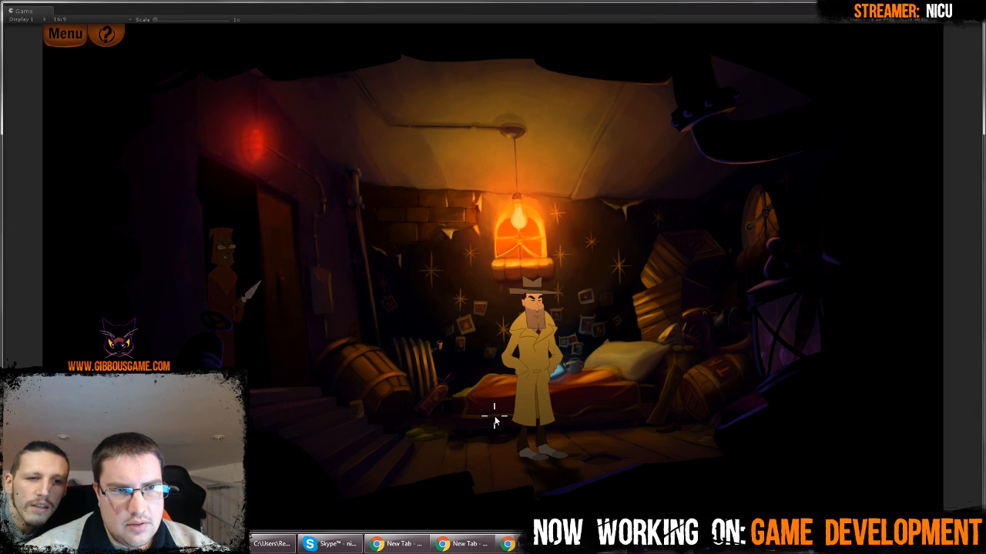
{"action": "left_click", "coordinate": [970, 6]}
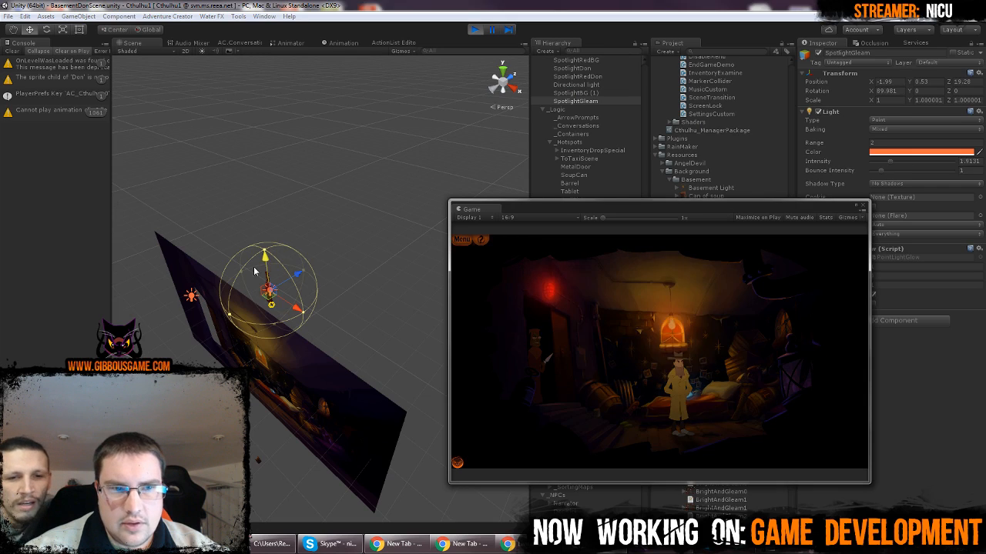
Set SpotlightGleam's range to 4 and reposition it to about X -2.14, Y 1.04, Z 19.24 while playing
{"action": "mouse_move", "coordinate": [267, 263]}
{"action": "left_mouse_down"}
{"action": "mouse_move", "coordinate": [270, 282]}
{"action": "mouse_move", "coordinate": [271, 264]}
{"action": "left_mouse_up"}
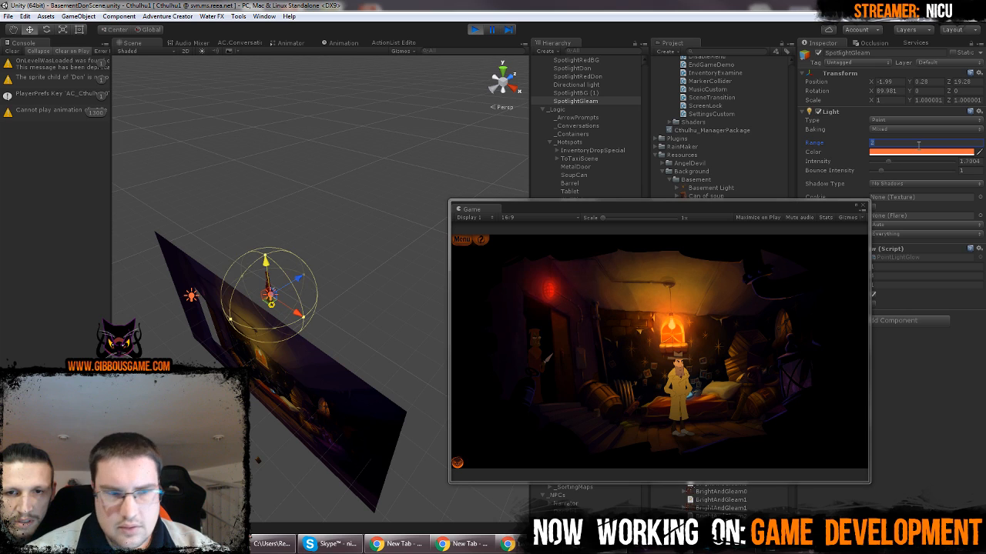
{"action": "type", "text": "4"}
{"action": "left_click_drag", "start_coordinate": [261, 266], "coordinate": [263, 248]}
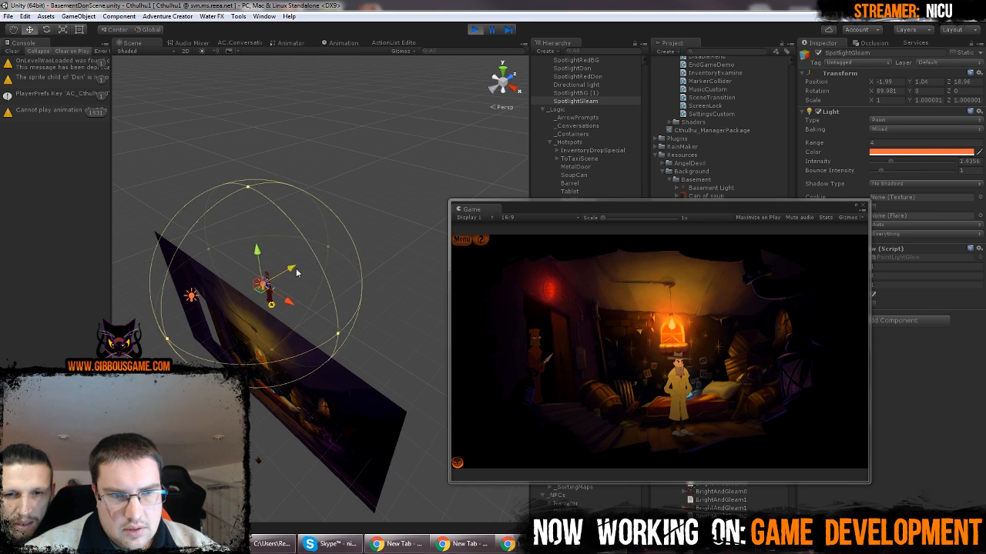
{"action": "left_click_drag", "start_coordinate": [294, 299], "coordinate": [291, 299]}
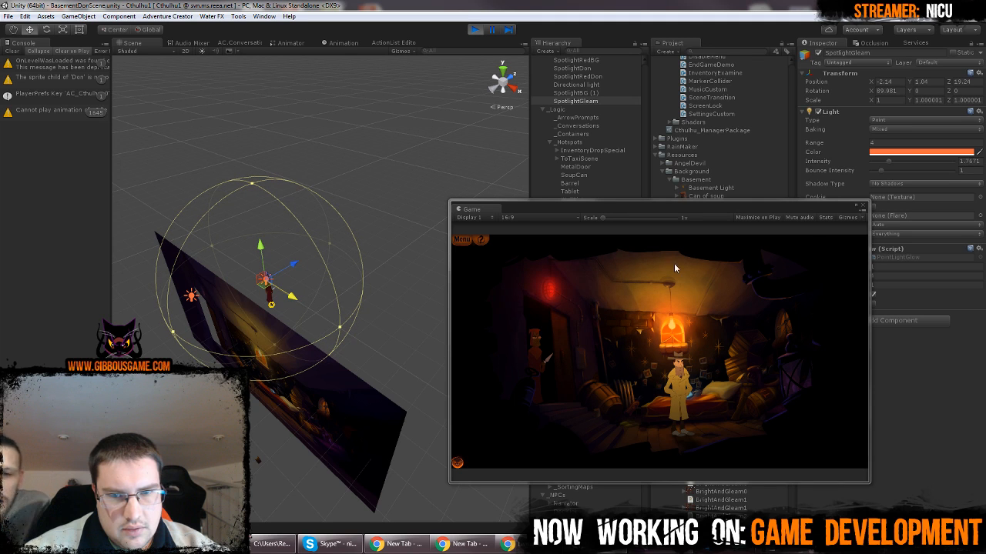
Inspect the tuned light on Gleam in the maximized Game view while walking the detective across the floor
{"action": "left_click", "coordinate": [856, 207]}
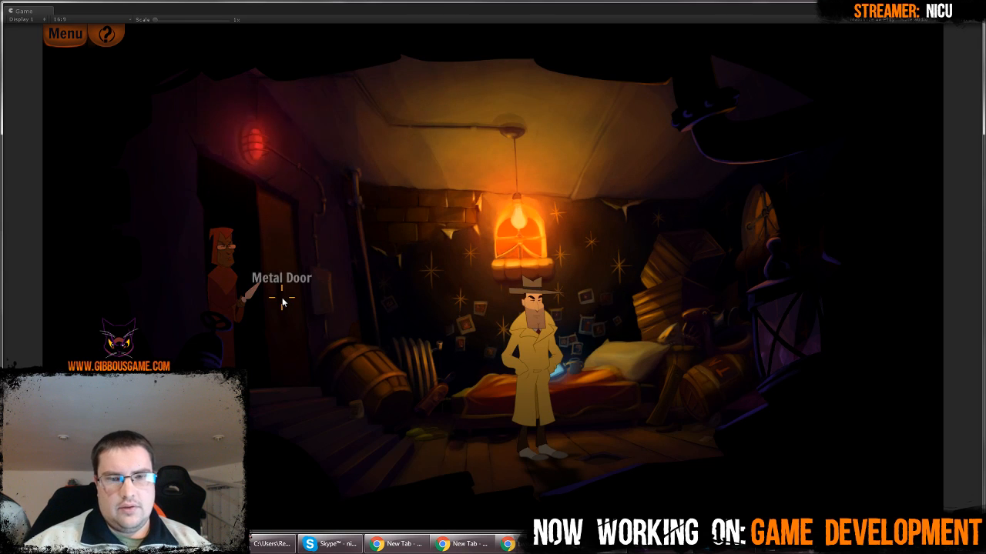
{"action": "left_click", "coordinate": [407, 466]}
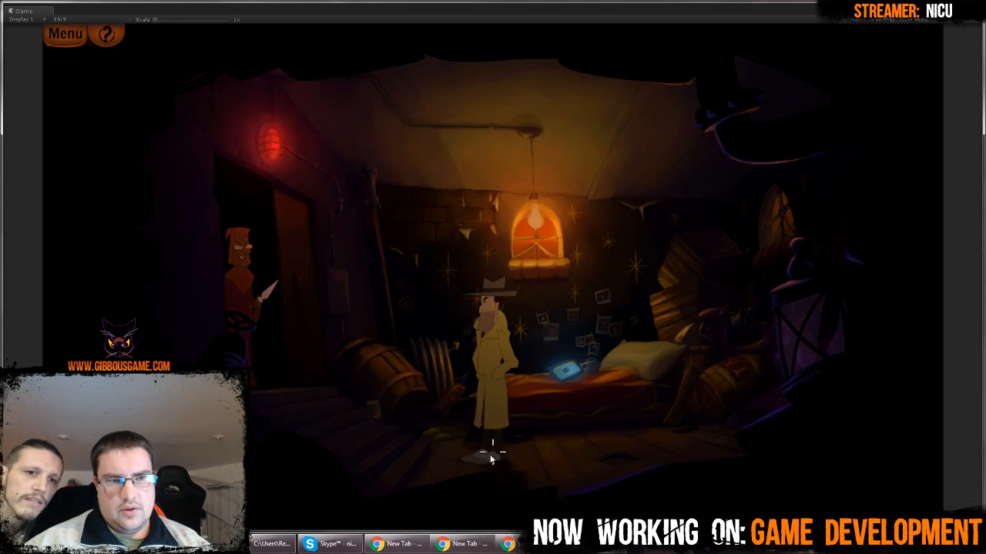
{"action": "double_click", "coordinate": [560, 8]}
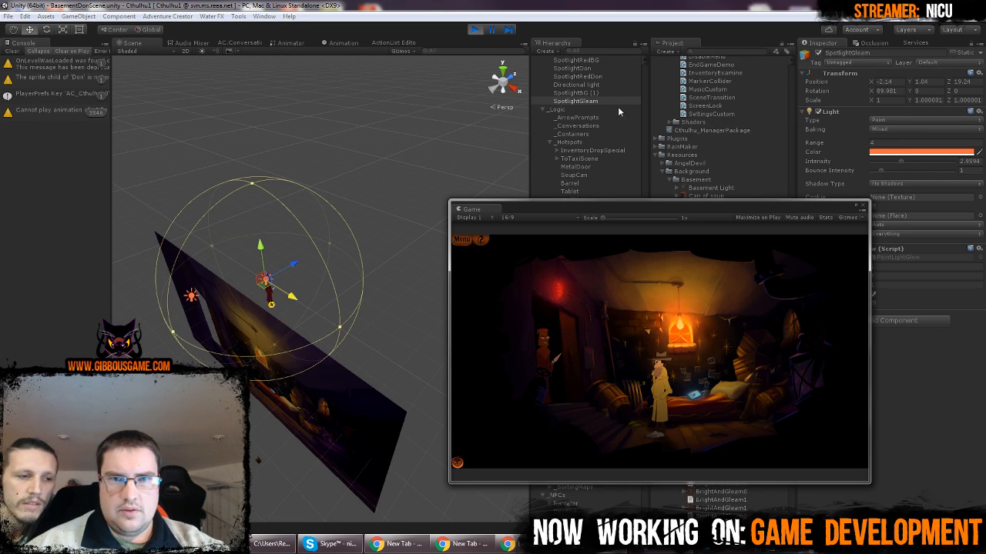
Copy the tuned SpotlightGleam object from the running scene and stop play mode
{"action": "left_click", "coordinate": [609, 101]}
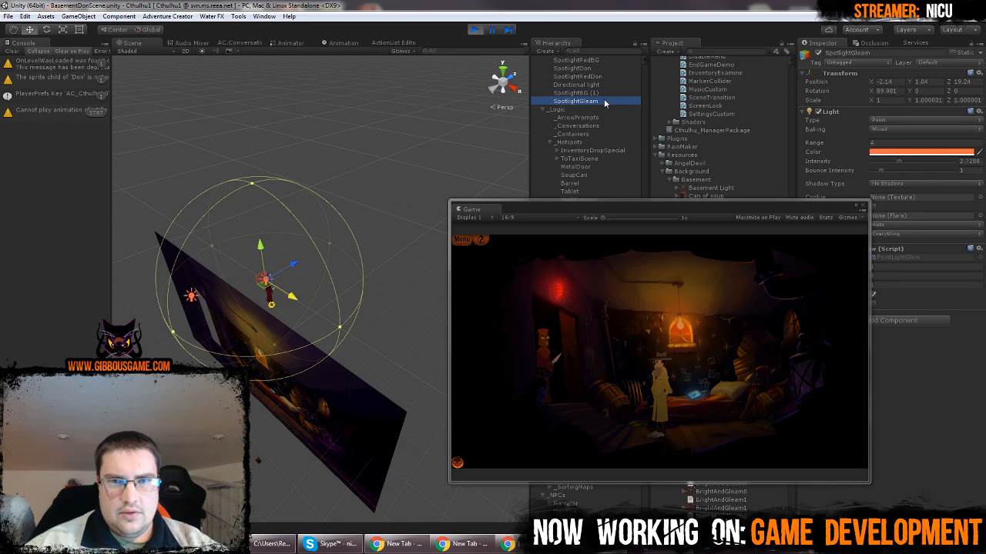
{"action": "right_click", "coordinate": [604, 100]}
{"action": "left_click", "coordinate": [628, 107]}
{"action": "key", "text": "ctrl+p"}
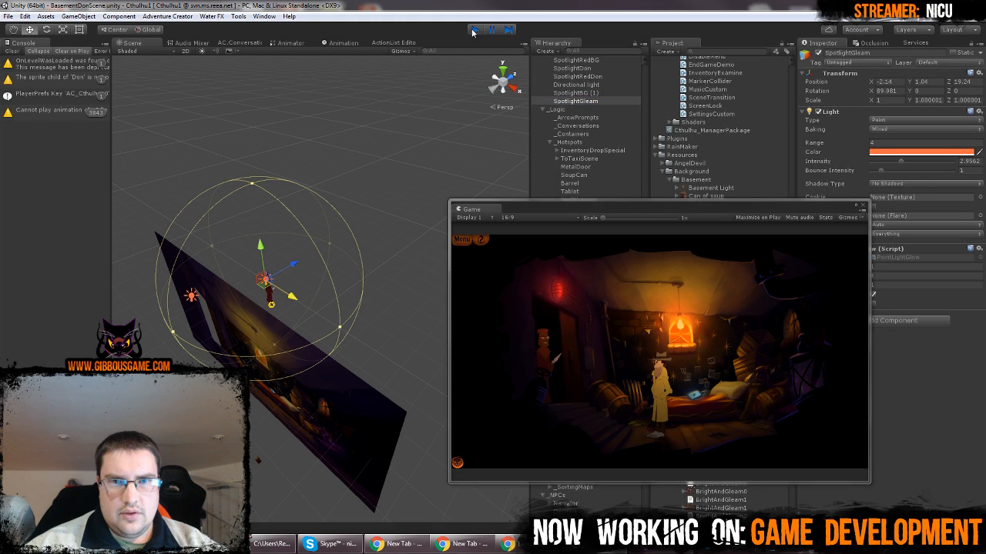
Delete the untuned SpotlightGleam and paste the copied version in its place
{"action": "right_click", "coordinate": [598, 101]}
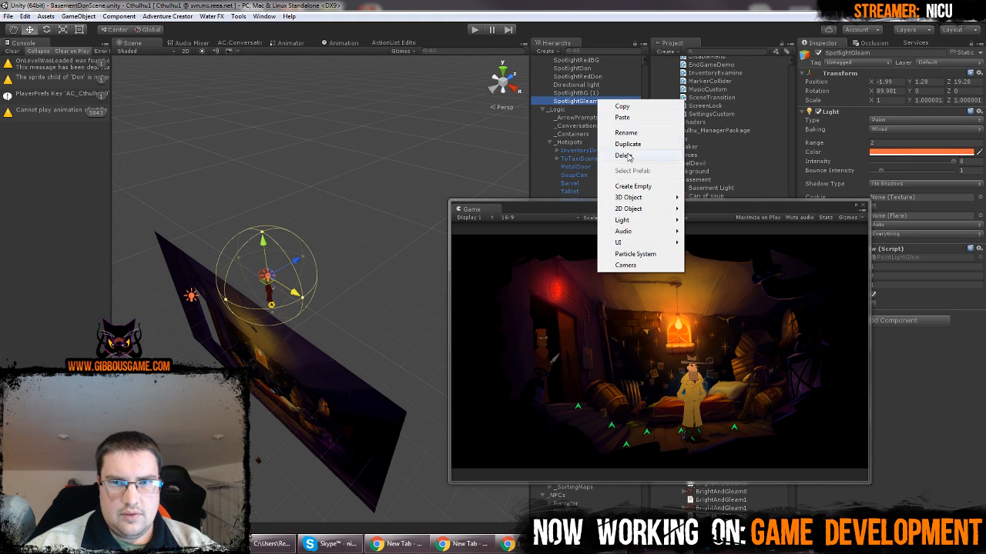
{"action": "left_click", "coordinate": [624, 155]}
{"action": "right_click", "coordinate": [590, 93]}
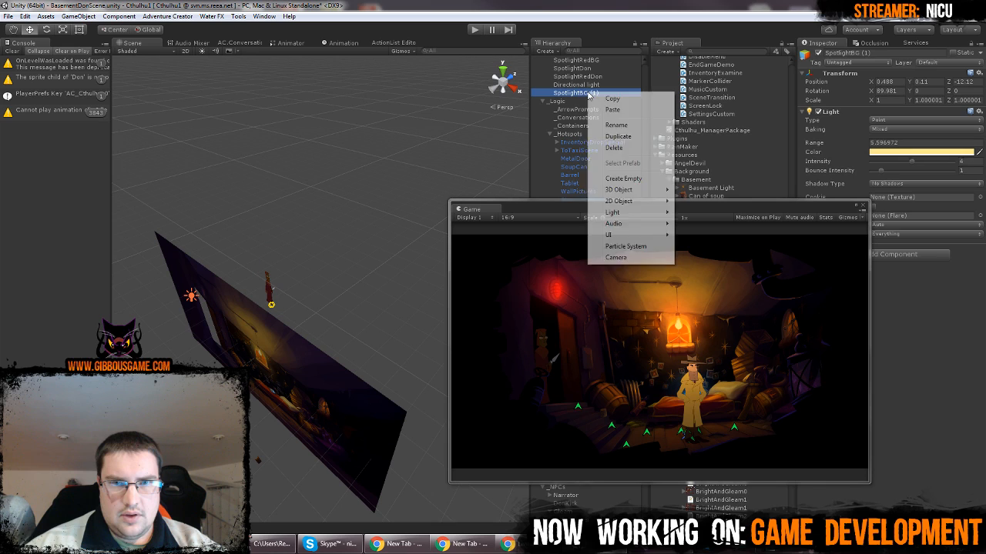
{"action": "left_click", "coordinate": [612, 109]}
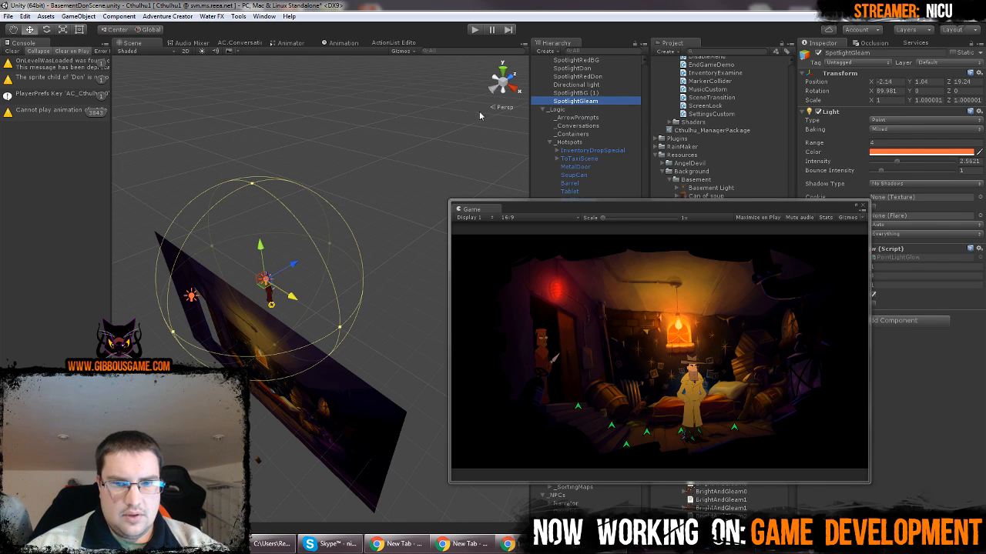
Playtest the scene in the maximized Game view, have the detective use the Metal Door beside Gleam, and stop the game
{"action": "left_click", "coordinate": [374, 92]}
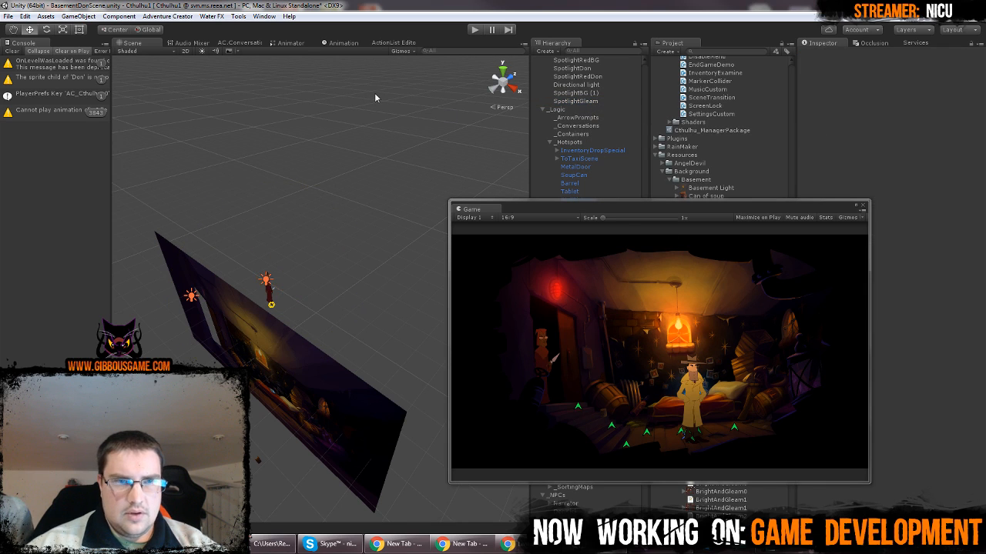
{"action": "left_click", "coordinate": [474, 30]}
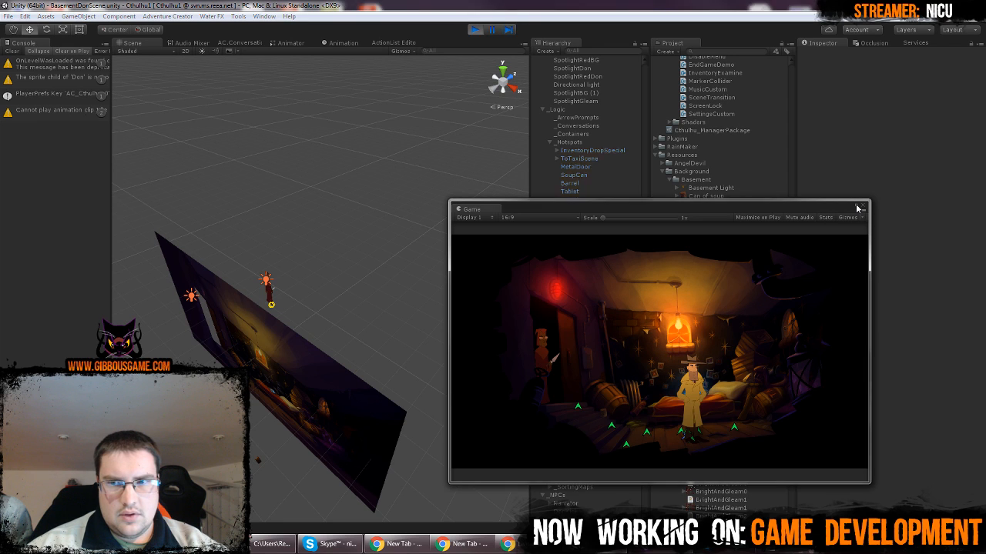
{"action": "double_click", "coordinate": [857, 209]}
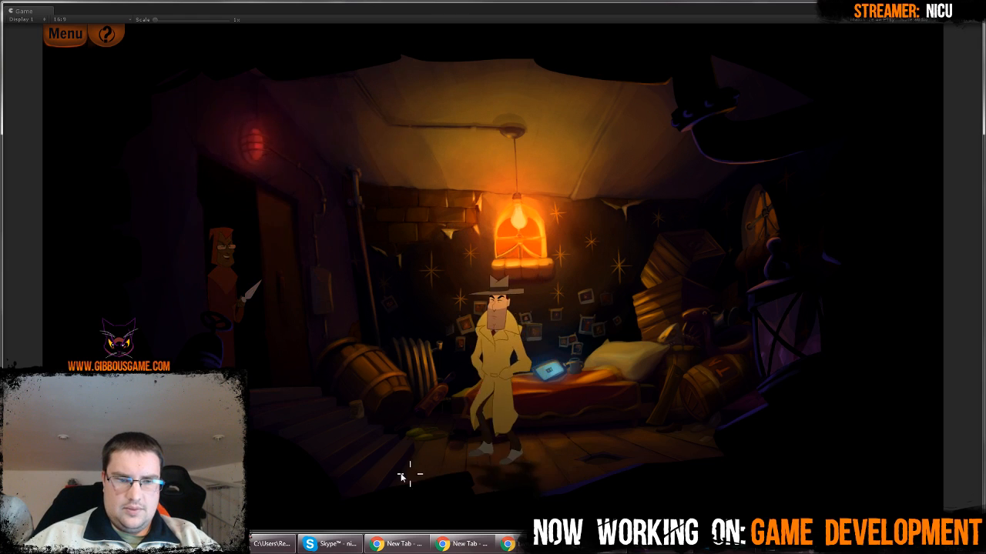
{"action": "left_click", "coordinate": [285, 347]}
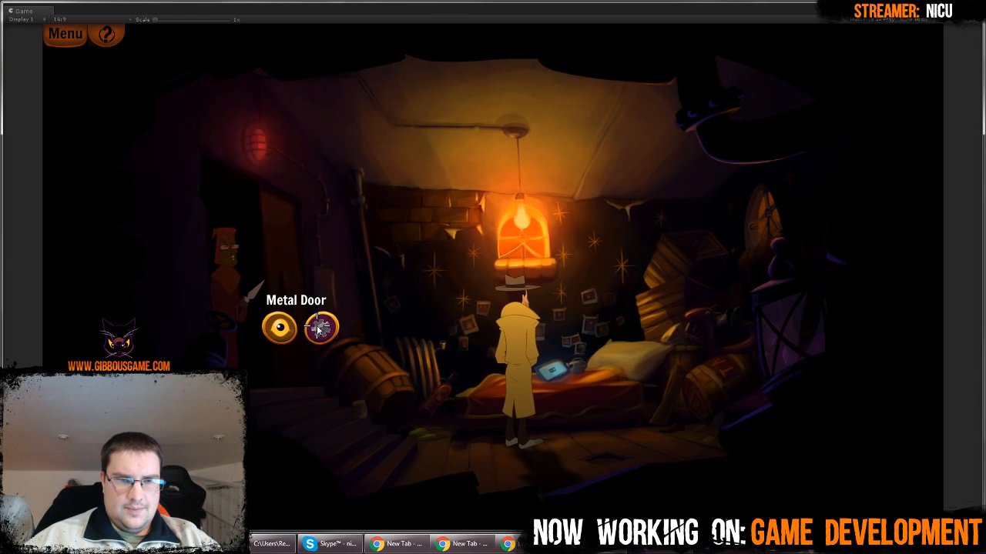
{"action": "left_click", "coordinate": [319, 328]}
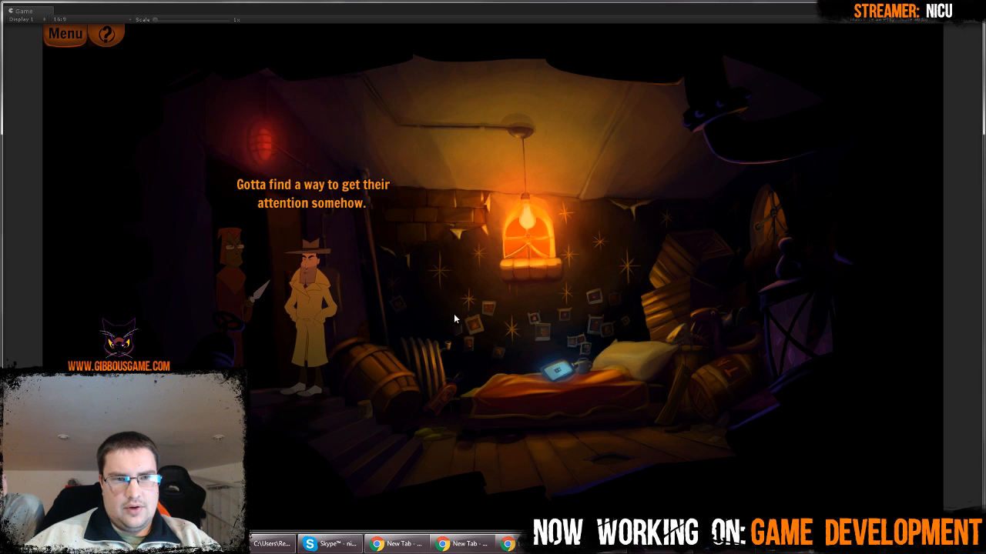
{"action": "left_click", "coordinate": [508, 282]}
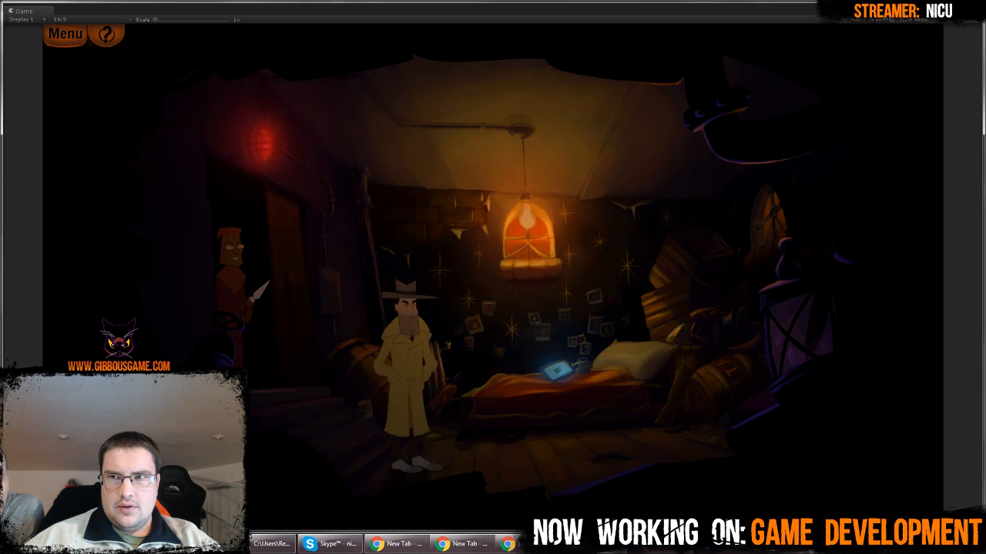
{"action": "left_click", "coordinate": [970, 6]}
{"action": "left_click", "coordinate": [474, 29]}
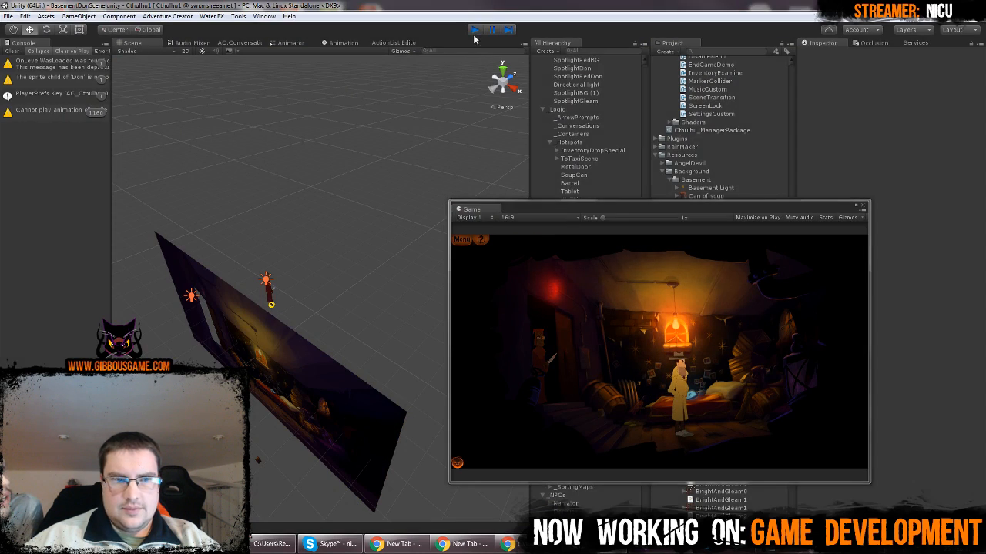
{"action": "scroll", "coordinate": [608, 146], "scroll_direction": "down", "scroll_amount": 8}
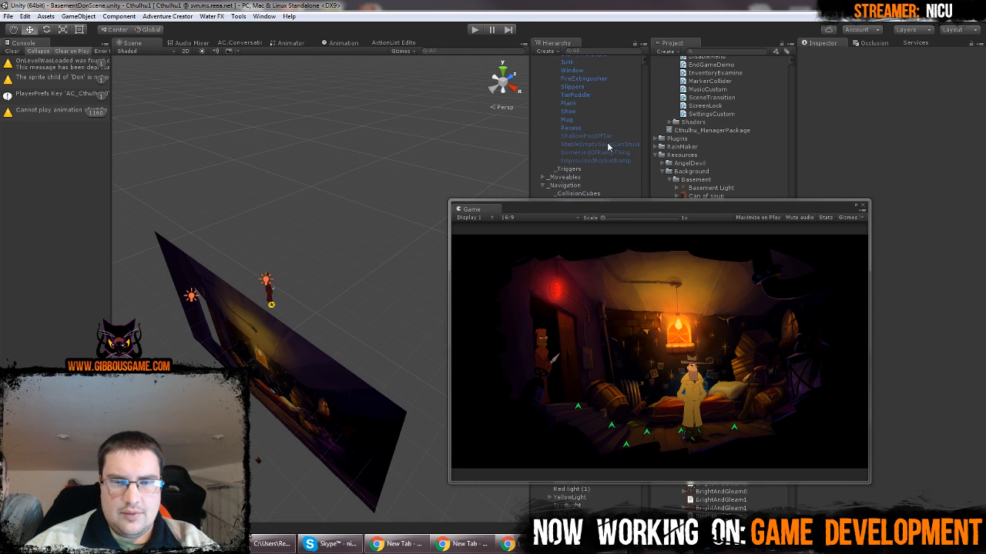
{"action": "scroll", "coordinate": [603, 148], "scroll_direction": "up", "scroll_amount": 15}
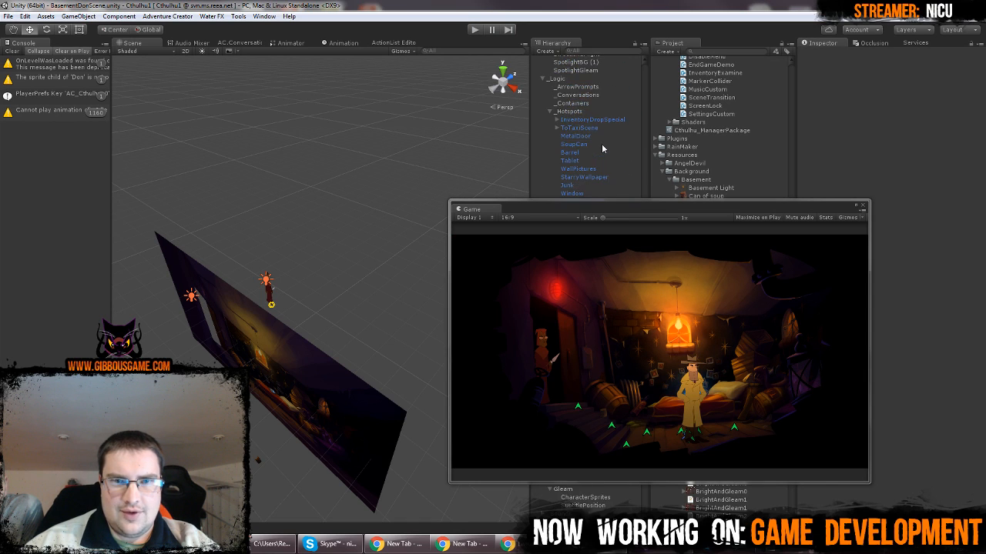
Set the X and Y scale of Gleam's CharacterSprites object to 0.35
{"action": "scroll", "coordinate": [603, 148], "scroll_direction": "down", "scroll_amount": 3}
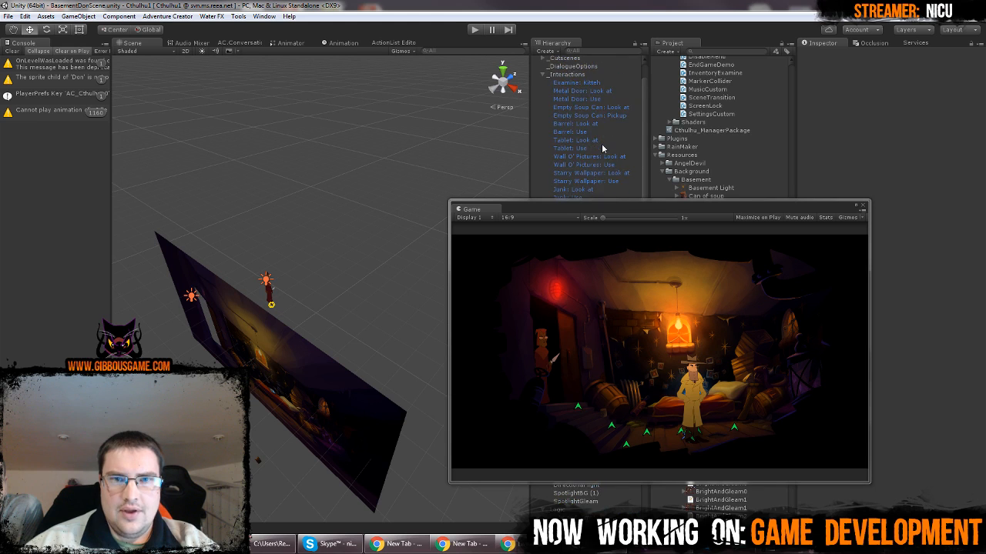
{"action": "scroll", "coordinate": [603, 148], "scroll_direction": "down", "scroll_amount": 15}
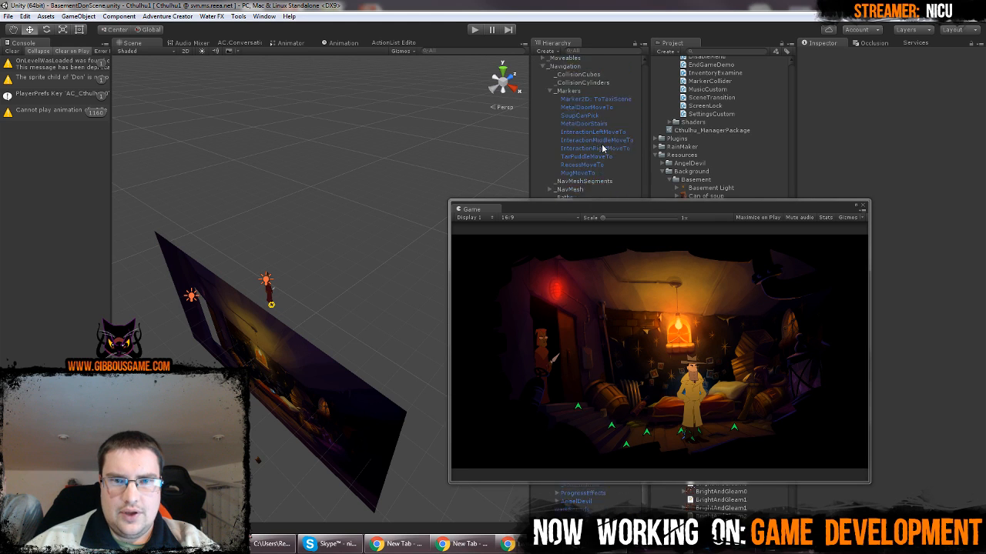
{"action": "left_click_drag", "start_coordinate": [593, 209], "coordinate": [590, 288]}
{"action": "left_click", "coordinate": [581, 231]}
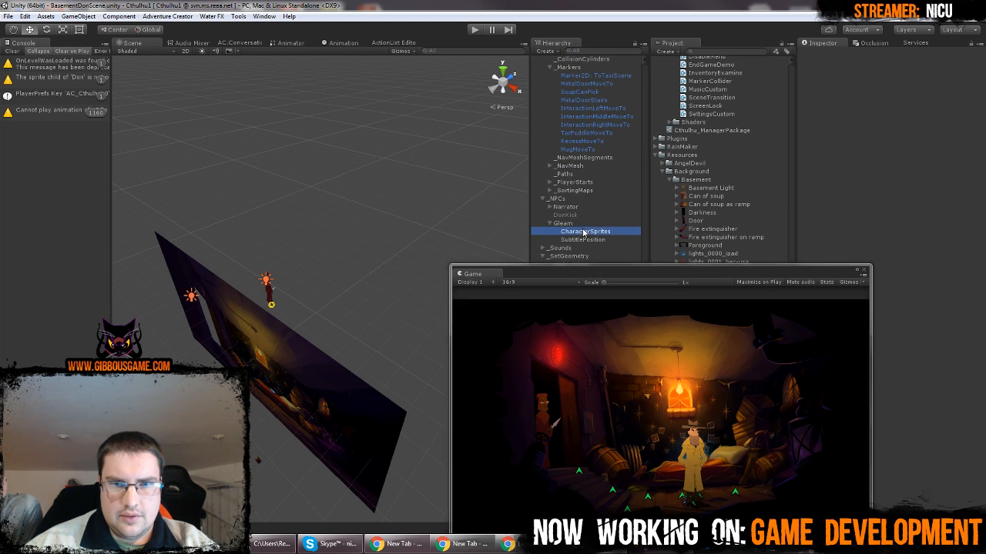
{"action": "left_click", "coordinate": [879, 100]}
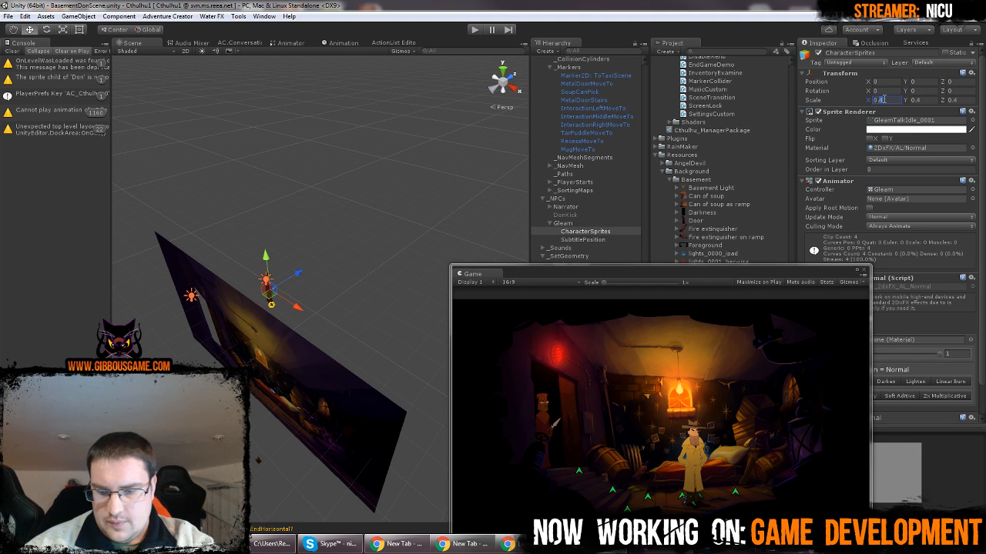
{"action": "left_click", "coordinate": [920, 102]}
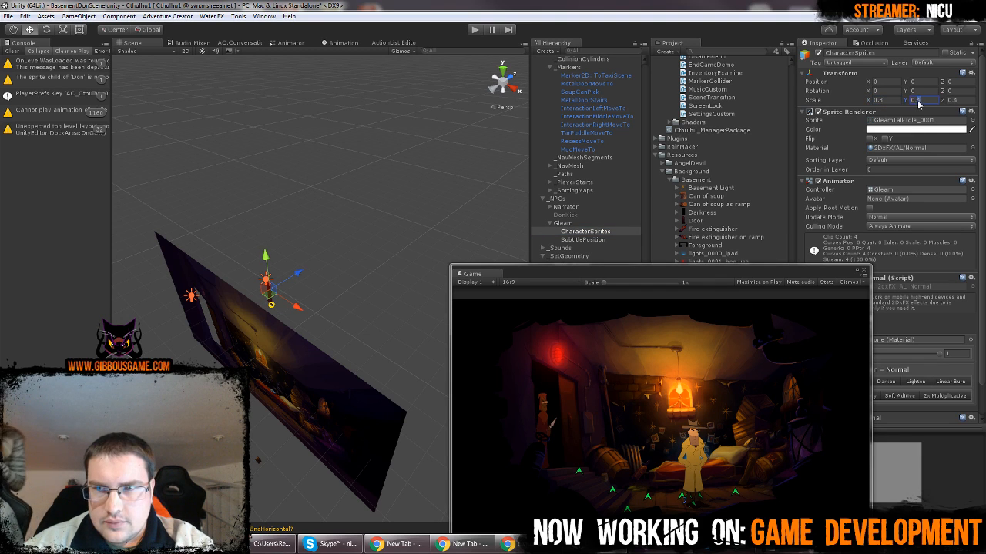
{"action": "type", "text": "0.35"}
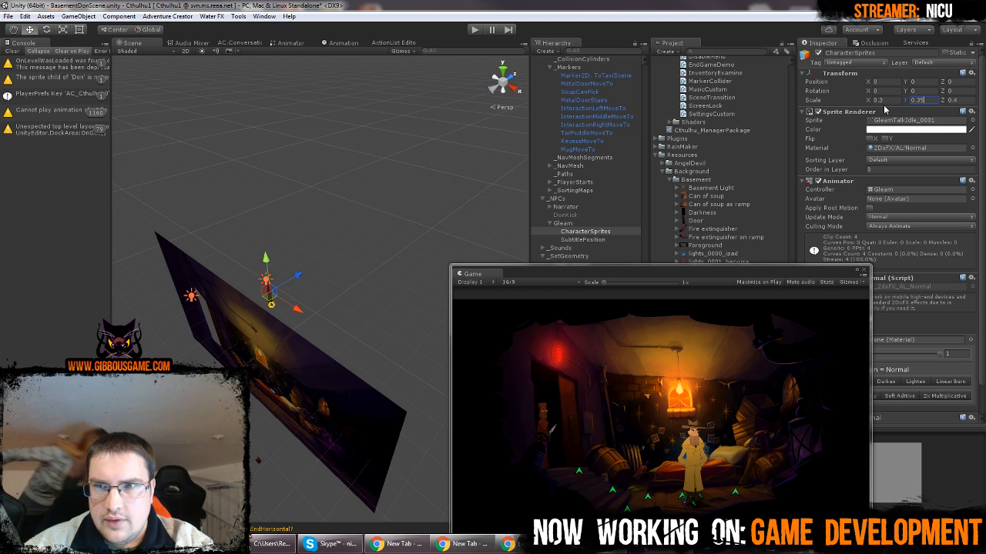
{"action": "left_click", "coordinate": [893, 98]}
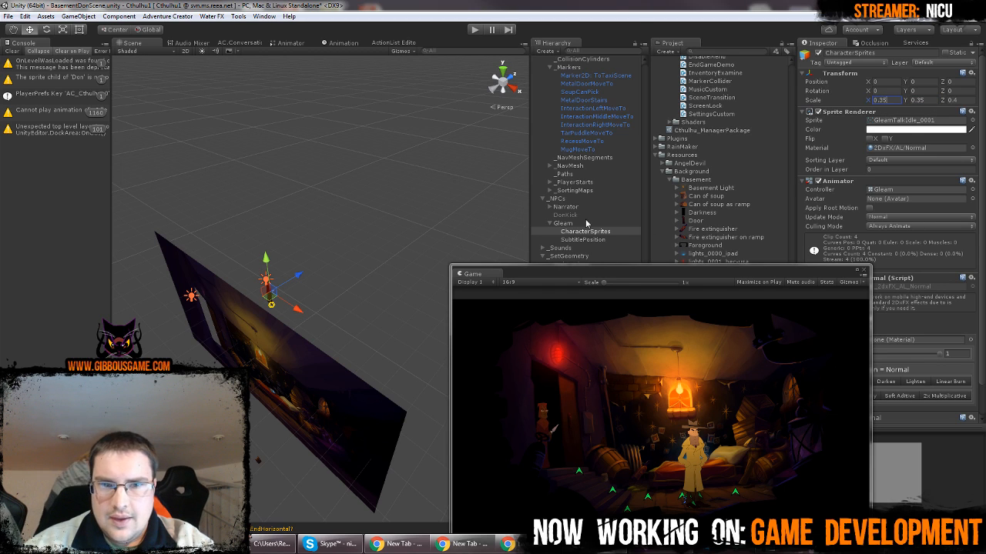
{"action": "left_click", "coordinate": [312, 98]}
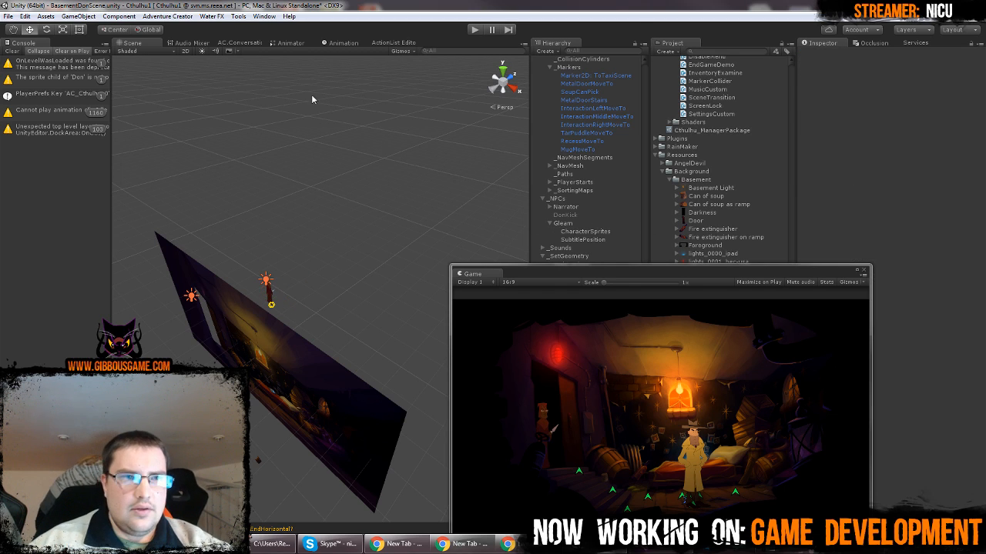
Set the local variable InitialUseAndLook to True in the Adventure Creator Game Editor and close the editor
{"action": "left_click", "coordinate": [168, 16]}
{"action": "mouse_move", "coordinate": [202, 29]}
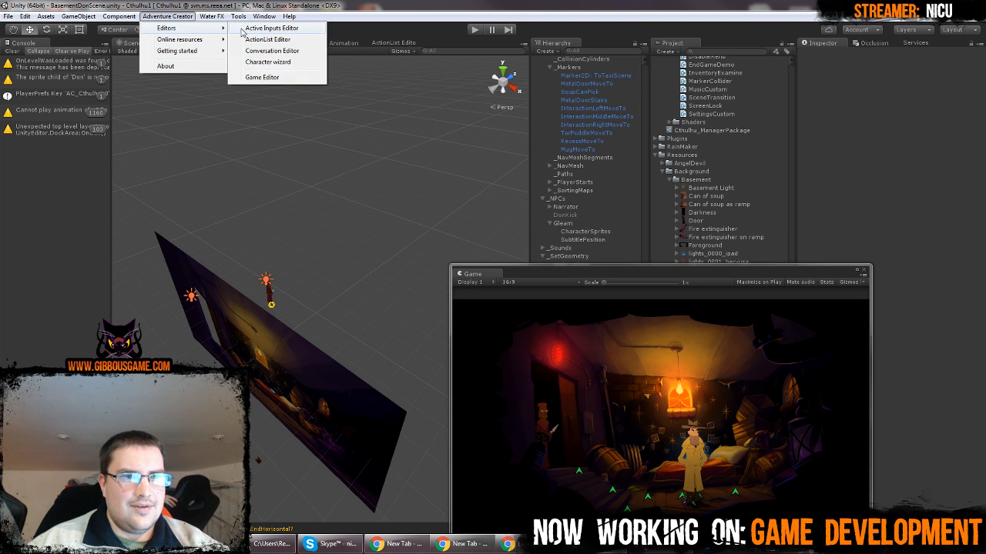
{"action": "left_click", "coordinate": [289, 78]}
{"action": "left_click", "coordinate": [498, 44]}
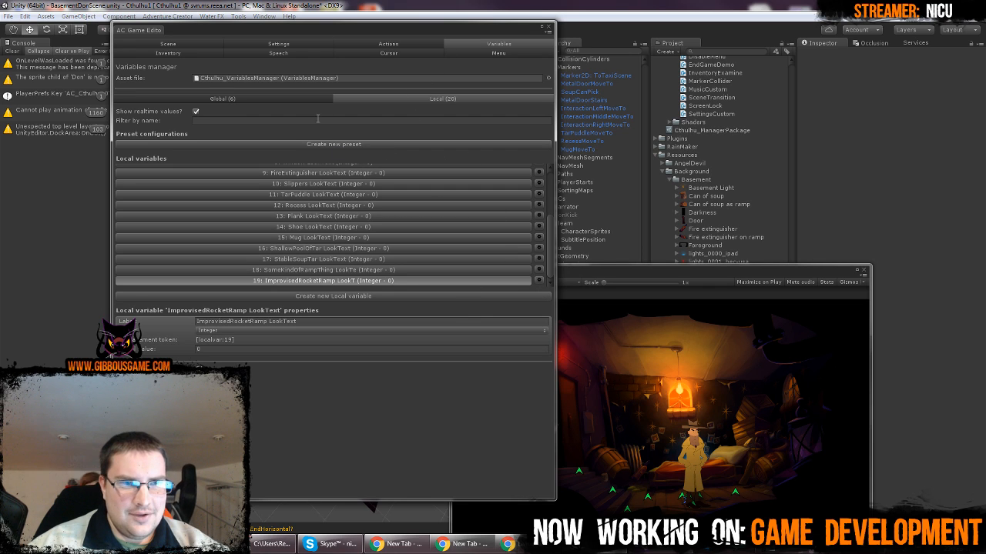
{"action": "left_click_drag", "start_coordinate": [549, 225], "coordinate": [555, 167]}
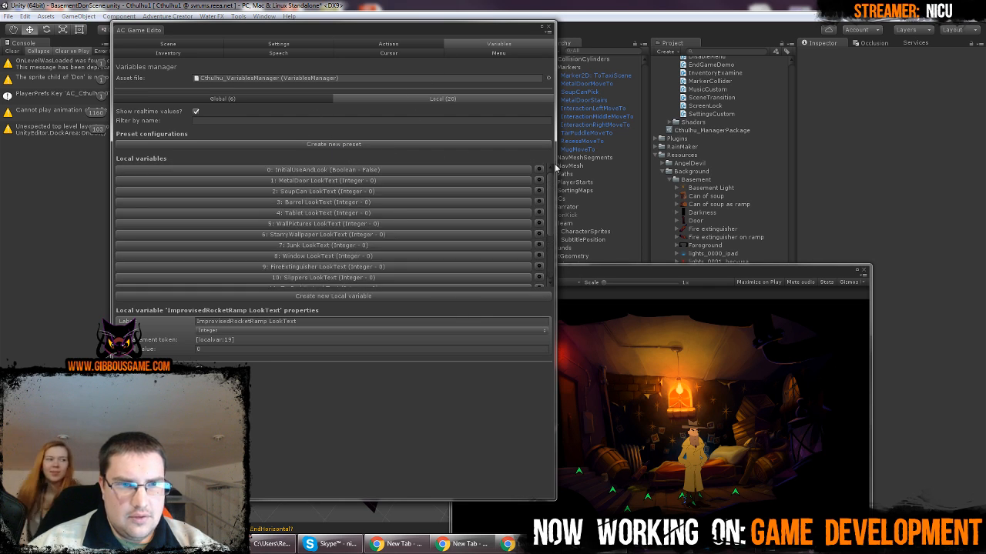
{"action": "left_click", "coordinate": [419, 170]}
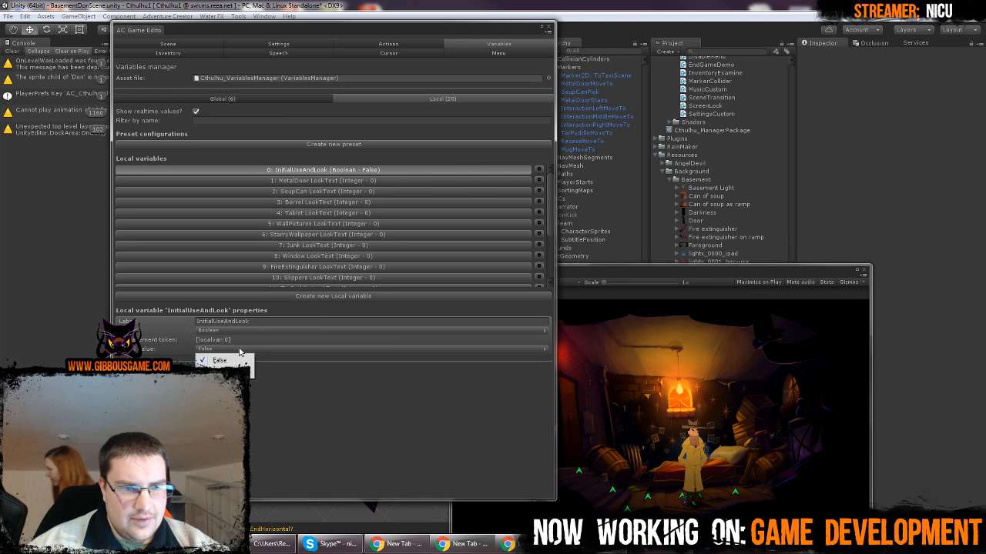
{"action": "left_click", "coordinate": [223, 371]}
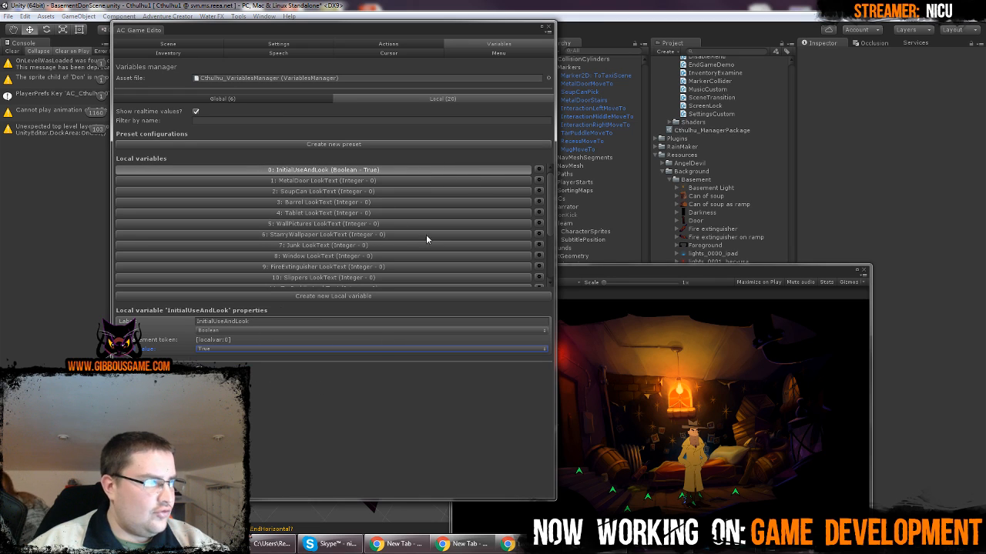
{"action": "left_click", "coordinate": [547, 29]}
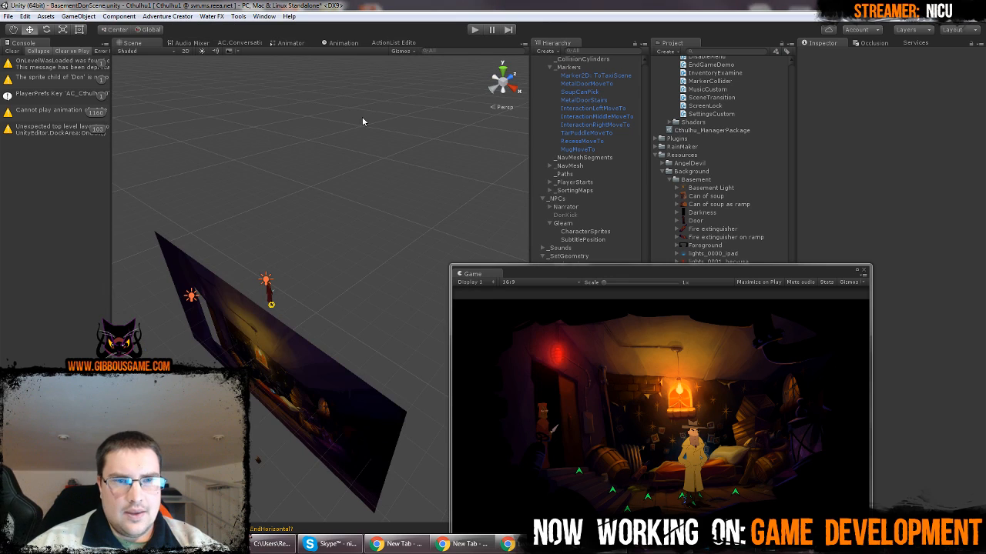
Playtest the scene in the maximized Game view, walking the detective to the metal door beside Gleam and back toward the bed, and restore the view
{"action": "left_click", "coordinate": [474, 31]}
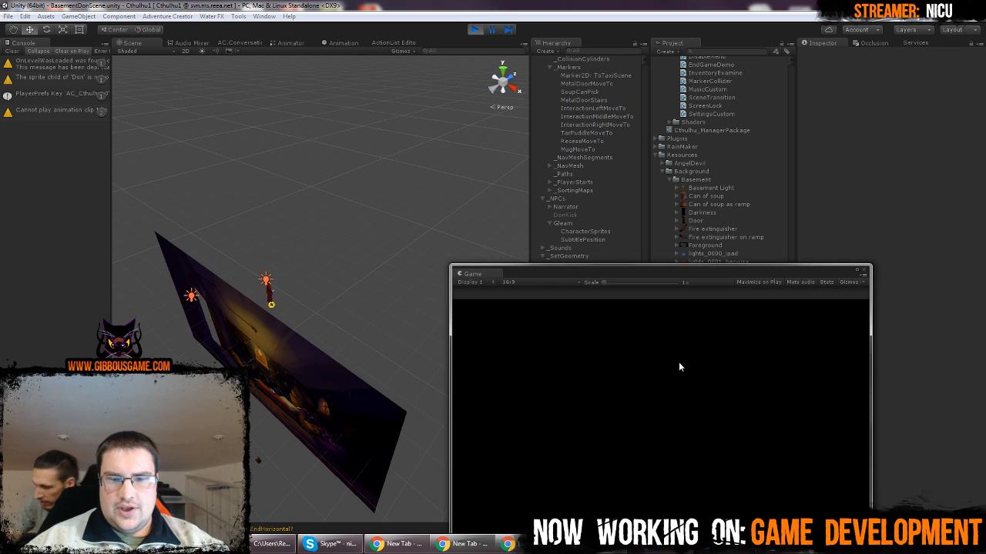
{"action": "left_click", "coordinate": [859, 273]}
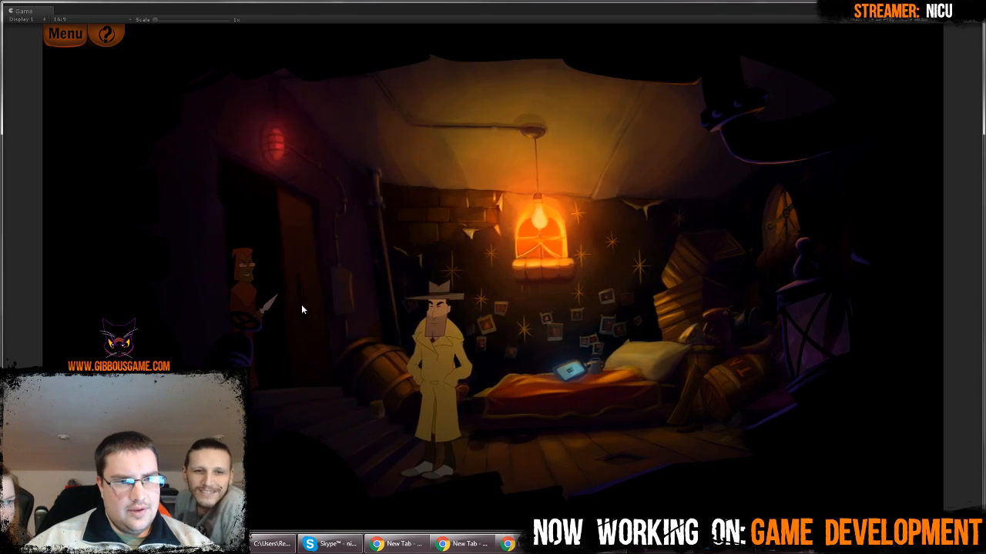
{"action": "left_click", "coordinate": [330, 314]}
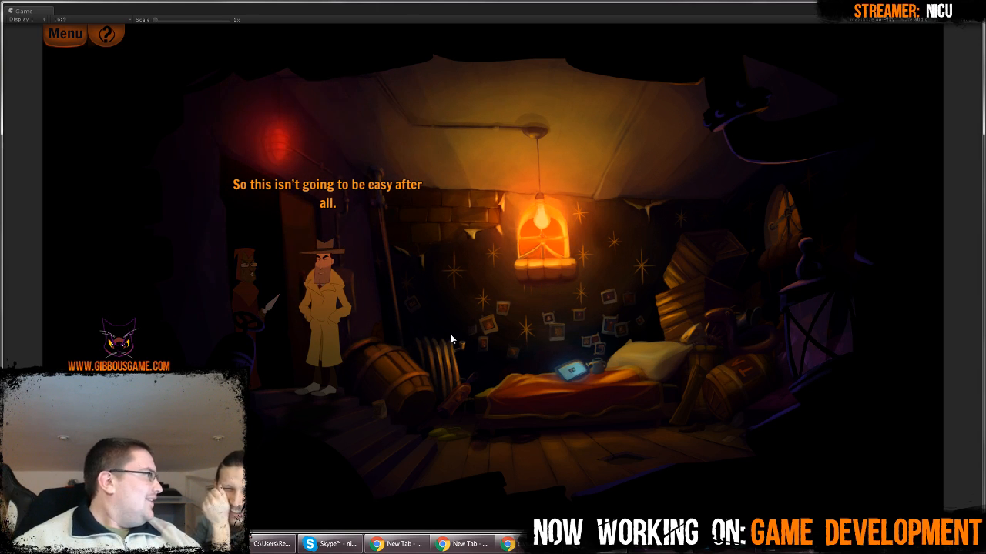
{"action": "left_click", "coordinate": [494, 381]}
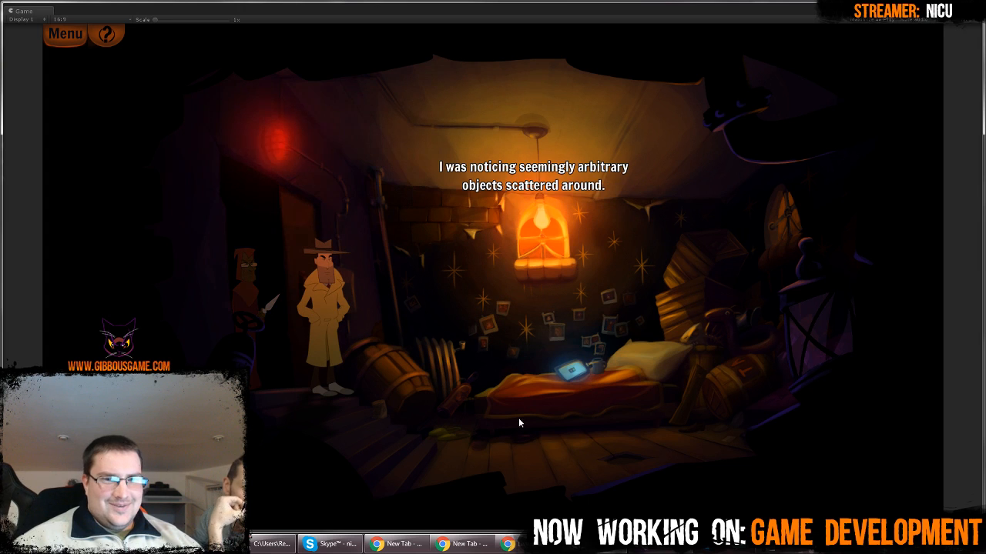
{"action": "left_click", "coordinate": [519, 418]}
{"action": "left_click", "coordinate": [583, 387]}
{"action": "left_click", "coordinate": [491, 376]}
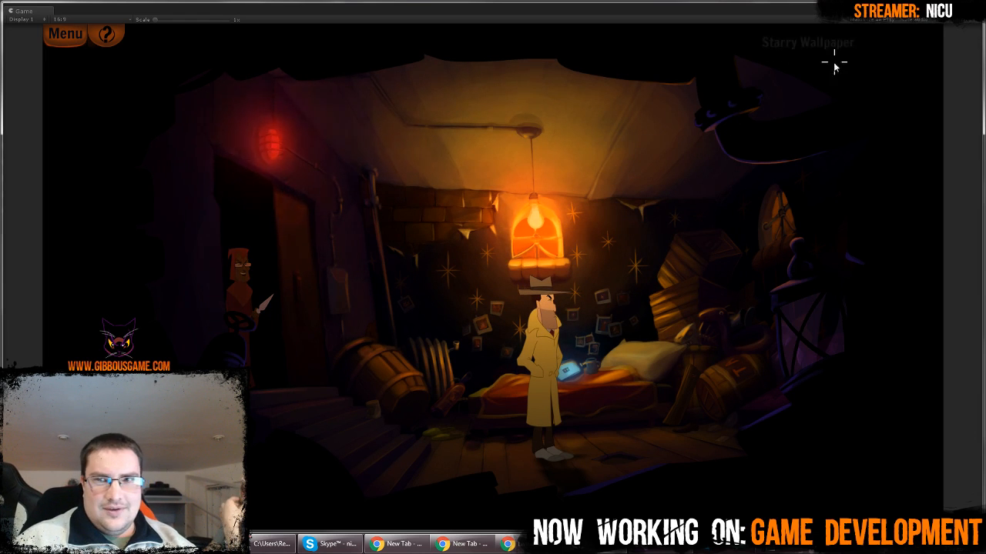
{"action": "left_click", "coordinate": [969, 7]}
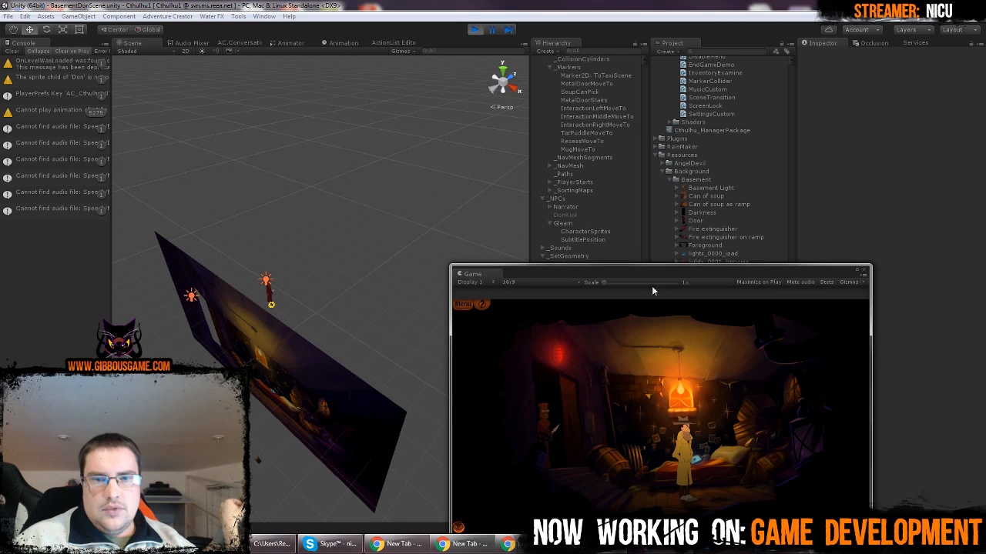
{"action": "left_click_drag", "start_coordinate": [650, 275], "coordinate": [637, 224]}
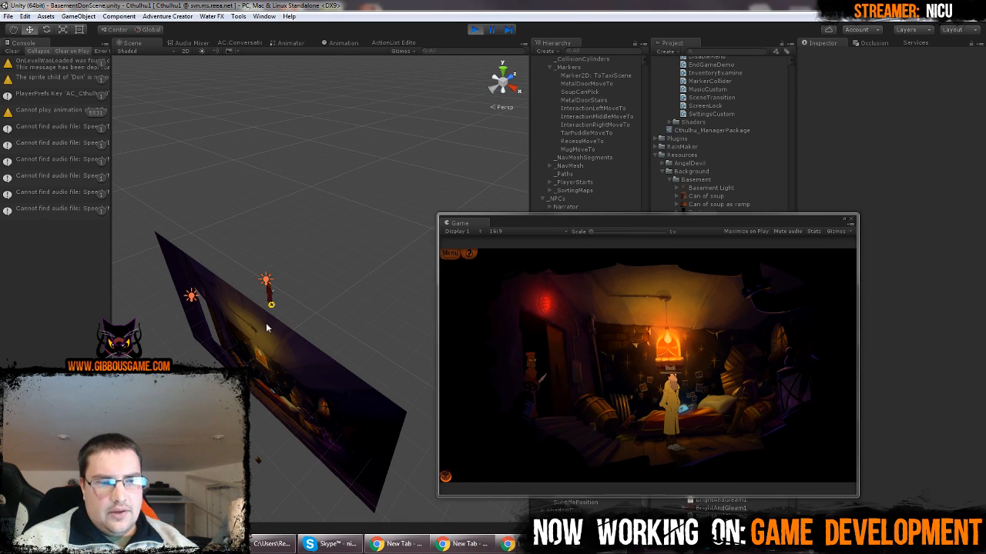
Switch to the Bright and Gleam folder in Windows Explorer and examine the GleamGetsHit animation frames starting from GleamGetsHit_0056.png
{"action": "left_click", "coordinate": [217, 544]}
{"action": "left_click", "coordinate": [436, 422]}
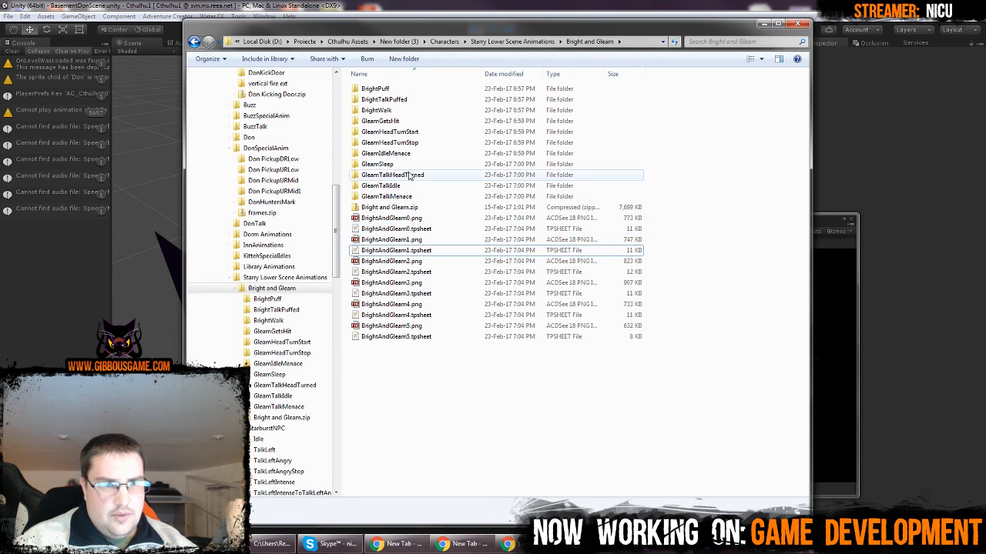
{"action": "left_click", "coordinate": [415, 157]}
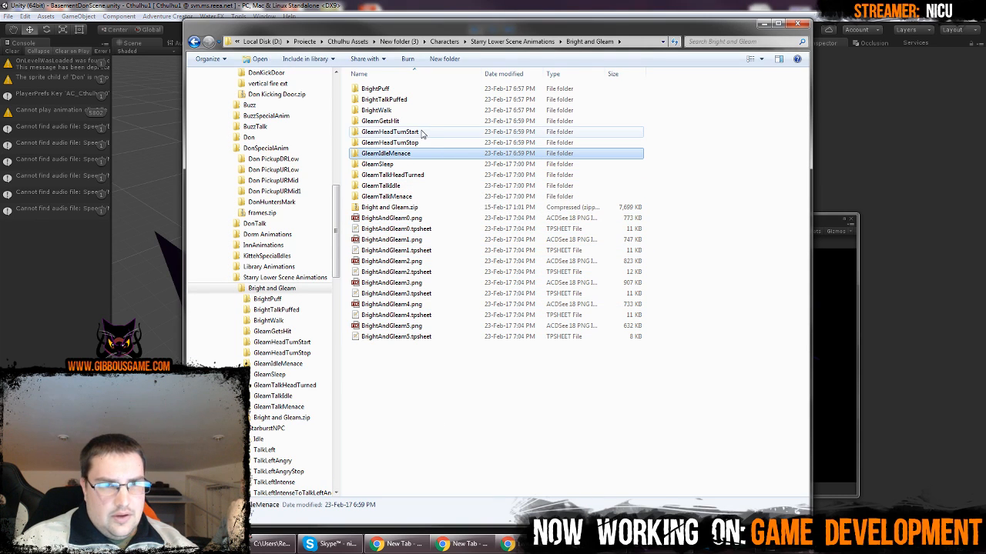
{"action": "double_click", "coordinate": [395, 121]}
{"action": "double_click", "coordinate": [378, 102]}
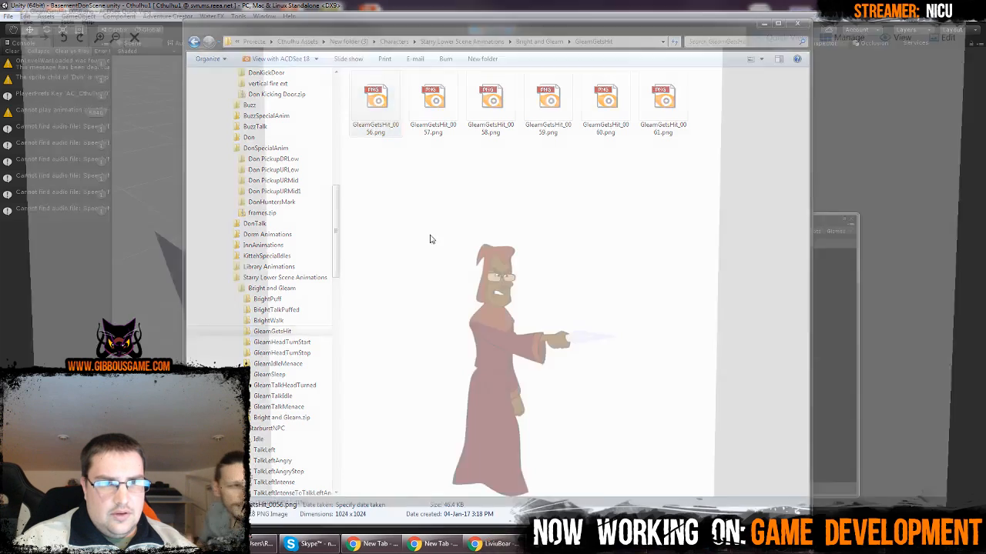
{"action": "scroll", "coordinate": [468, 275], "scroll_direction": "down", "scroll_amount": 1}
{"action": "scroll", "coordinate": [572, 226], "scroll_direction": "down", "scroll_amount": 1}
{"action": "scroll", "coordinate": [572, 226], "scroll_direction": "down", "scroll_amount": 6}
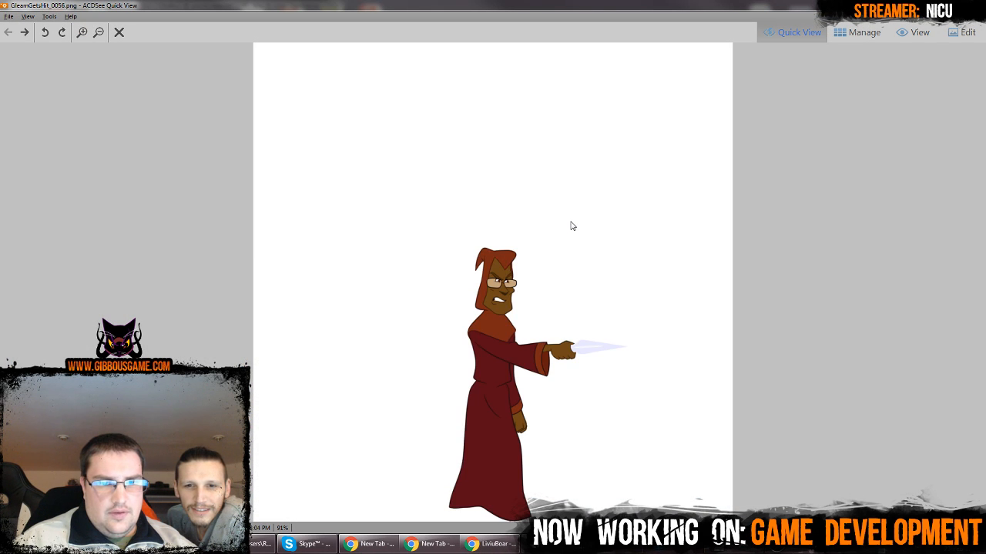
{"action": "scroll", "coordinate": [572, 225], "scroll_direction": "down", "scroll_amount": 6}
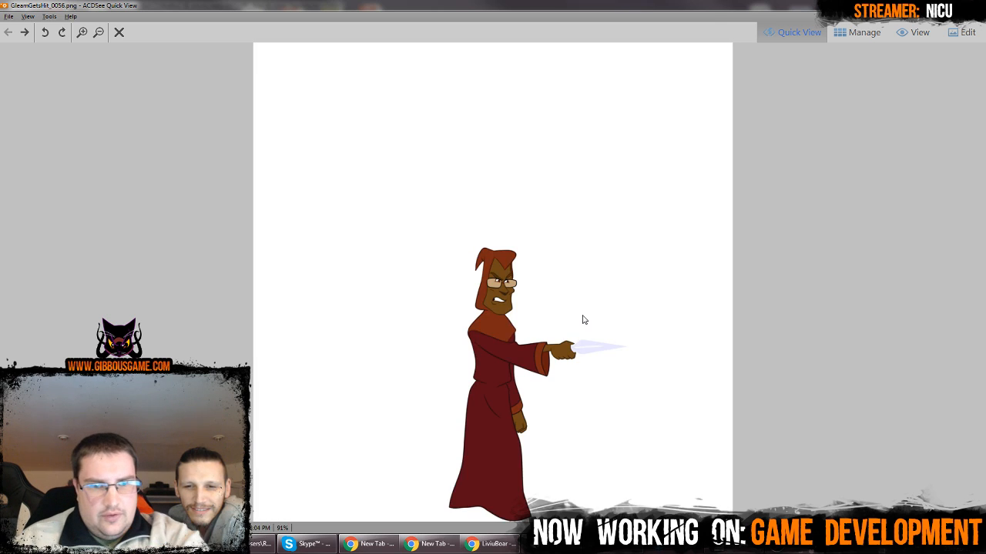
{"action": "scroll", "coordinate": [583, 319], "scroll_direction": "down", "scroll_amount": 6}
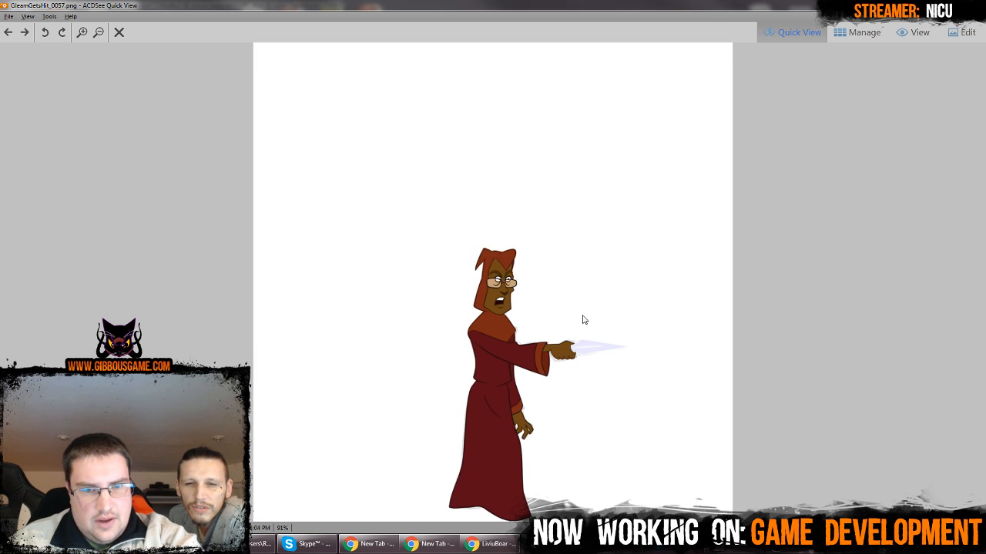
{"action": "scroll", "coordinate": [582, 320], "scroll_direction": "down", "scroll_amount": 5}
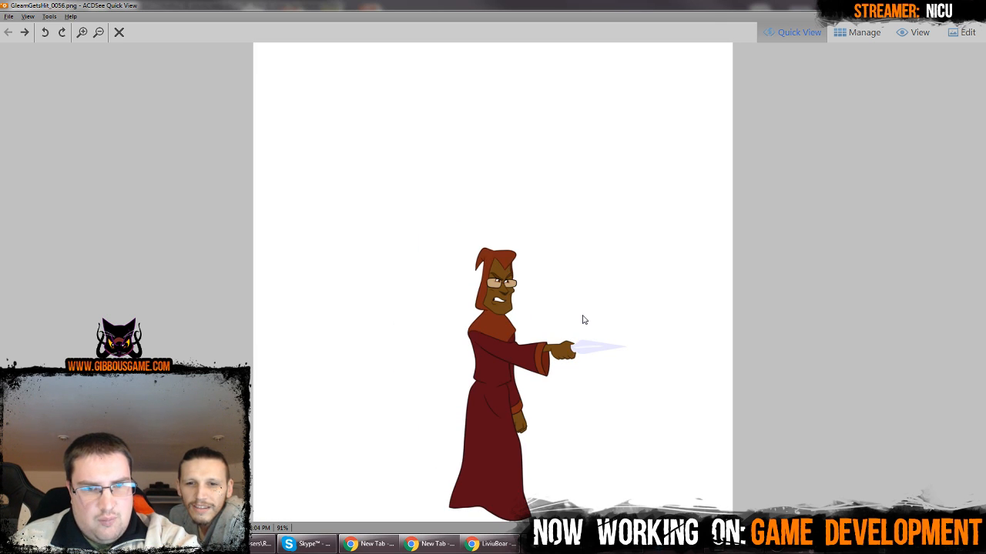
{"action": "scroll", "coordinate": [583, 320], "scroll_direction": "down", "scroll_amount": 3}
{"action": "key", "text": "Escape"}
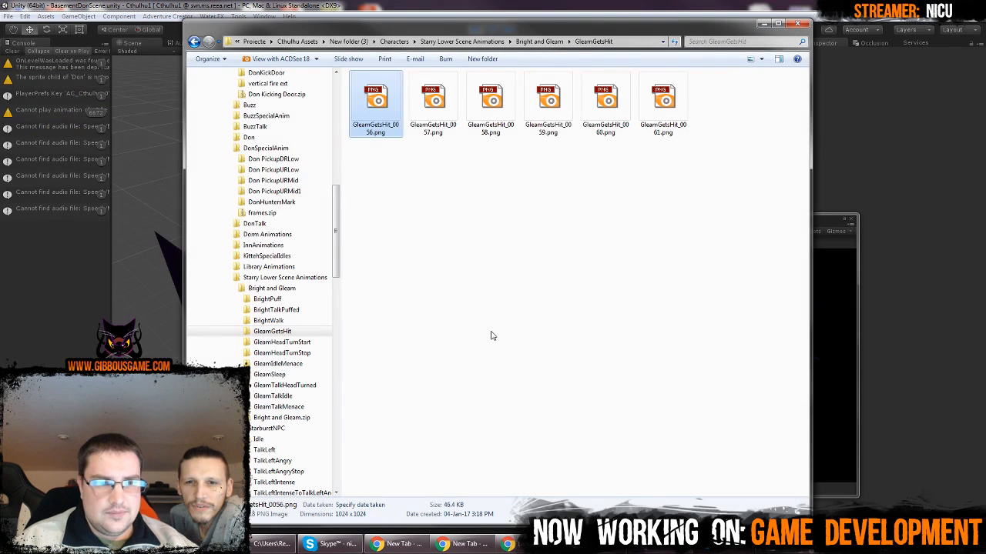
Examine the frames in the GleamSleep folder starting from GleamSleep_0001.png and close the image viewer
{"action": "left_click", "coordinate": [301, 374]}
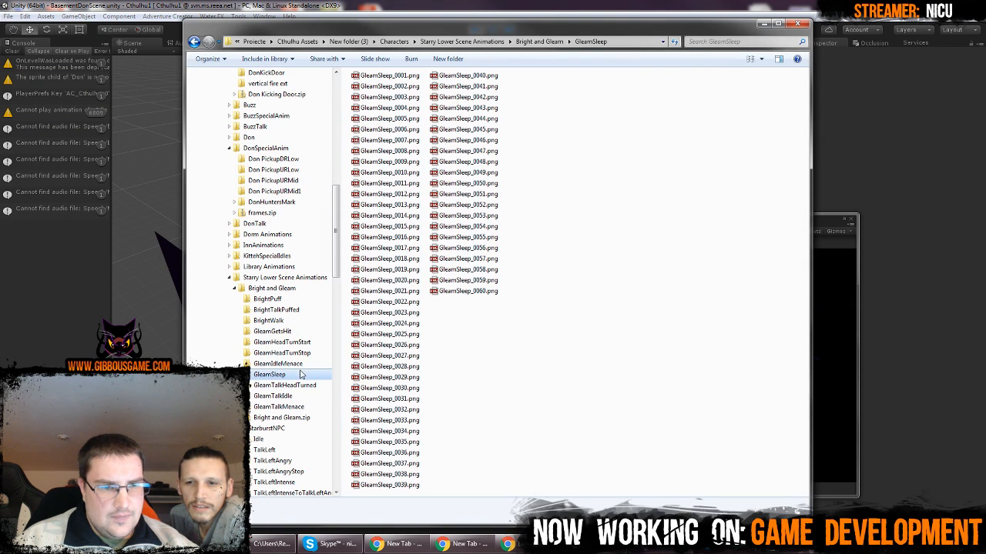
{"action": "double_click", "coordinate": [385, 74]}
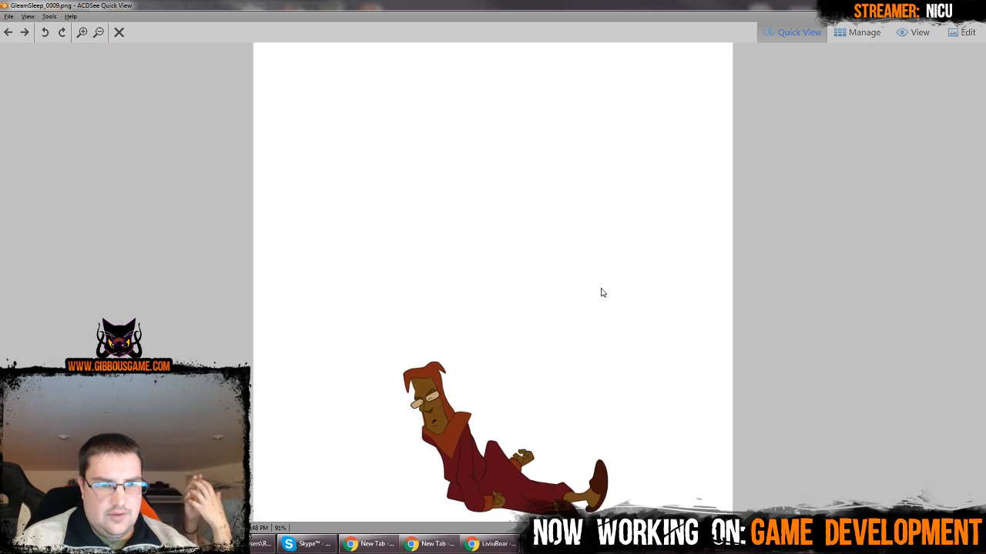
{"action": "scroll", "coordinate": [602, 292], "scroll_direction": "down", "scroll_amount": 3}
{"action": "key", "text": "Escape"}
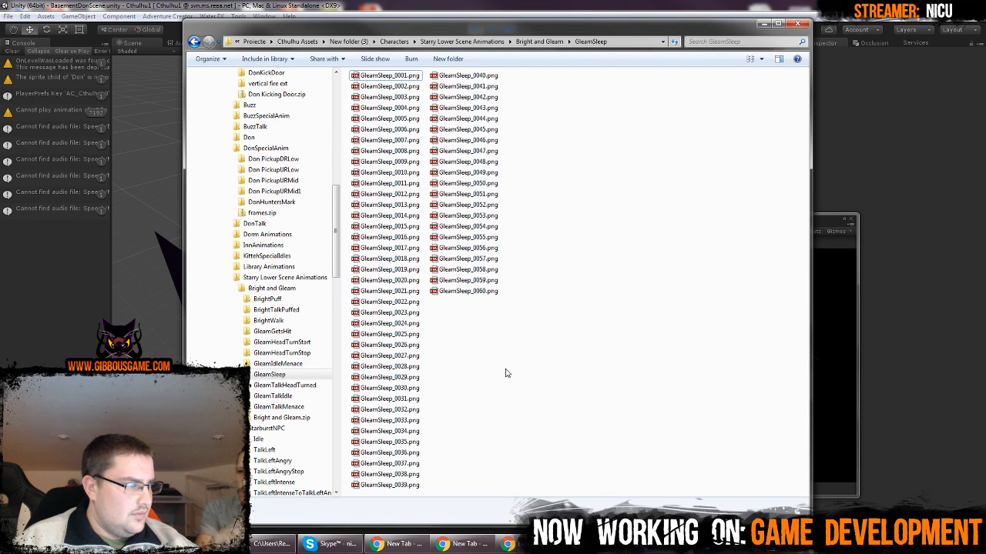
Switch back to Unity, stop play mode and dock the floating Game view next to the ActionList Editor
{"action": "left_click", "coordinate": [271, 544]}
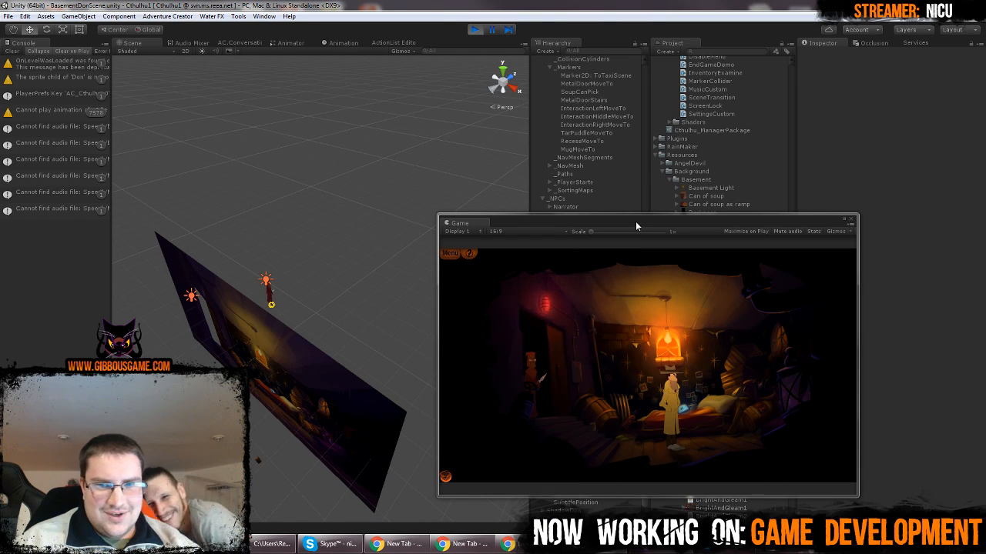
{"action": "left_click_drag", "start_coordinate": [635, 221], "coordinate": [558, 185]}
{"action": "left_click", "coordinate": [472, 30]}
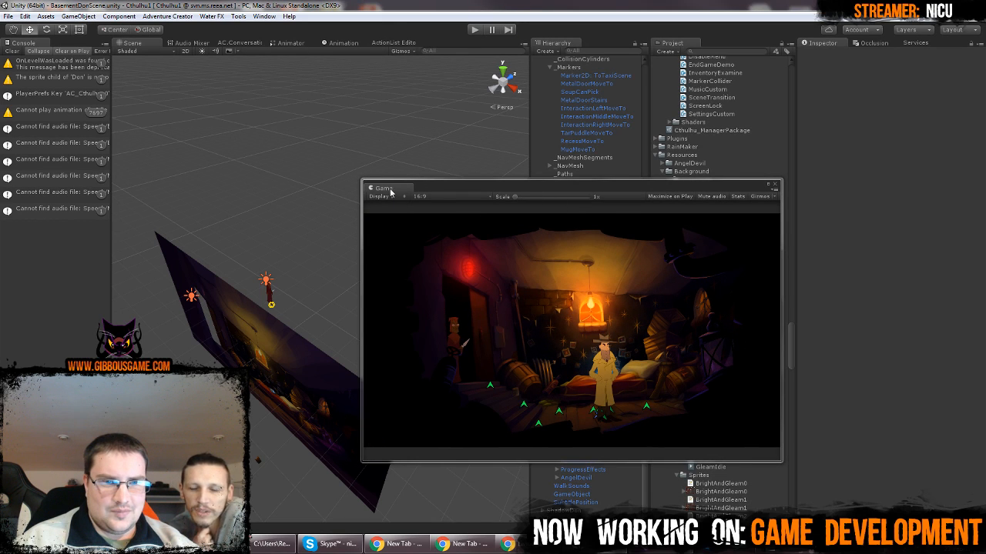
{"action": "left_click_drag", "start_coordinate": [385, 187], "coordinate": [428, 45]}
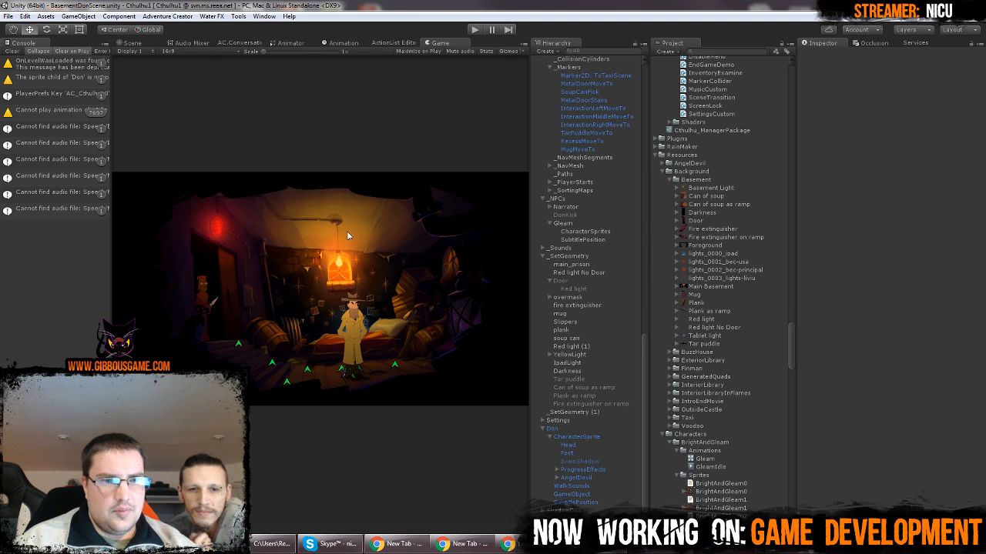
Show the Scene view, select the Door object under _SetGeometry and view the doorway in 2D mode
{"action": "left_click", "coordinate": [131, 43]}
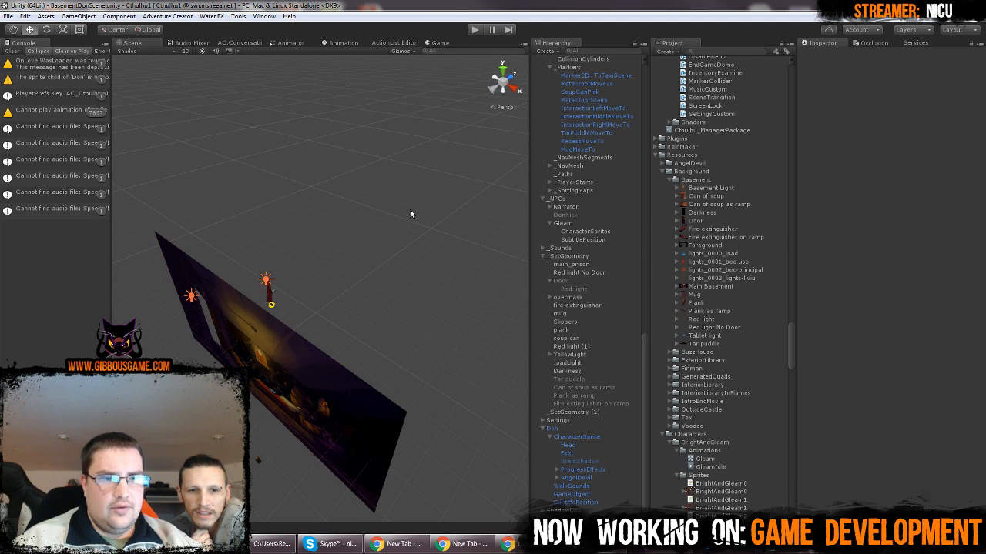
{"action": "right_click_drag", "start_coordinate": [348, 337], "coordinate": [385, 288]}
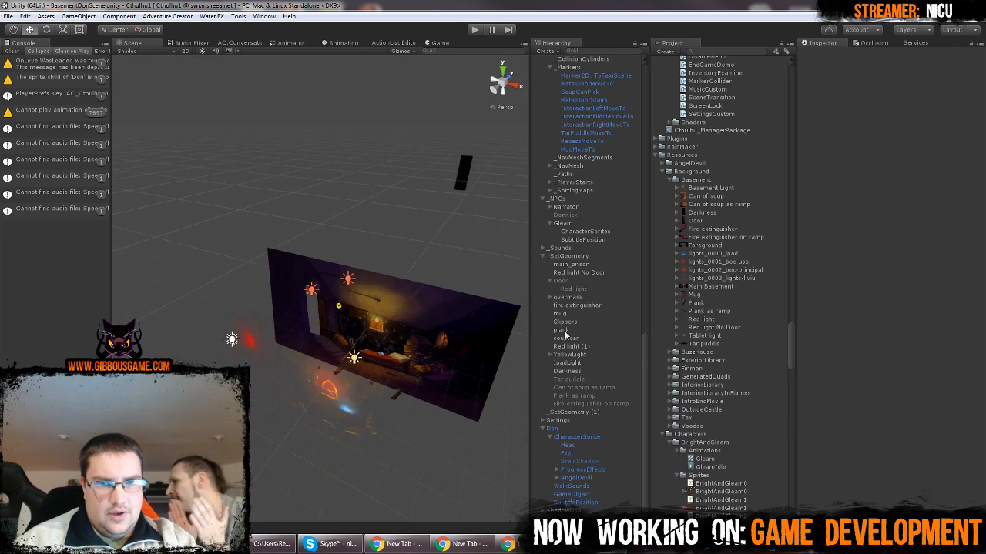
{"action": "left_click", "coordinate": [574, 281]}
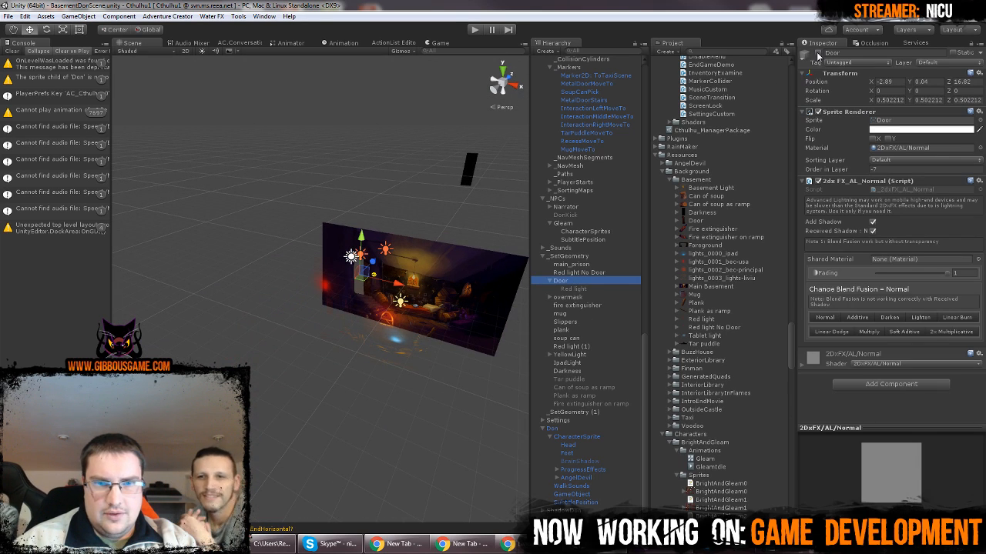
{"action": "key", "text": "f"}
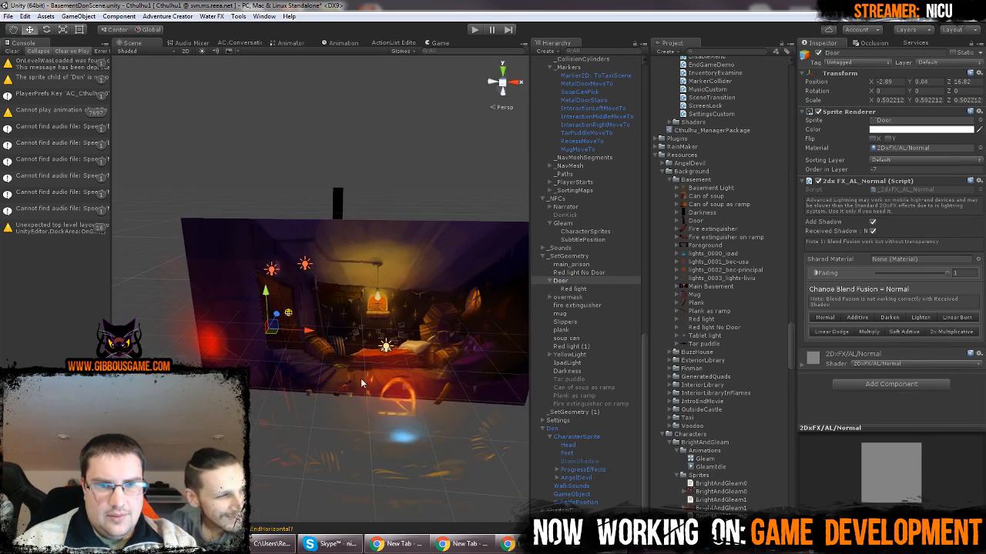
{"action": "left_click", "coordinate": [818, 53]}
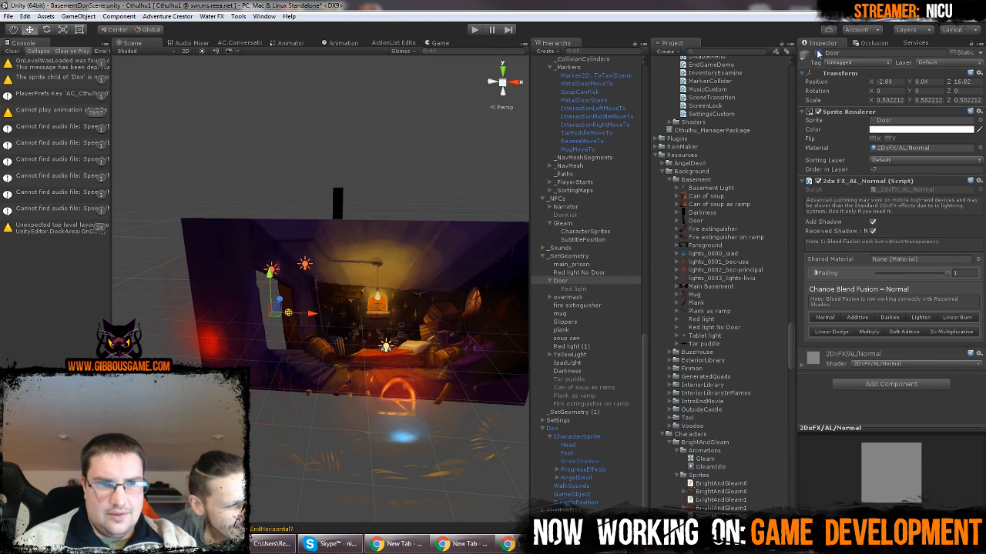
{"action": "left_click", "coordinate": [185, 51]}
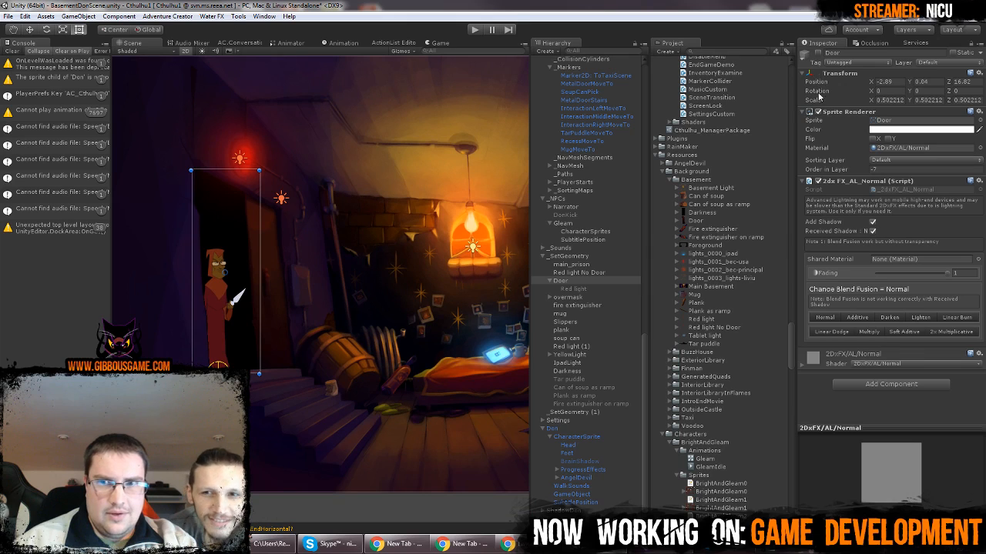
Toggle the Door object on and off to compare the doorway with and without Gleam, leave it disabled and deselect it
{"action": "left_click", "coordinate": [817, 52]}
{"action": "left_click", "coordinate": [818, 53]}
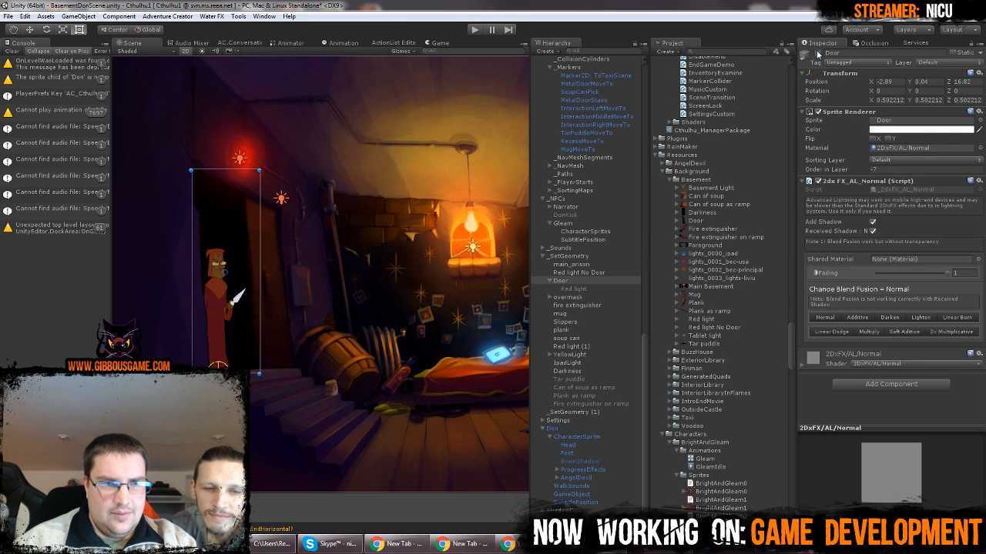
{"action": "left_click", "coordinate": [818, 52]}
{"action": "left_click", "coordinate": [818, 52]}
{"action": "left_click", "coordinate": [818, 52]}
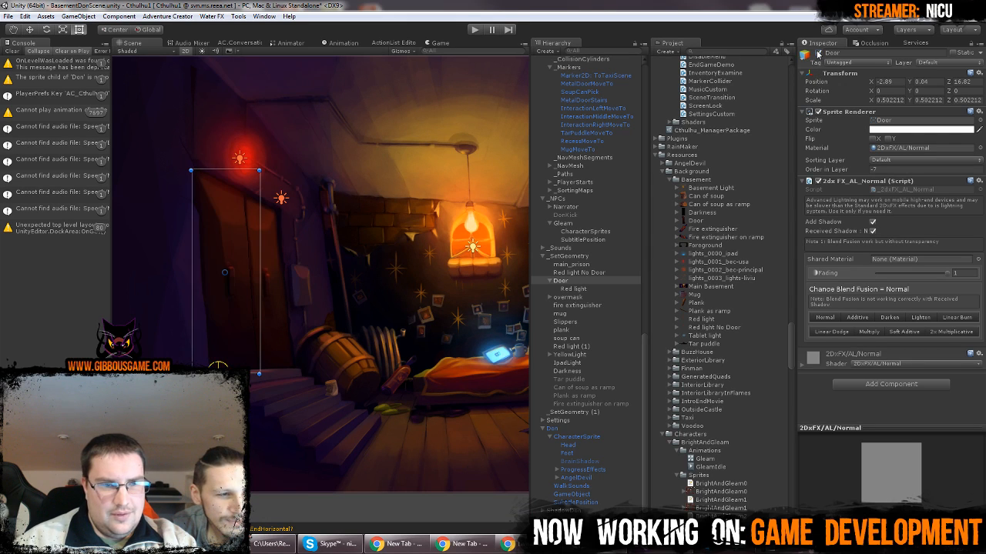
{"action": "left_click", "coordinate": [818, 52]}
{"action": "left_click", "coordinate": [817, 52]}
{"action": "left_click", "coordinate": [818, 52]}
{"action": "left_click", "coordinate": [818, 52]}
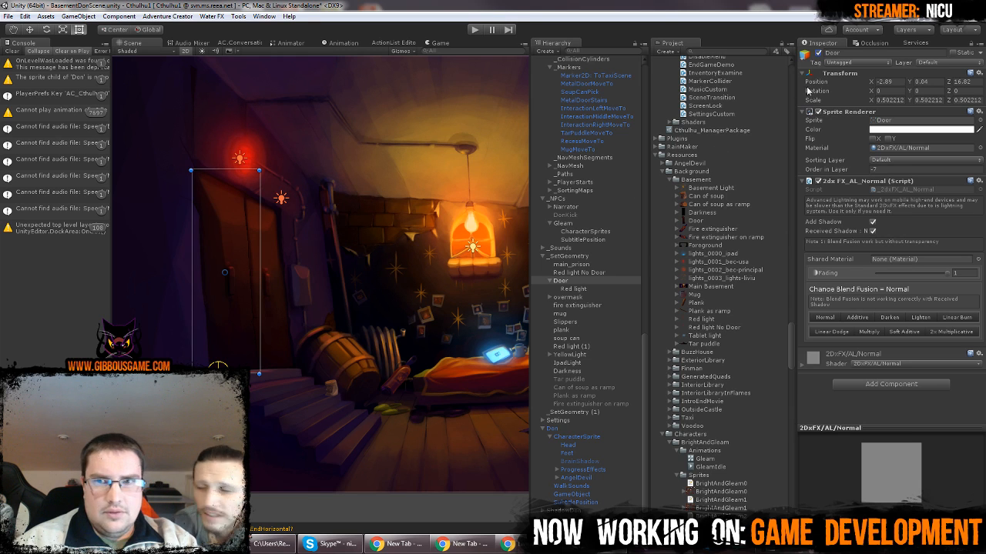
{"action": "left_click", "coordinate": [817, 52]}
{"action": "scroll", "coordinate": [275, 203], "scroll_direction": "down", "scroll_amount": 2}
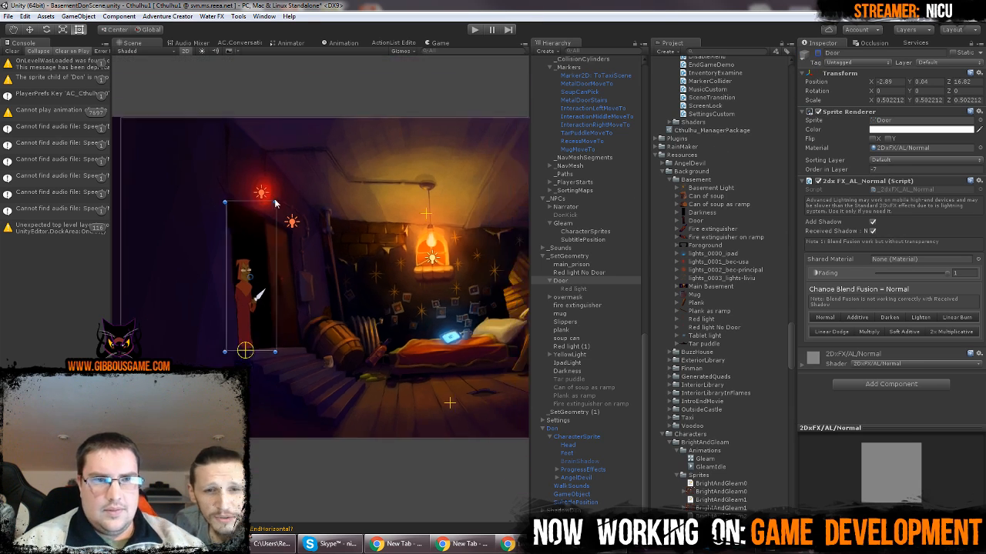
{"action": "left_click", "coordinate": [342, 105]}
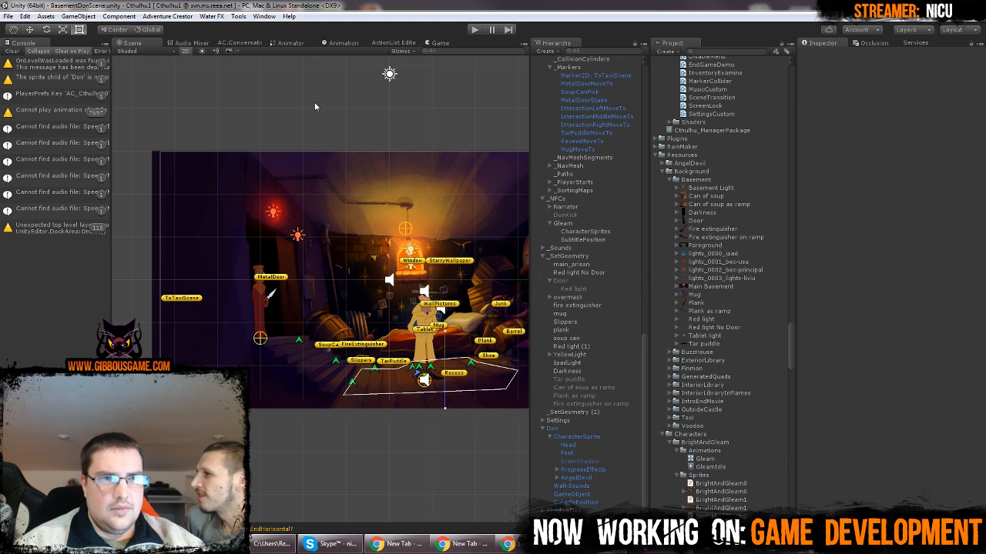
Open Version Control and commit all local changes with the message "work on basement"
{"action": "left_click", "coordinate": [264, 16]}
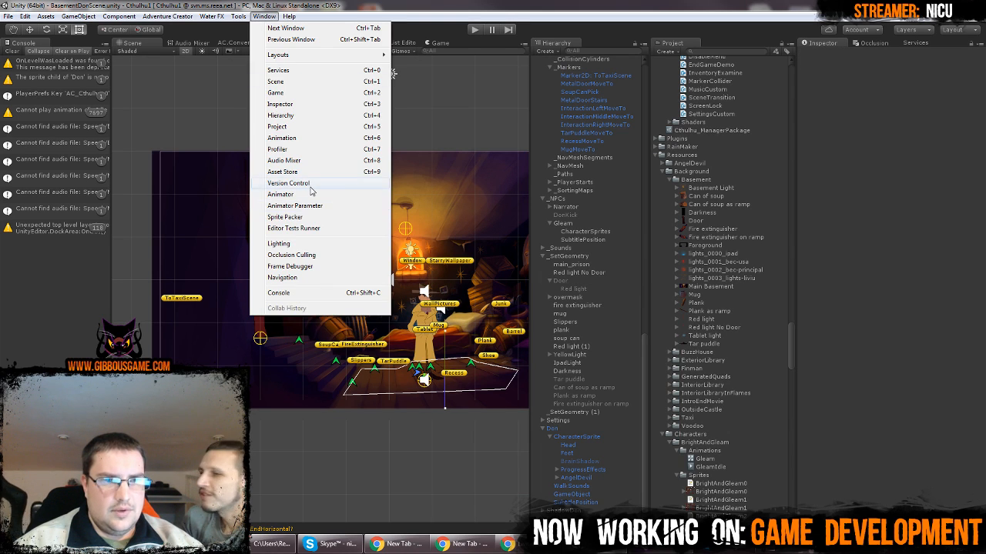
{"action": "left_click", "coordinate": [310, 186]}
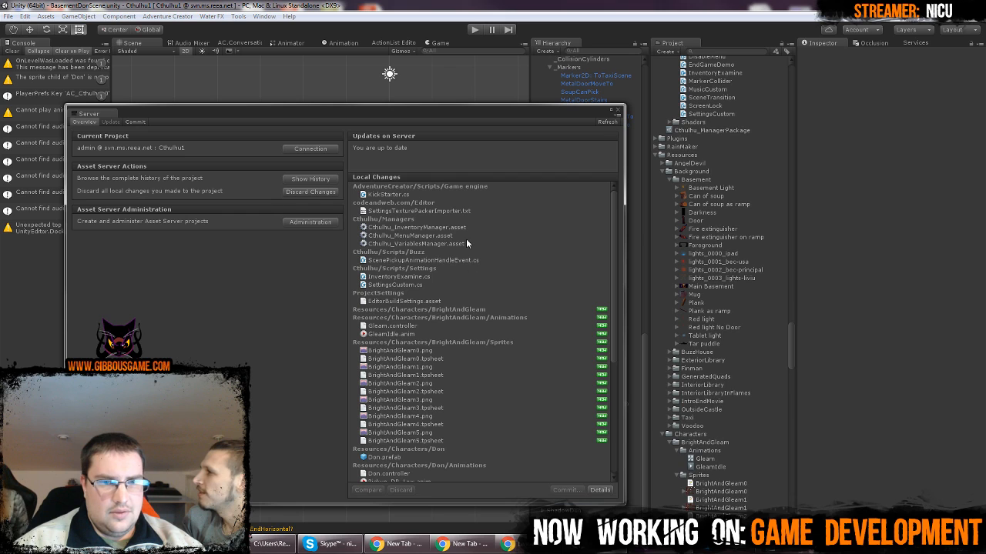
{"action": "left_click", "coordinate": [466, 243]}
{"action": "key", "text": "ctrl+a"}
{"action": "scroll", "coordinate": [489, 308], "scroll_direction": "down", "scroll_amount": 5}
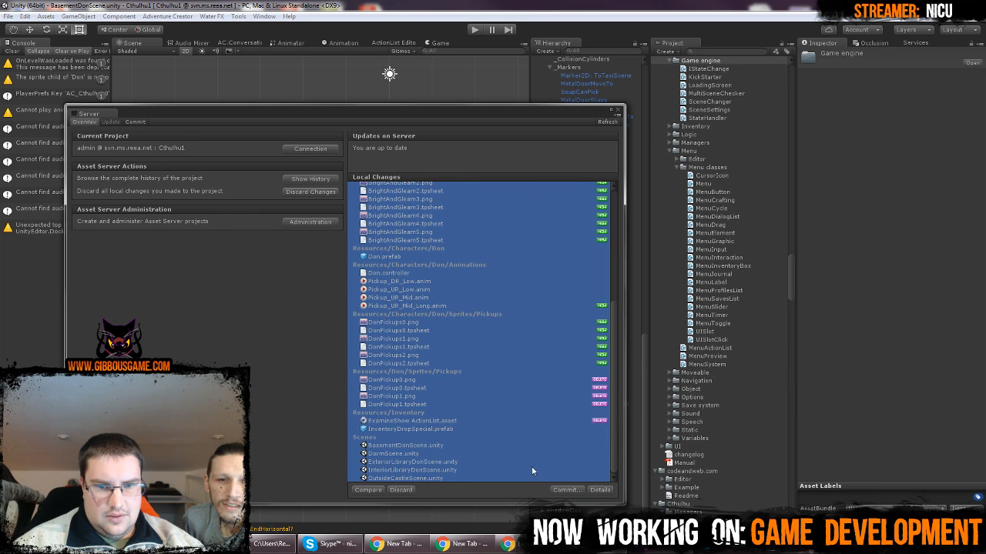
{"action": "left_click", "coordinate": [560, 490]}
{"action": "type", "text": "w"}
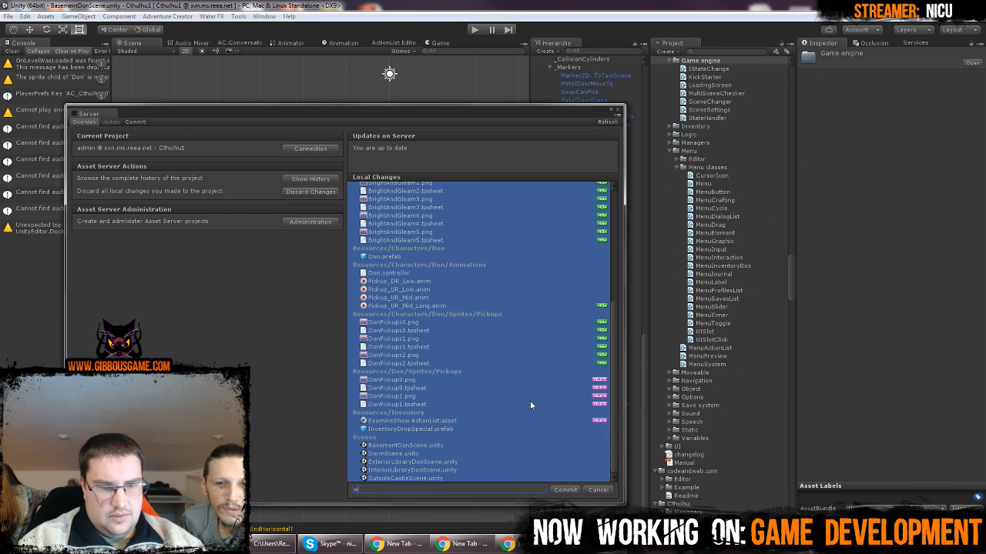
{"action": "type", "text": "ork on "}
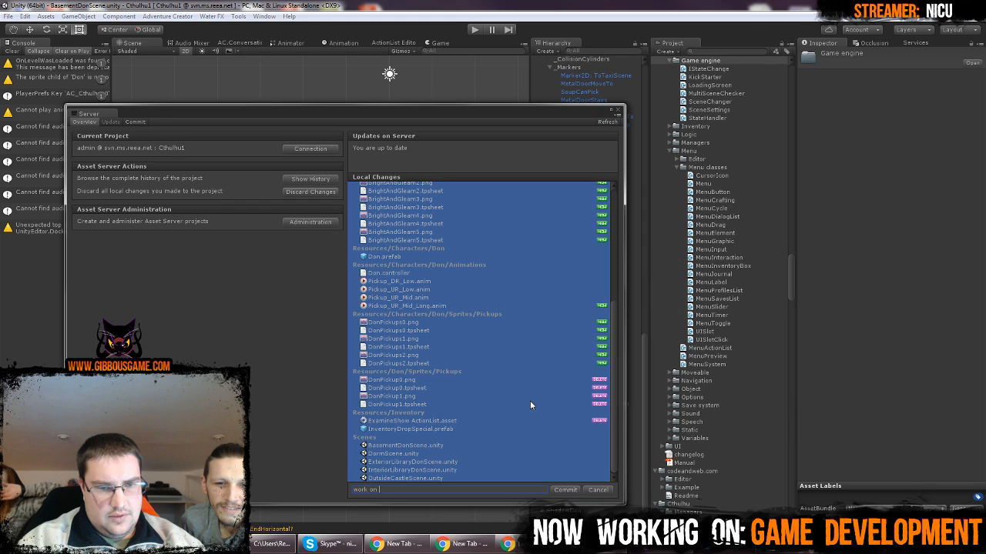
{"action": "type", "text": "vasbasement"}
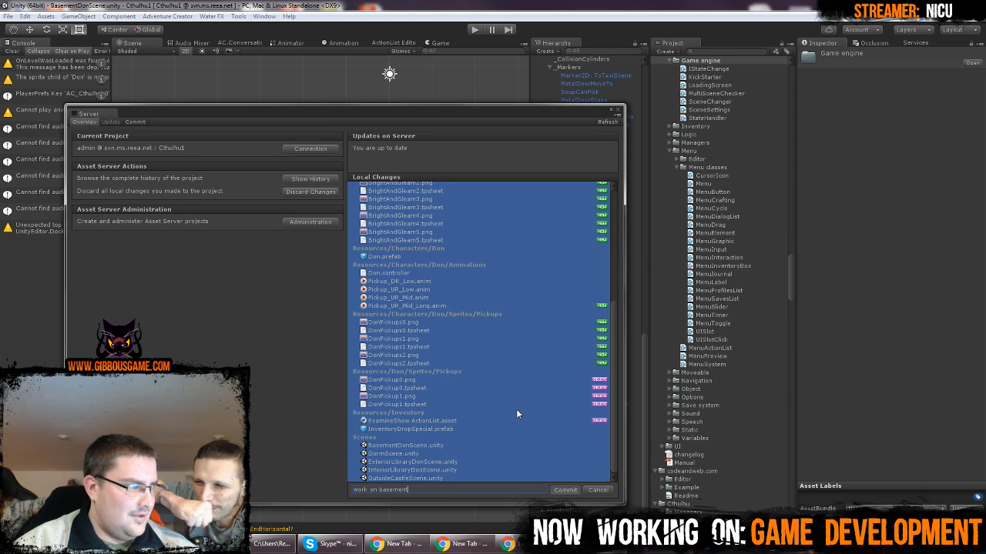
{"action": "key", "text": "Return"}
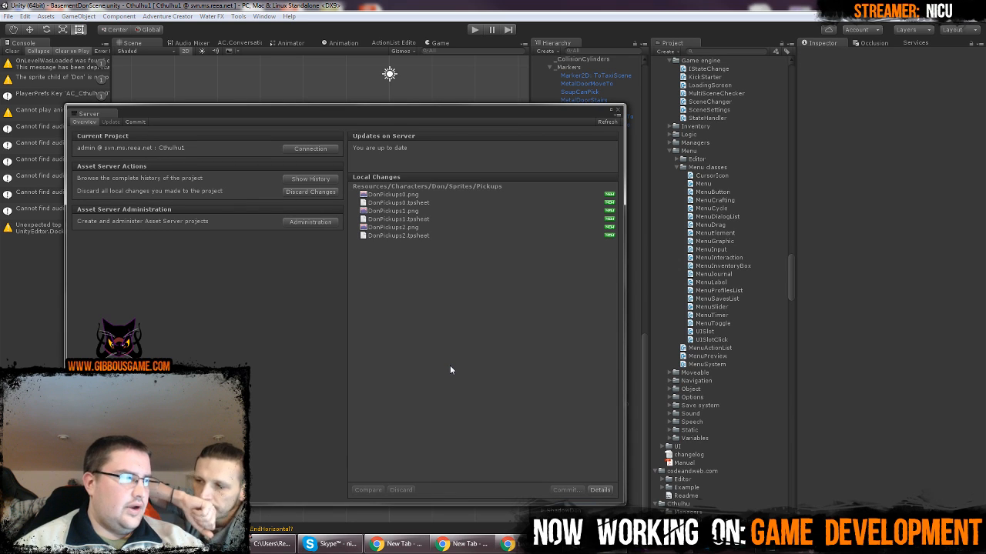
Commit the remaining DonPickups sprite files with the message "new don pickups", refresh the server overview and close it
{"action": "left_click", "coordinate": [431, 218]}
{"action": "key", "text": "ctrl+a"}
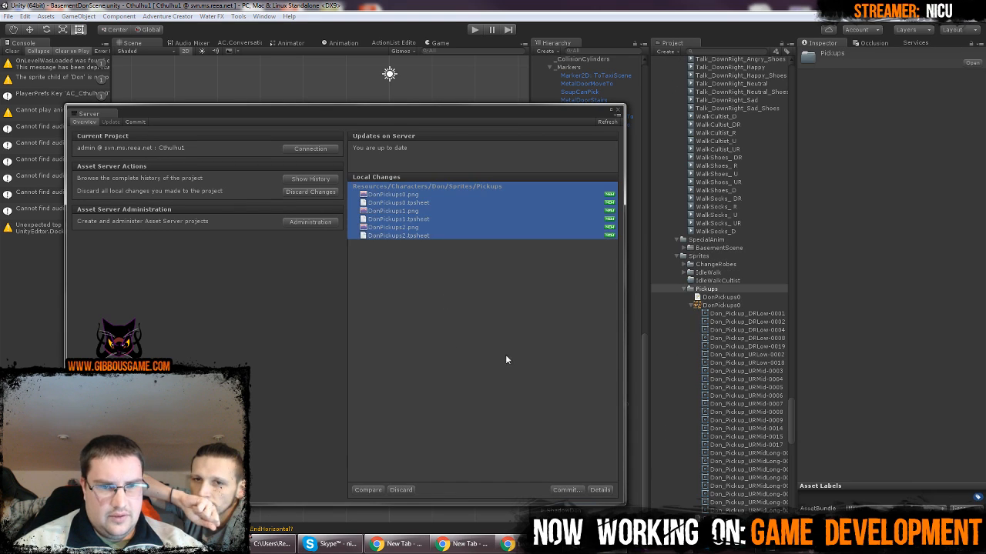
{"action": "left_click", "coordinate": [565, 490]}
{"action": "type", "text": "new d"}
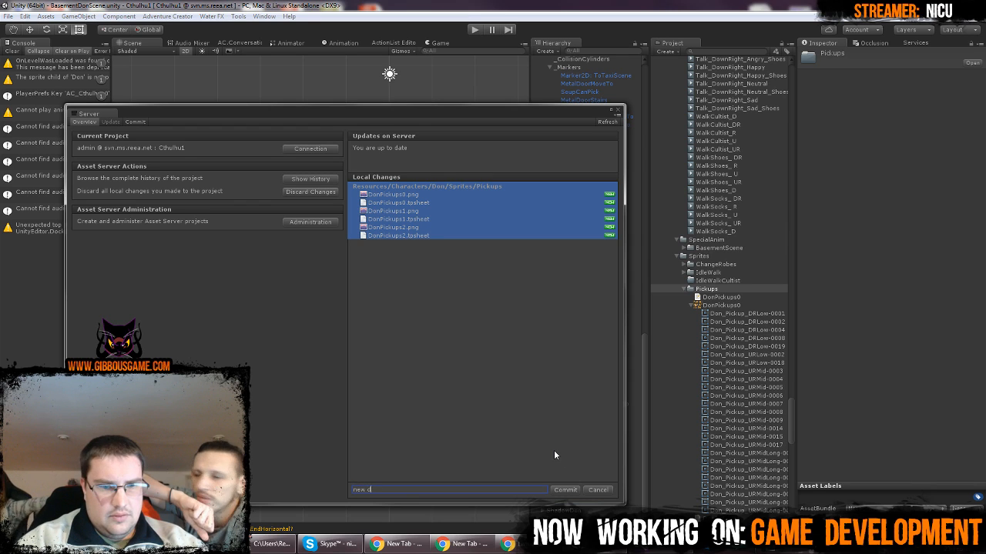
{"action": "type", "text": "on pickups"}
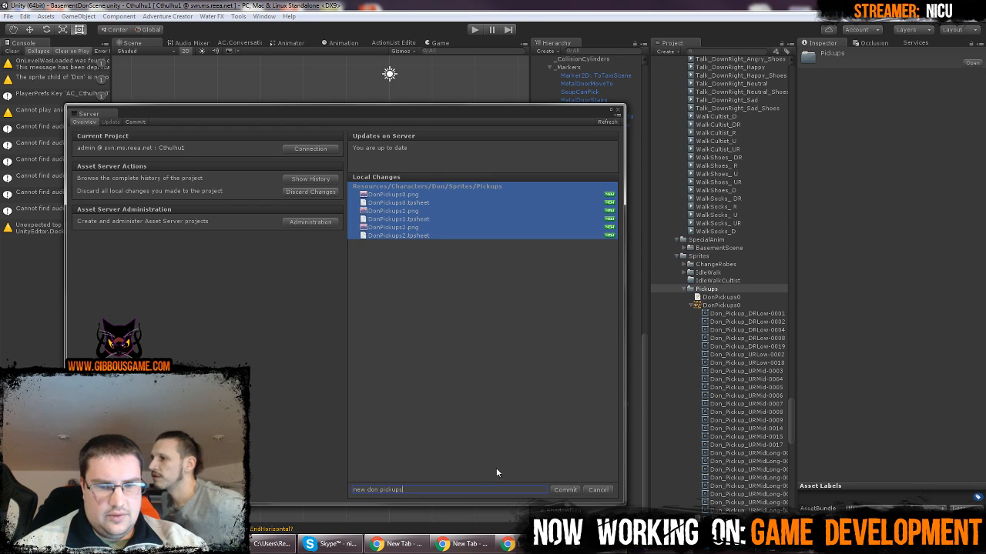
{"action": "left_click", "coordinate": [562, 491]}
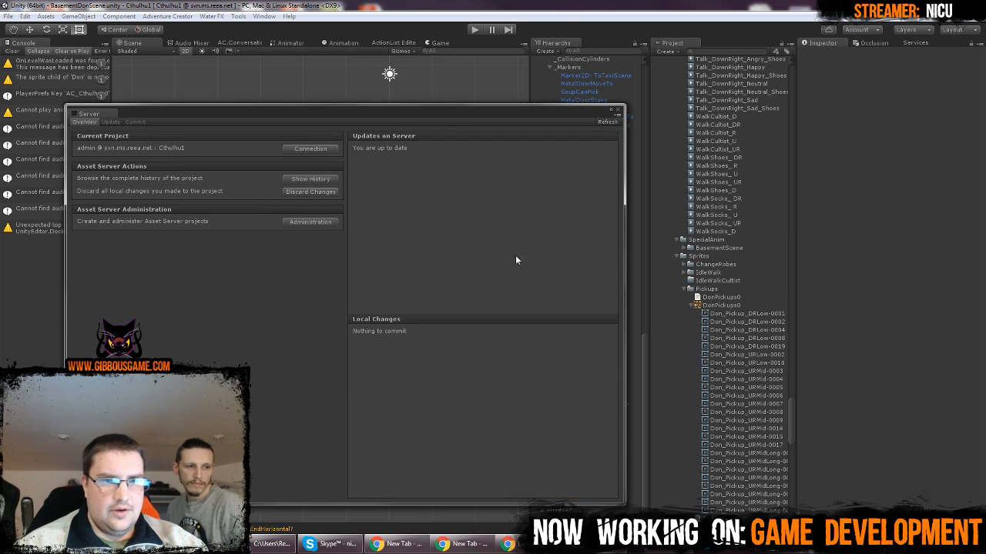
{"action": "left_click", "coordinate": [604, 121]}
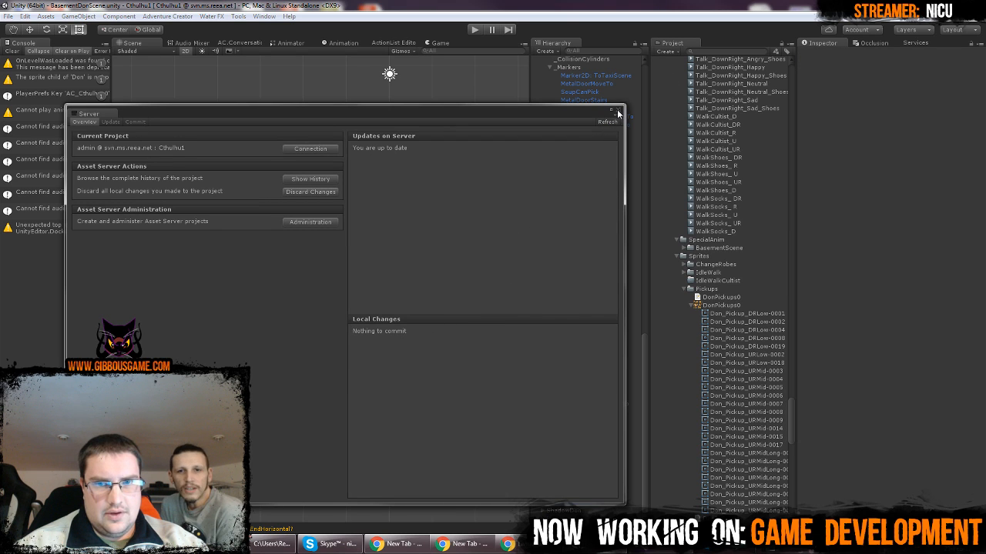
{"action": "left_click", "coordinate": [618, 111]}
{"action": "scroll", "coordinate": [346, 180], "scroll_direction": "down", "scroll_amount": 7}
{"action": "scroll", "coordinate": [408, 138], "scroll_direction": "up", "scroll_amount": 8}
{"action": "middle_click_drag", "start_coordinate": [465, 122], "coordinate": [391, 137]}
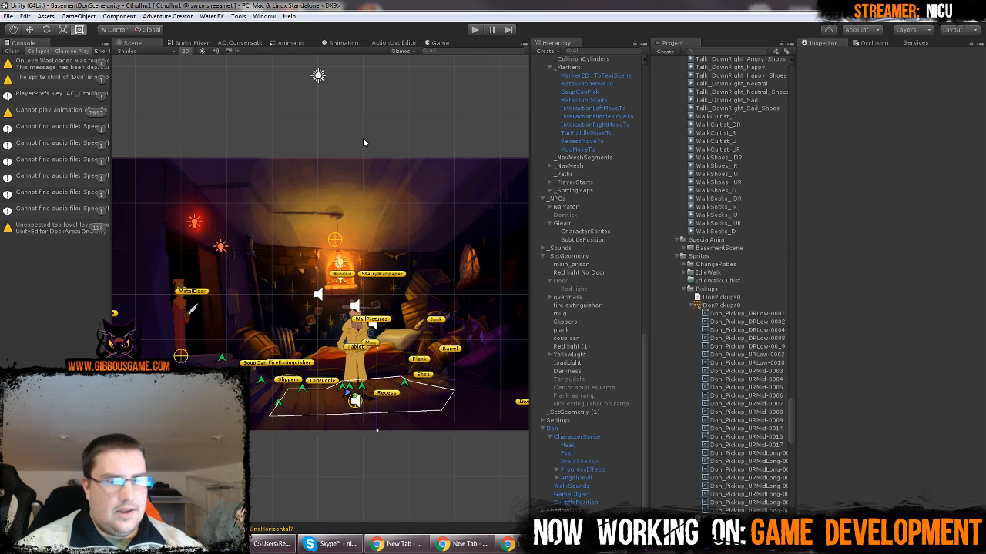
{"action": "mouse_move", "coordinate": [433, 122]}
{"action": "middle_mouse_down"}
{"action": "mouse_move", "coordinate": [390, 120]}
{"action": "mouse_move", "coordinate": [441, 126]}
{"action": "middle_mouse_up"}
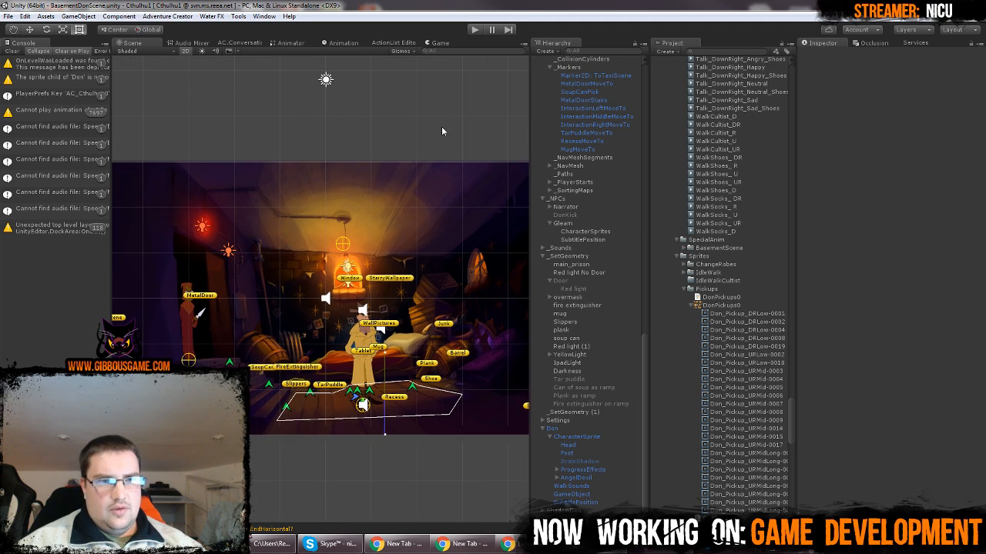
{"action": "scroll", "coordinate": [459, 117], "scroll_direction": "down", "scroll_amount": 1}
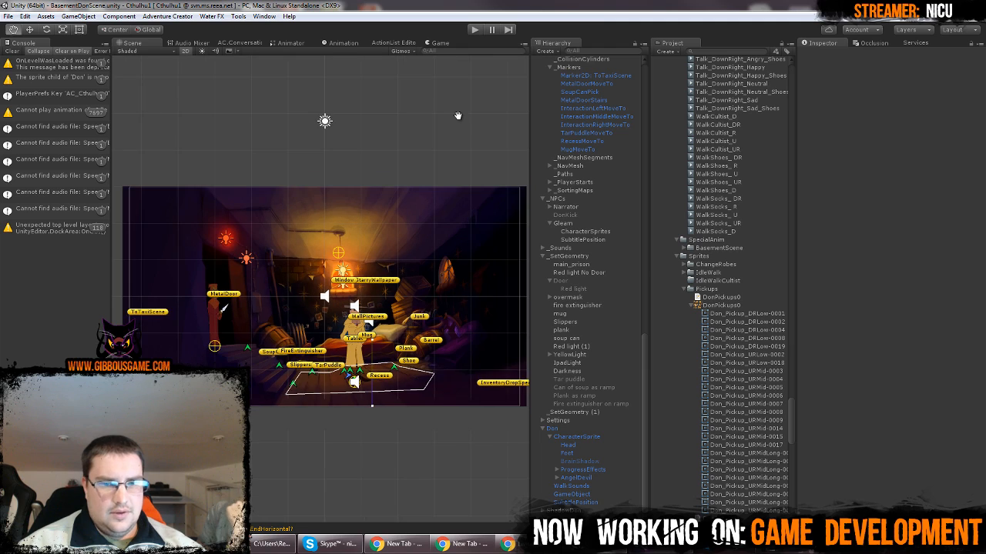
{"action": "middle_click_drag", "start_coordinate": [458, 118], "coordinate": [487, 138]}
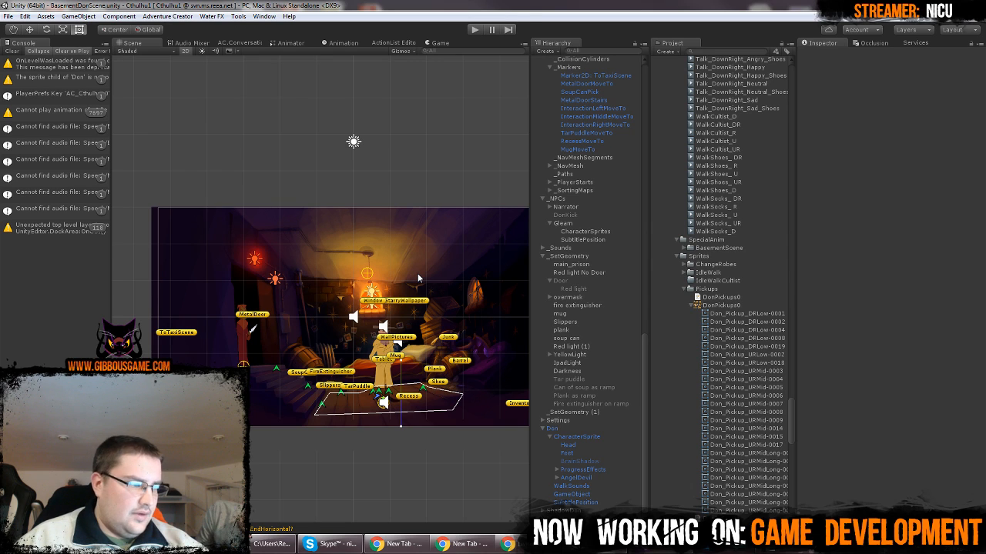
{"action": "middle_click_drag", "start_coordinate": [445, 138], "coordinate": [426, 144]}
{"action": "scroll", "coordinate": [423, 141], "scroll_direction": "down", "scroll_amount": 5}
{"action": "scroll", "coordinate": [425, 145], "scroll_direction": "up", "scroll_amount": 6}
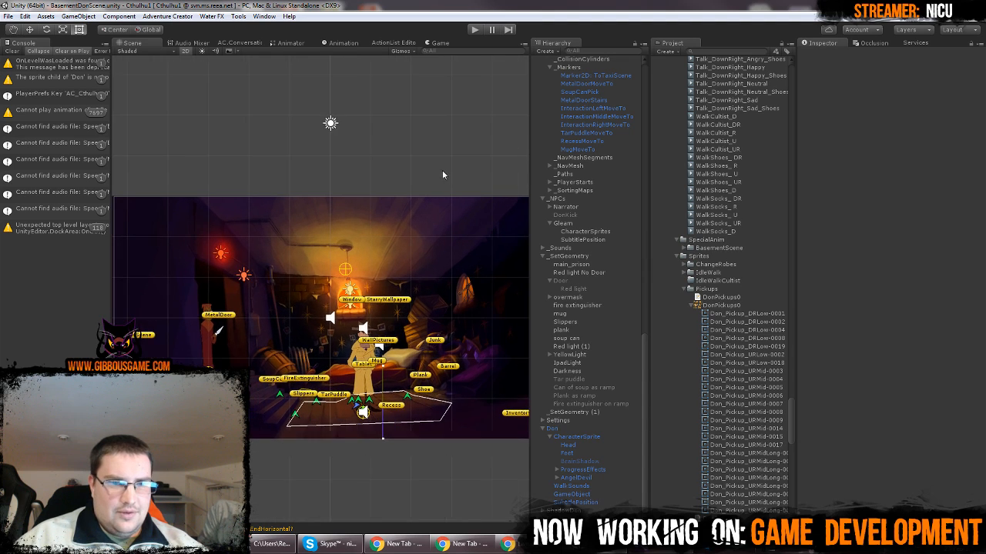
{"action": "scroll", "coordinate": [412, 230], "scroll_direction": "down", "scroll_amount": 4}
{"action": "scroll", "coordinate": [421, 198], "scroll_direction": "up", "scroll_amount": 2}
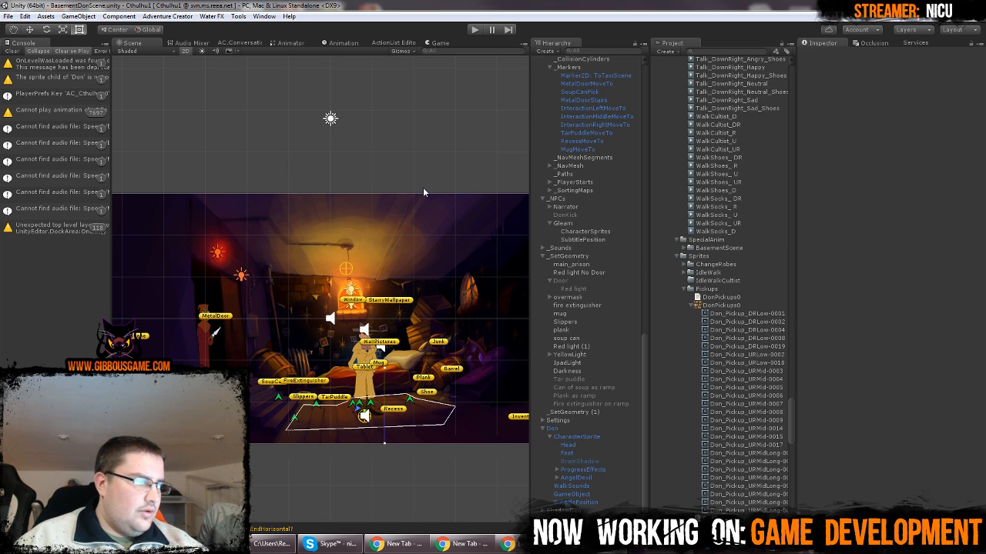
Examine the ShallowPoolOfTar, StableEmptySoupCanStuckInTar, SomeKindOfRampThing and ImprovisedRocketRamp interactions and their action lists in the hierarchy, and clear the selection
{"action": "scroll", "coordinate": [590, 227], "scroll_direction": "up", "scroll_amount": 10}
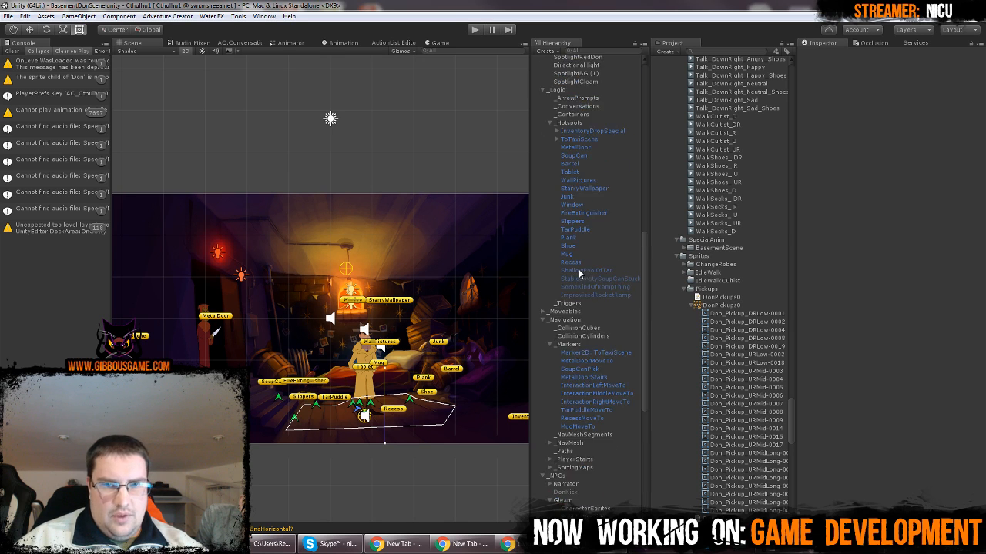
{"action": "scroll", "coordinate": [592, 267], "scroll_direction": "up", "scroll_amount": 5}
{"action": "left_click", "coordinate": [614, 274]}
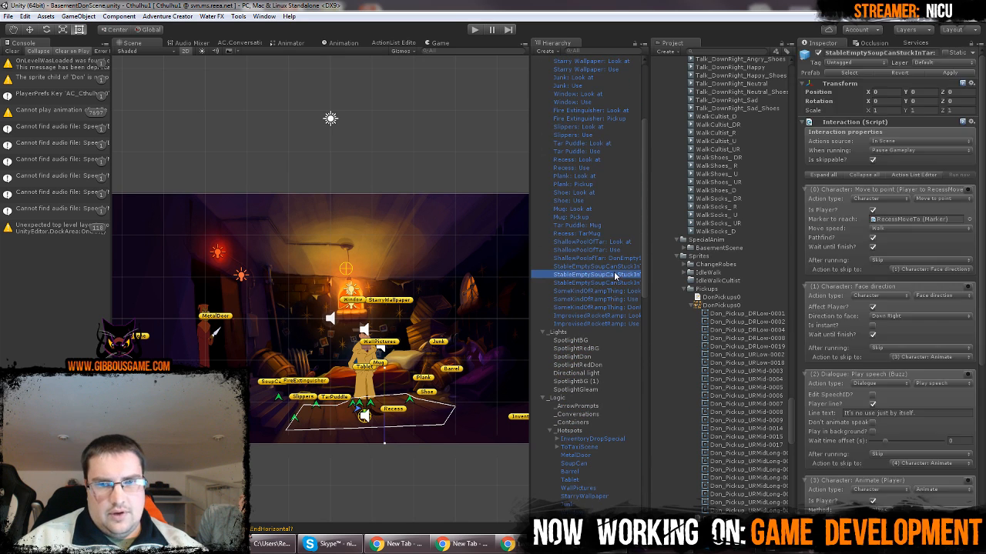
{"action": "key", "text": "Up"}
{"action": "key", "text": "Up"}
{"action": "key", "text": "Down"}
{"action": "key", "text": "Down"}
{"action": "key", "text": "Down"}
{"action": "key", "text": "Down"}
{"action": "key", "text": "Down"}
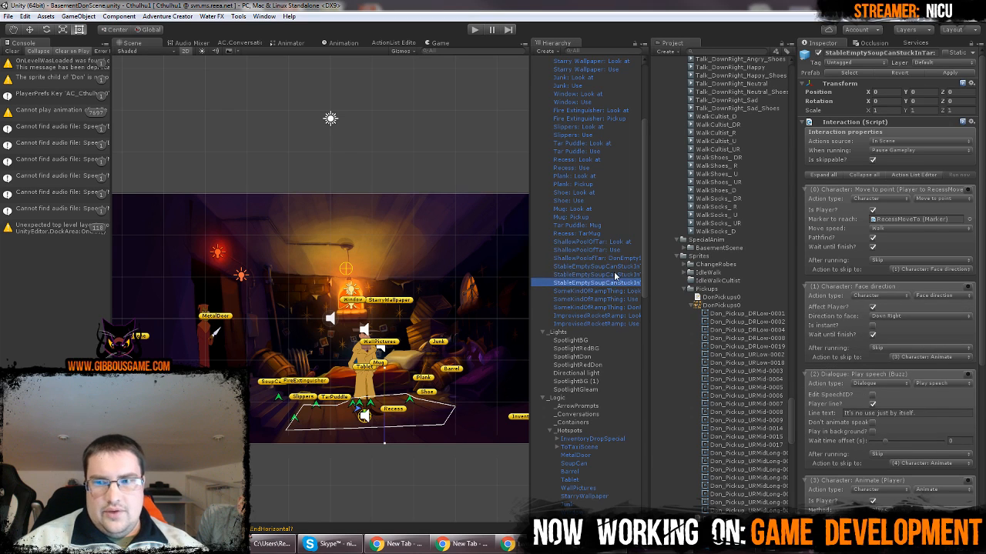
{"action": "key", "text": "Down"}
{"action": "key", "text": "Down"}
{"action": "key", "text": "Down"}
{"action": "key", "text": "Up"}
{"action": "key", "text": "Up"}
{"action": "key", "text": "Up"}
{"action": "key", "text": "Up"}
{"action": "key", "text": "Up"}
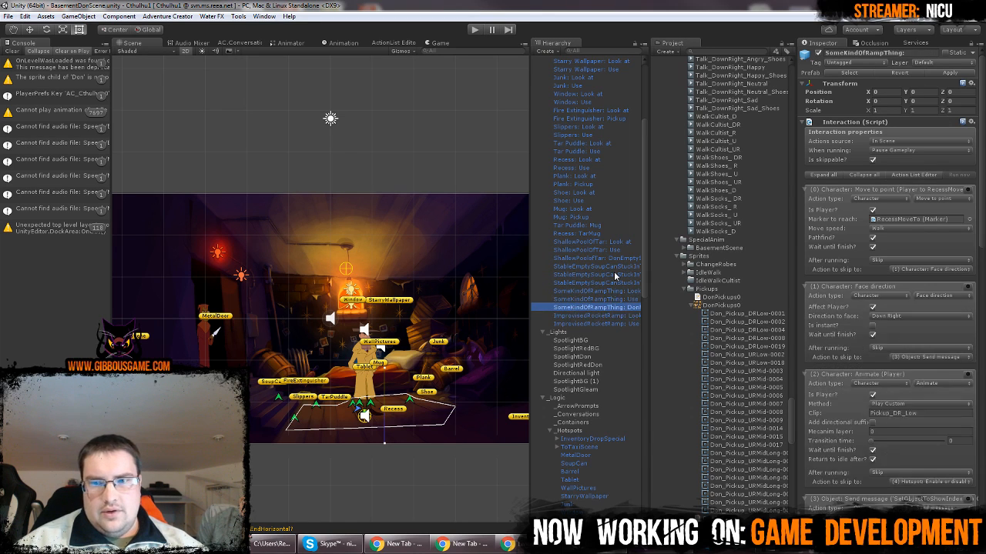
{"action": "key", "text": "Up"}
{"action": "key", "text": "Up"}
{"action": "key", "text": "Up"}
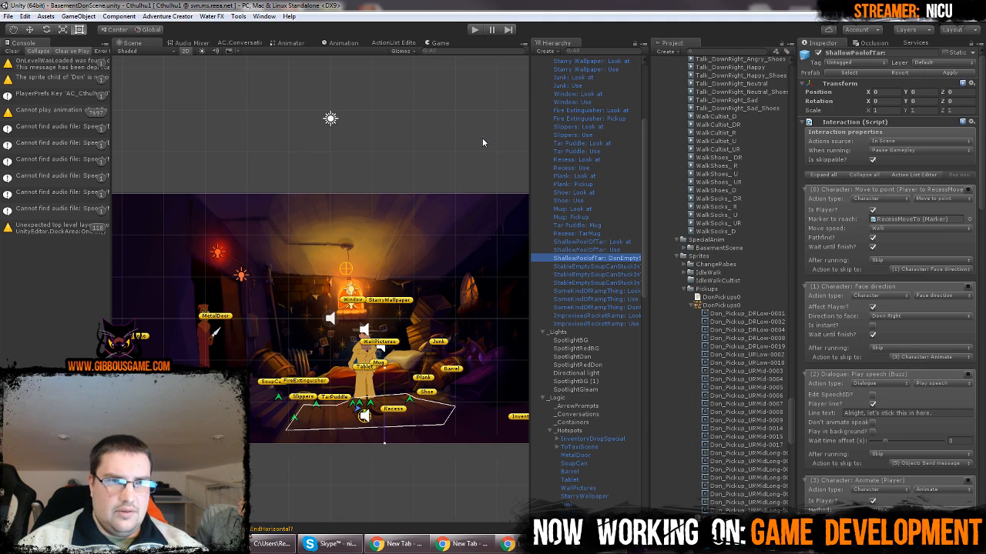
{"action": "left_click", "coordinate": [428, 115]}
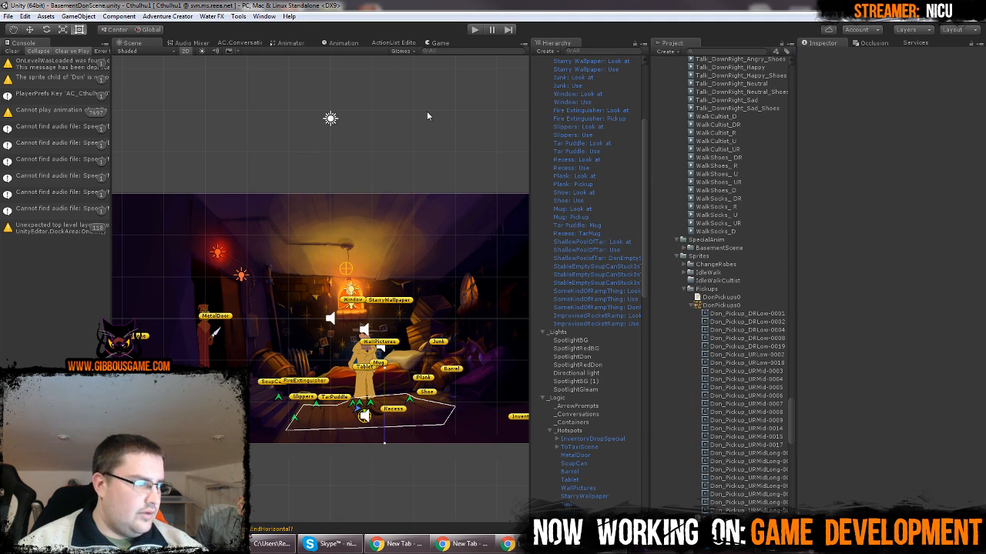